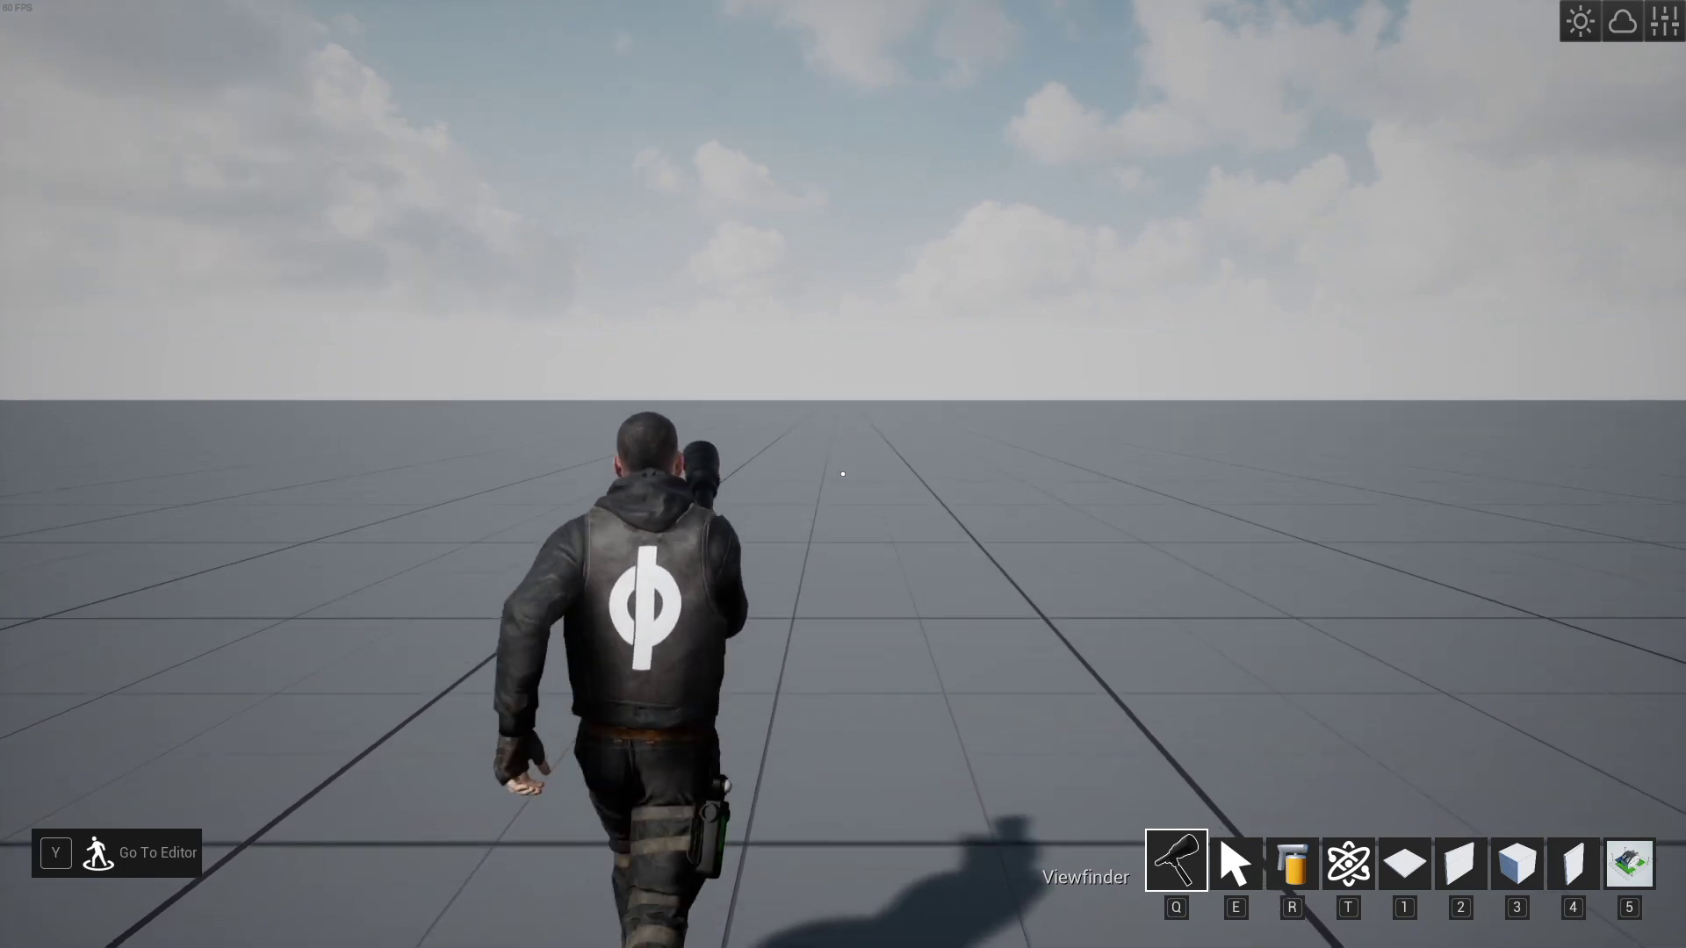
- Open the Grid category of the Building department and look through its wall, ramp, roof and column pieces
key("space")
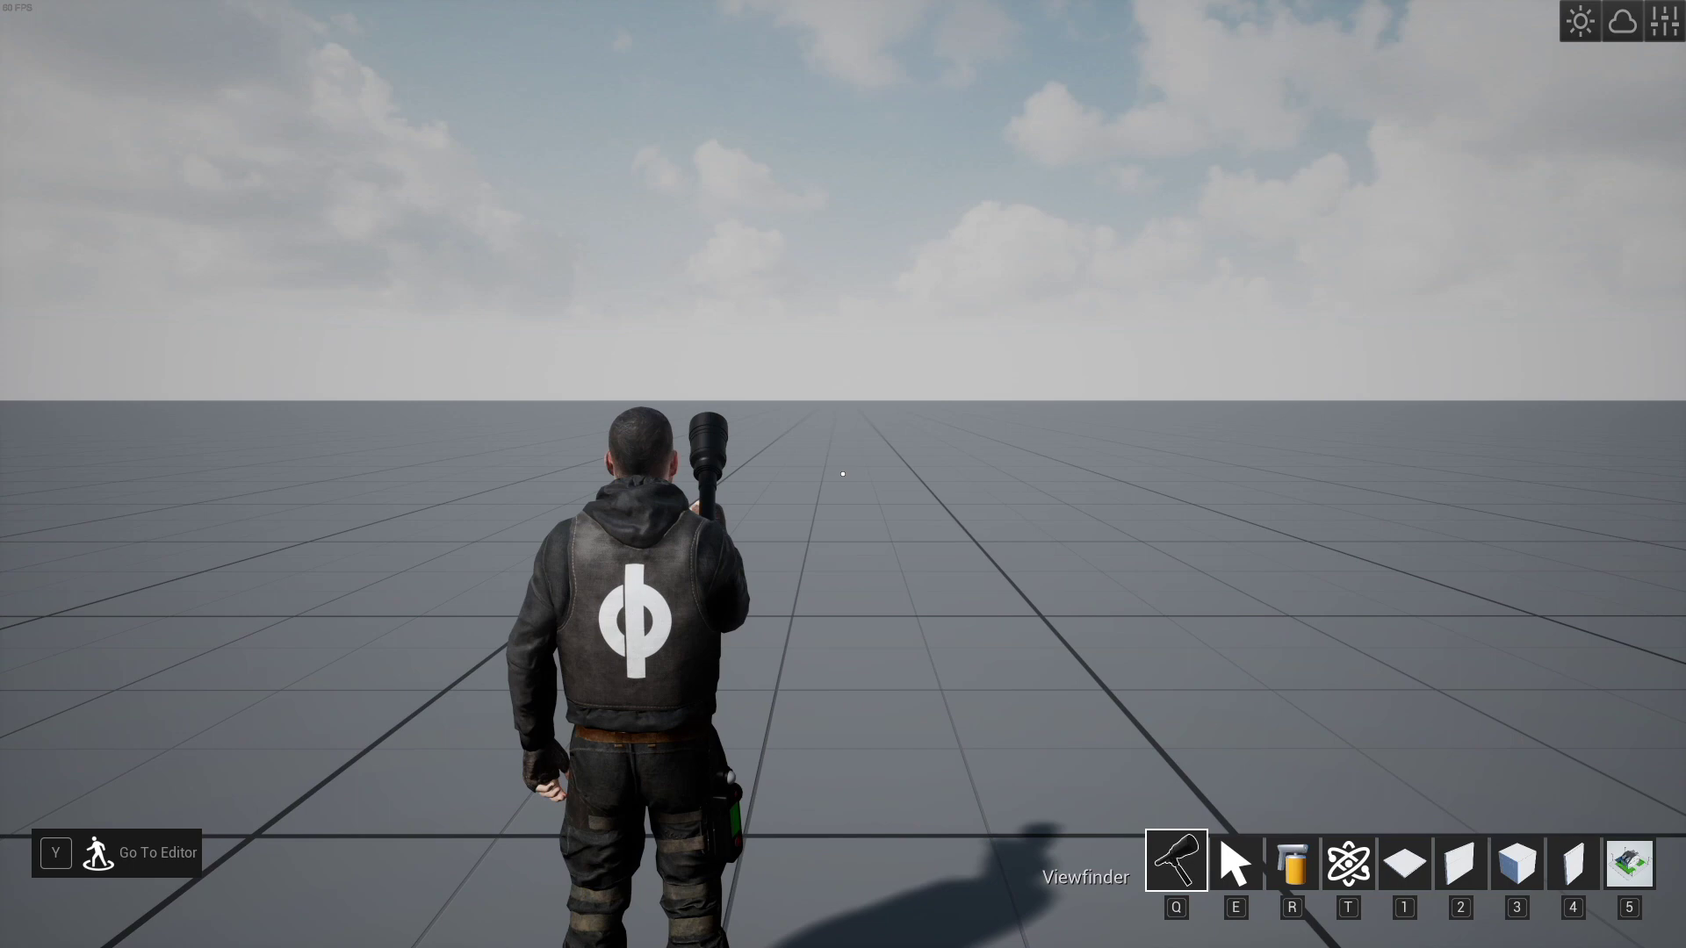
key("Tab")
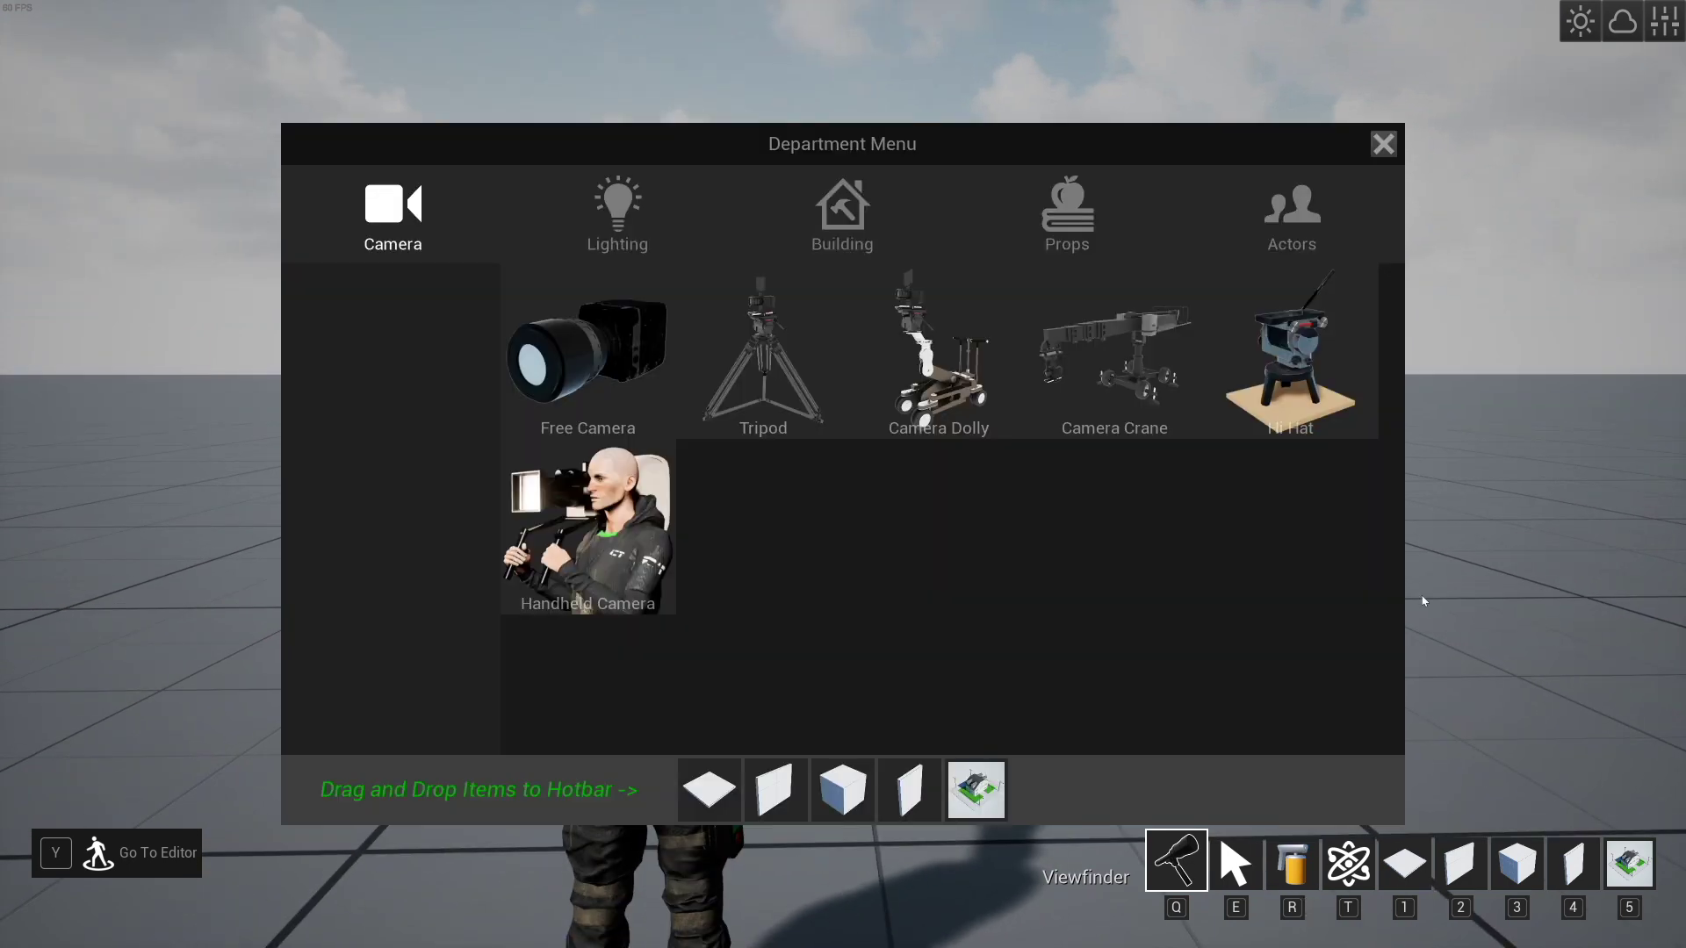
left_click(836, 241)
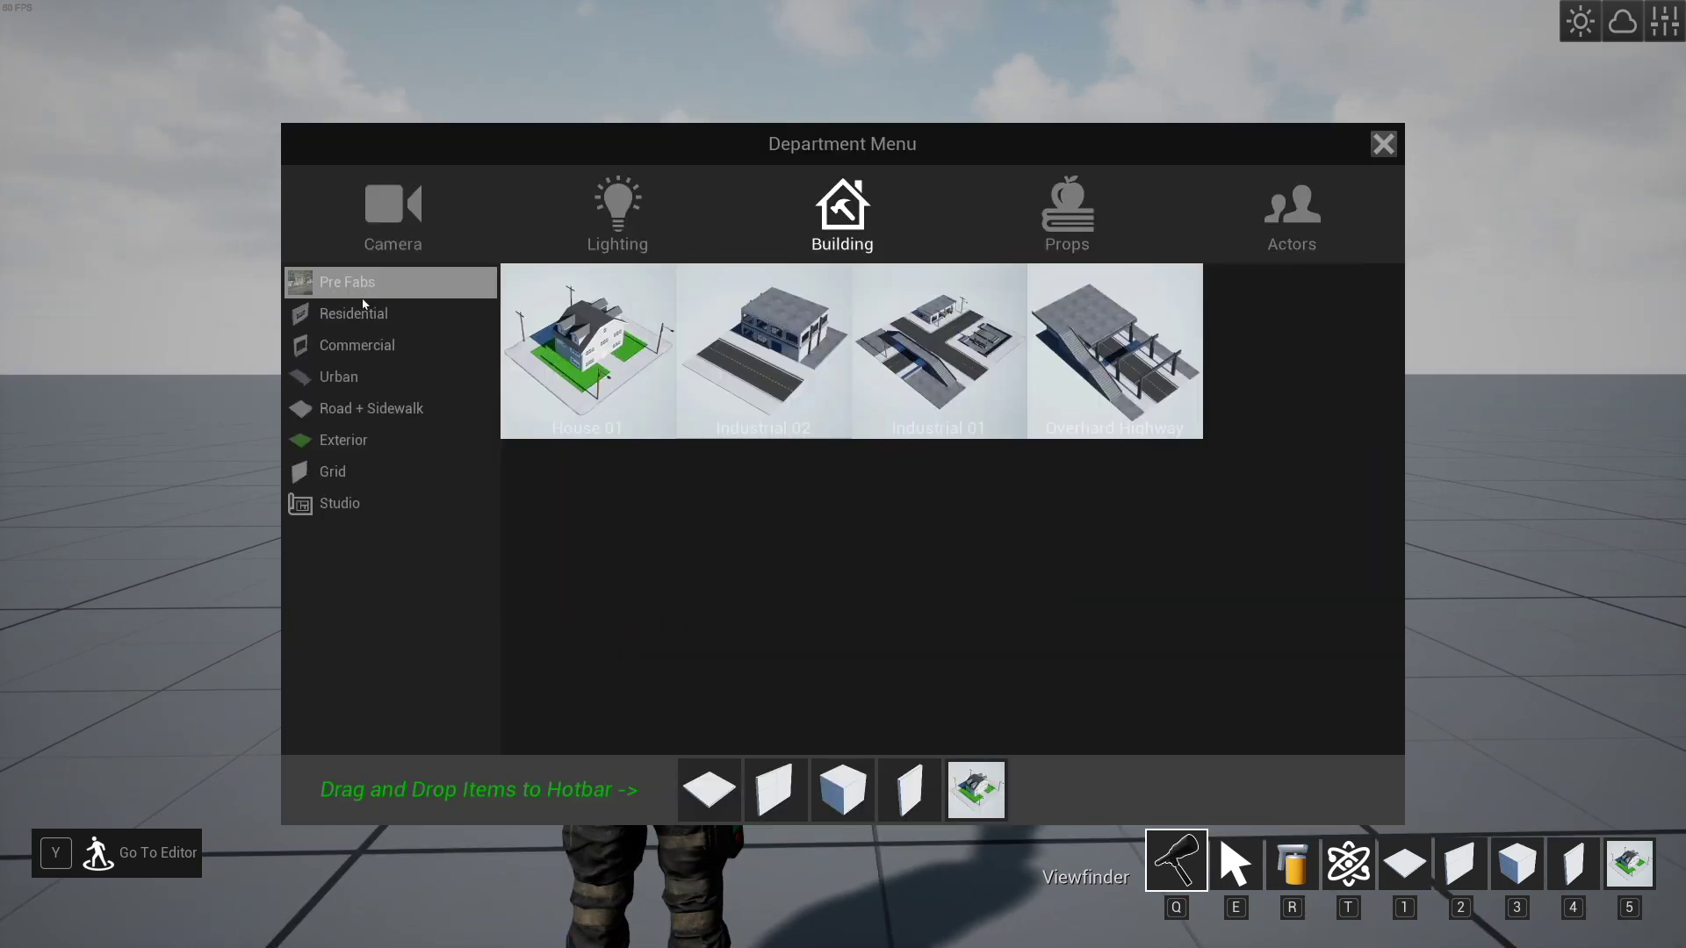
left_click(363, 474)
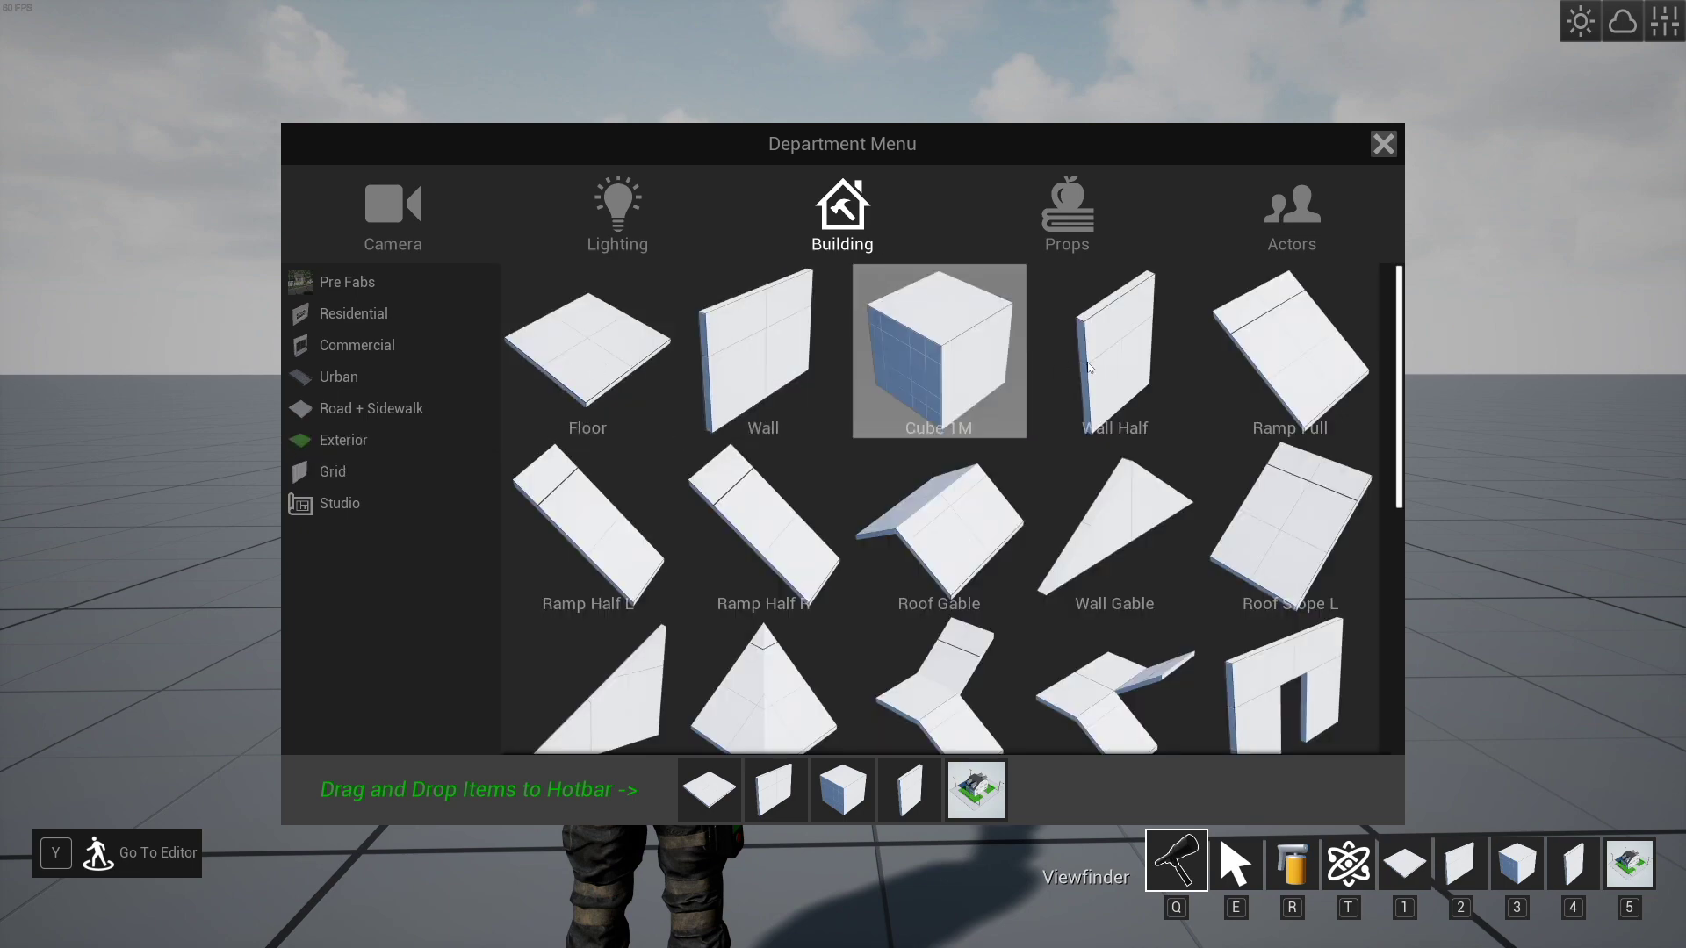
scroll(923, 551, "down", 10)
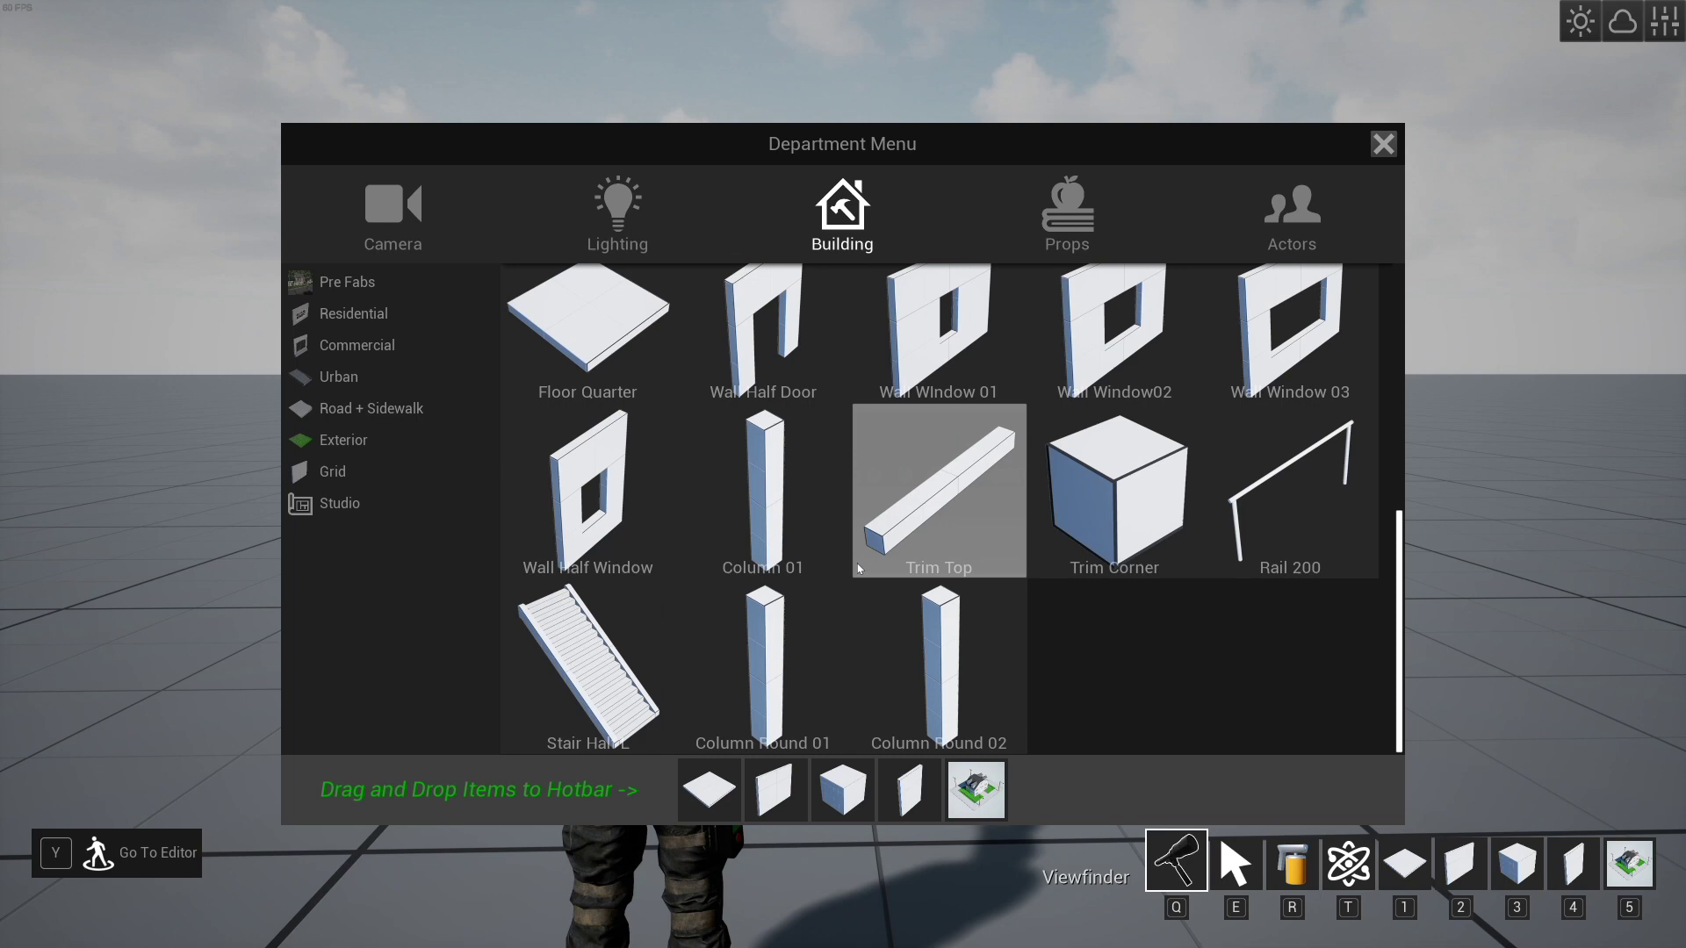
scroll(1196, 562, "up", 3)
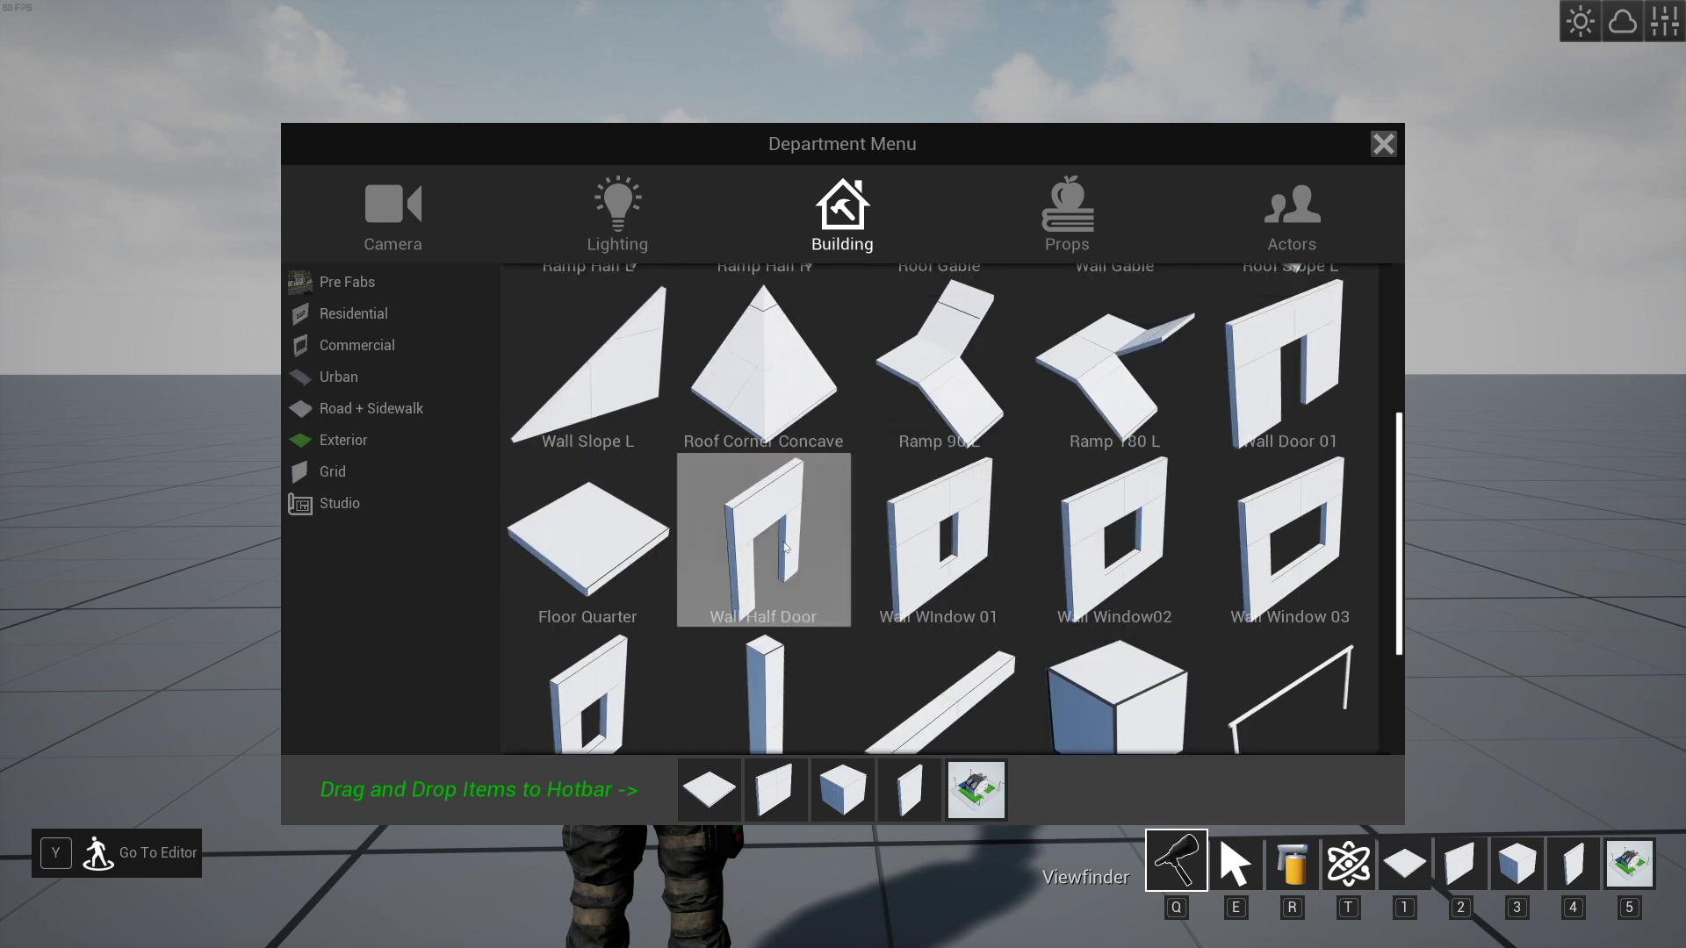
scroll(1196, 562, "up", 4)
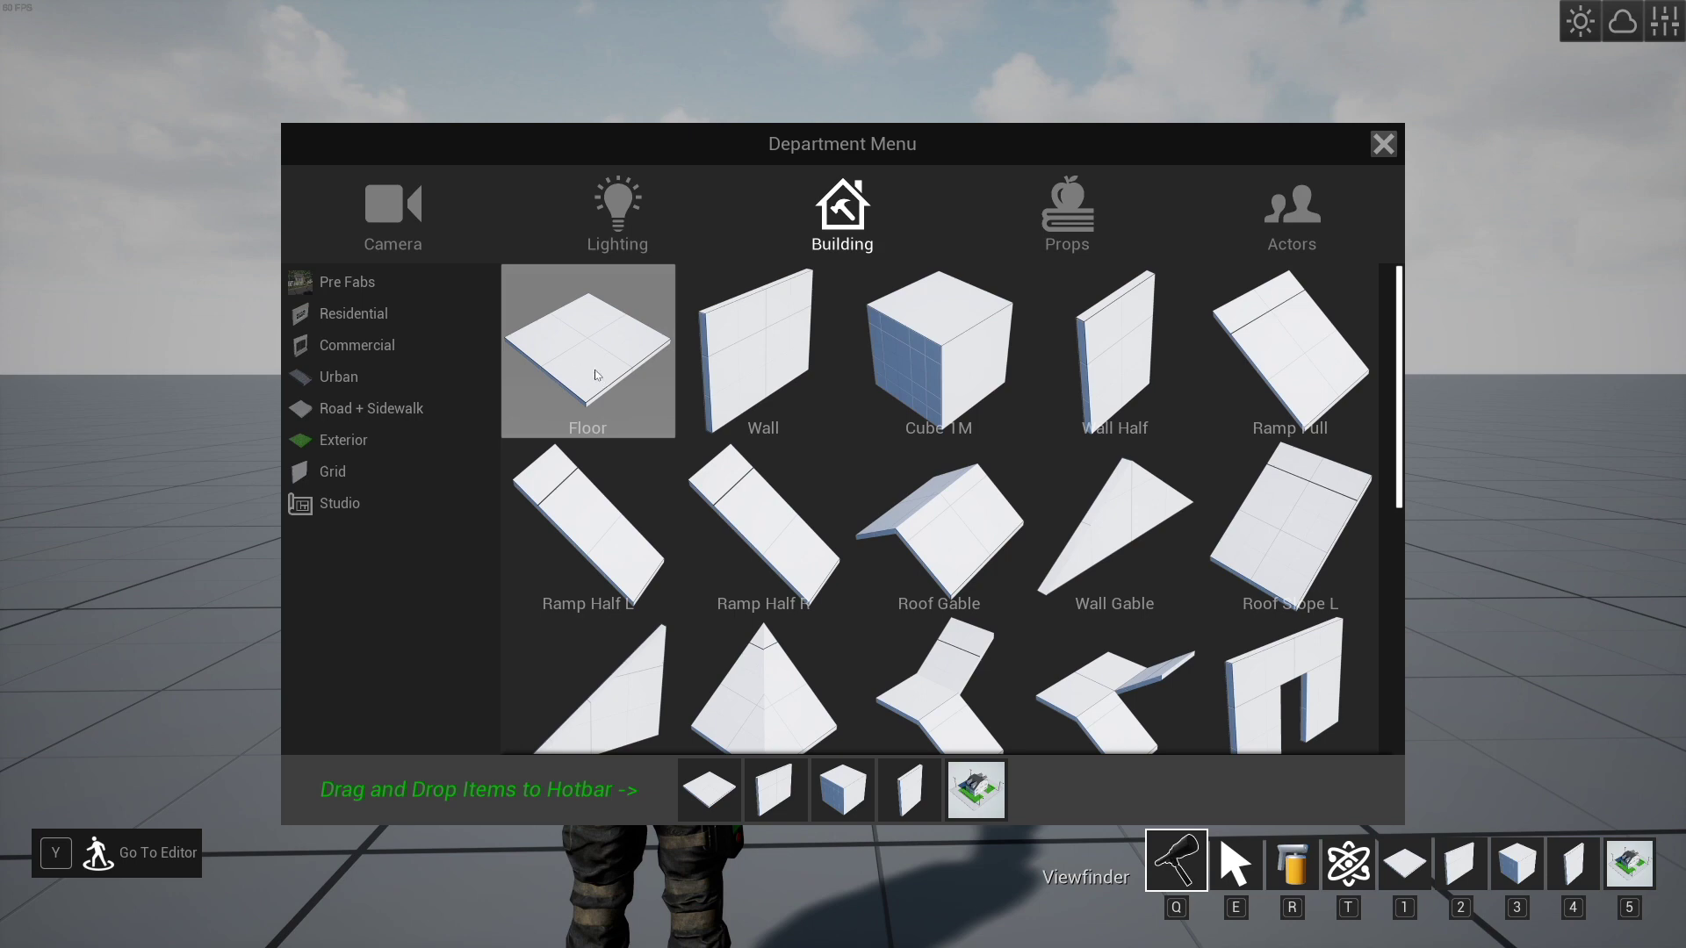
- Assign Floor, Wall, Cube 1M, Wall Half and Ramp Full to hotbar slots 1 to 5 and close the Department Menu
left_click_drag(595, 375, 736, 535)
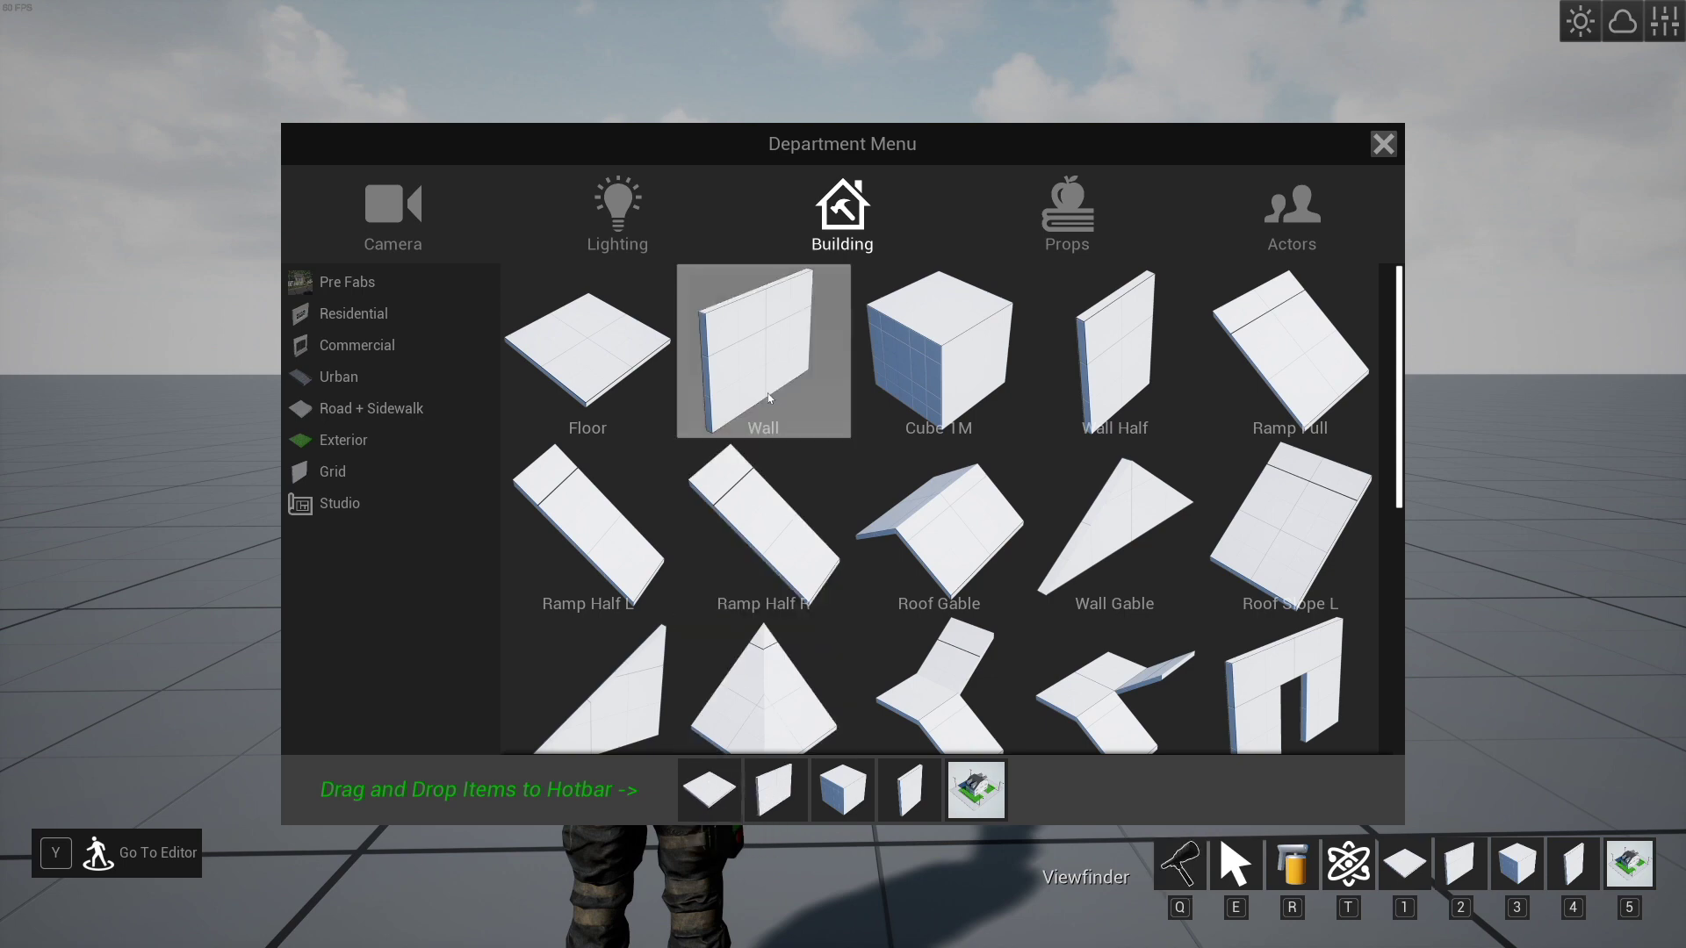
left_click_drag(757, 351, 773, 672)
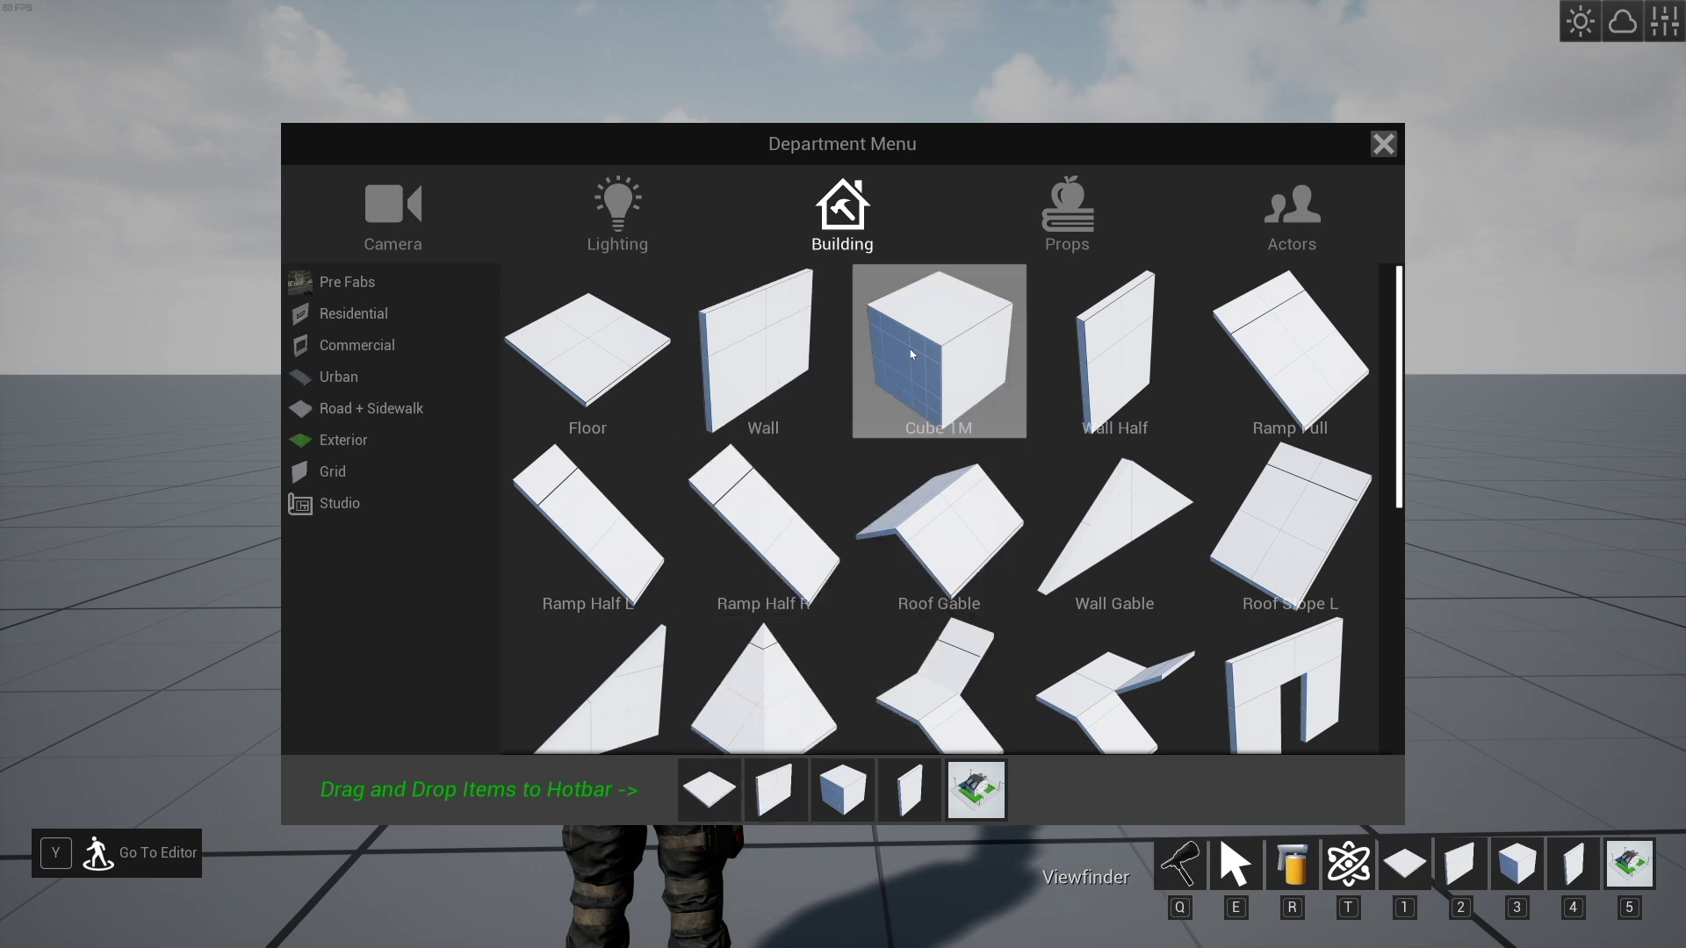
left_click_drag(965, 355, 858, 803)
left_click_drag(1120, 360, 971, 749)
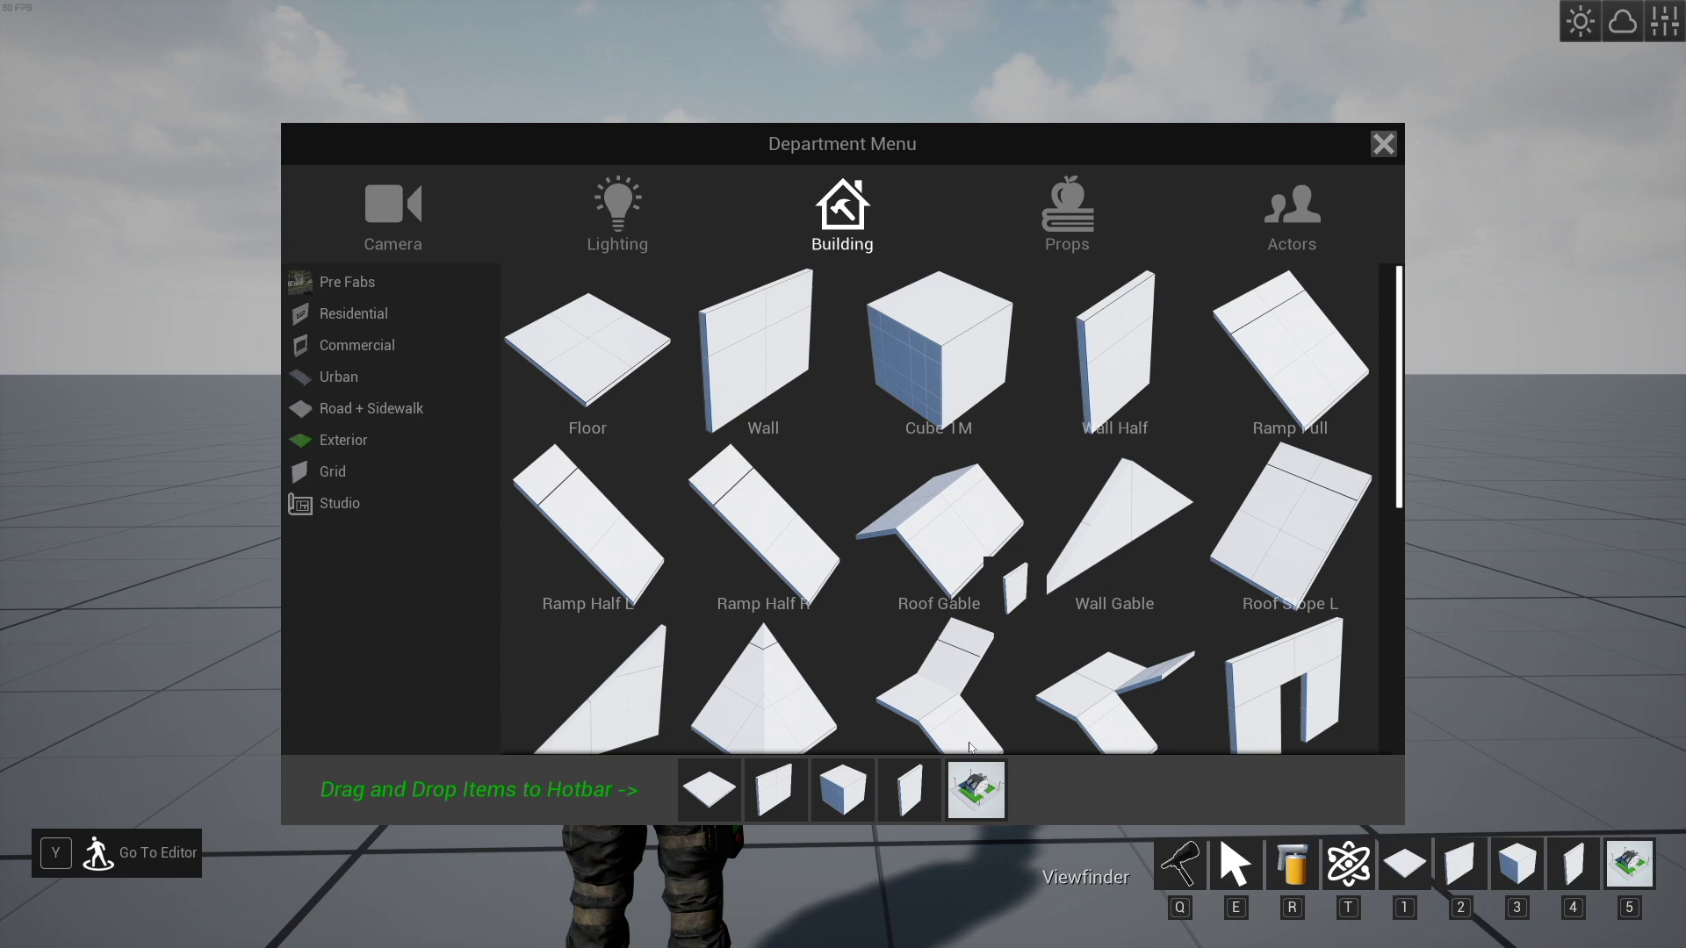
left_click_drag(1291, 527, 1081, 575)
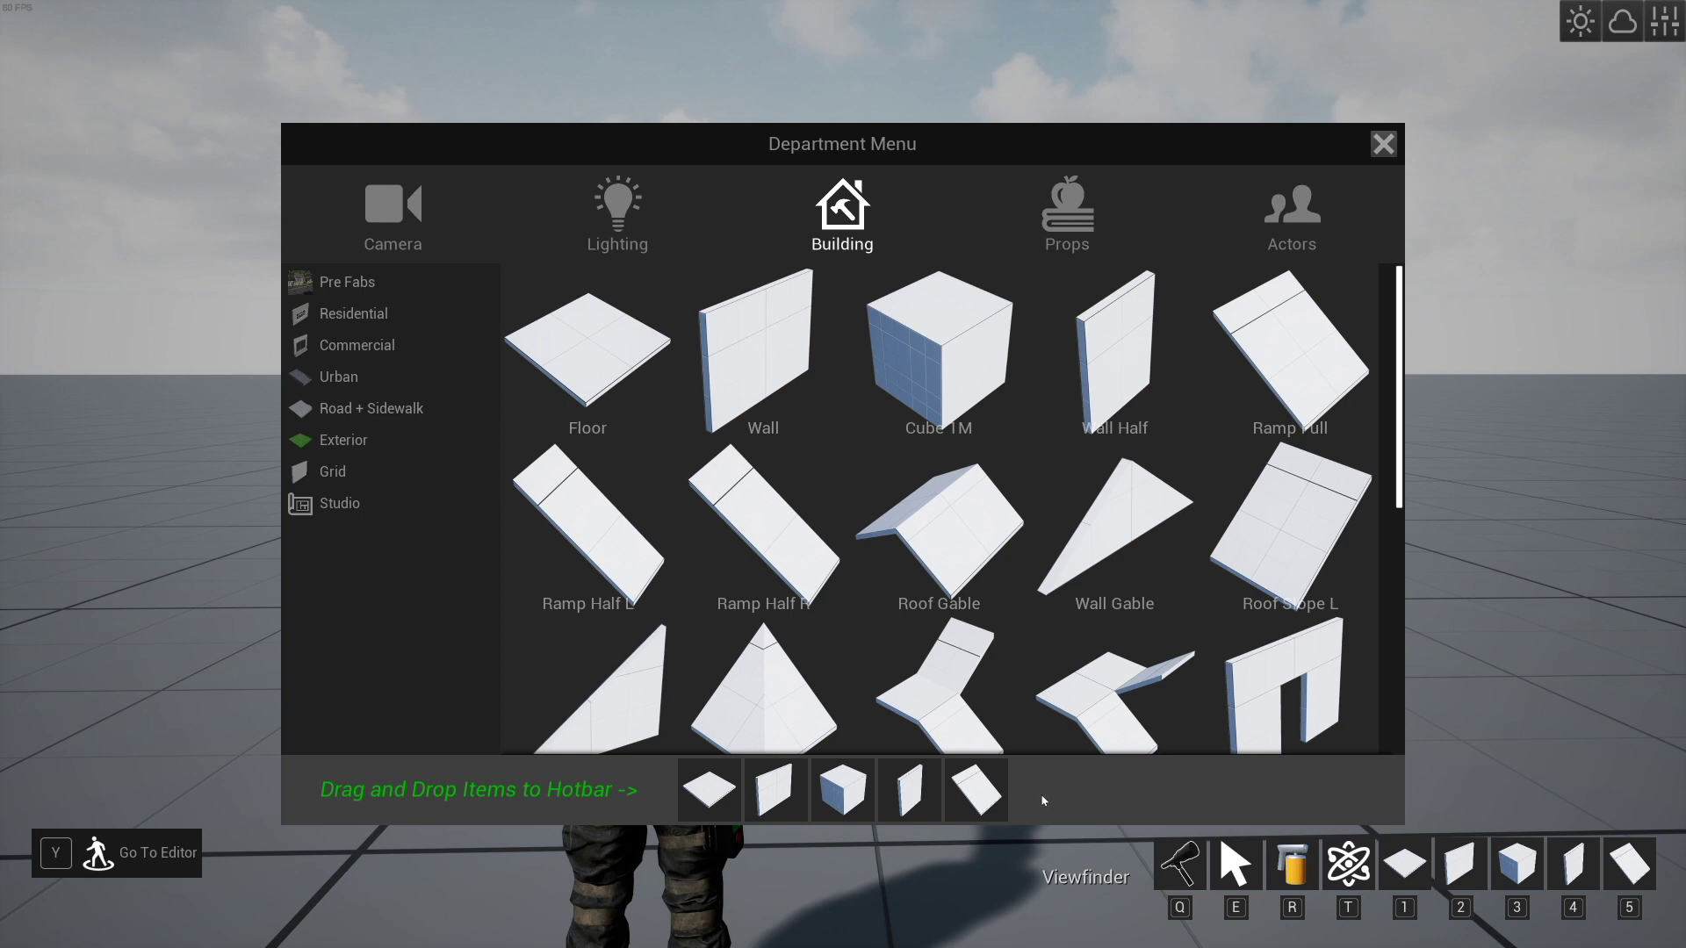
key("Tab")
- Place a first row of Floor tiles side by side on the ground grid
key("w")
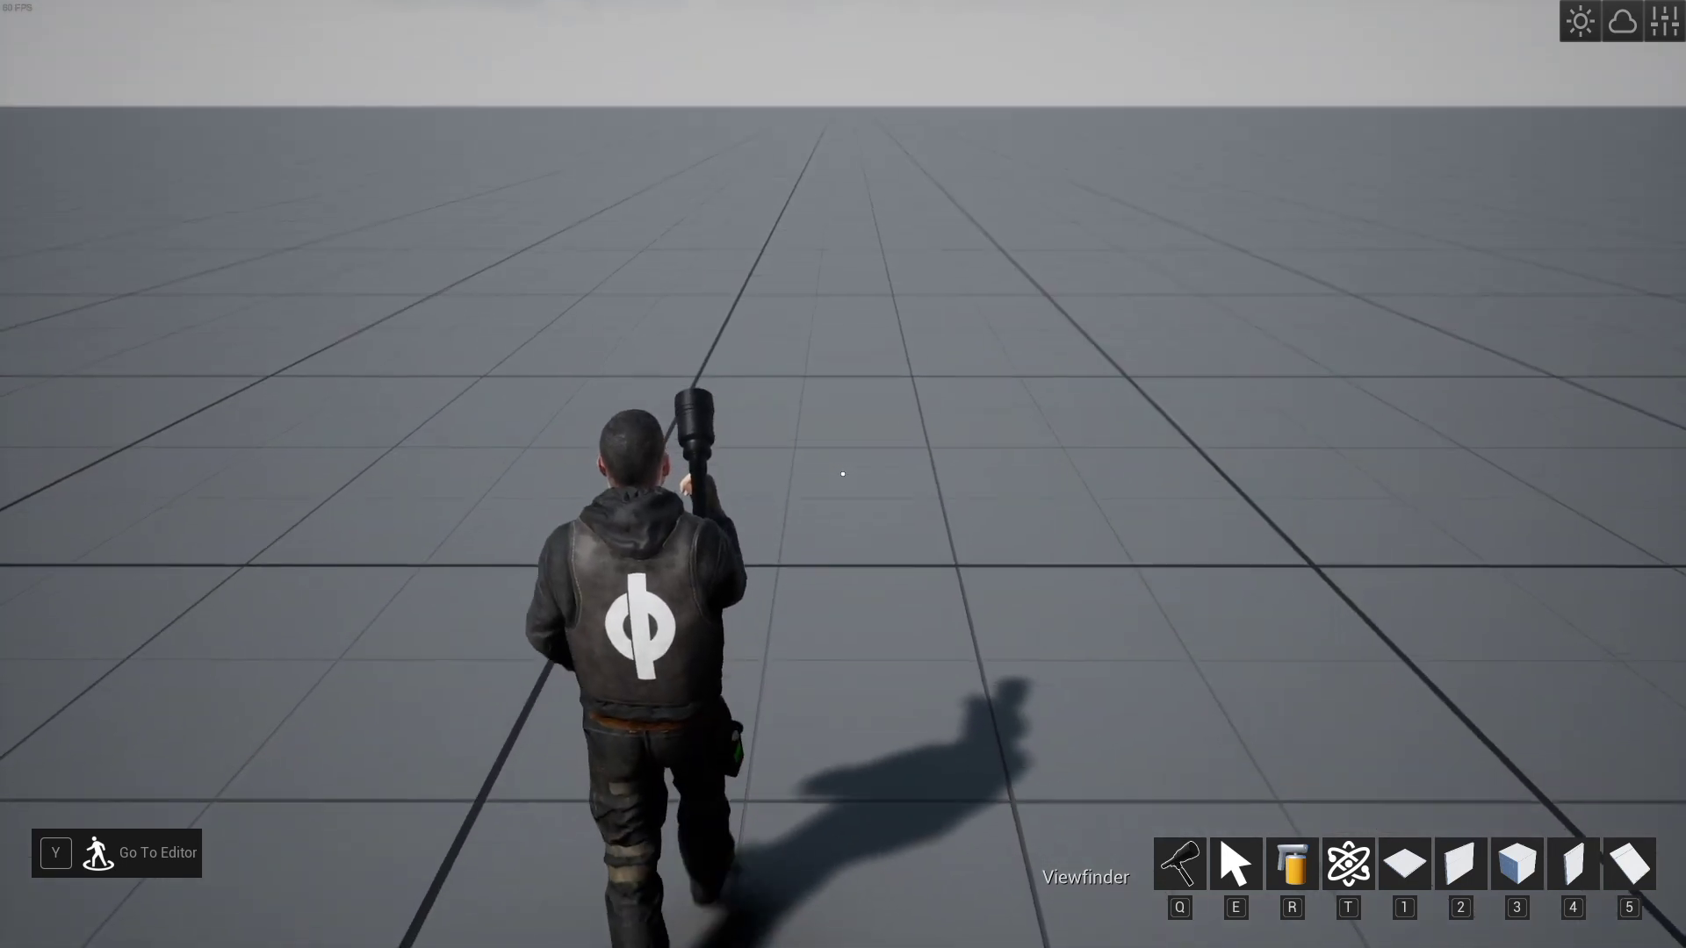
key("1")
left_click(842, 474)
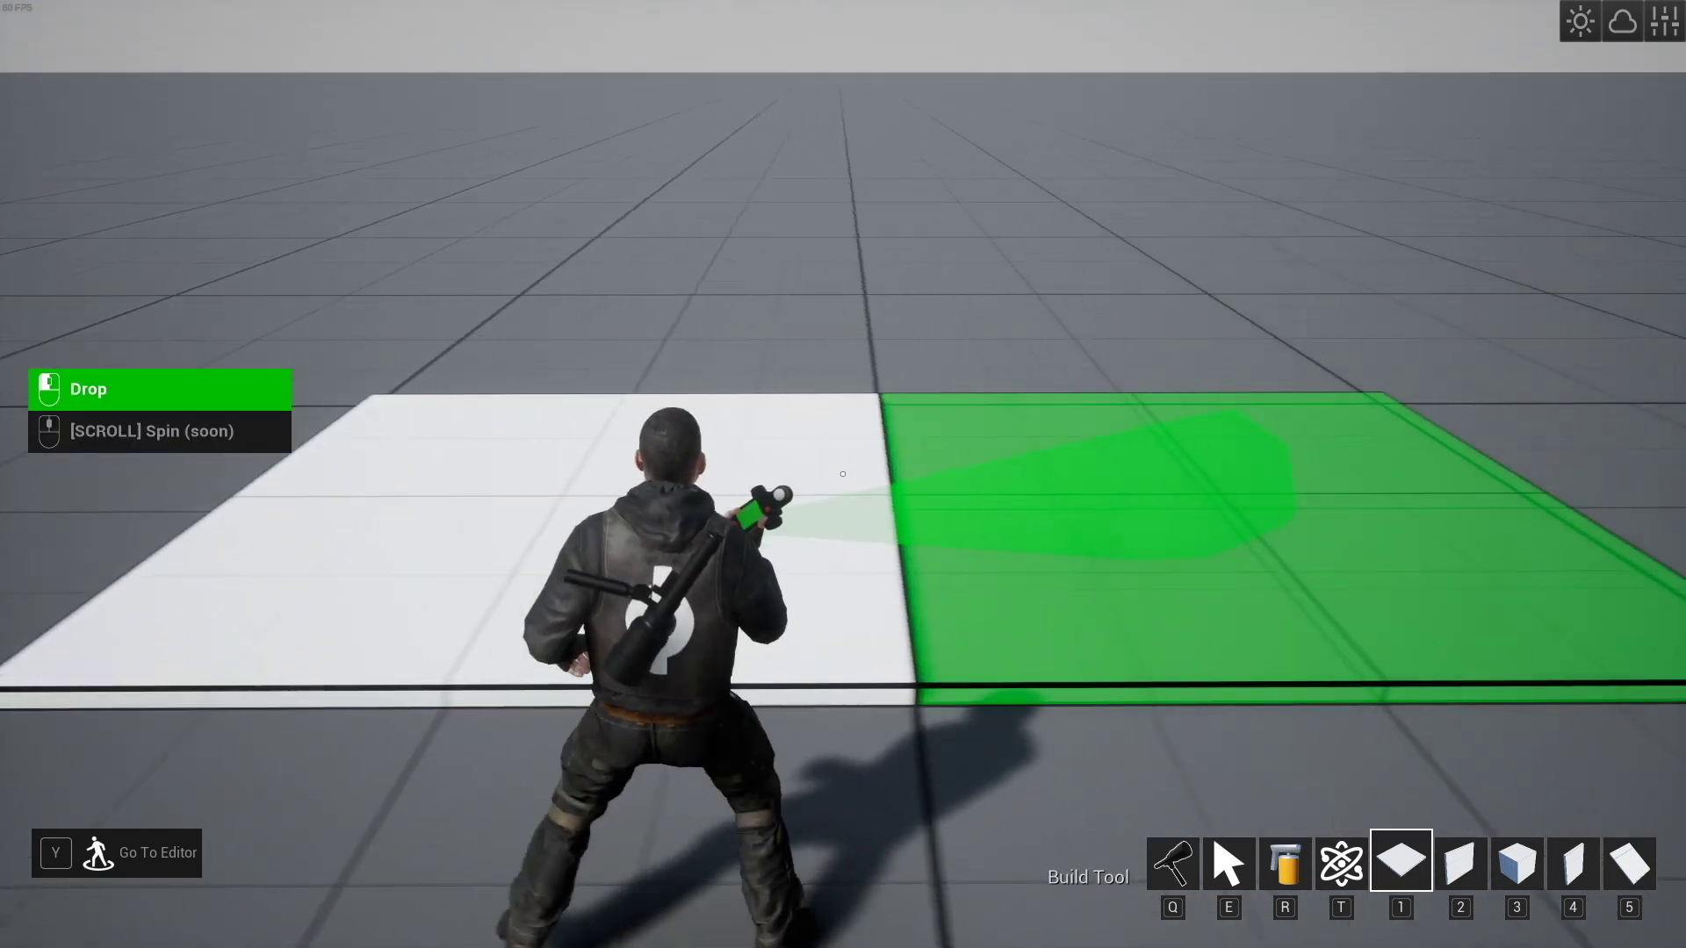
left_click(843, 475)
key("d")
left_click(843, 474)
- Extend the ground platform with more Floor tiles directly behind the first row, then put the Build Tool away
key("w")
key("a")
left_click(843, 474)
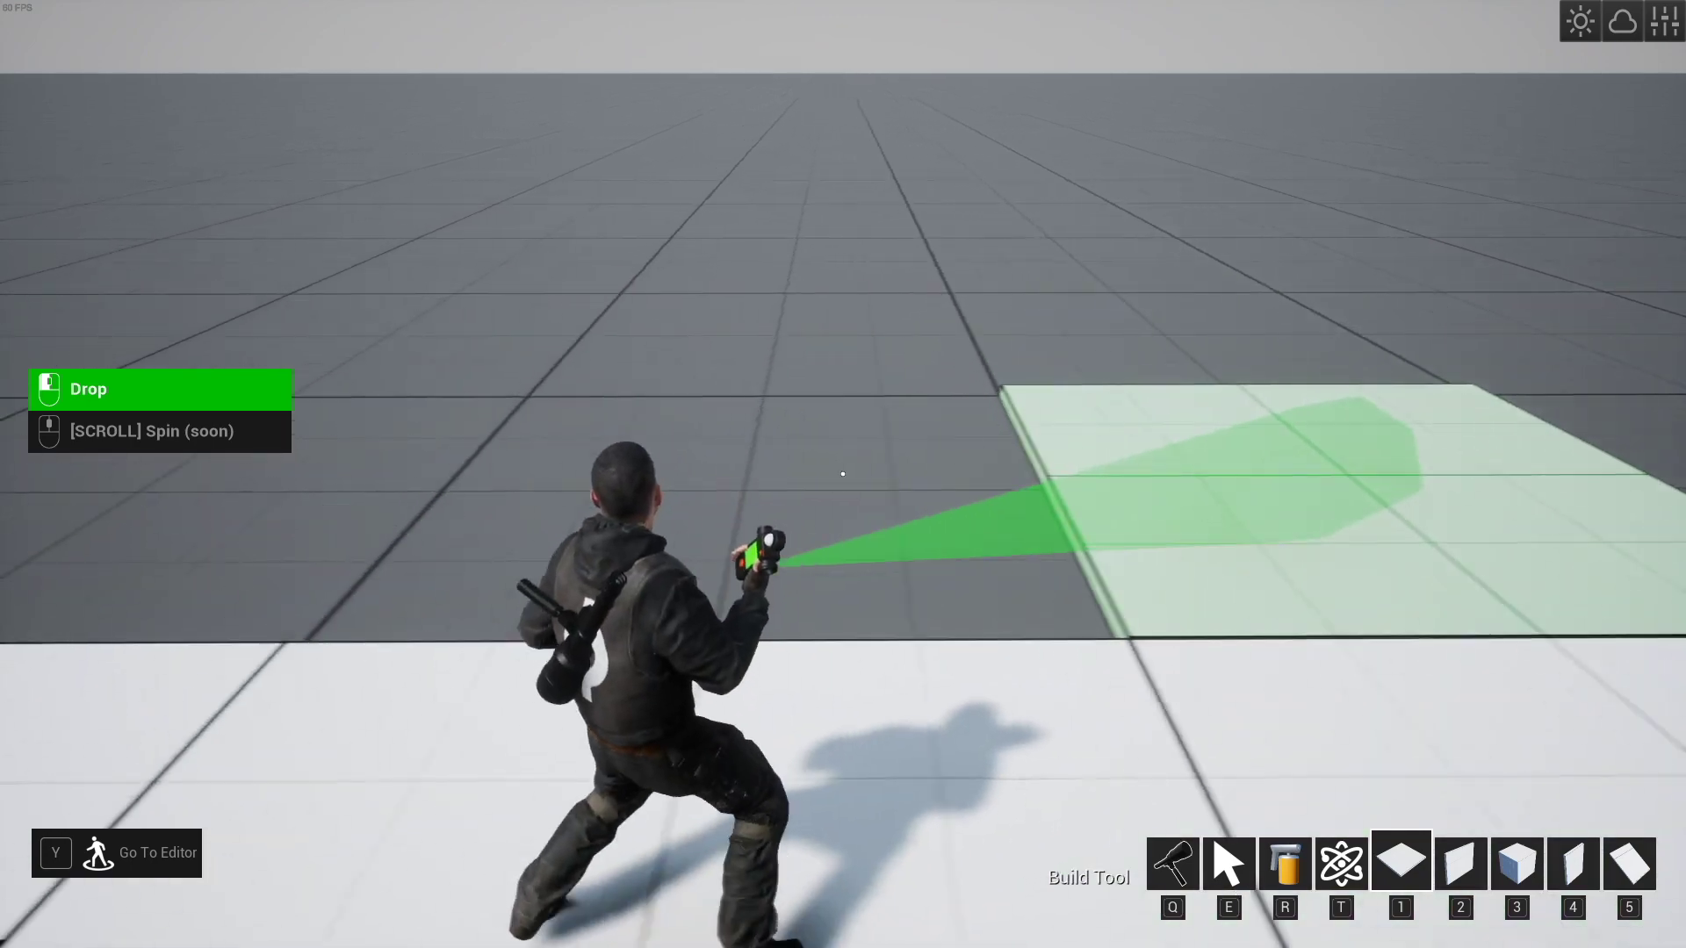
left_click(842, 474)
key("w")
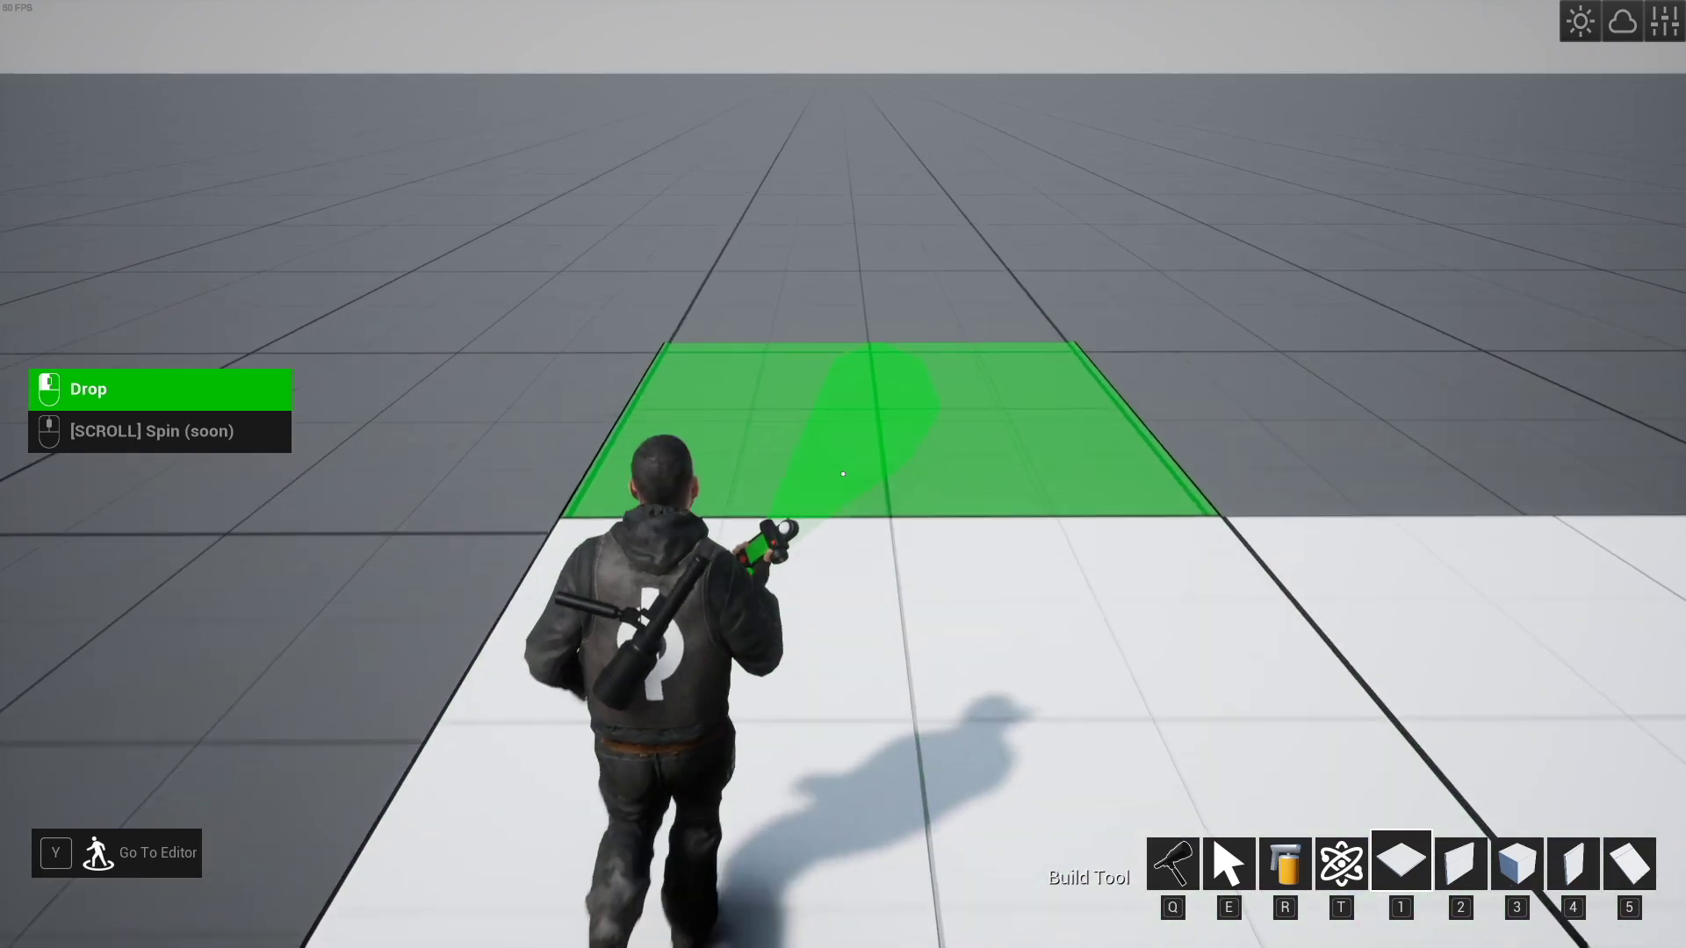
left_click(842, 474)
key("q")
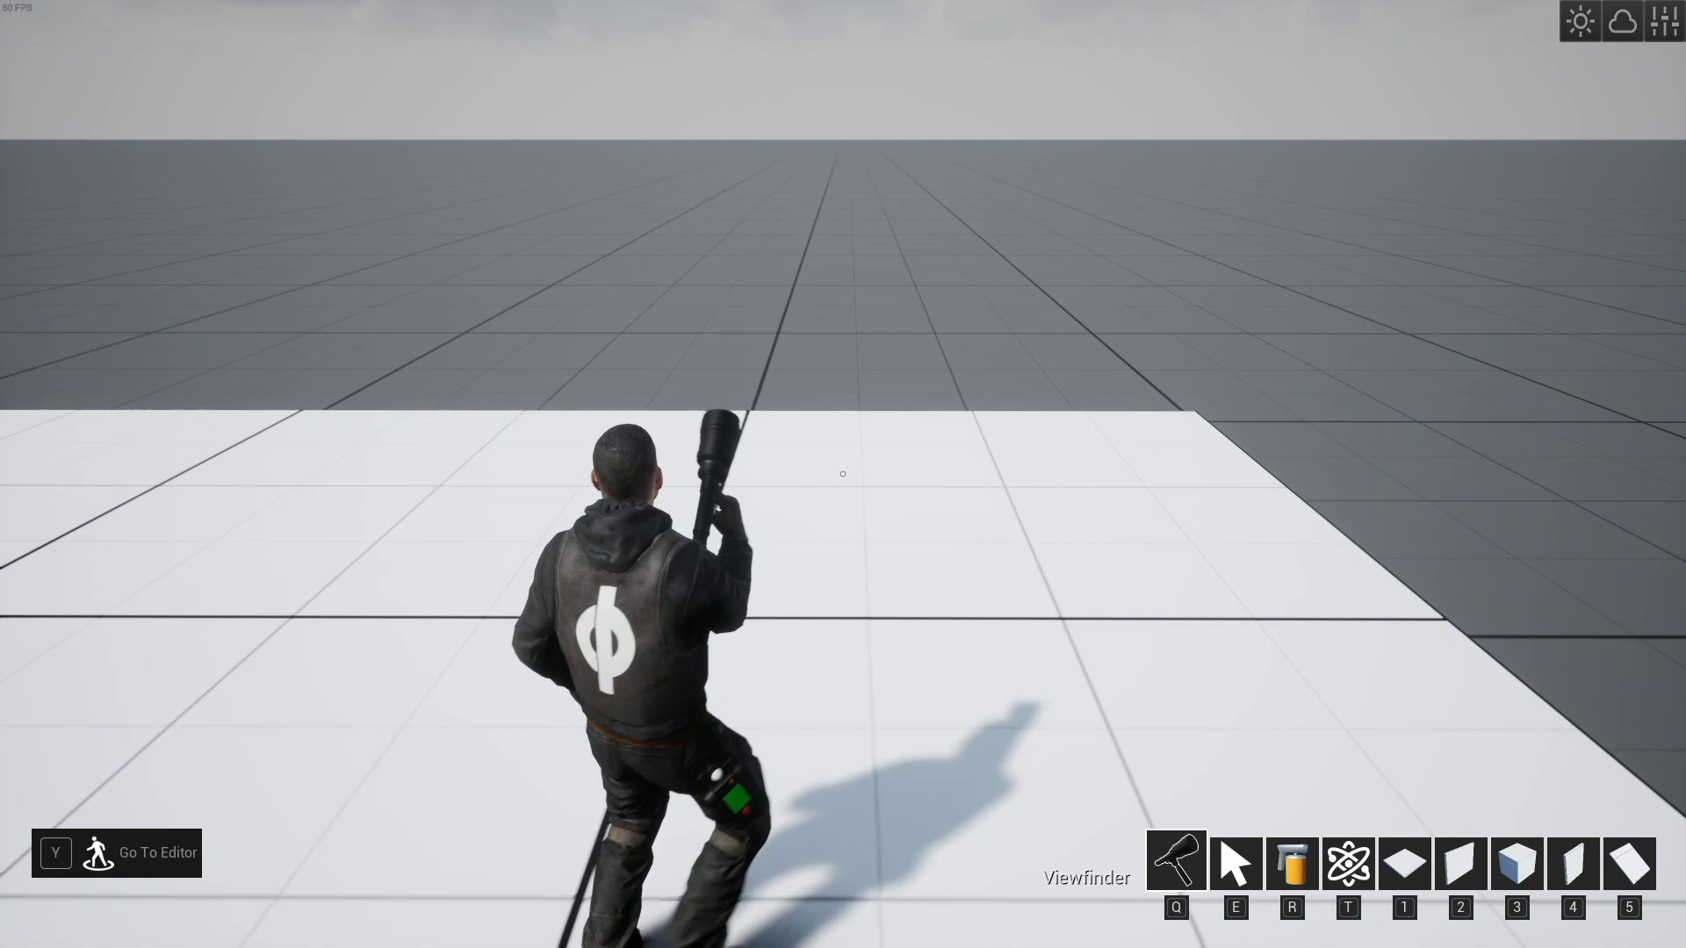
- Place a Ramp Full piece on the floor platform, rising away from its front row of tiles
key("w")
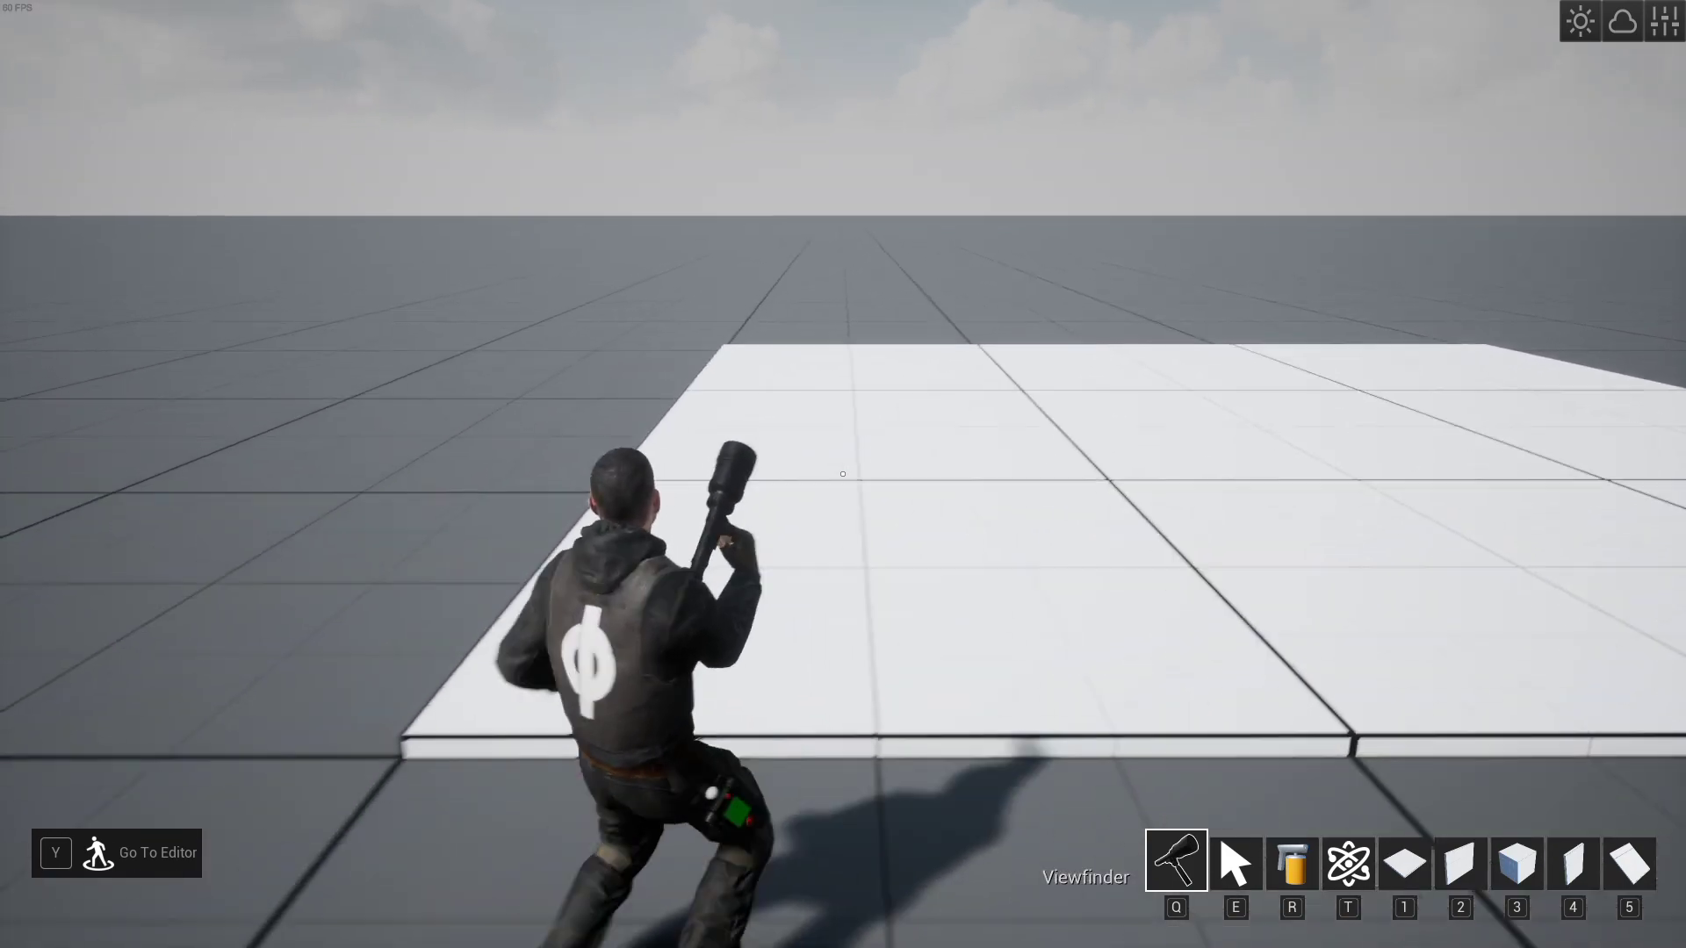
key("5")
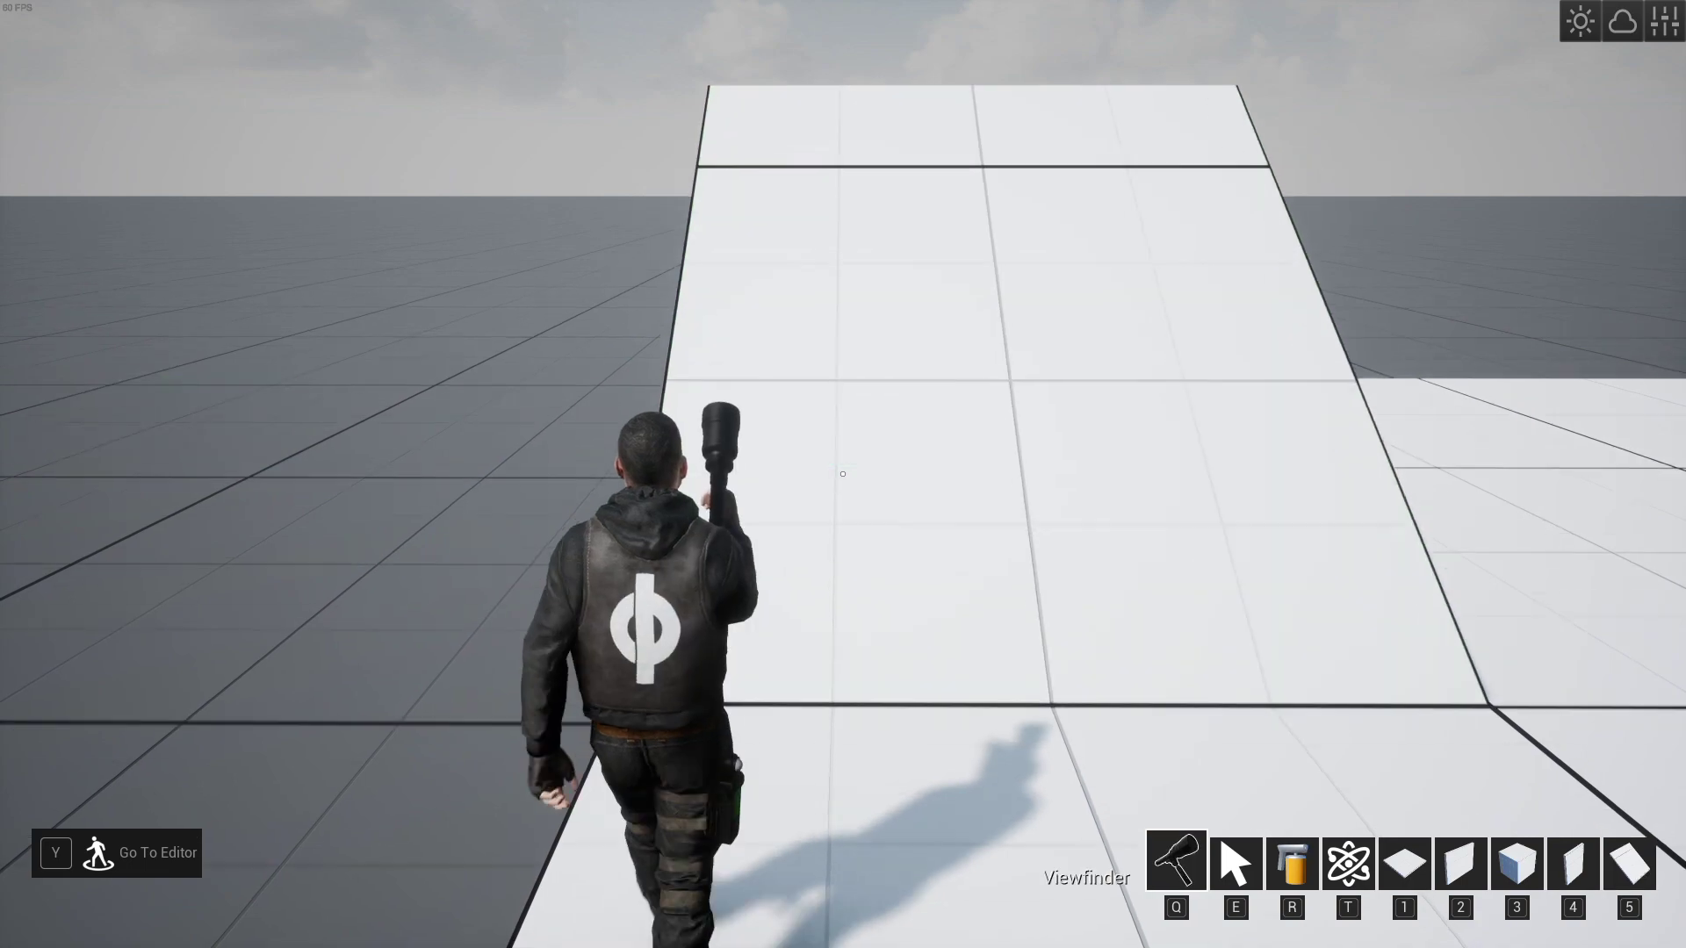
key("a")
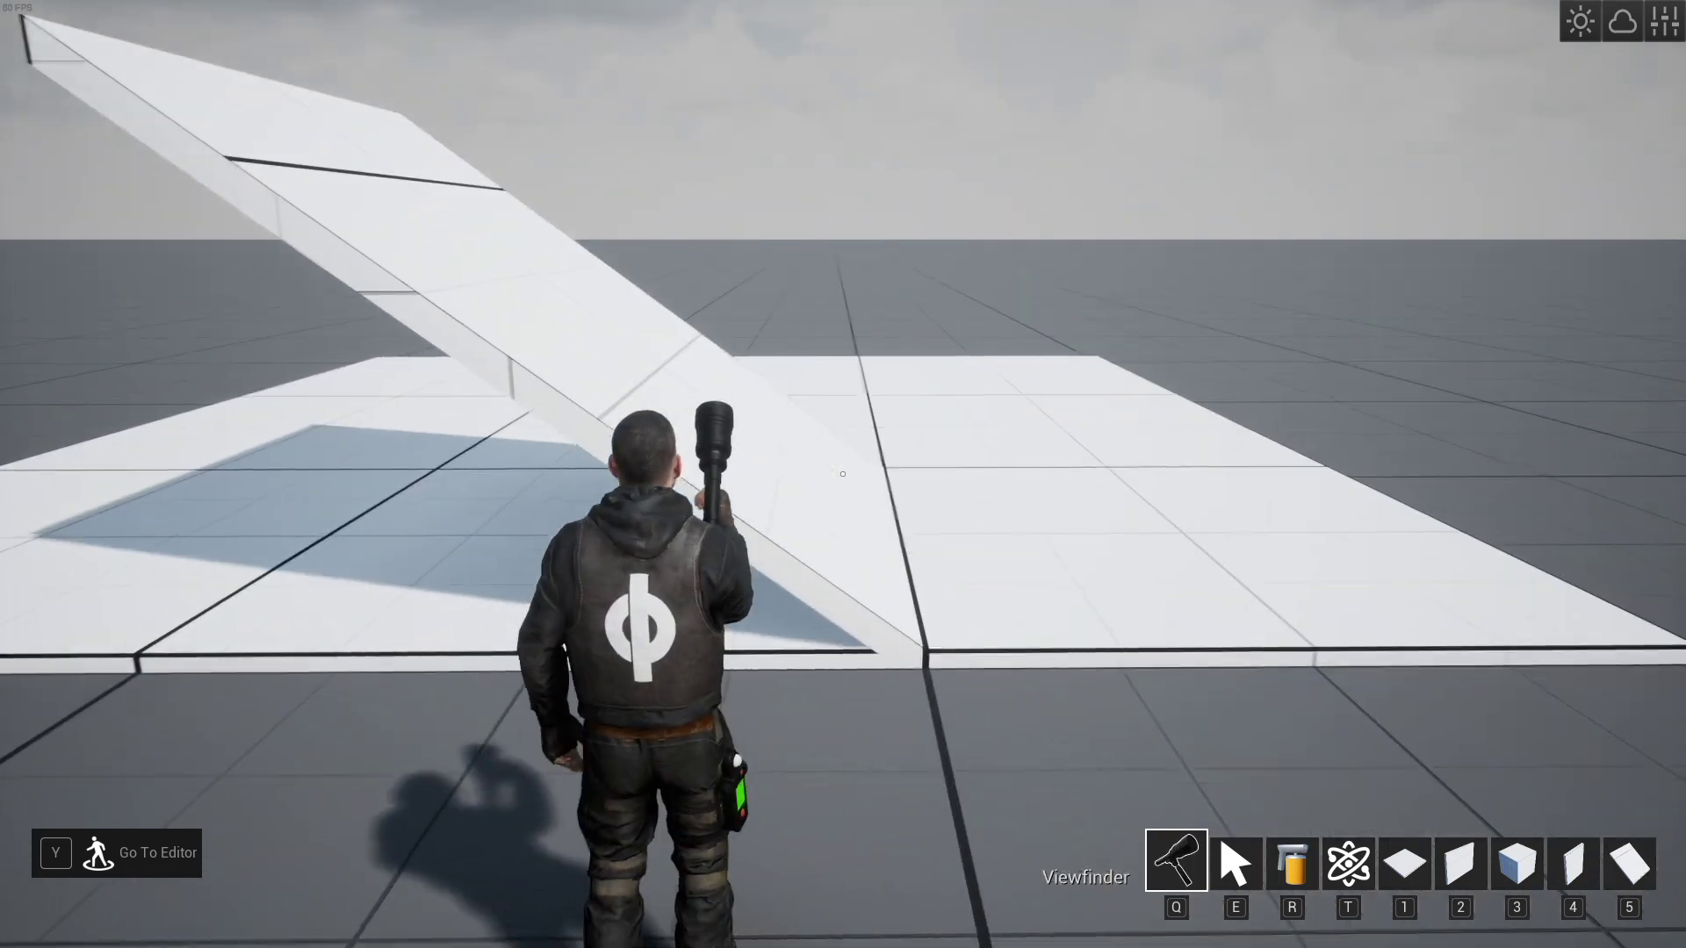
- Walk up the ramp and place Floor tiles at its top edge to form a raised upper level
key("w")
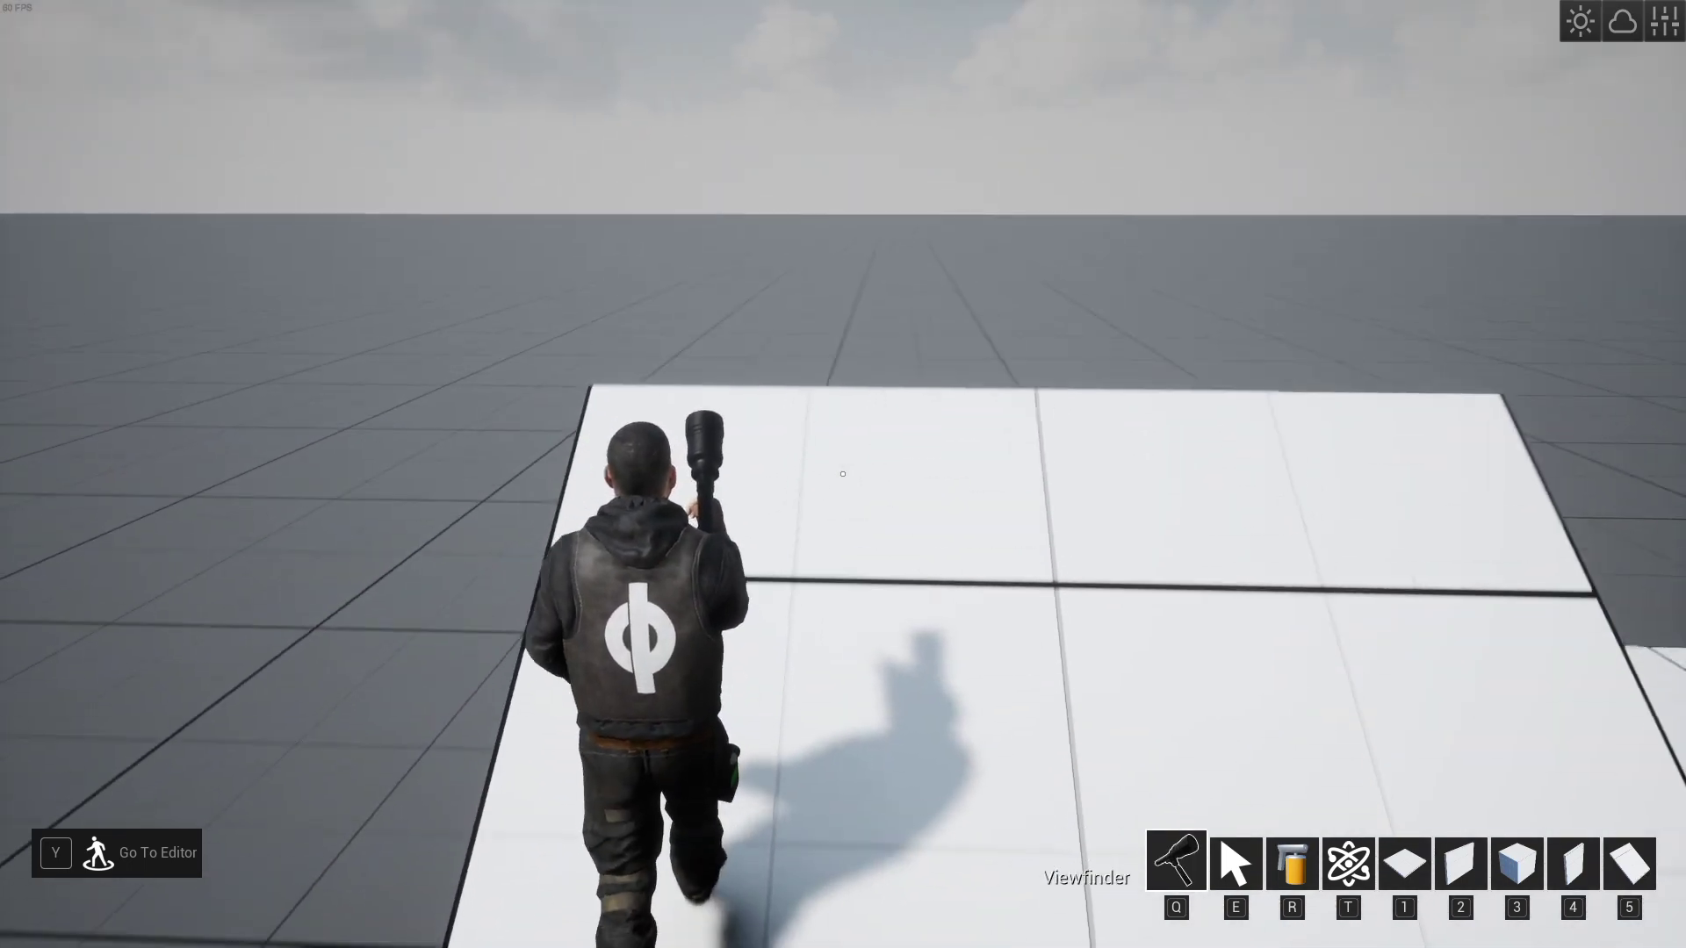
key("1")
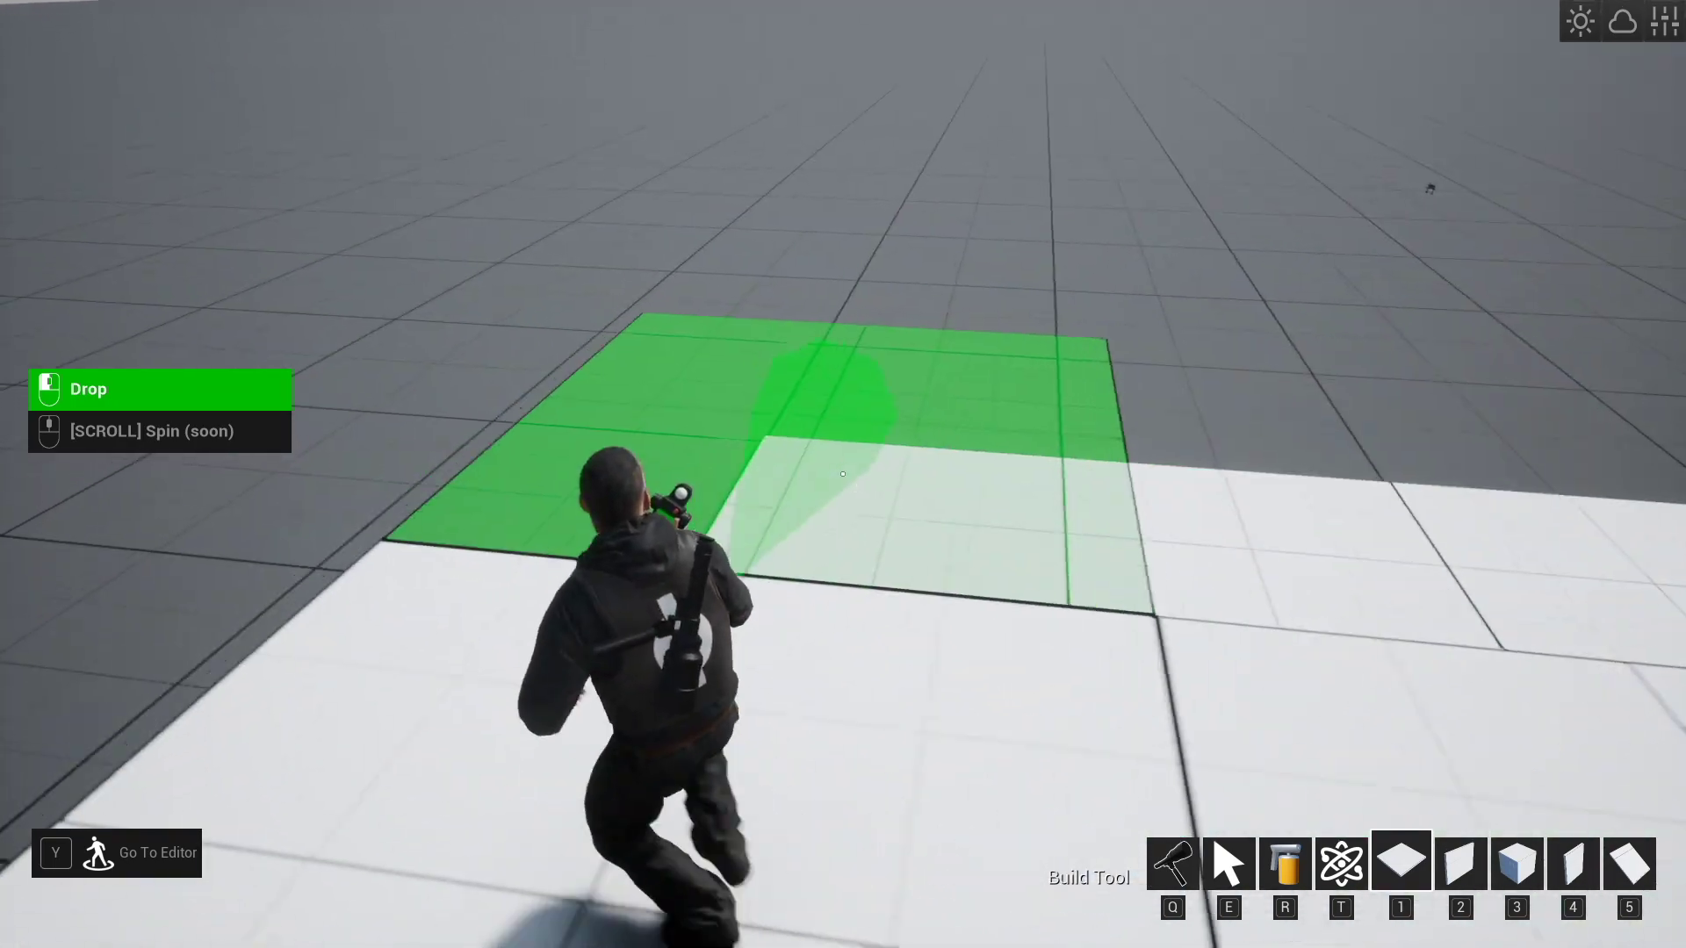
key("w")
key("q")
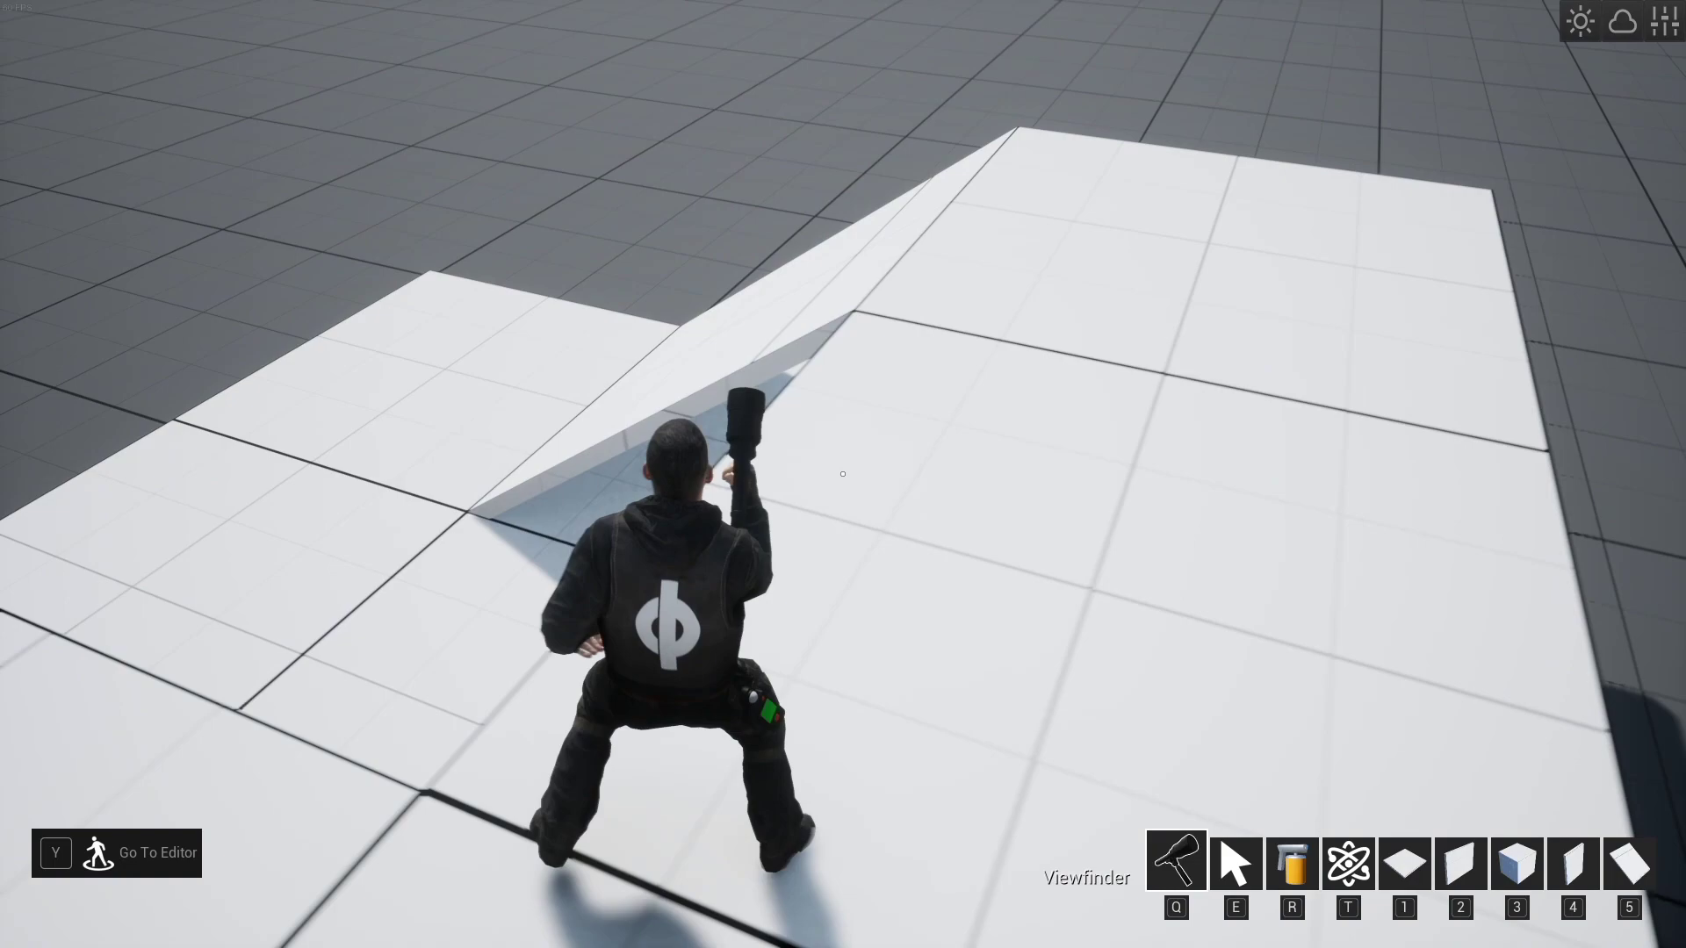
- Stack 1M cubes into a wall three wide and three high on the ground floor beside the ramp
key("w")
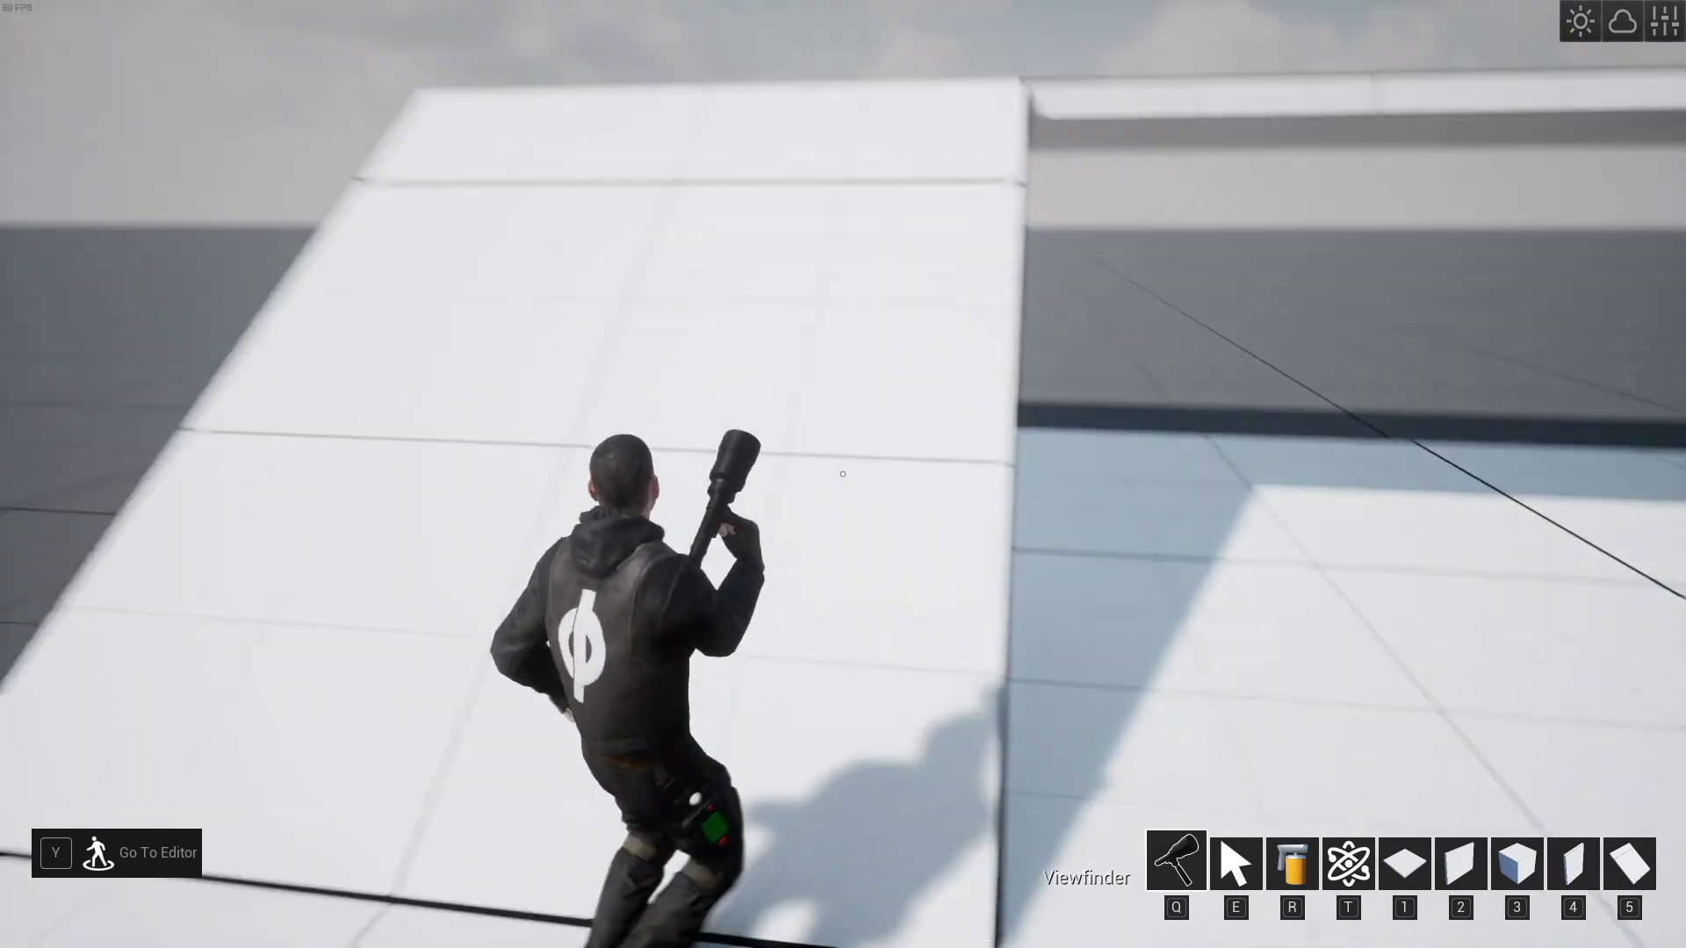
key("a")
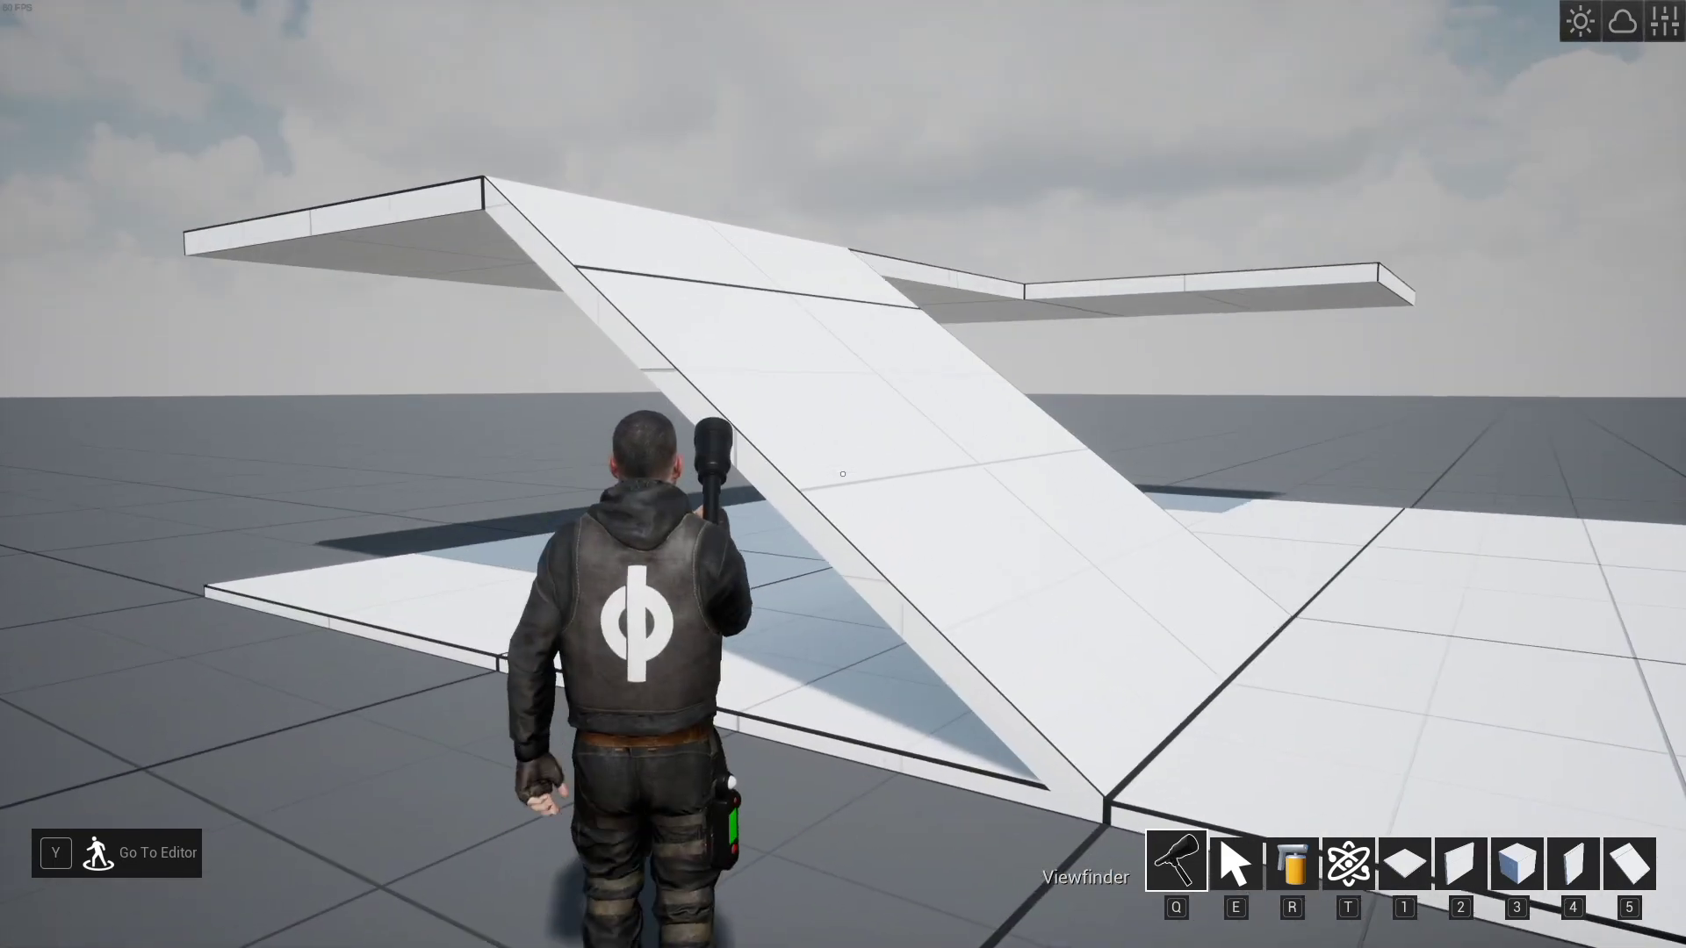
key("w")
key("a")
key("d")
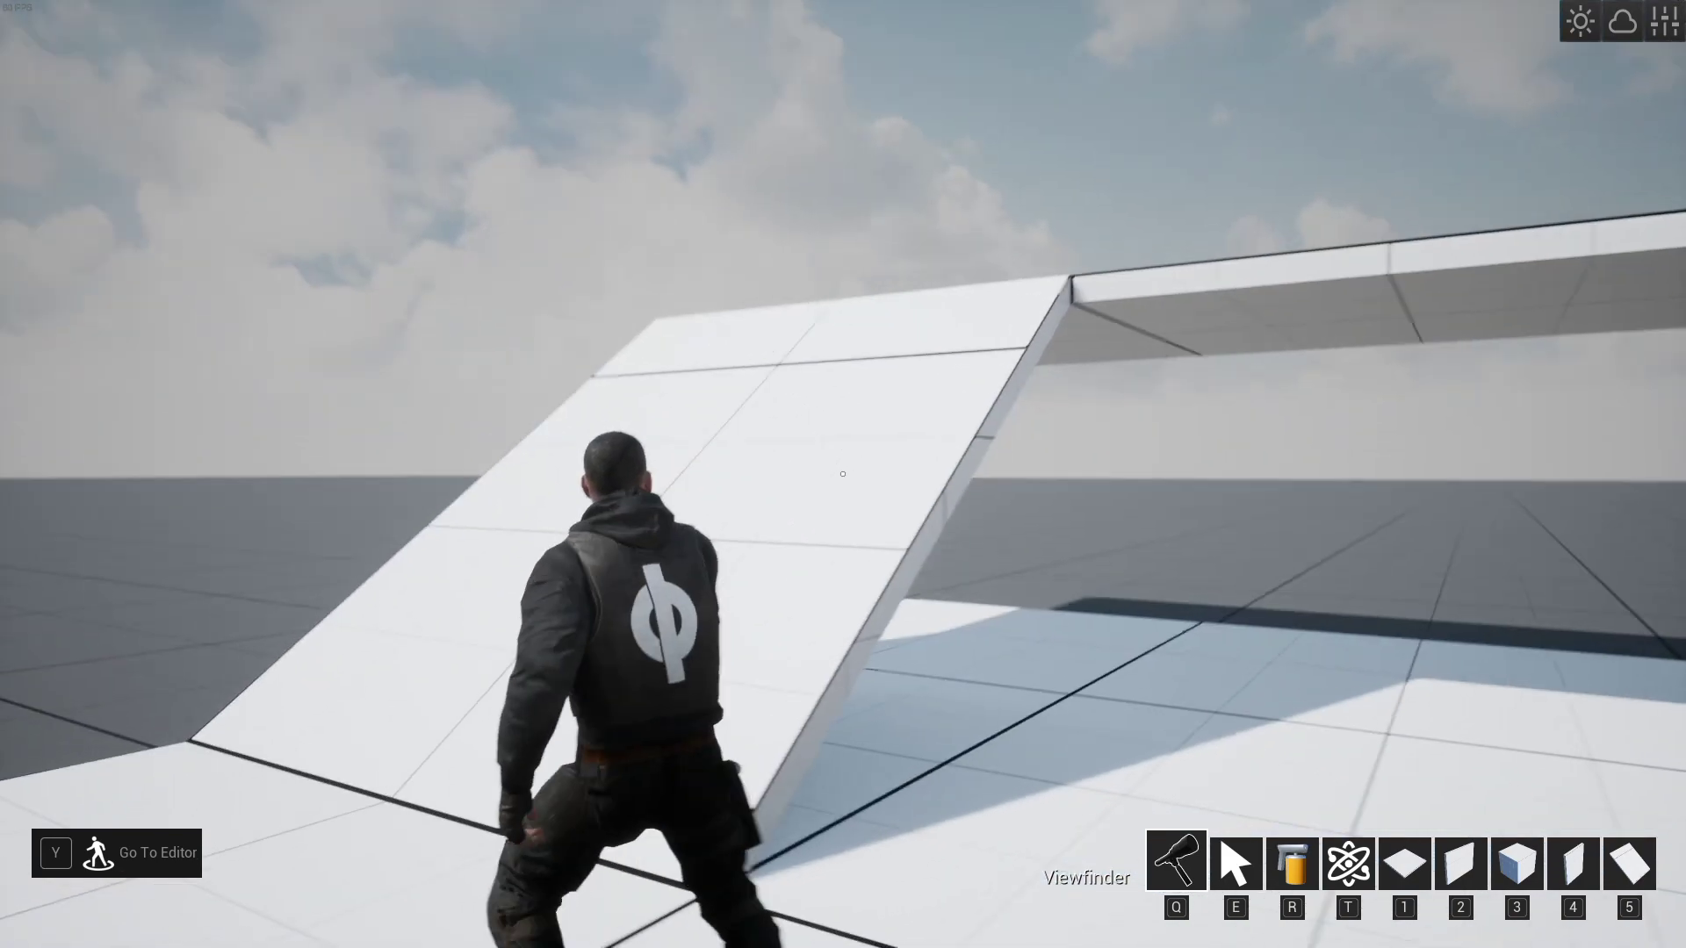
key("a")
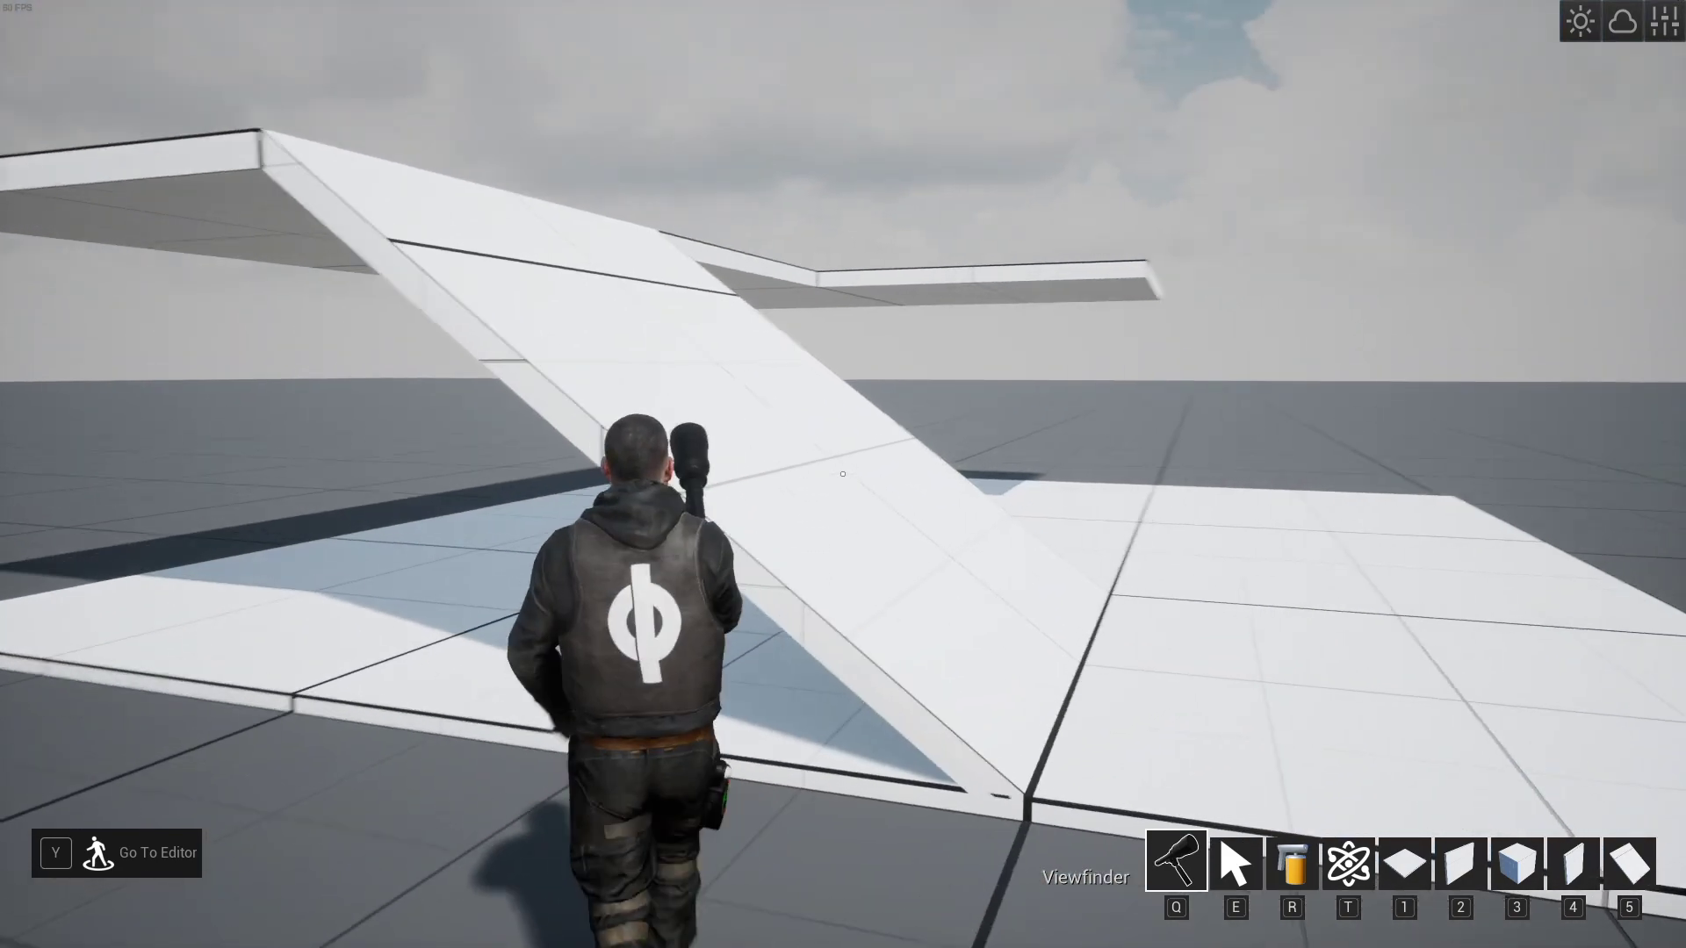
key("d")
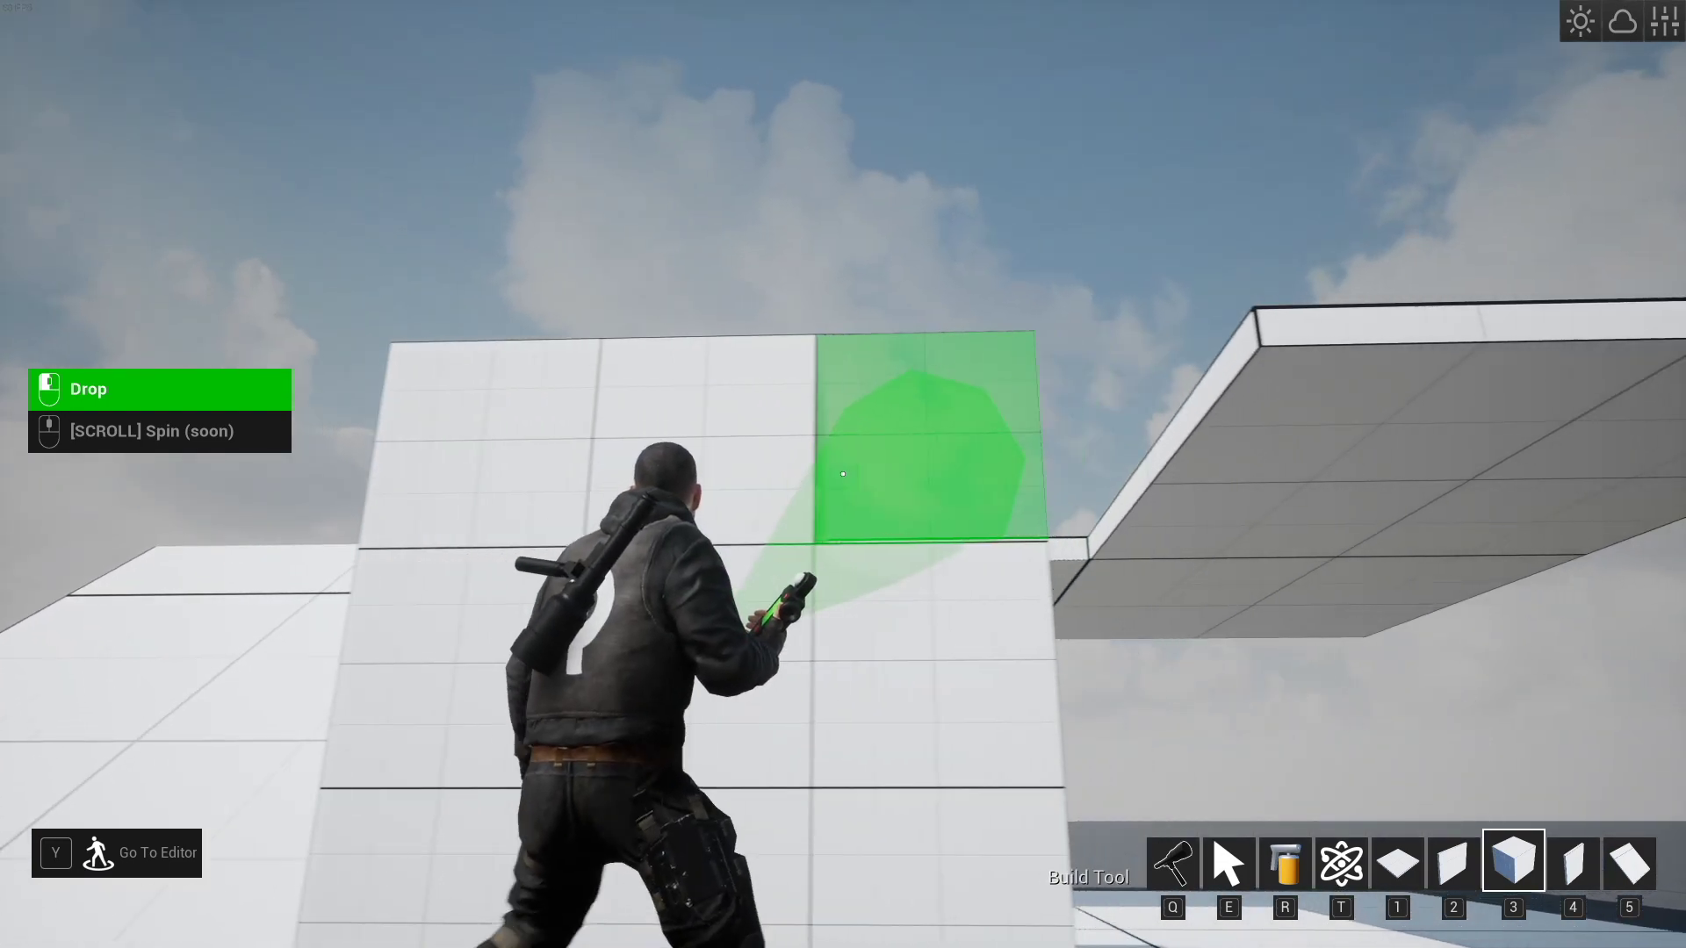
key("q")
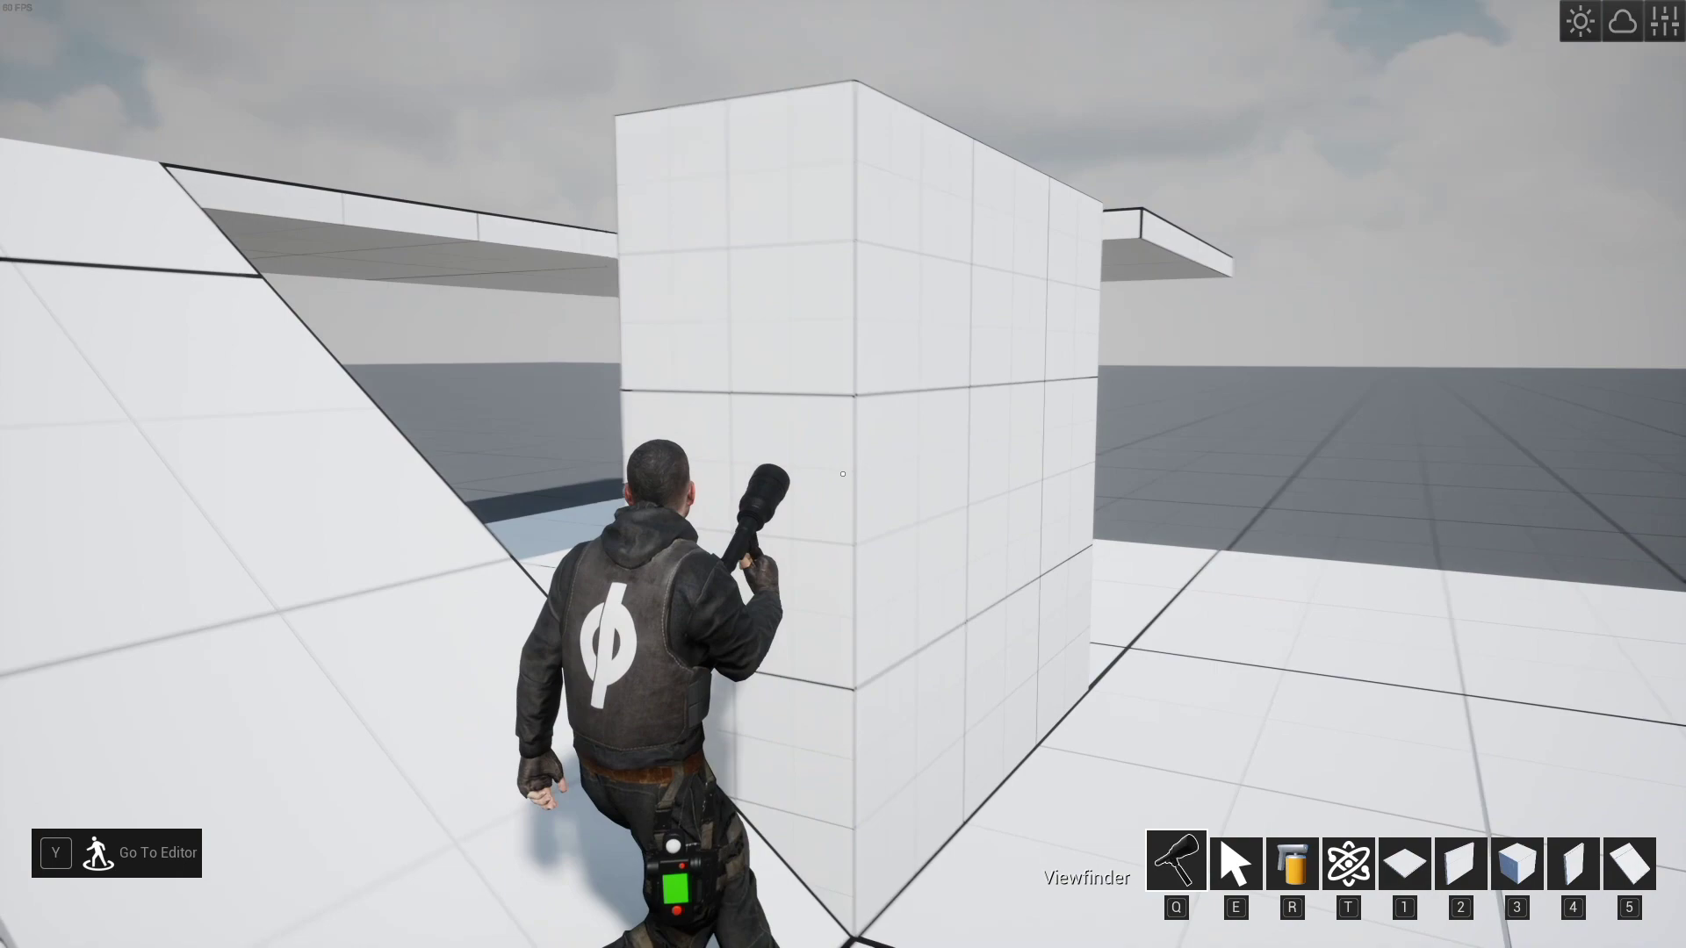
key("d")
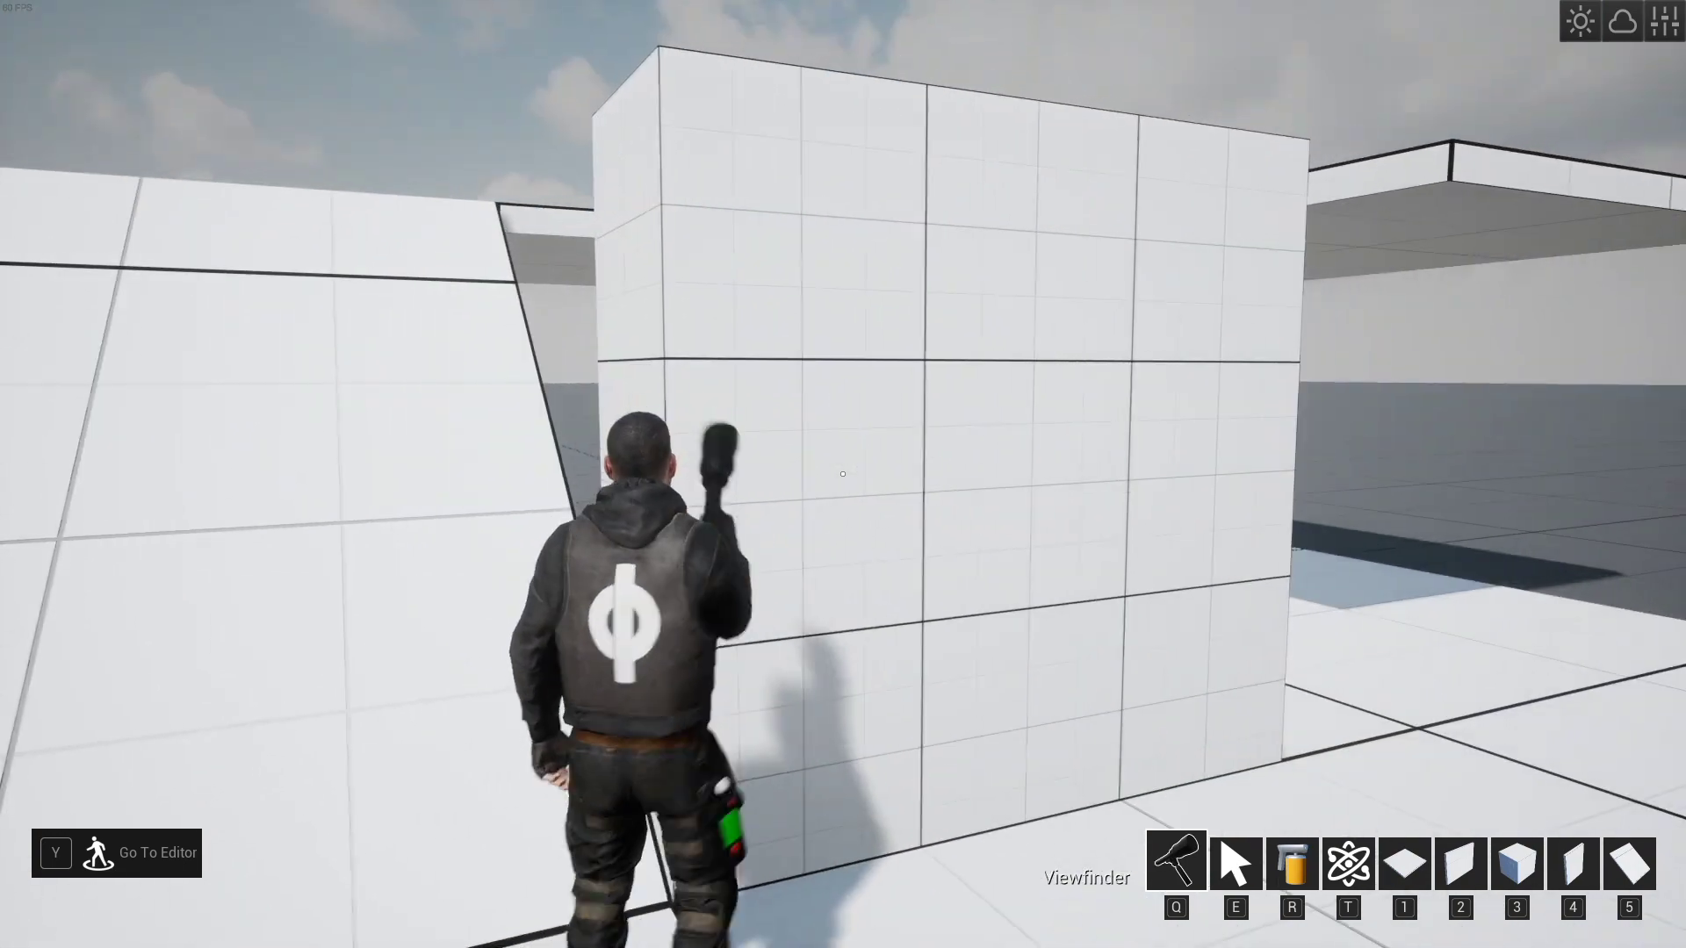
- Delete the stacked cubes beside the ramp with the Select Tool
key("e")
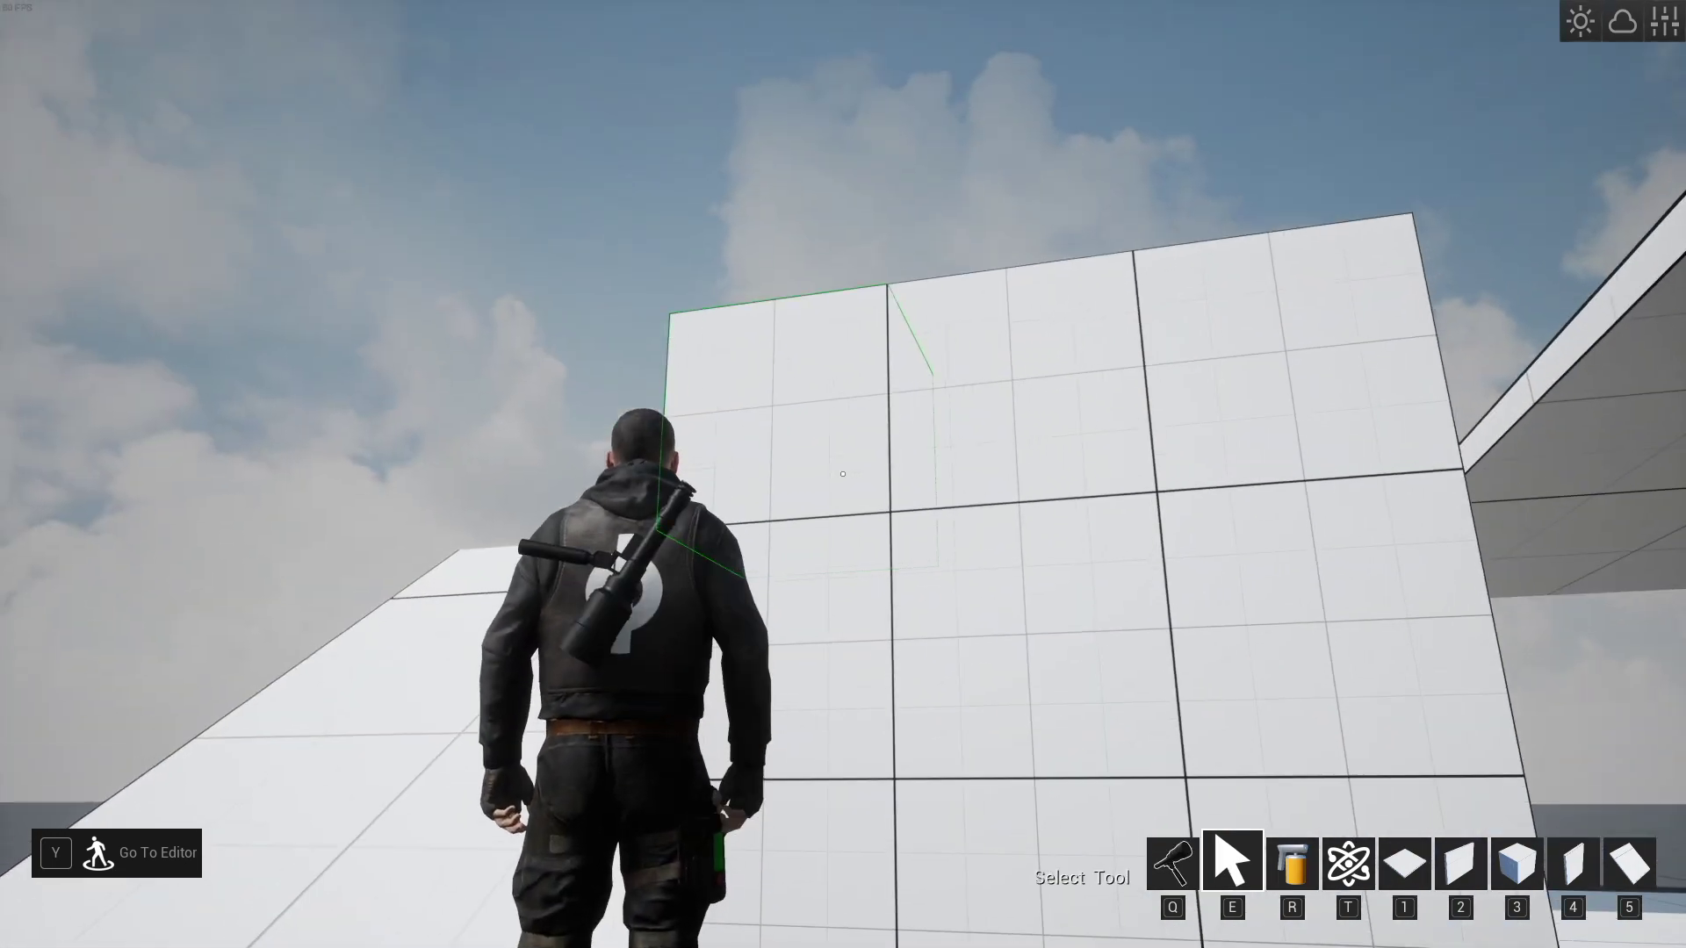
key("x")
key("x")
key("x")
key("x")
key("x")
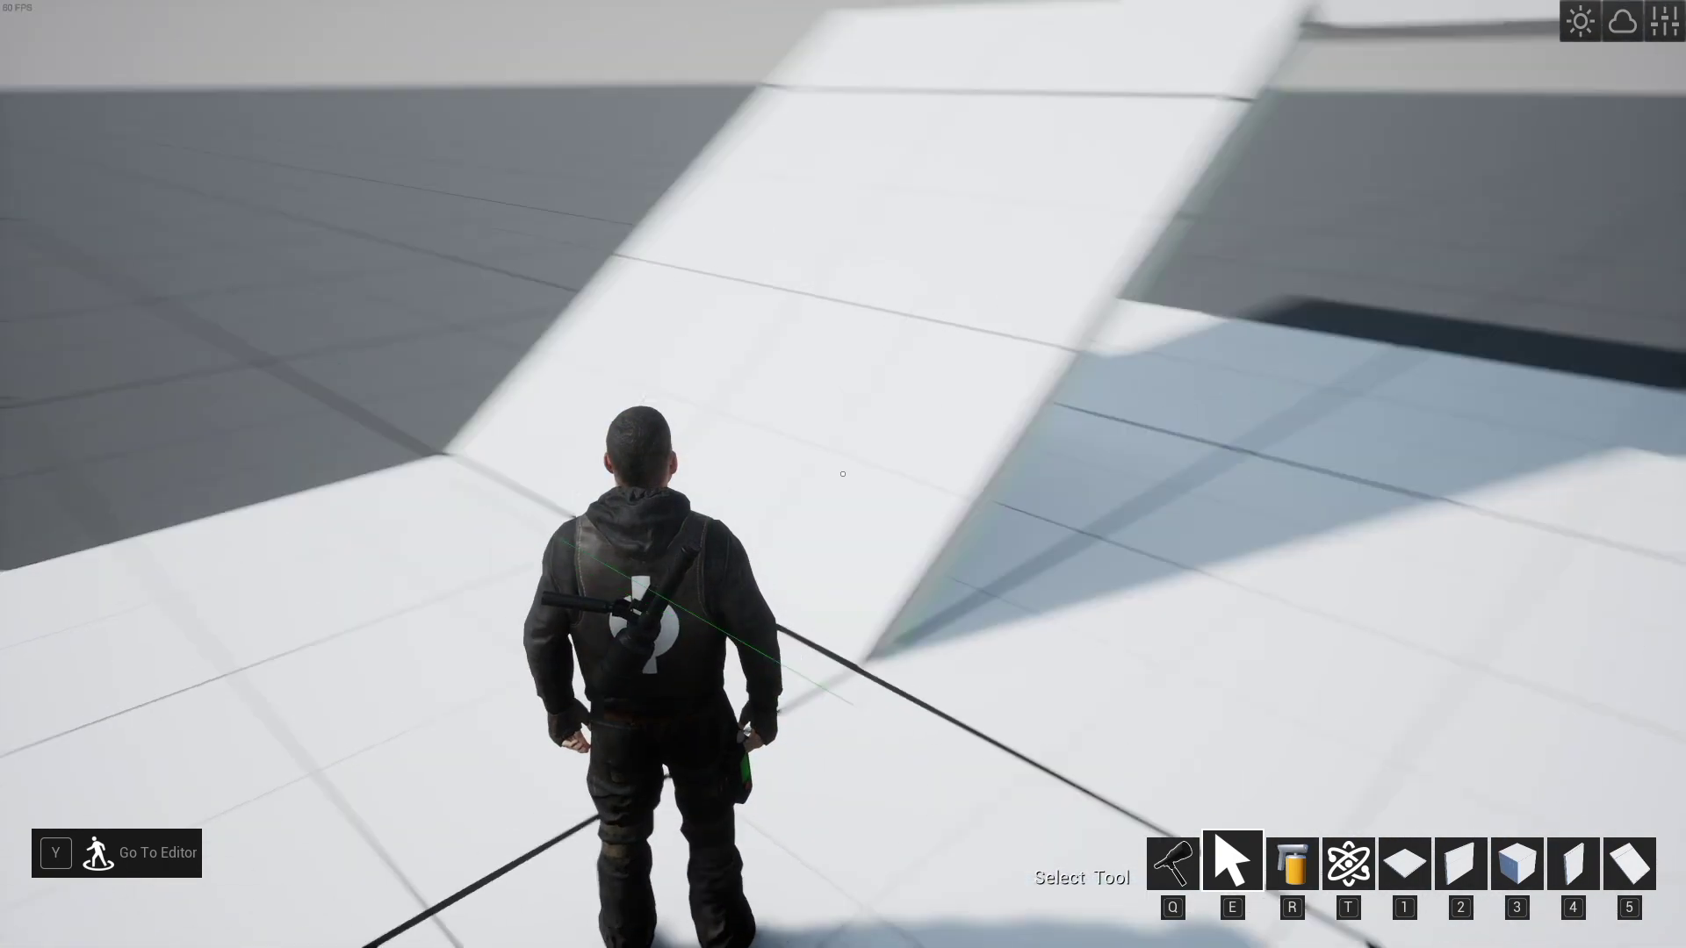
- Place Wall Half pieces upright on the ground floor beside the ramp
key("4")
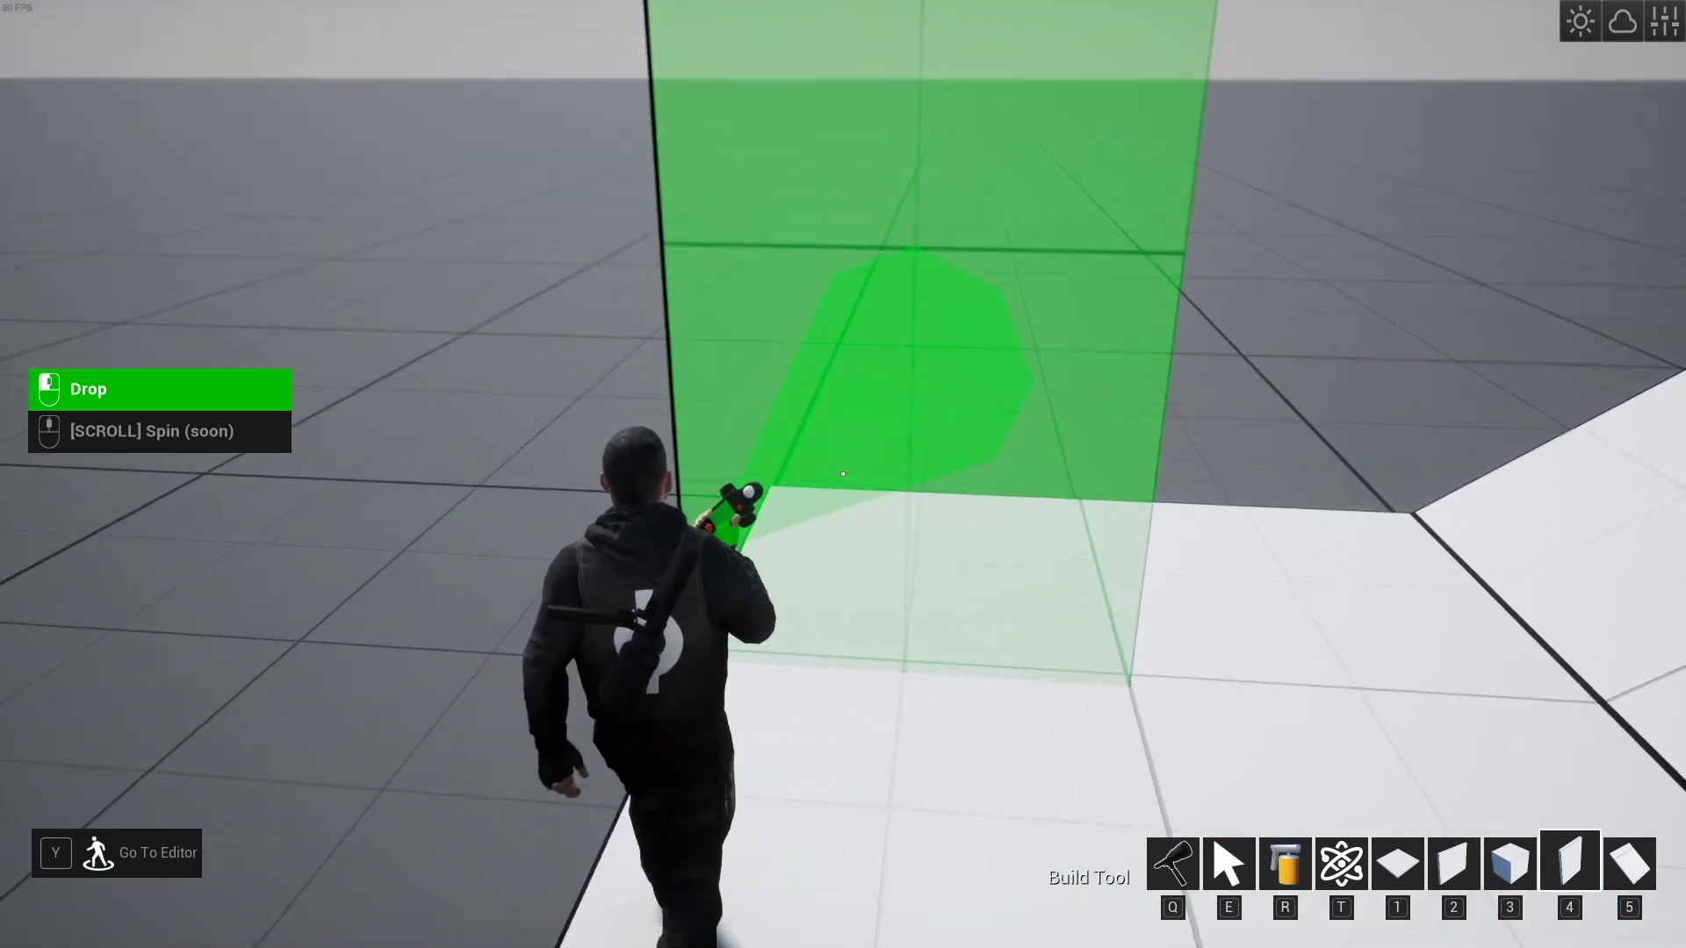
key("s")
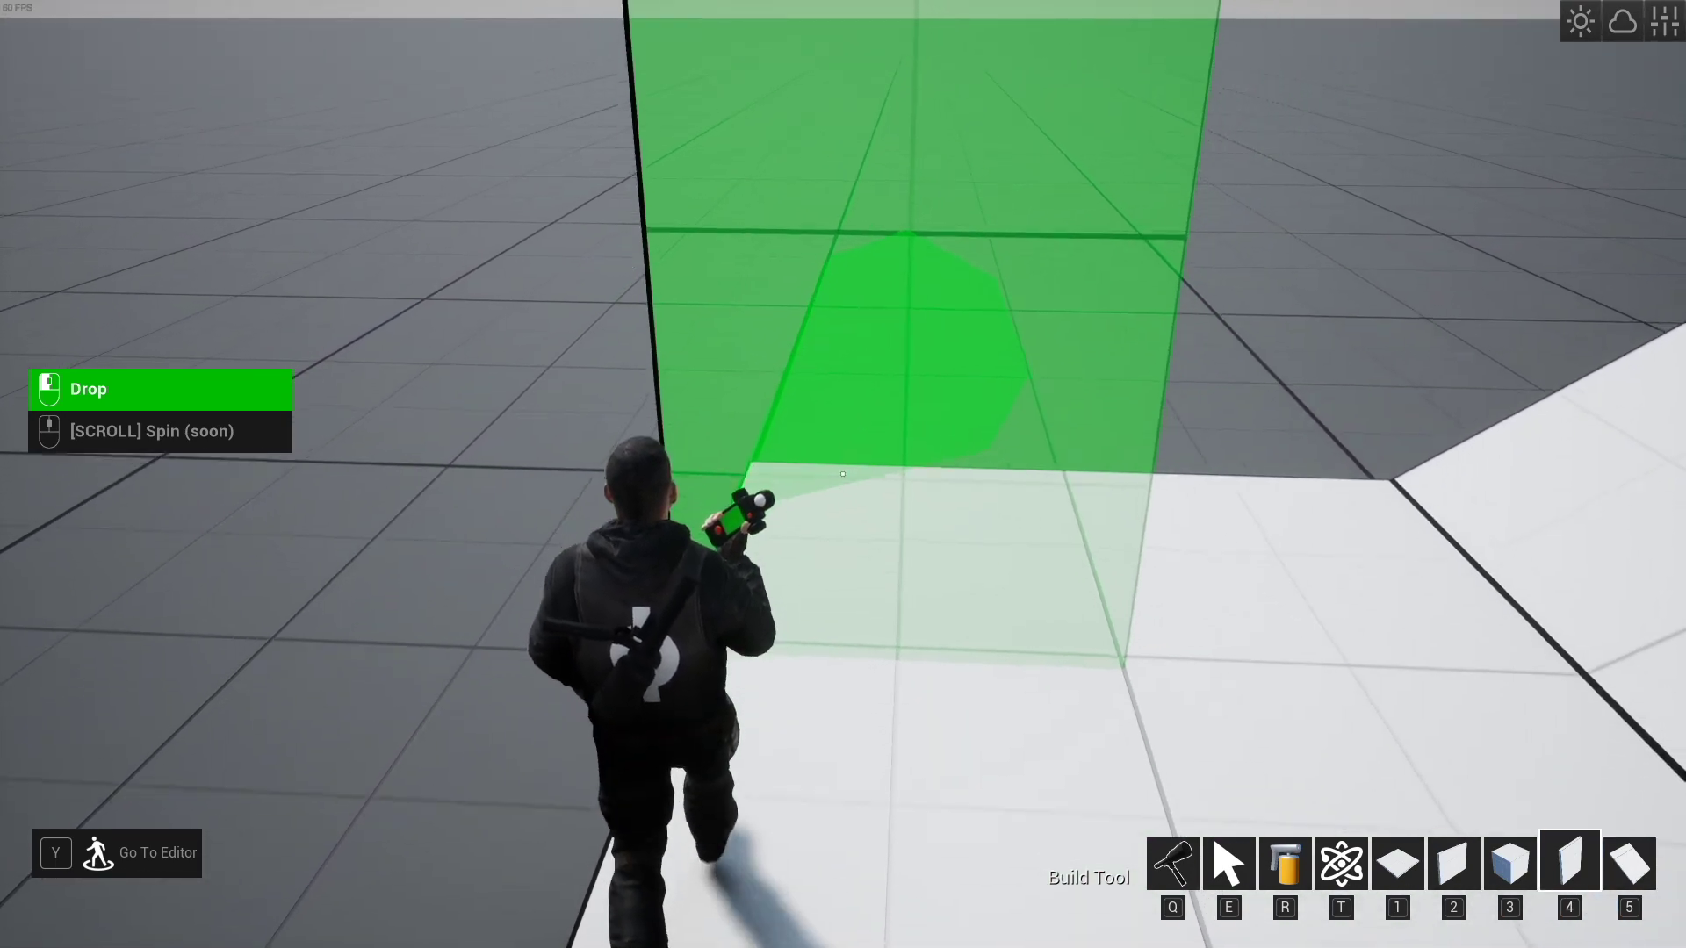
key("w")
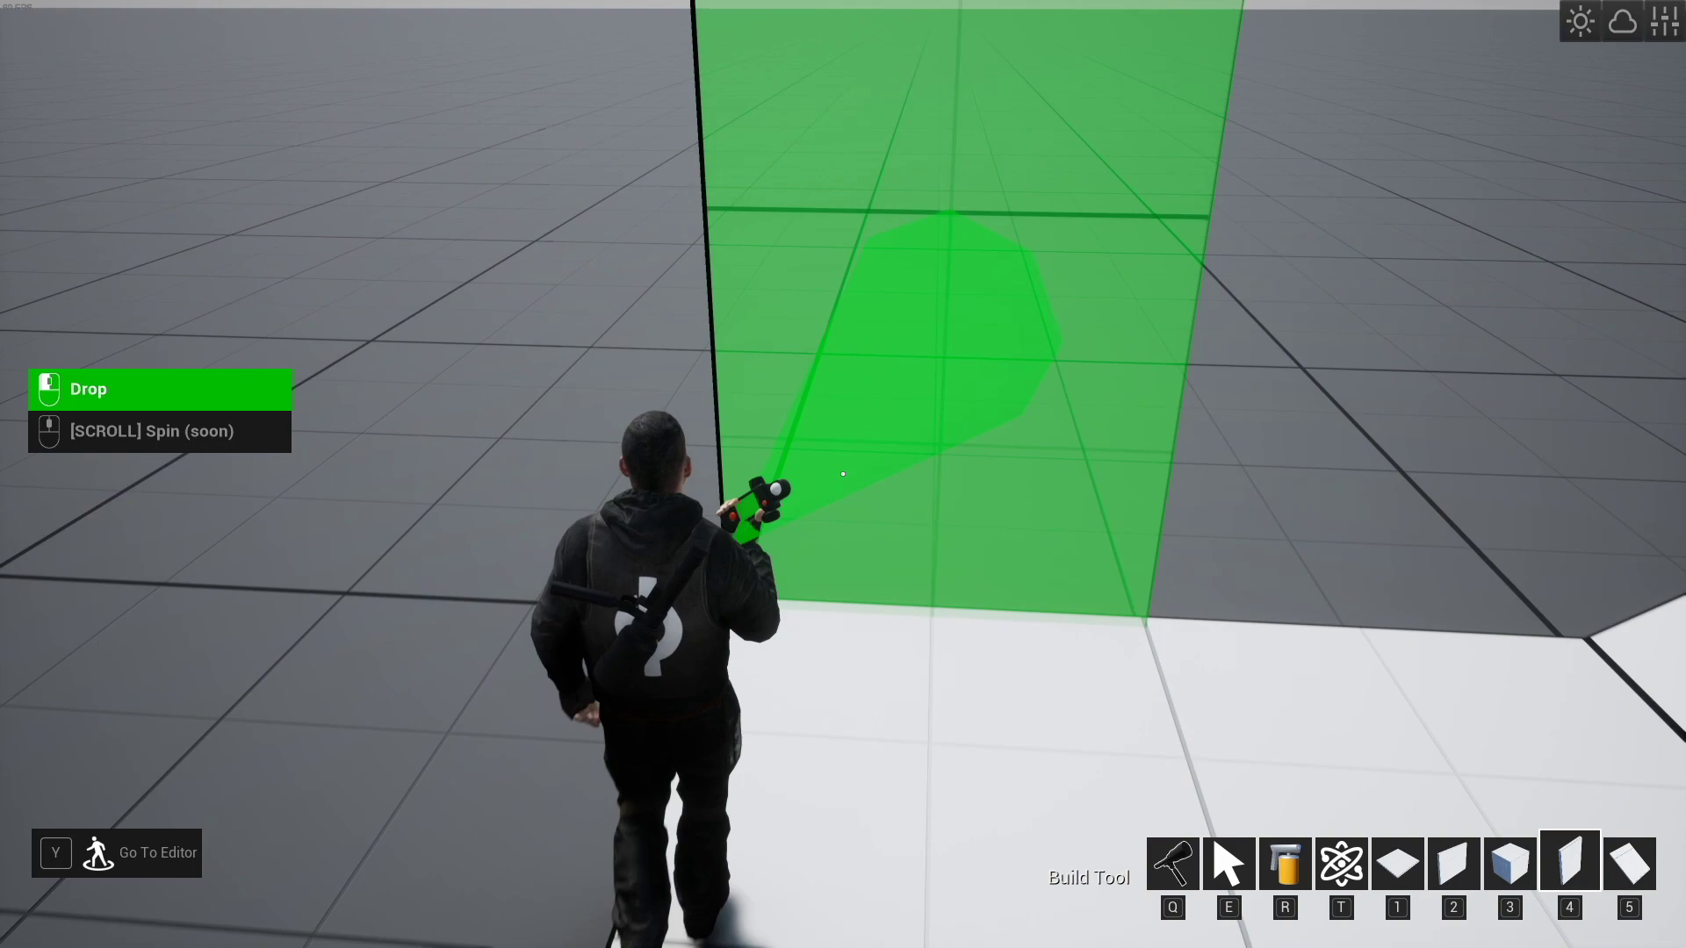
left_click(843, 474)
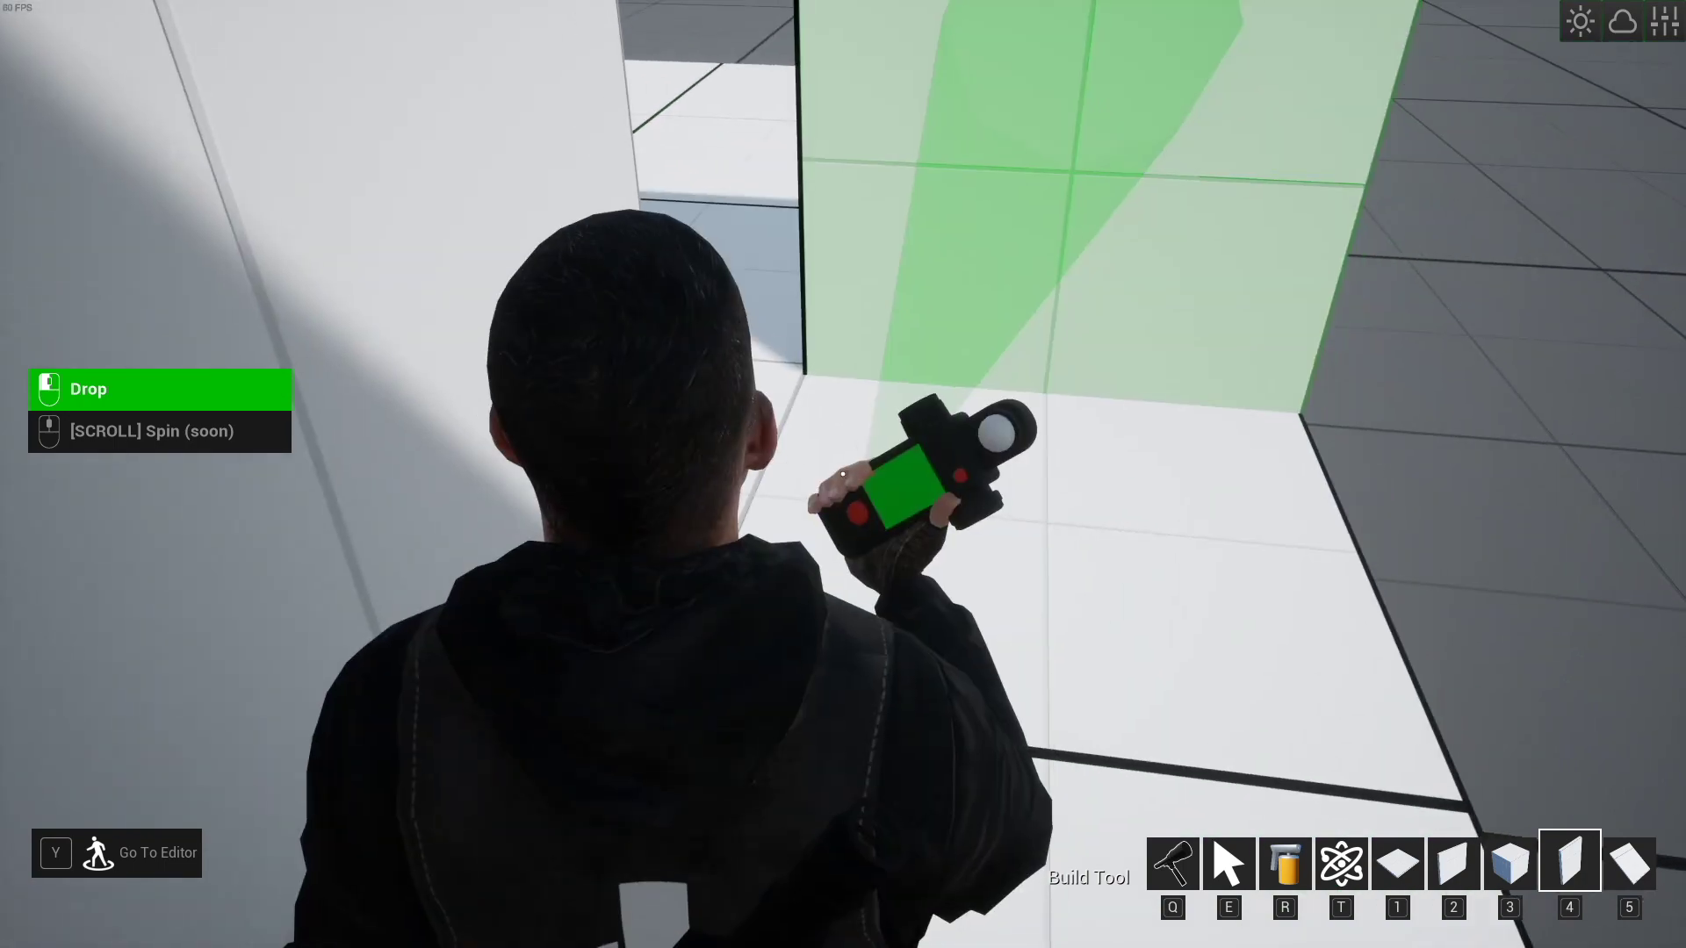
key("q")
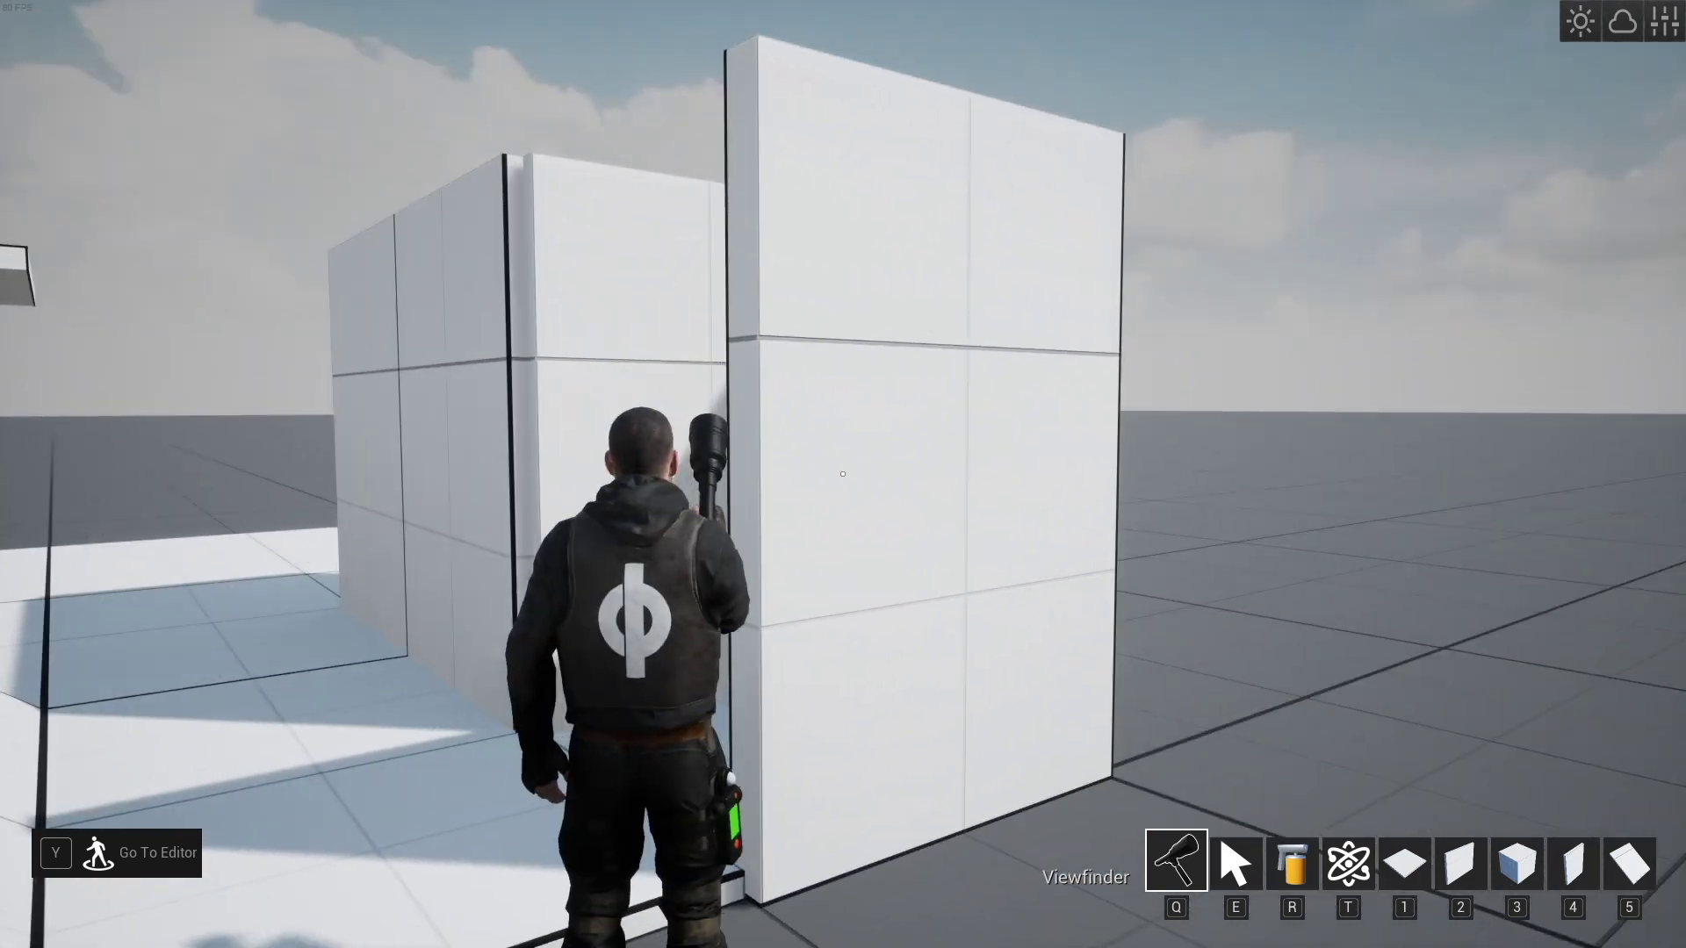
- Delete the half walls on the ground floor one by one with the Select Tool
key("e")
left_click(843, 474)
key("x")
left_click(843, 475)
key("x")
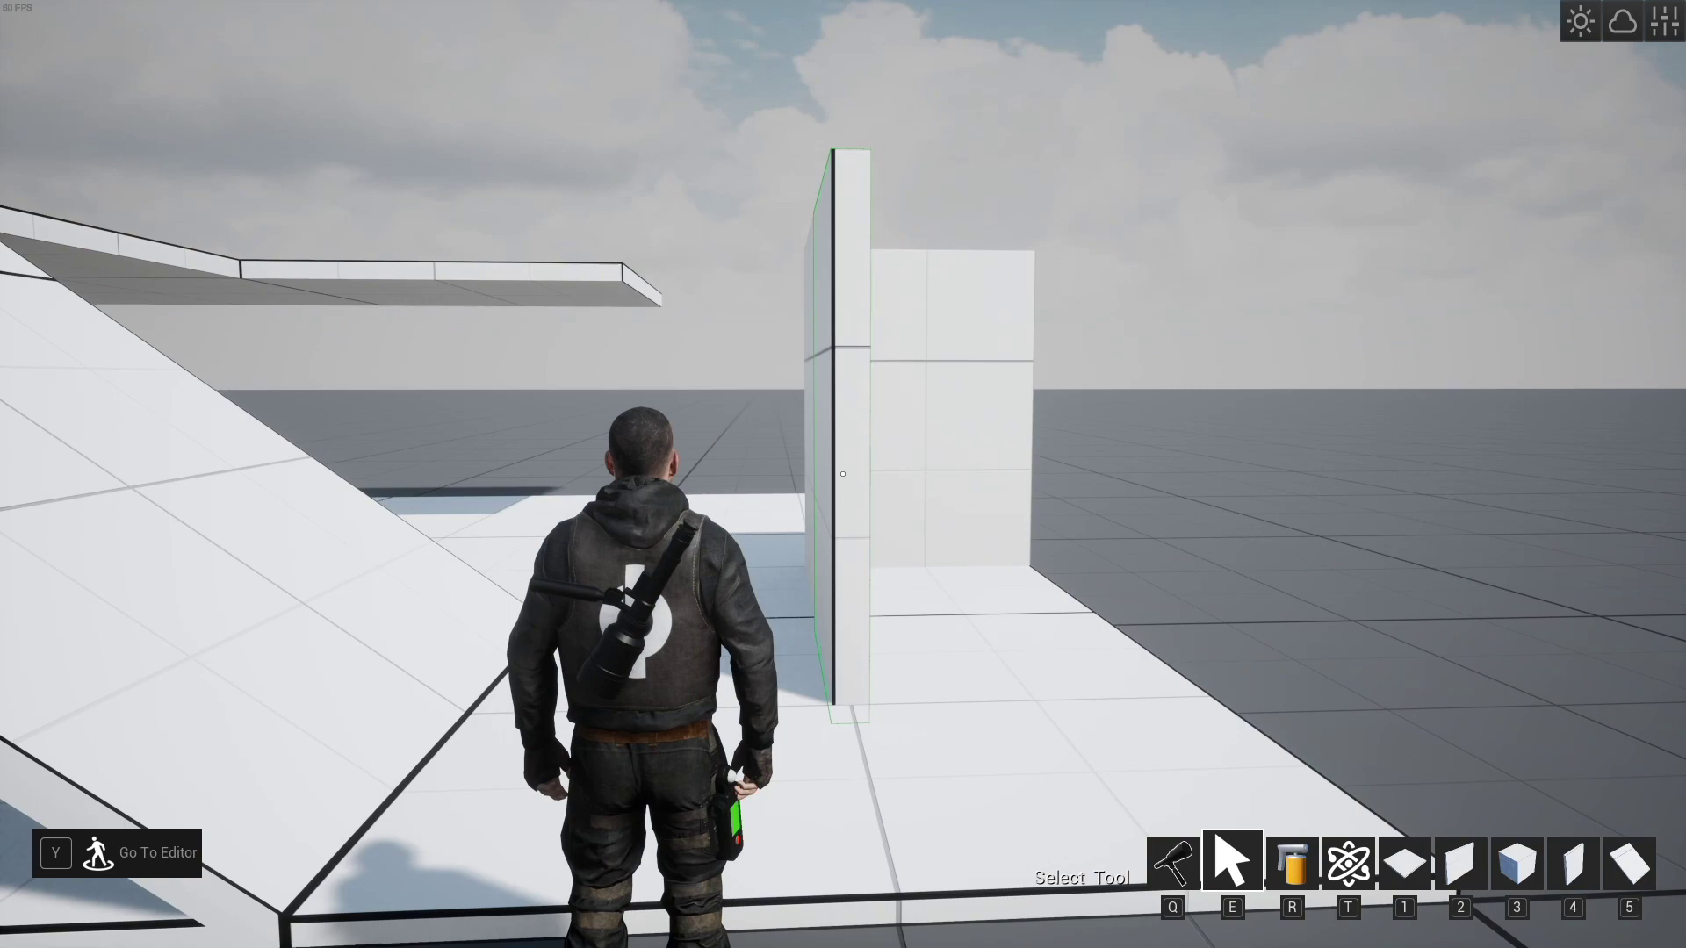
left_click(843, 474)
key("x")
left_click(843, 474)
key("x")
left_click(842, 475)
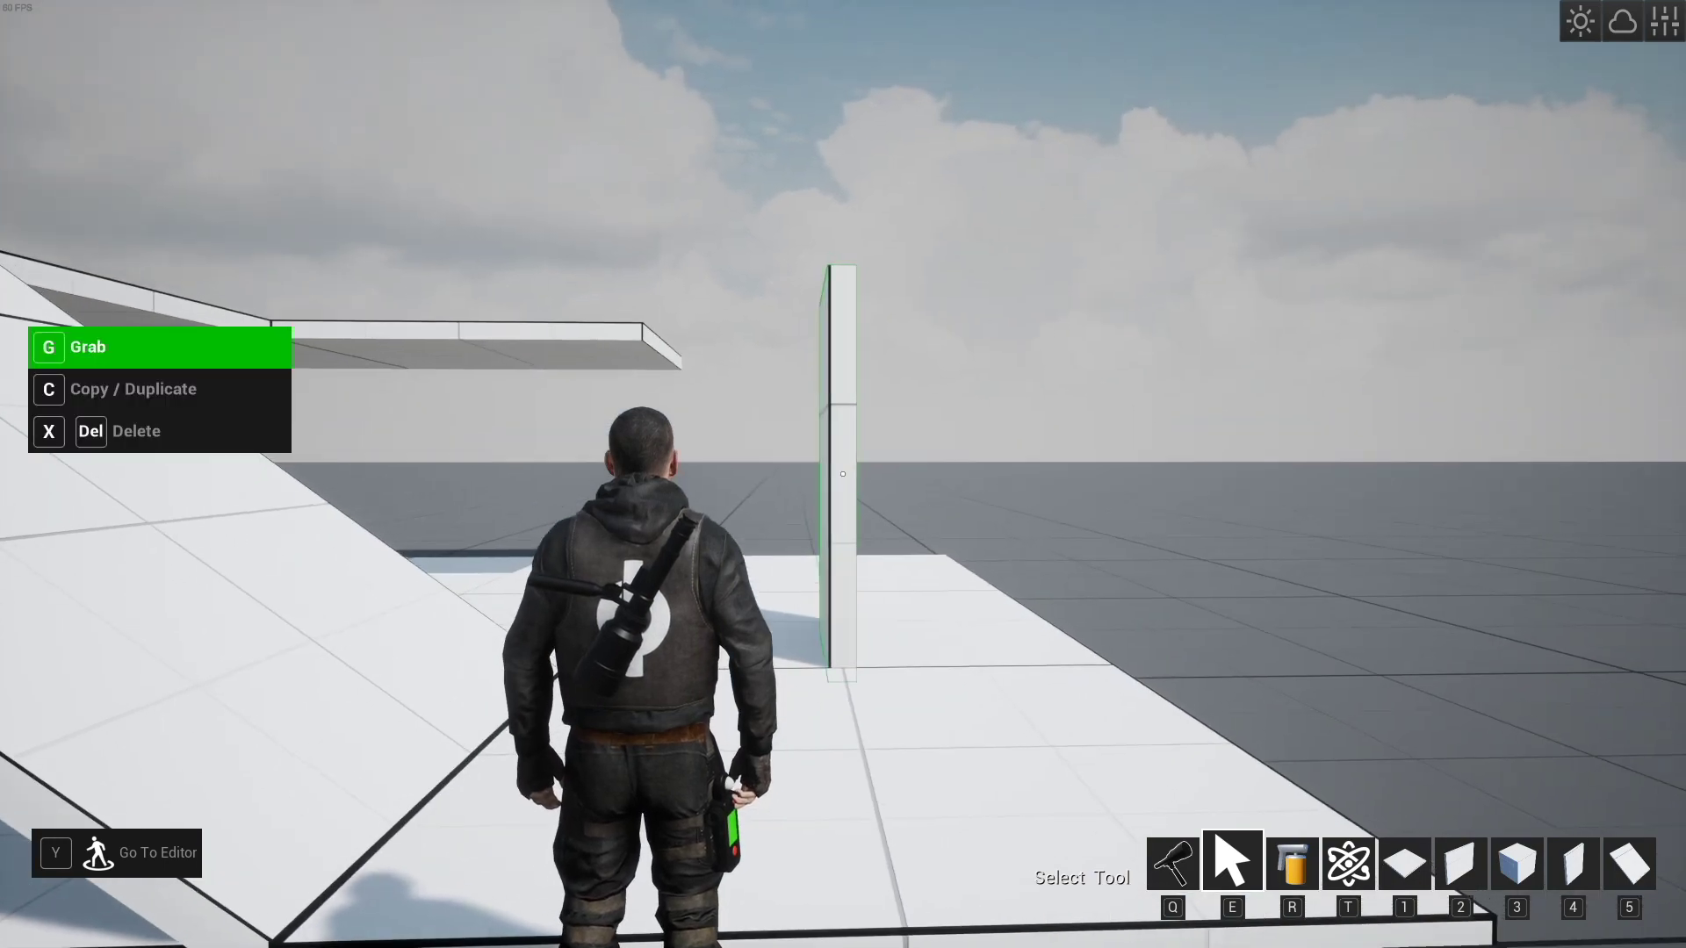
key("Delete")
key("w")
key("q")
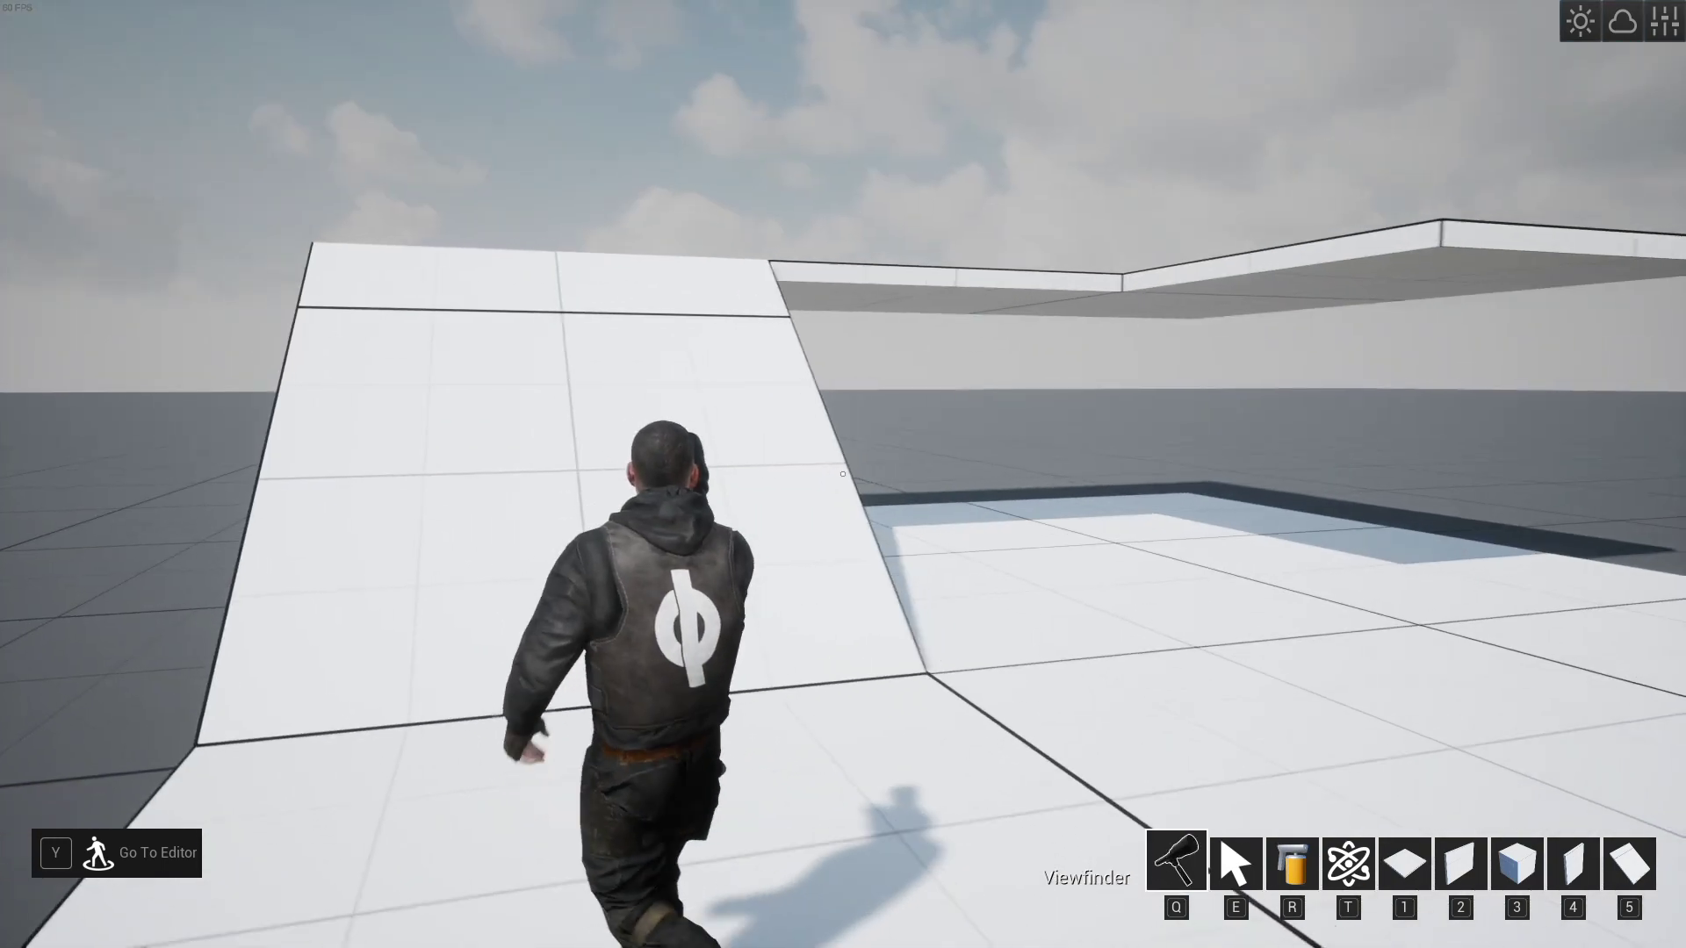
- Browse the Building pieces in the Department Menu and assign Ramp 90 L to hotbar slot 2
key("Tab")
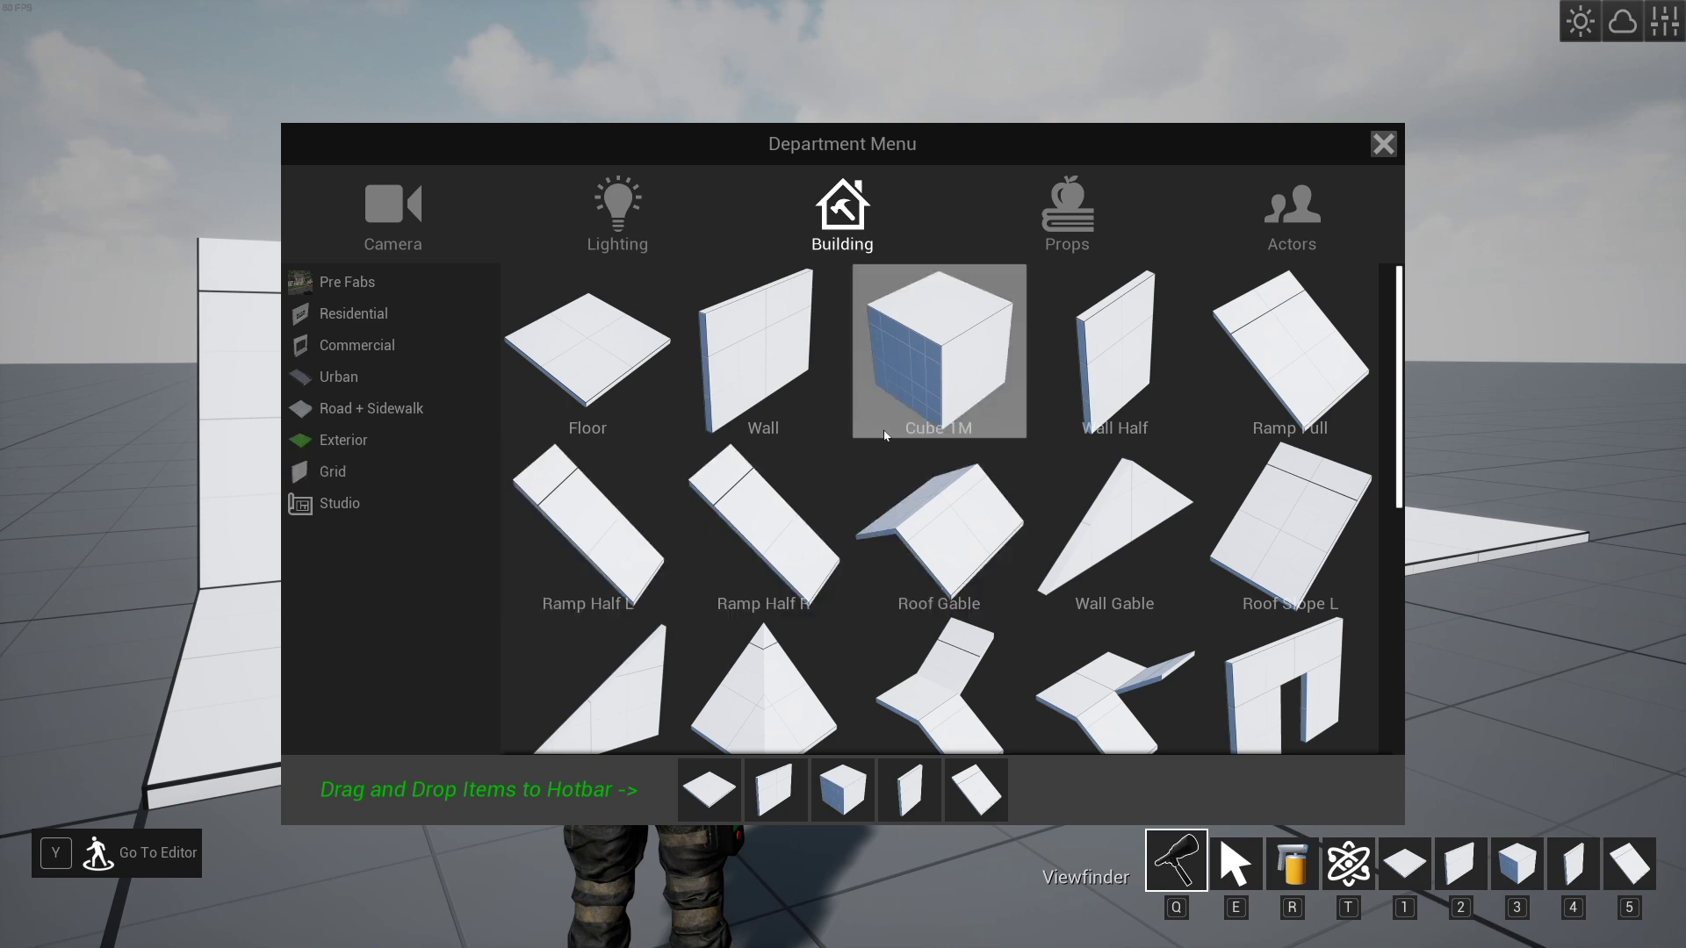
scroll(882, 439, "down", 1)
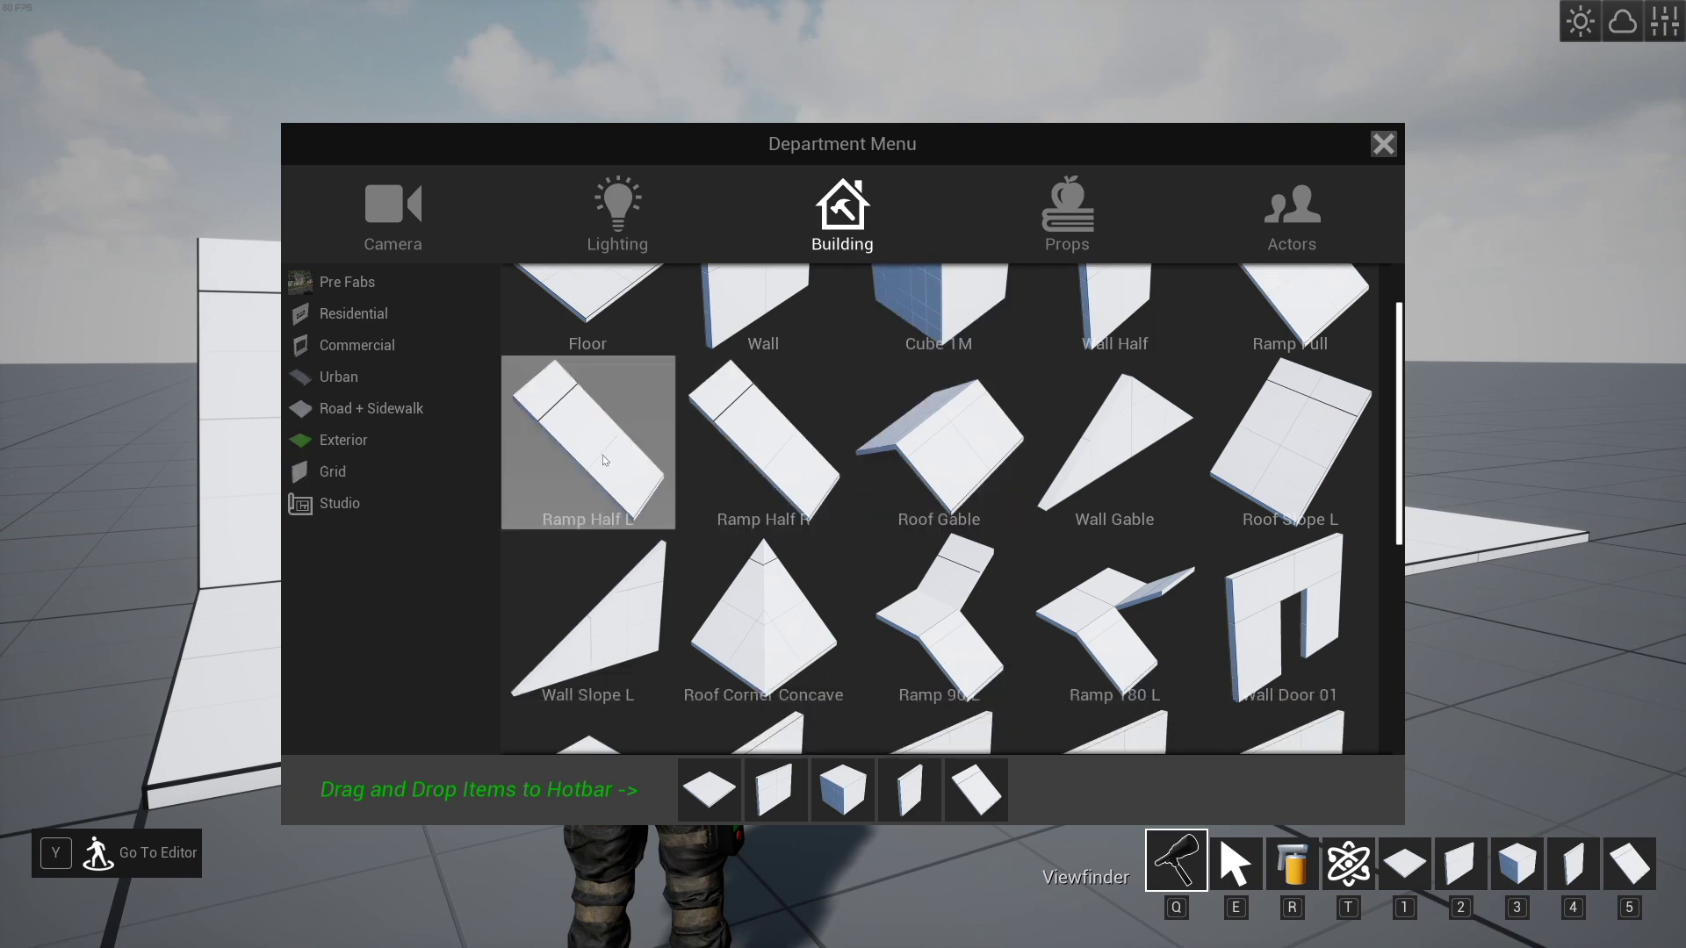
scroll(735, 453, "down", 1)
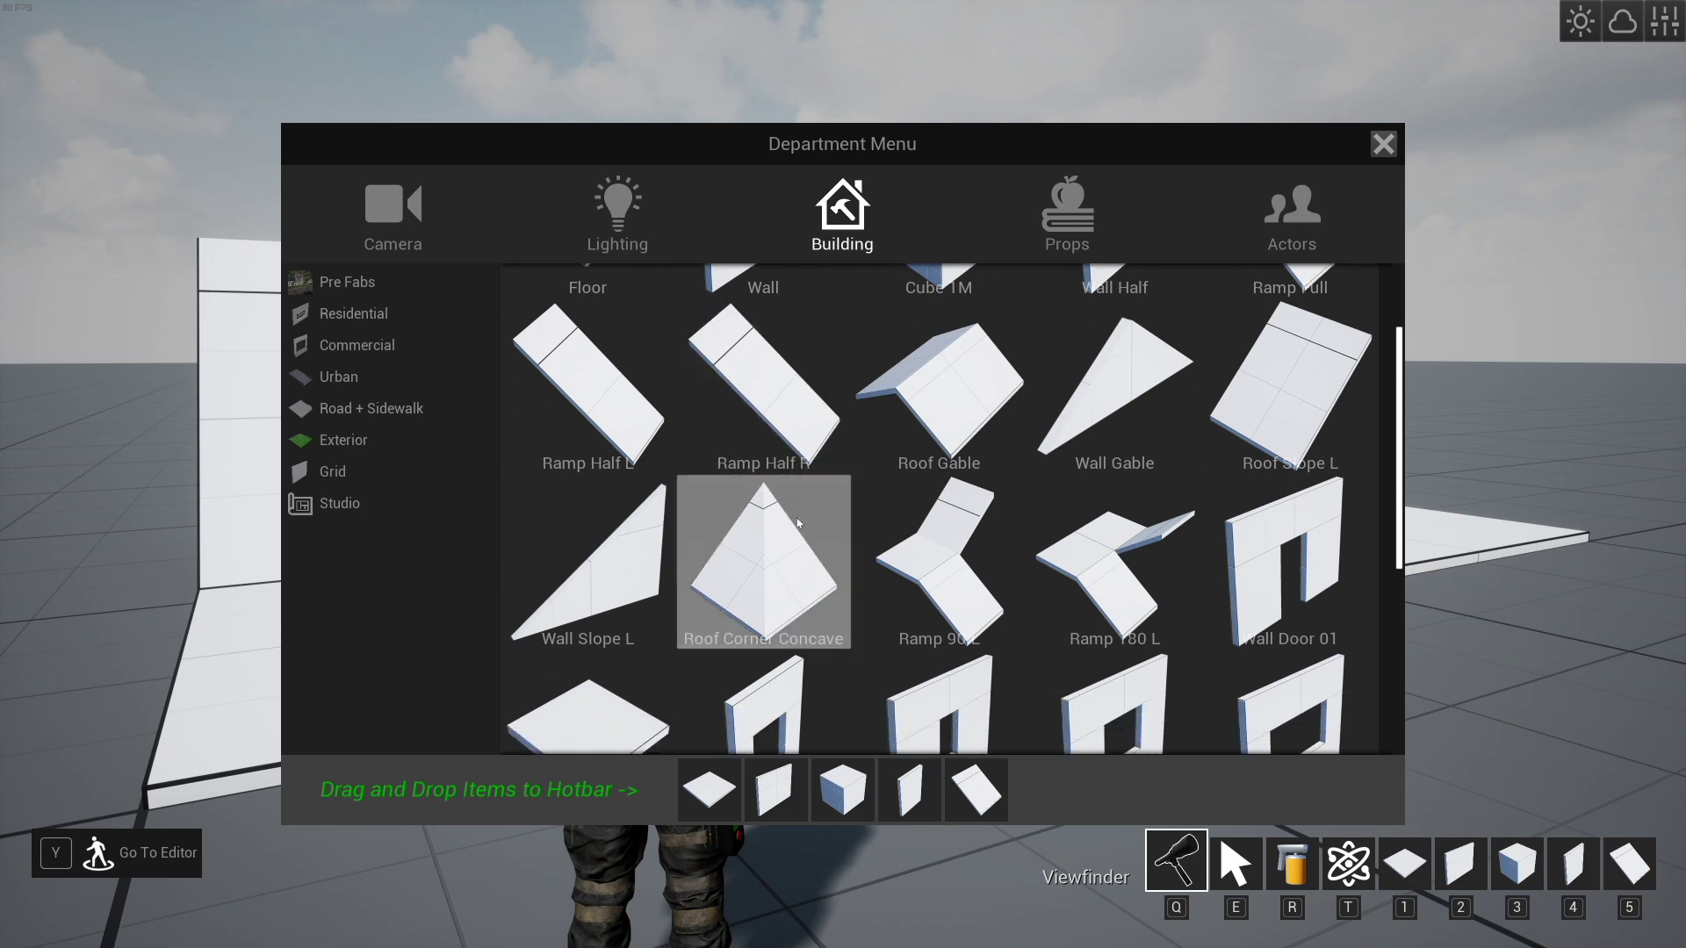
scroll(877, 523, "down", 5)
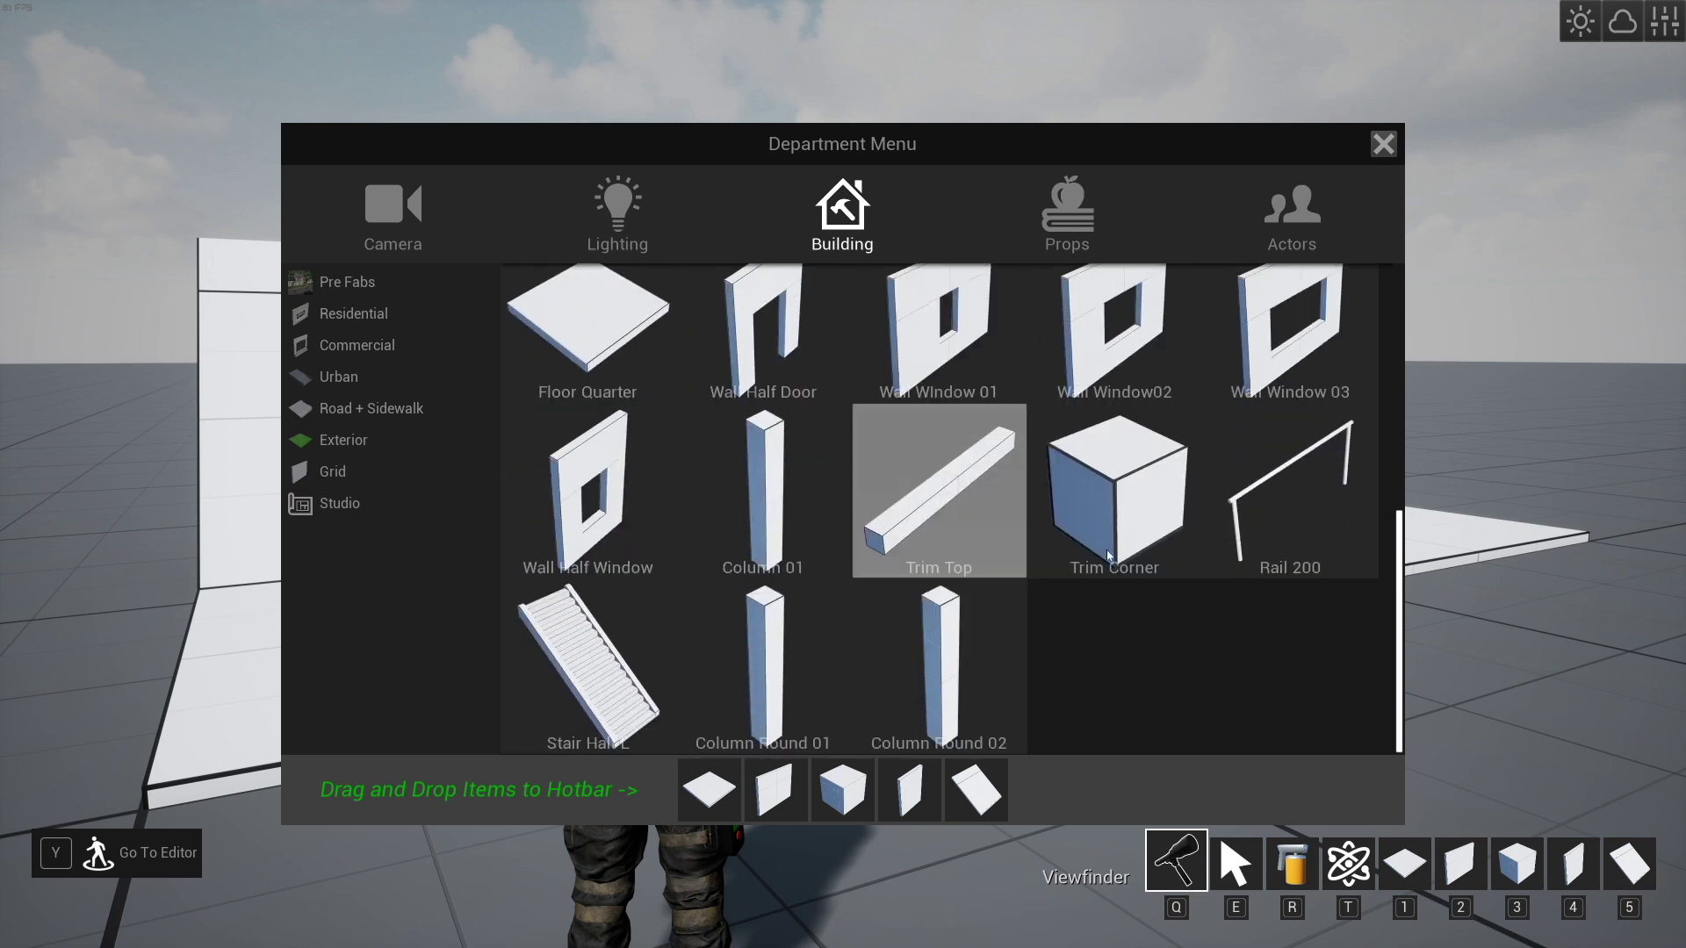
scroll(1167, 569, "up", 4)
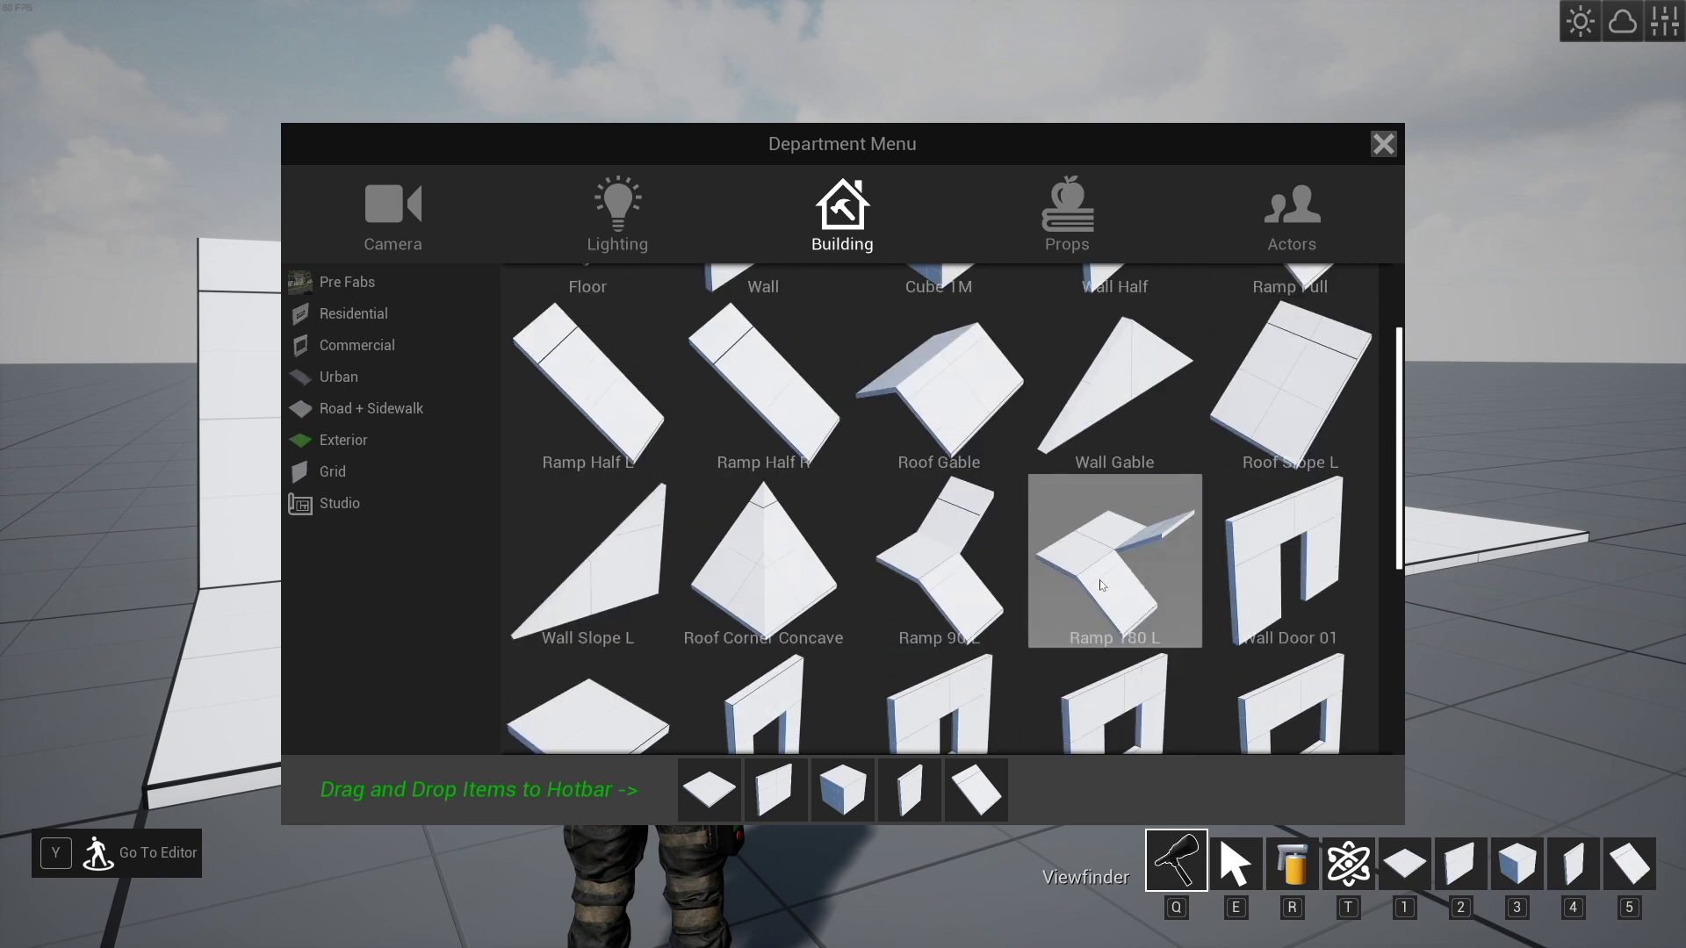
left_click_drag(952, 576, 780, 799)
- Assign Floor Quarter, Column 01 and Rail 200 to hotbar slots 3, 4 and 5
scroll(843, 571, "down", 3)
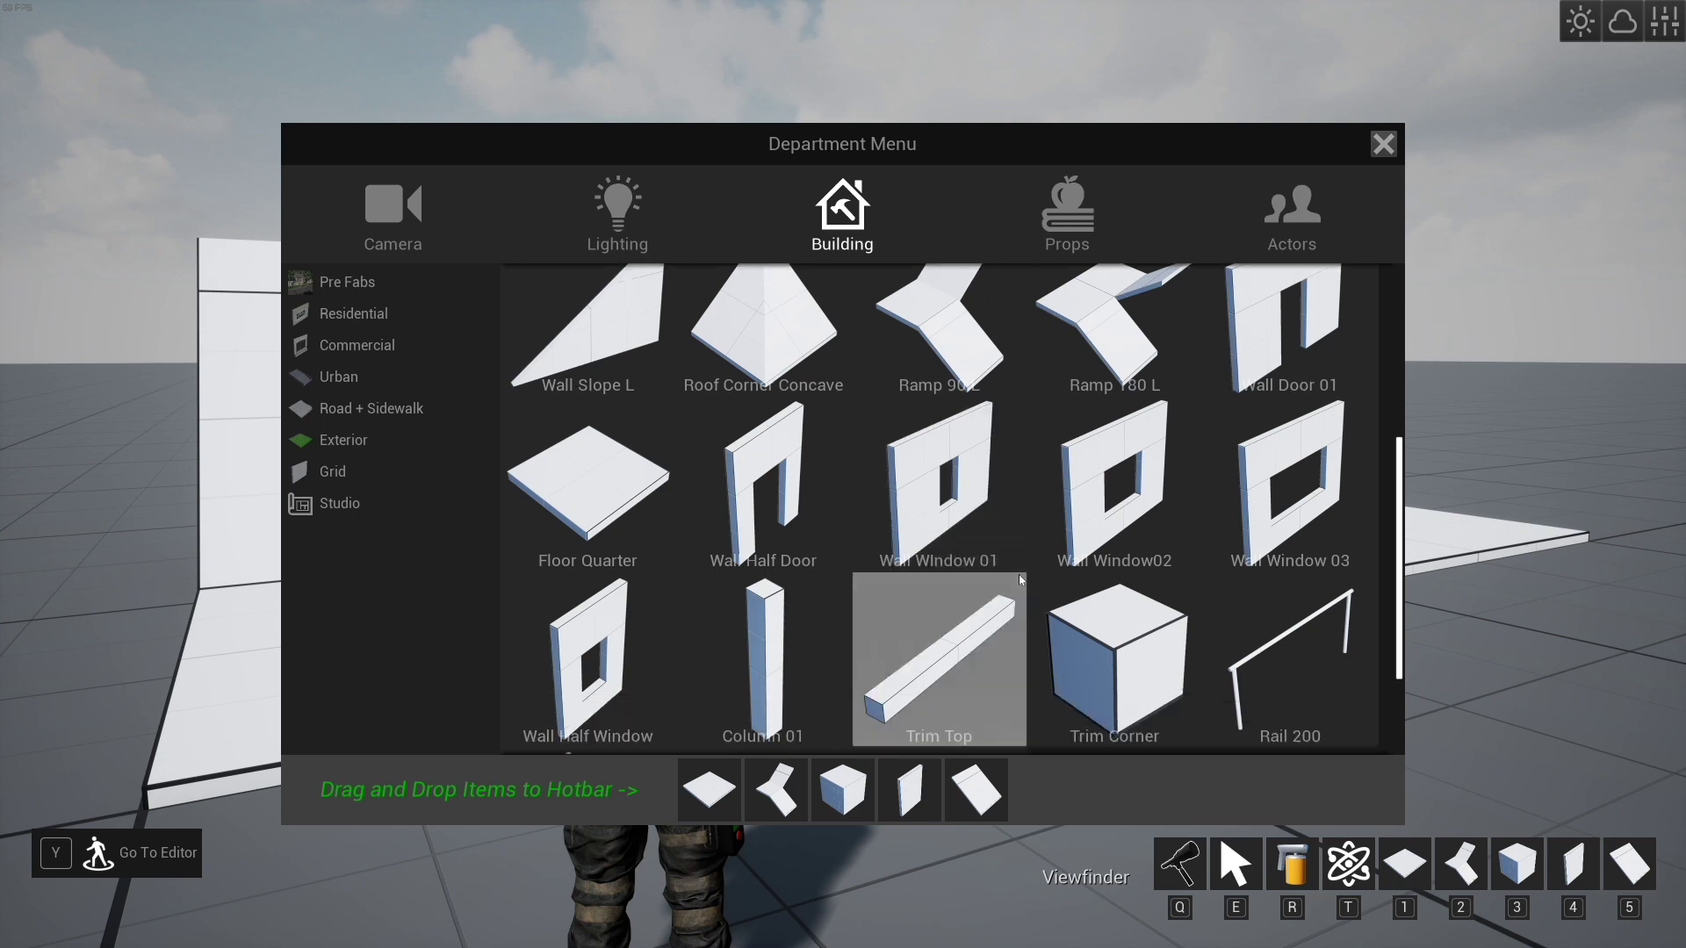
left_click_drag(608, 468, 839, 757)
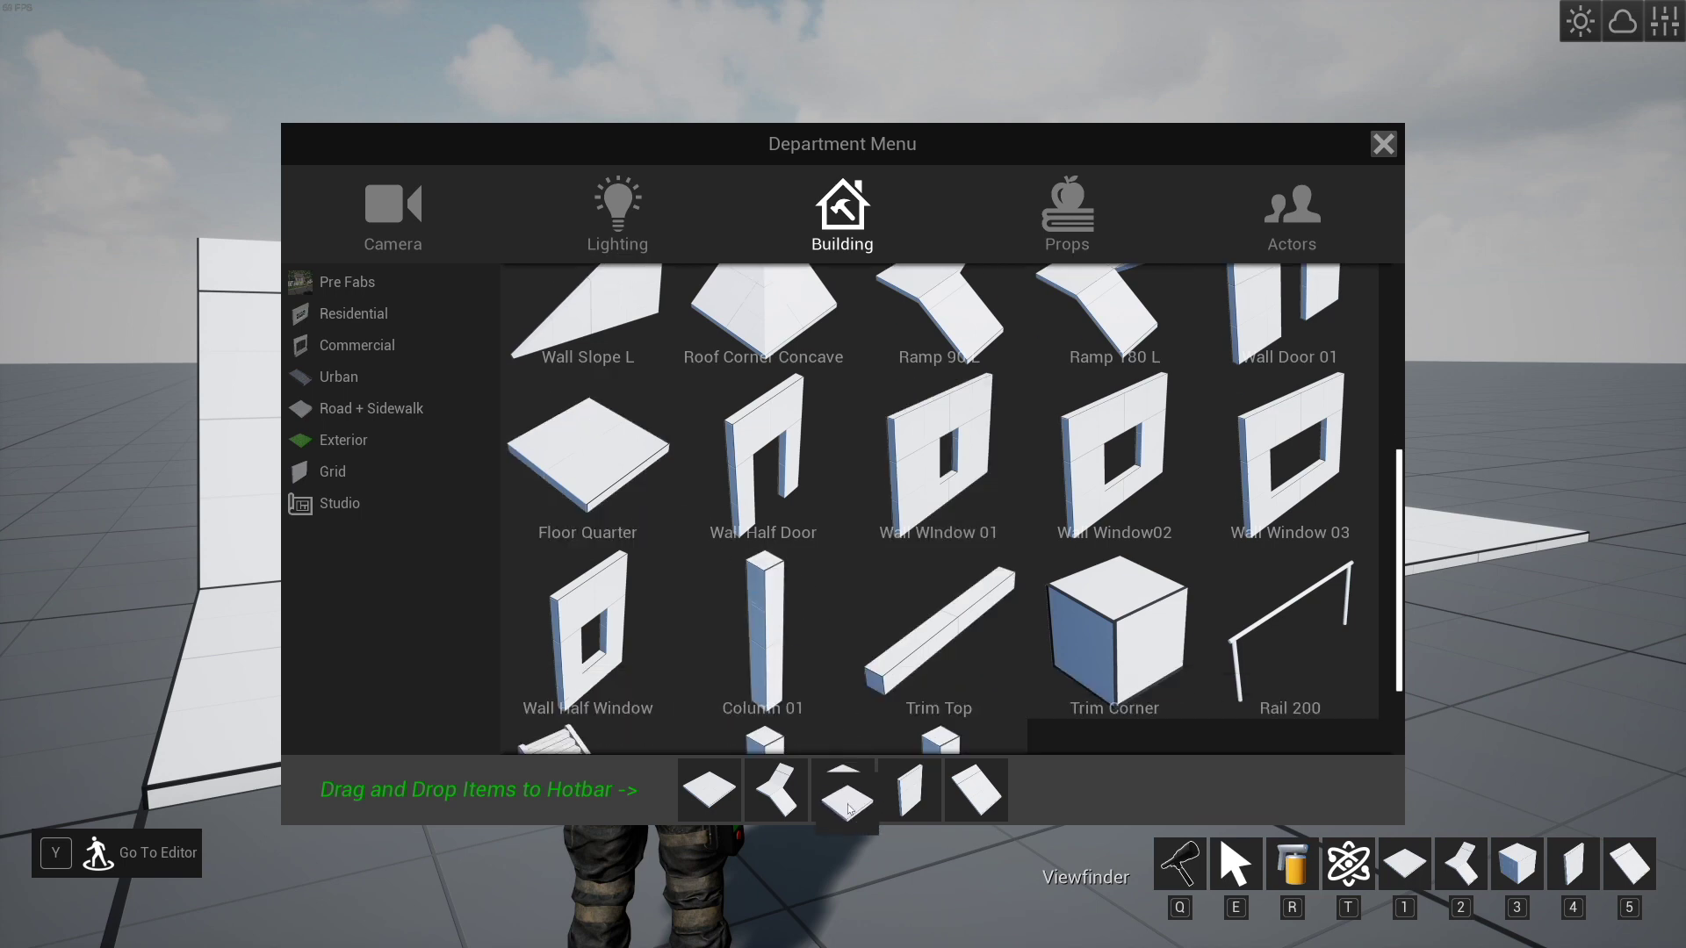
scroll(883, 685, "down", 1)
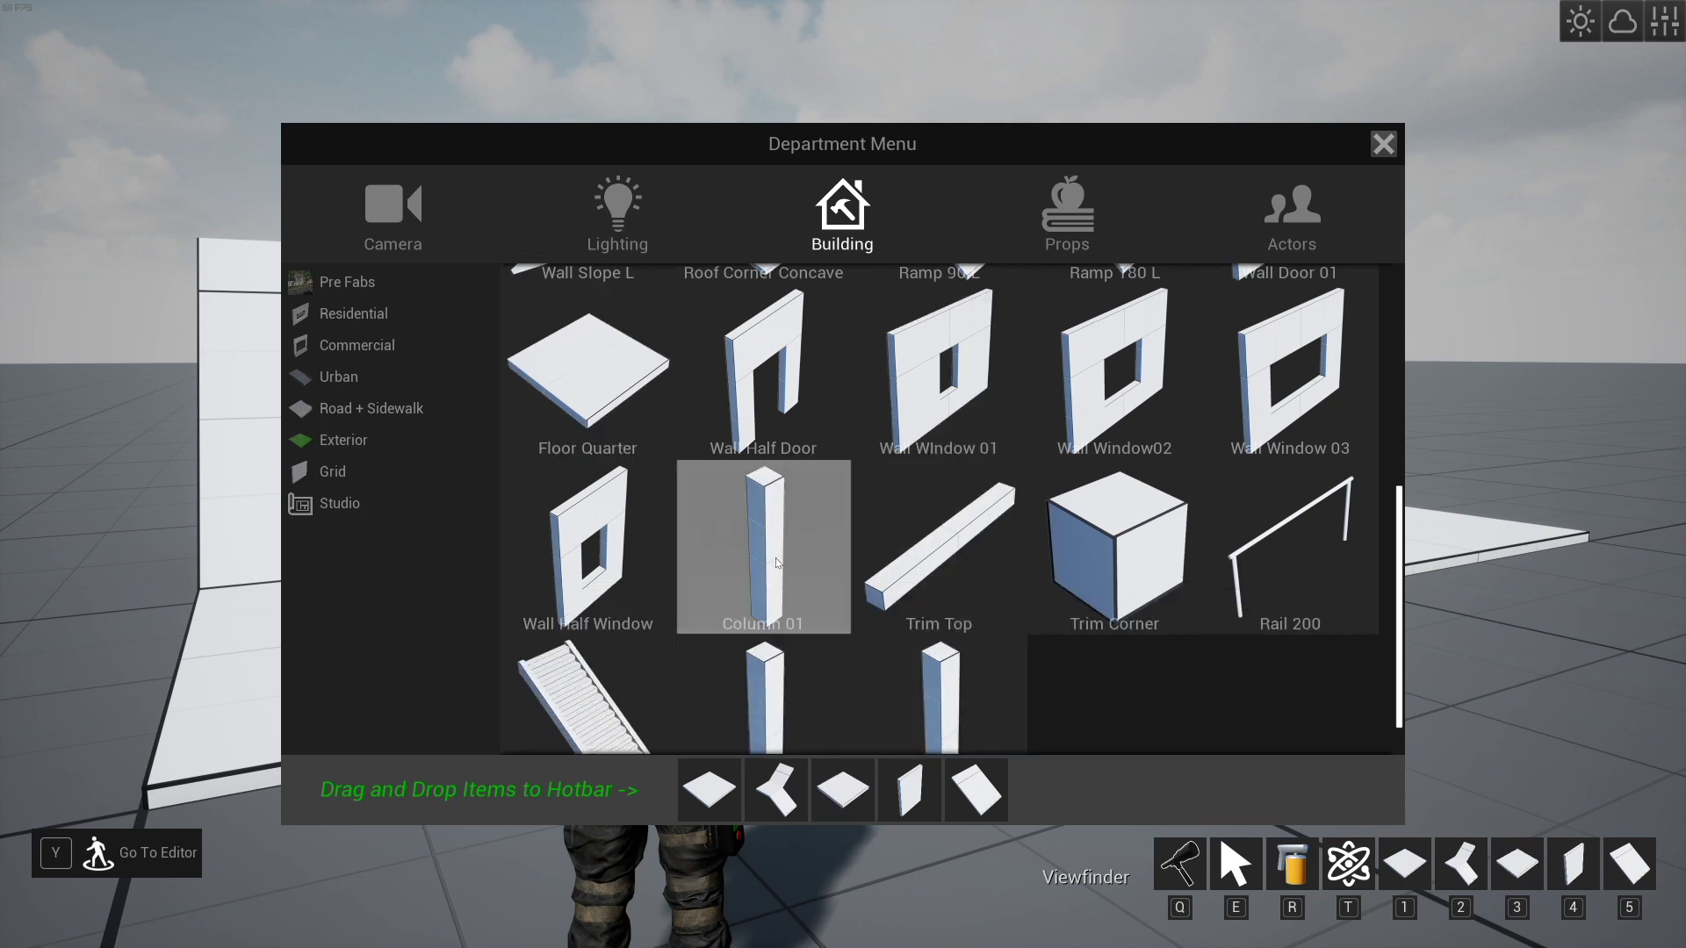
left_click_drag(801, 617, 908, 794)
scroll(1064, 686, "down", 1)
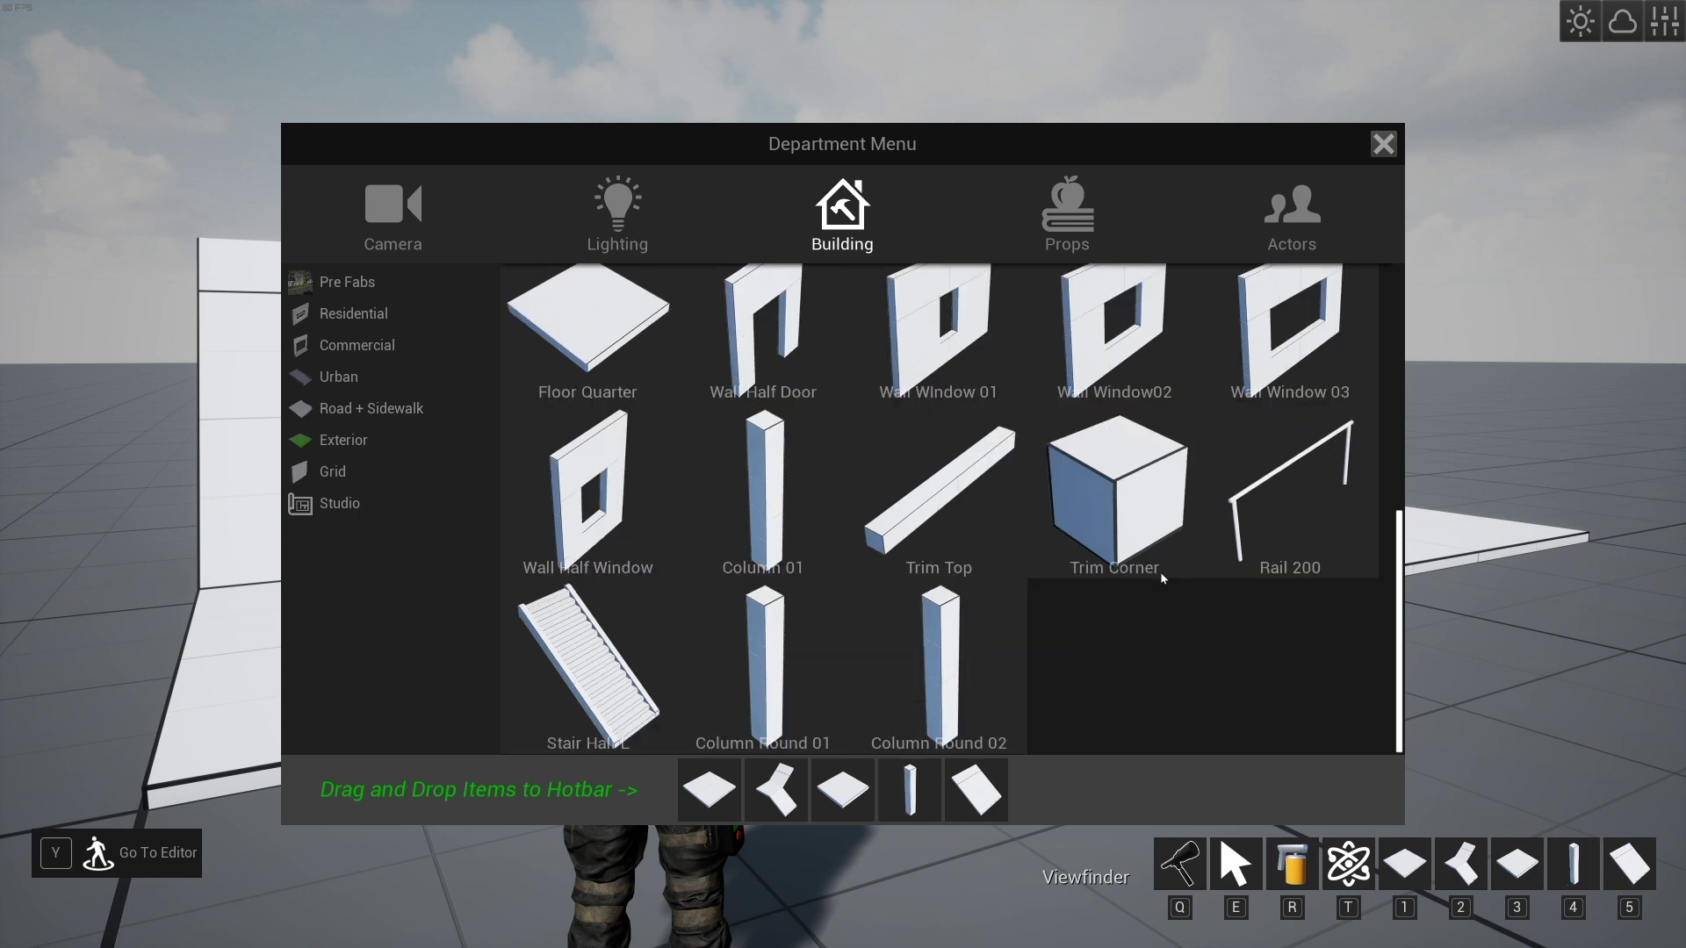
left_click_drag(1220, 544, 1048, 742)
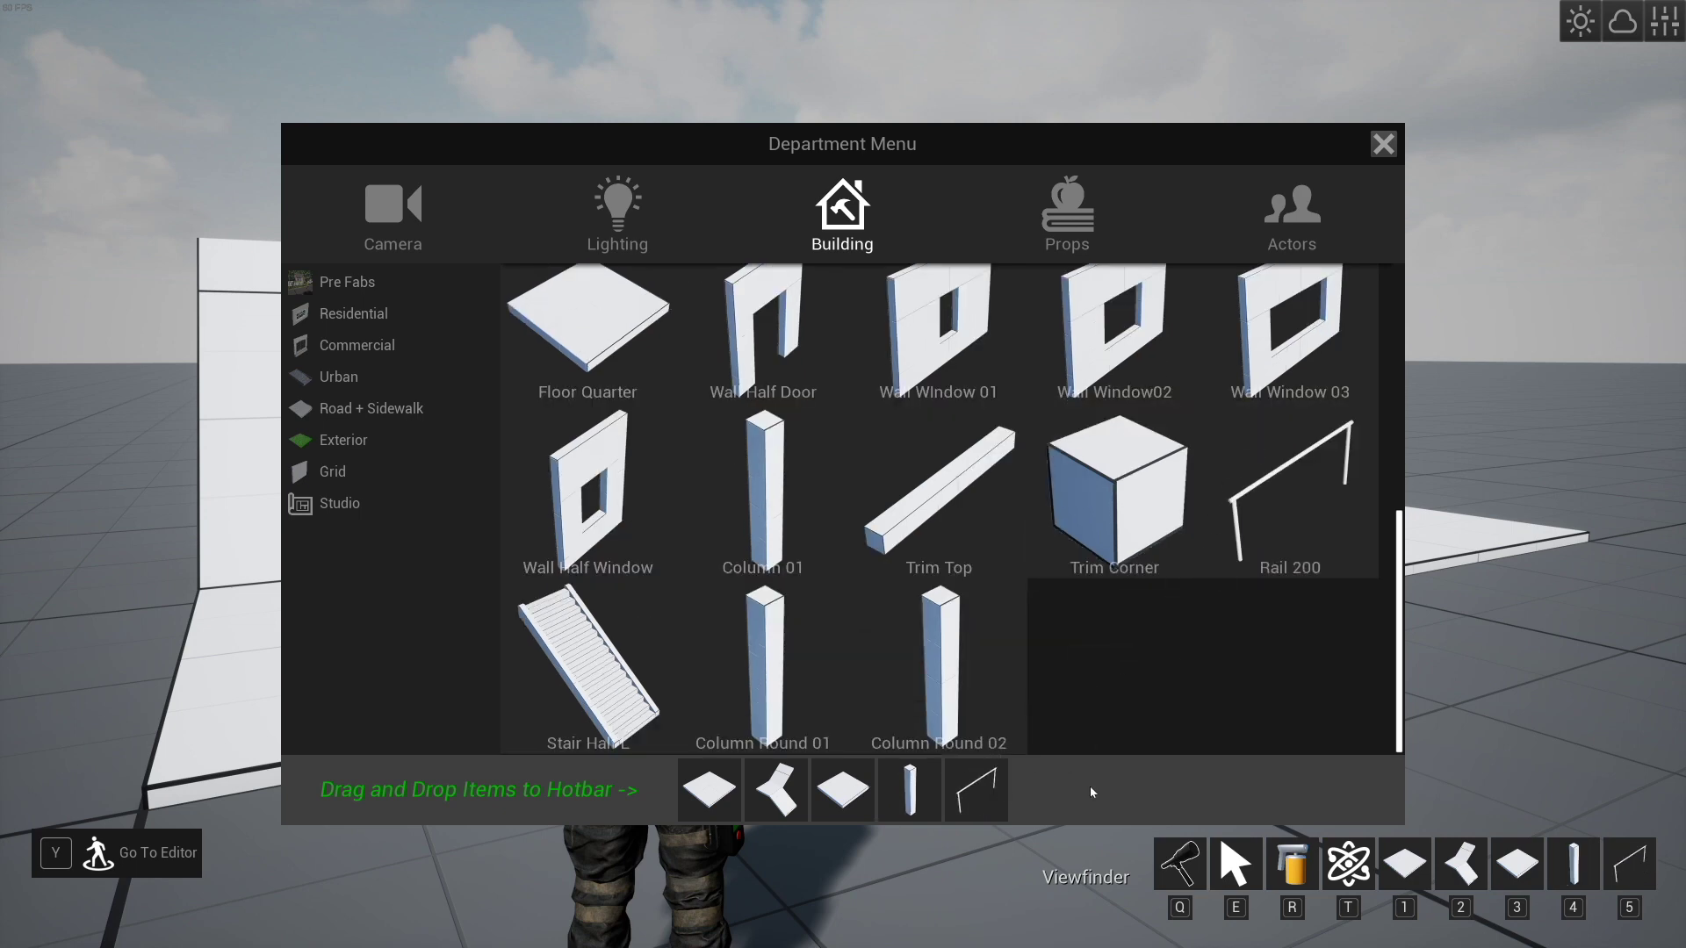
key("Tab")
- Walk up the ramp and place Floor Quarter tiles in the open area of the upper level
key("w")
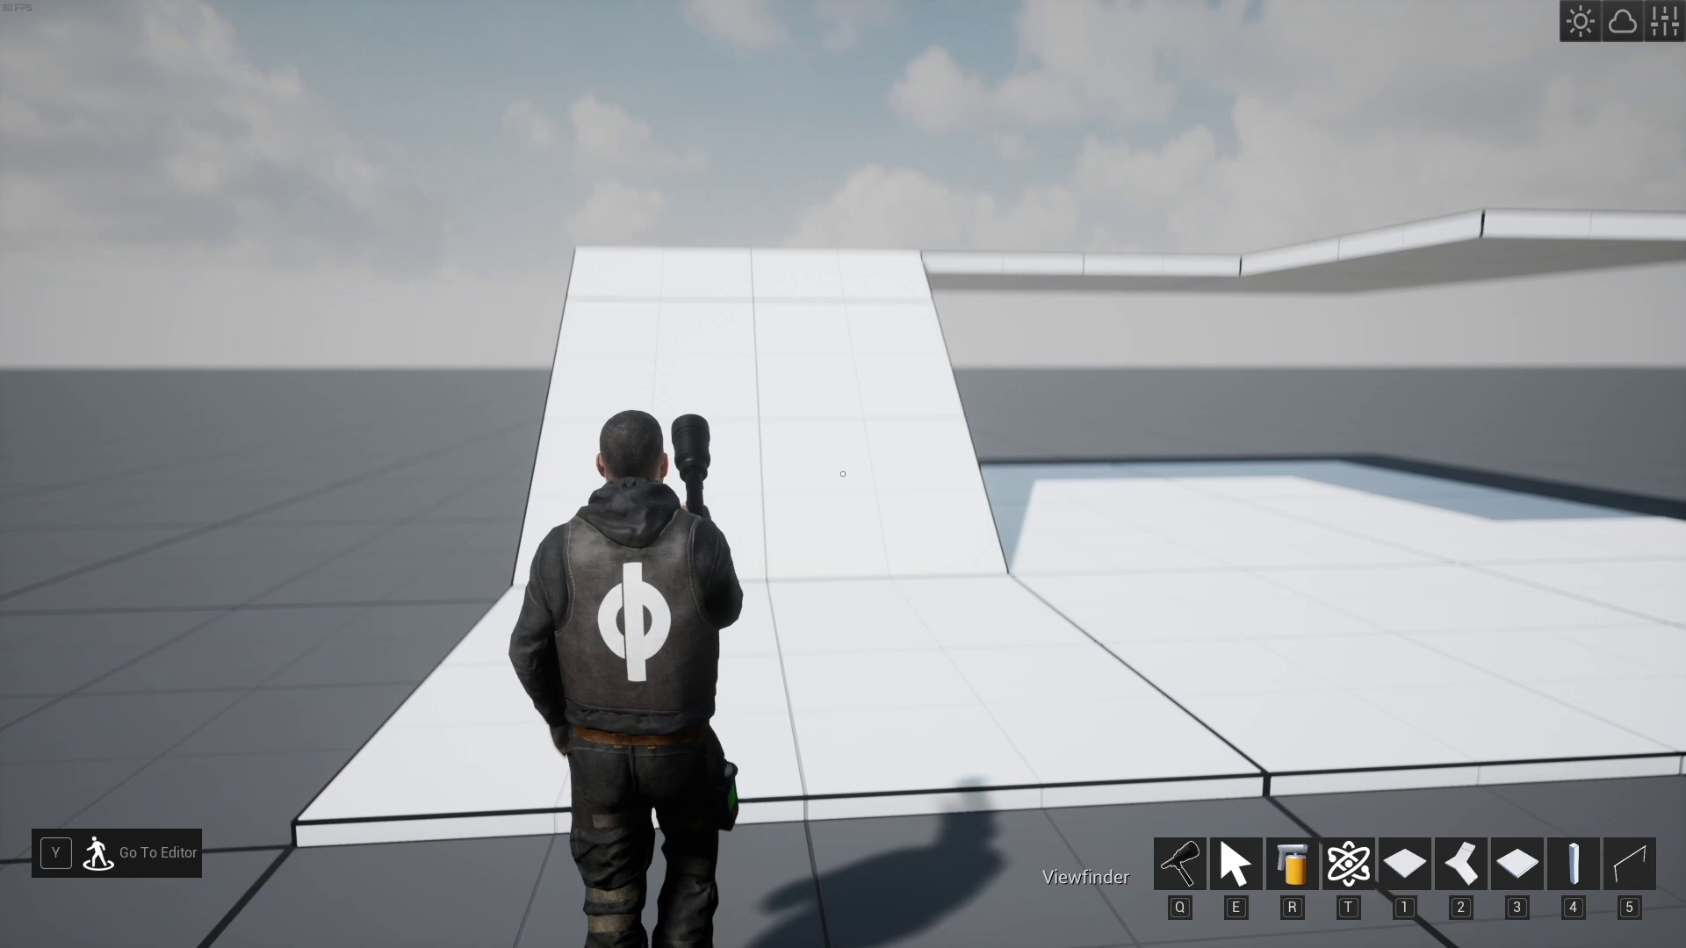
key("w")
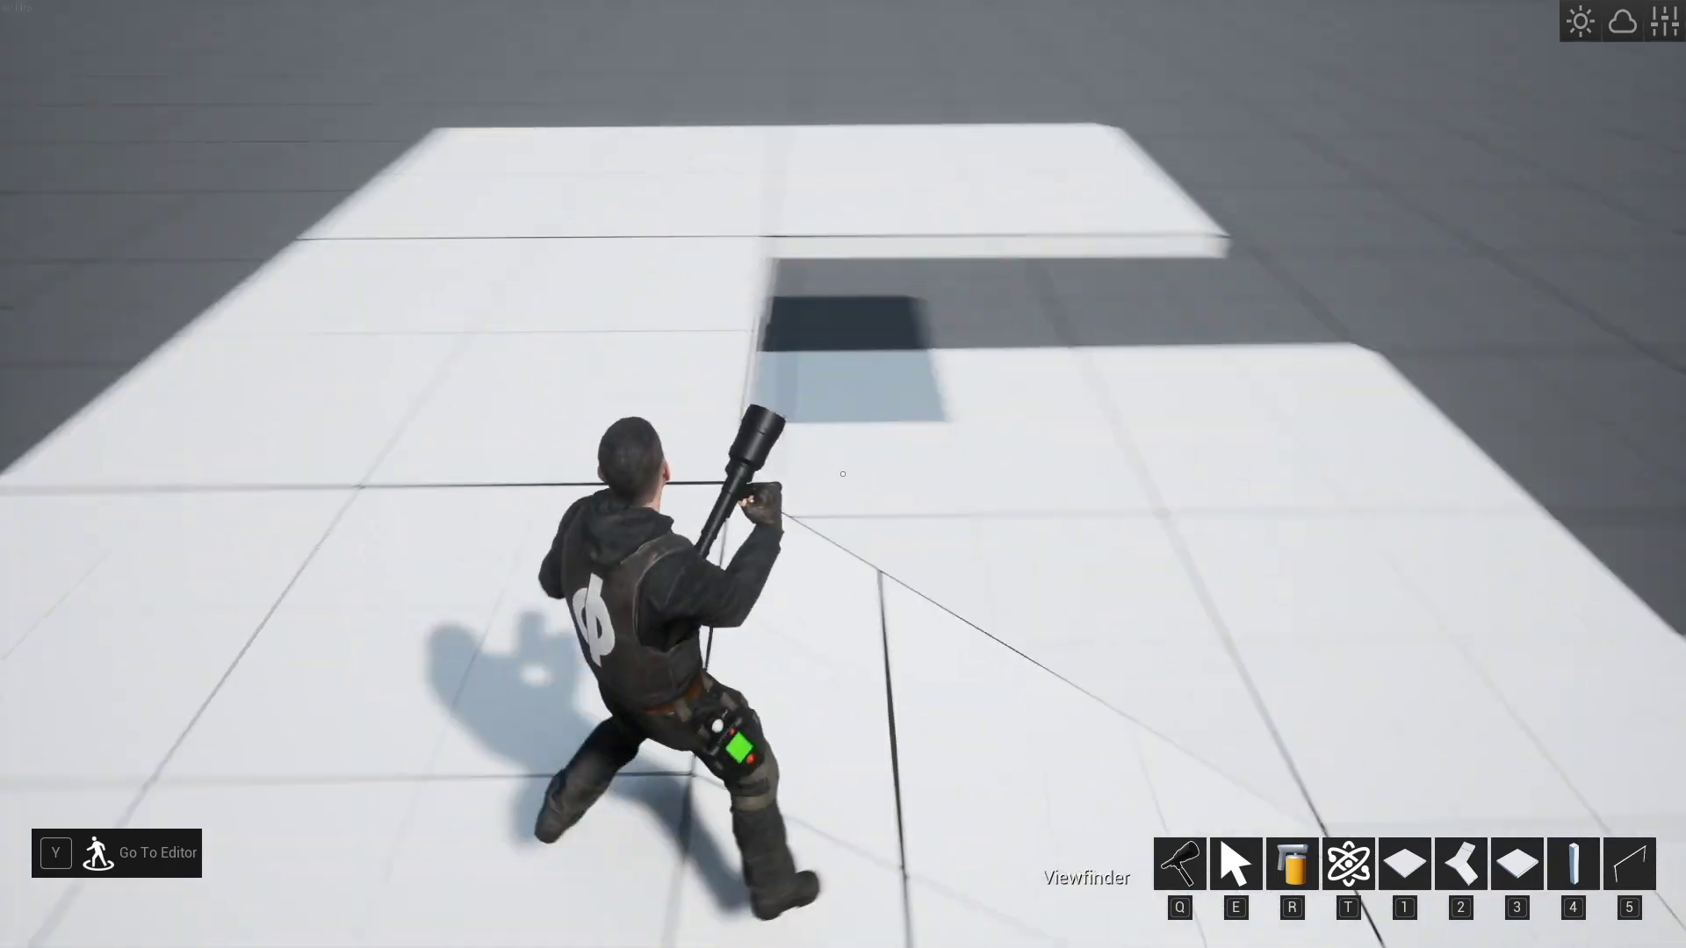
key("w")
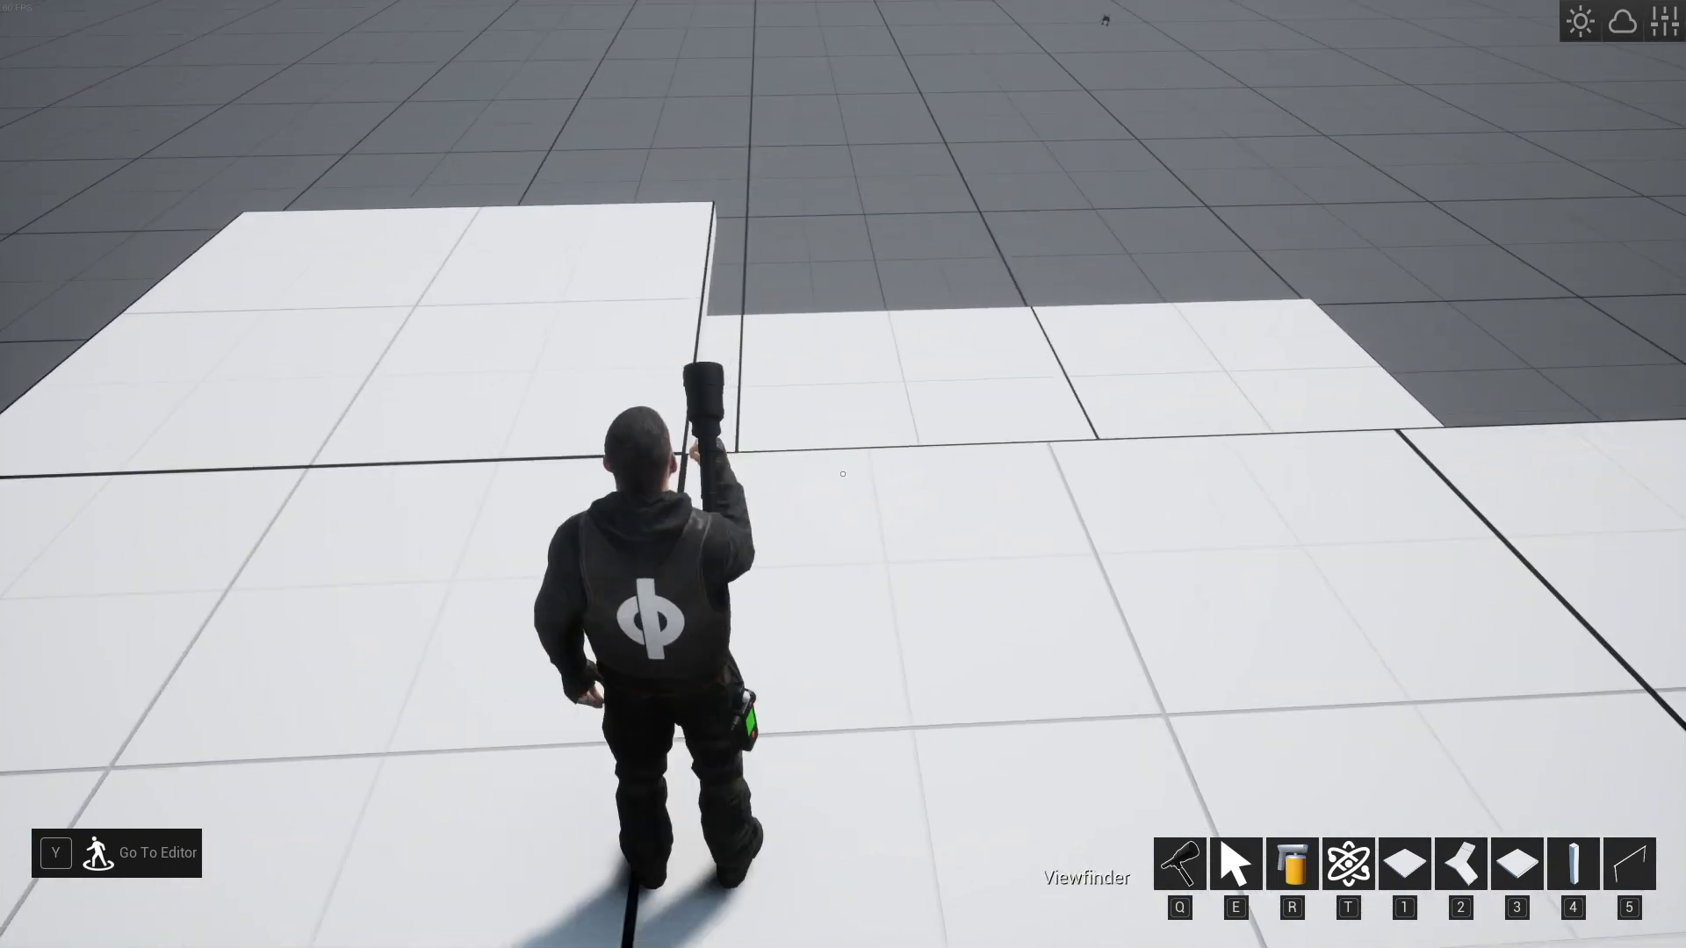
key("1")
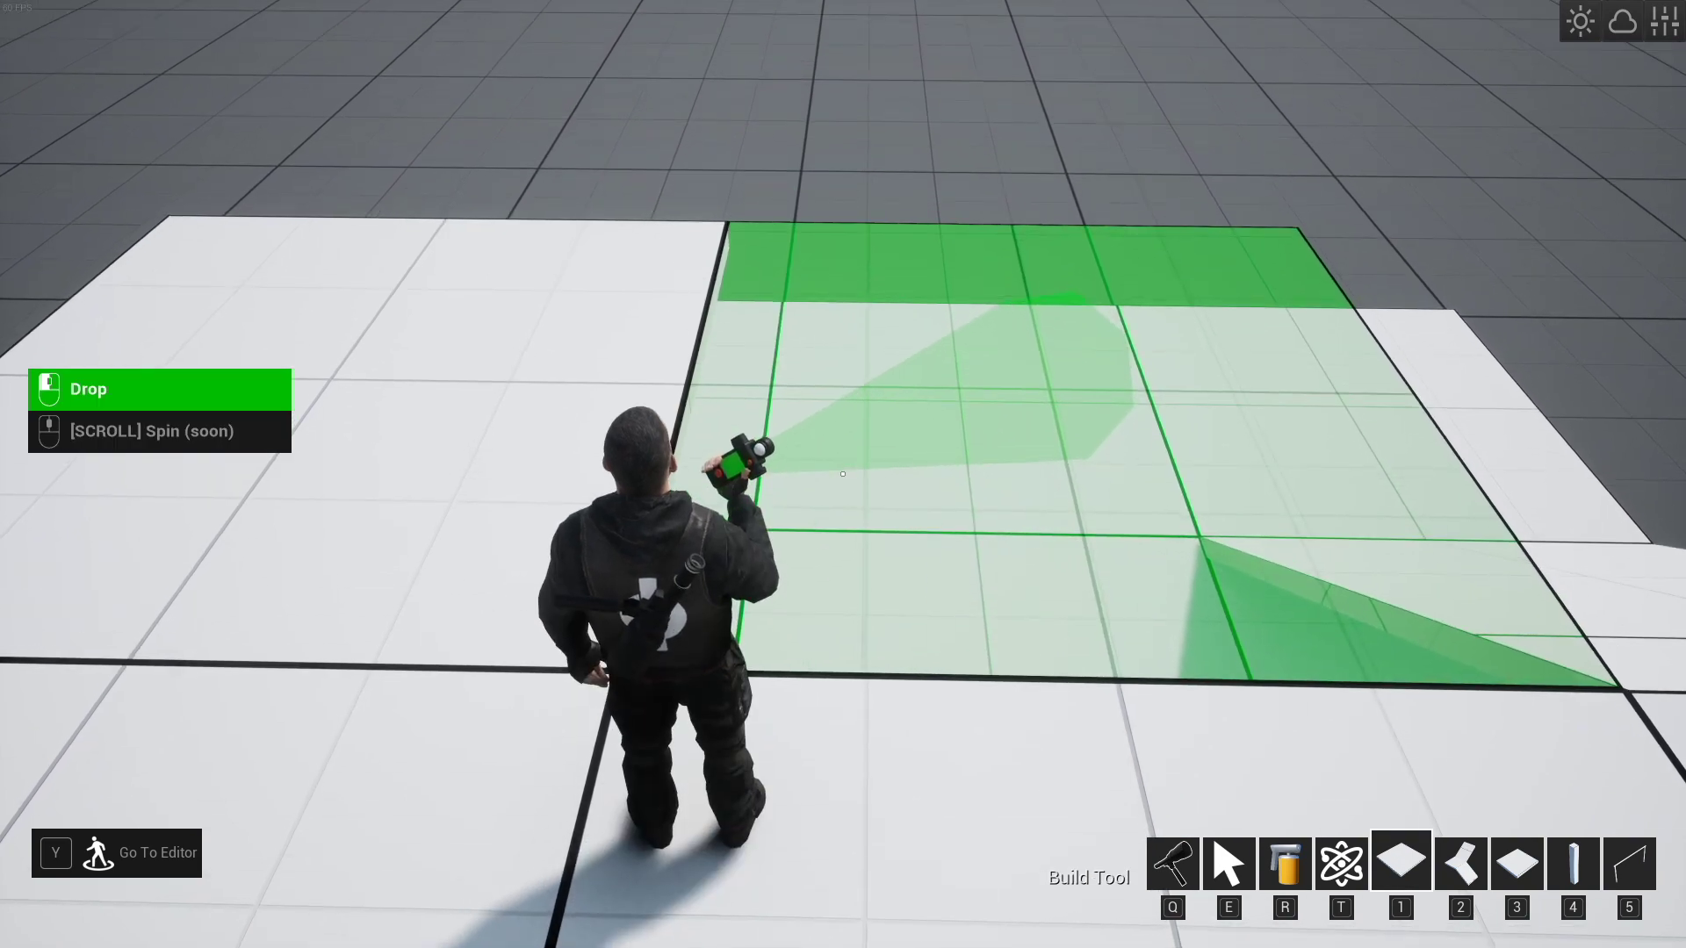
key("3")
key("d")
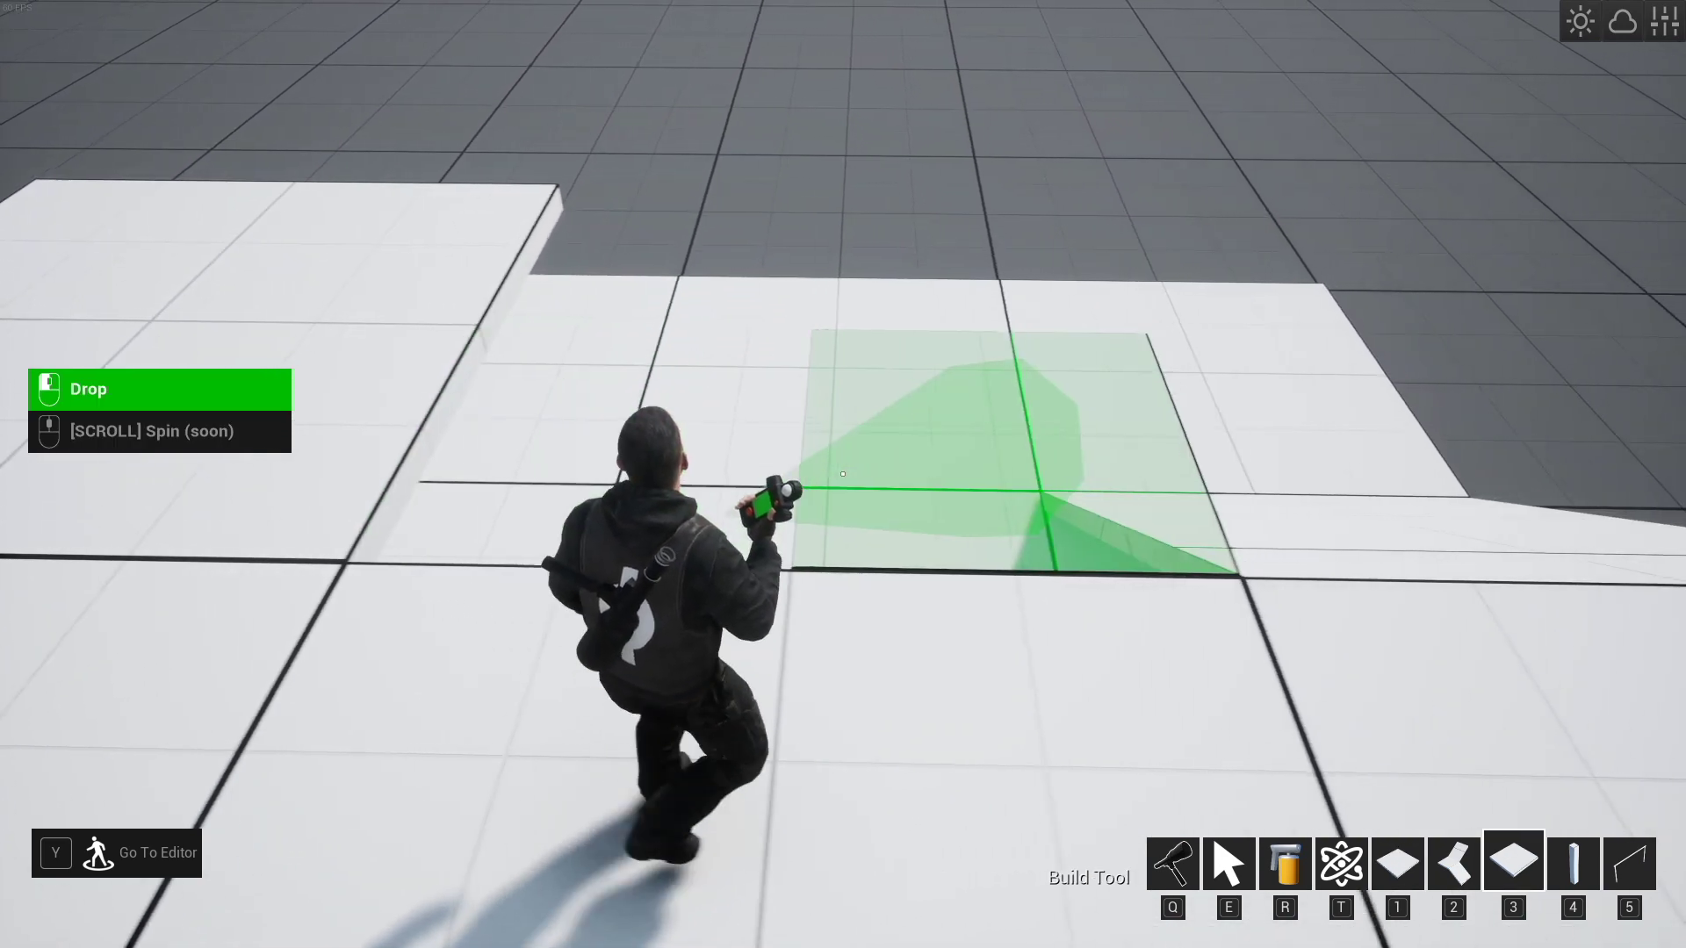
key("a")
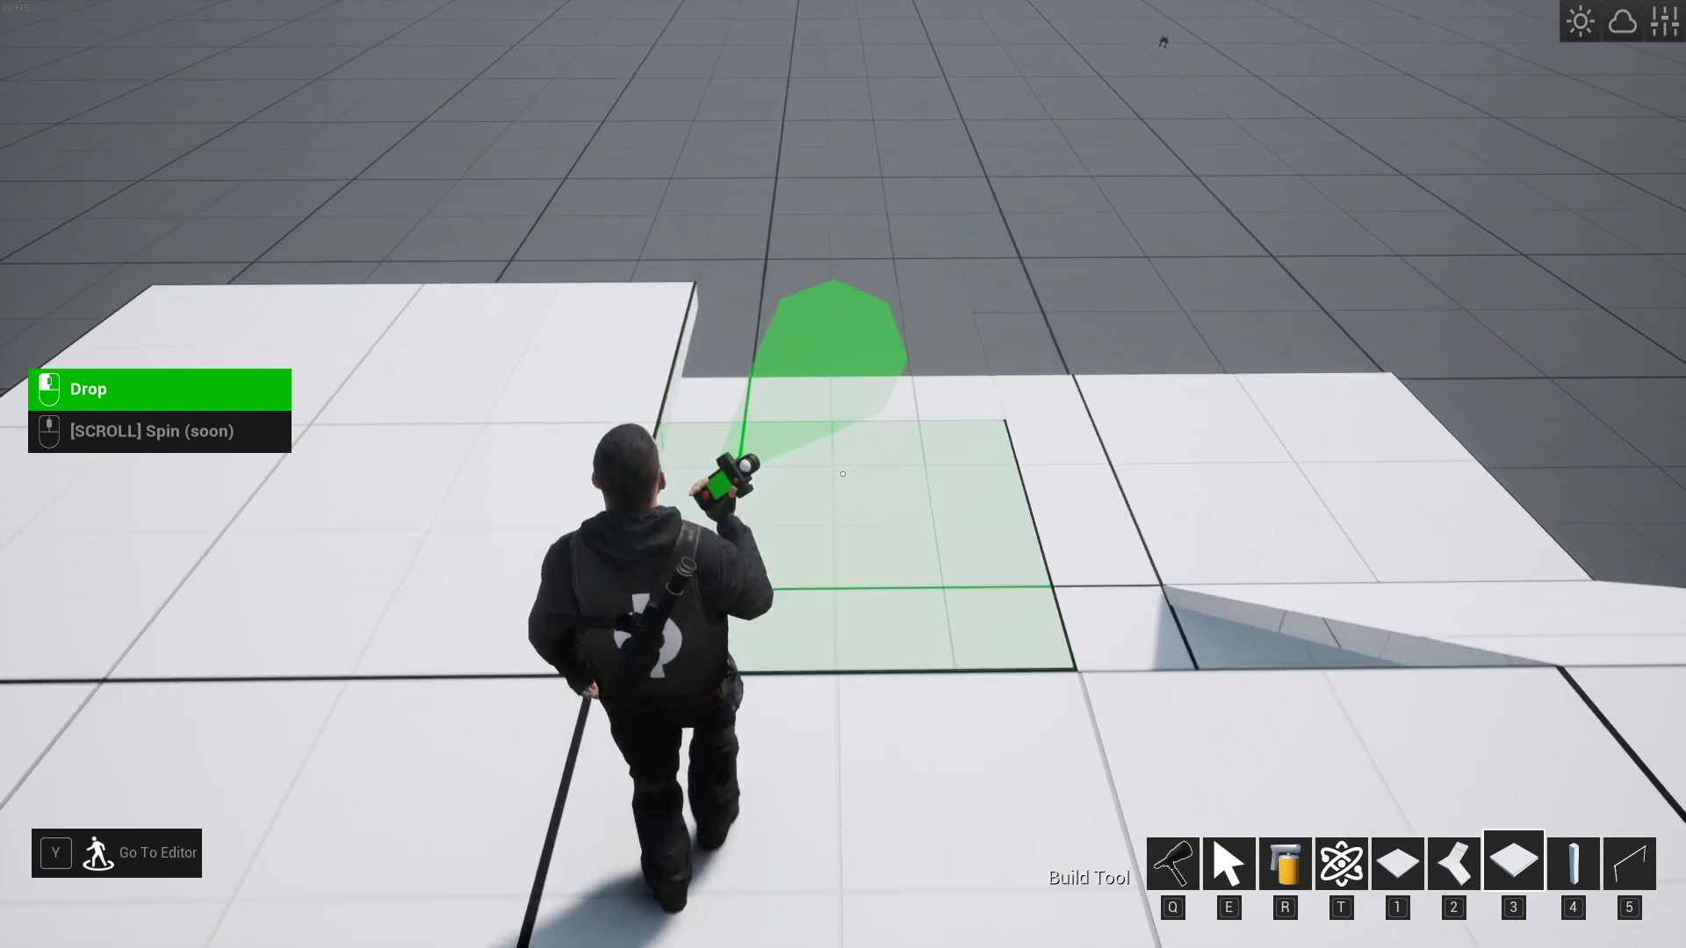
key("w")
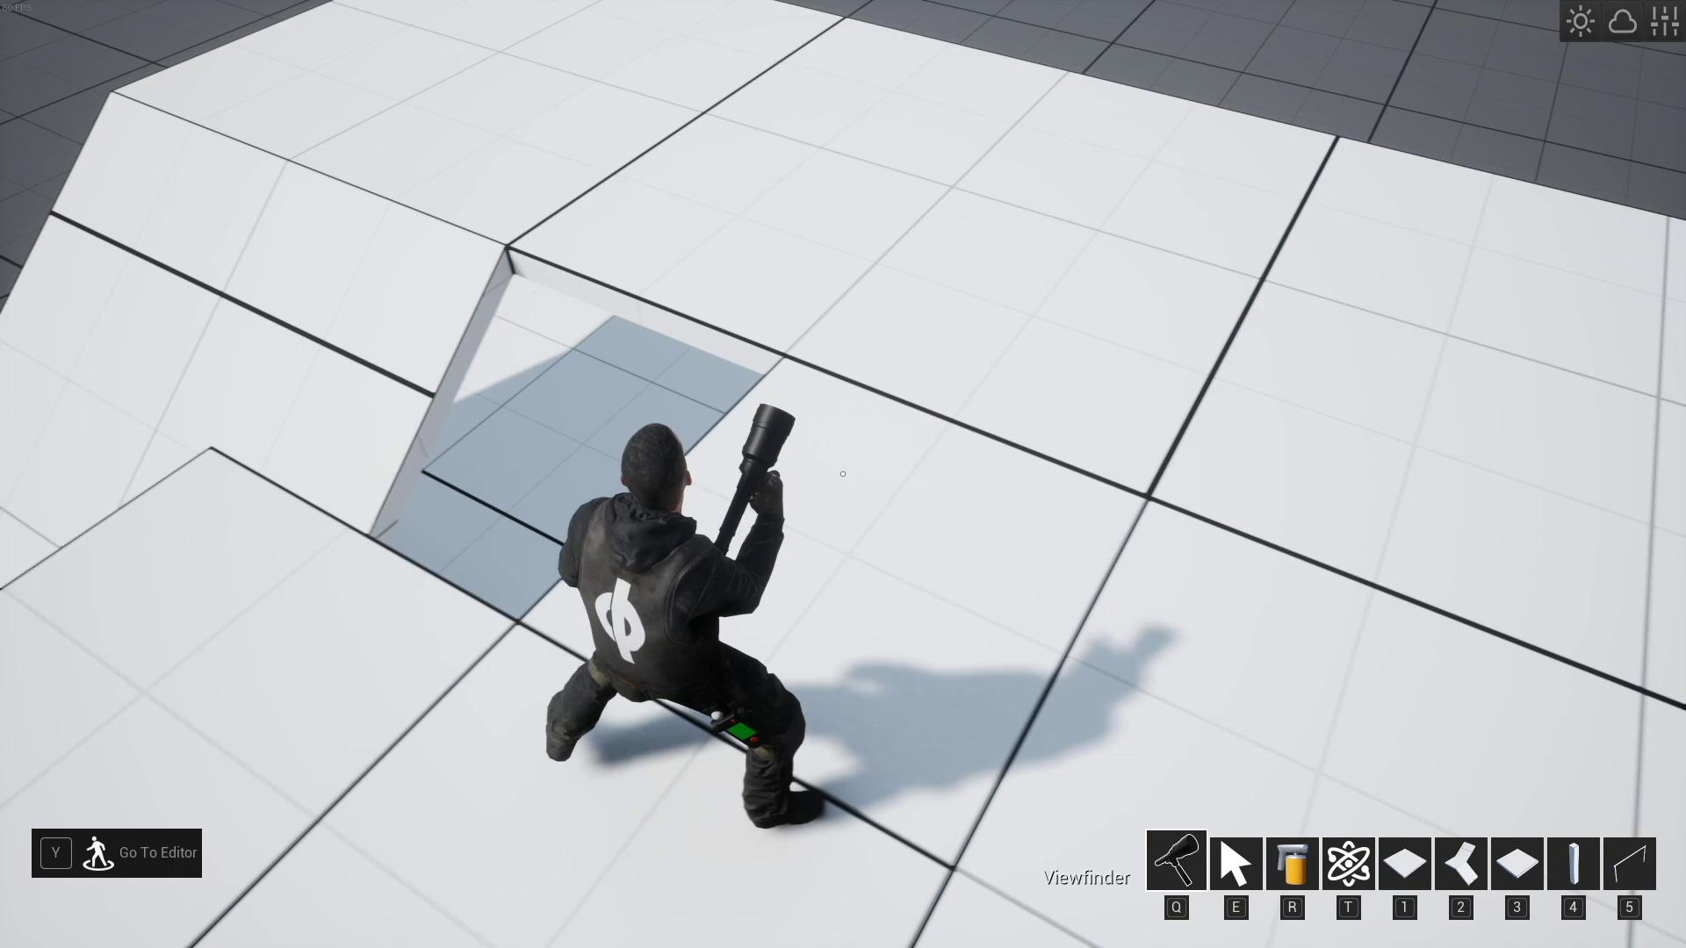
key("a")
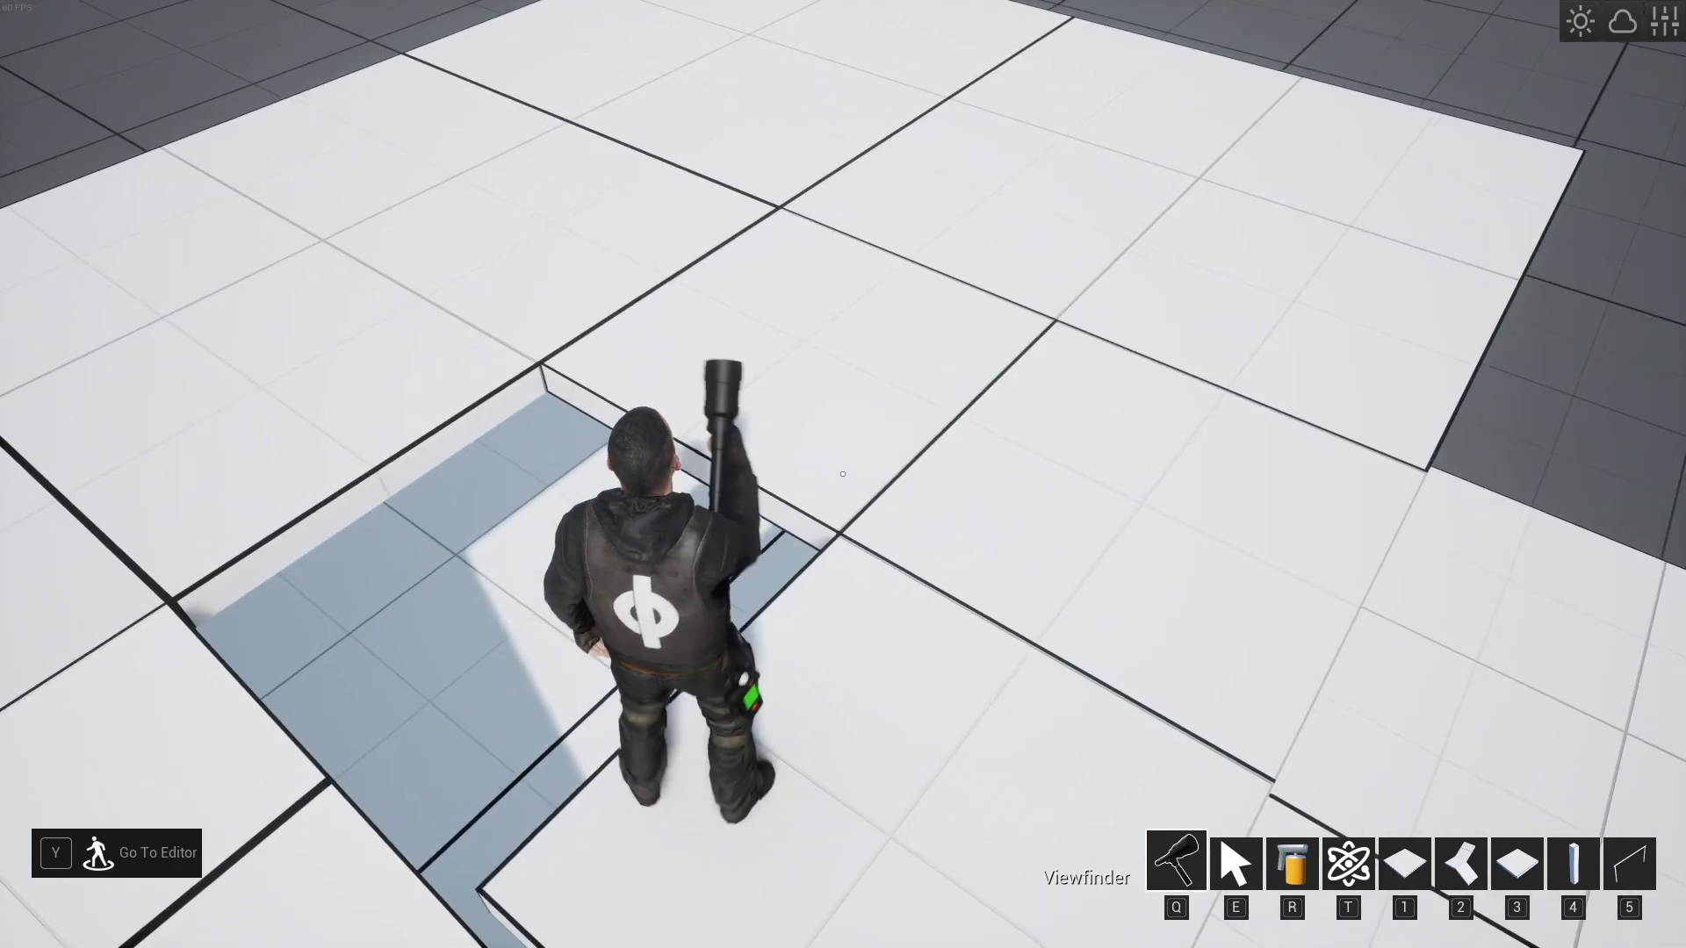
key("d")
key("d")
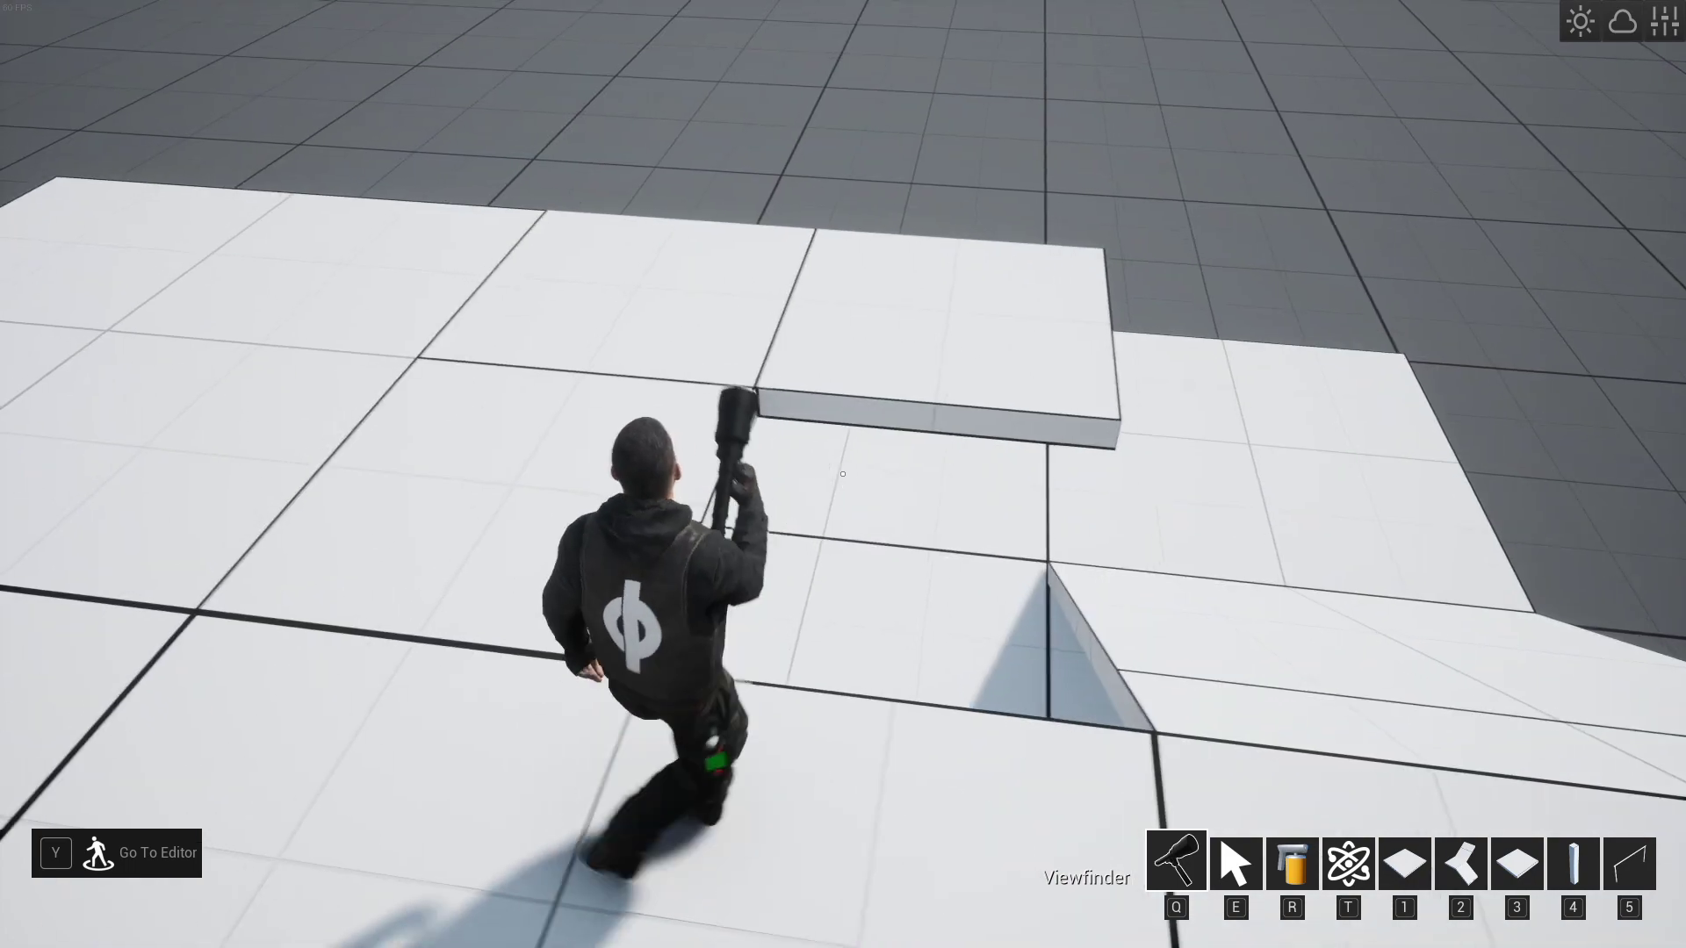
- Delete the surplus Floor Quarter tiles on the upper level, keeping the single one at the outer edge
key("e")
key("x")
key("x")
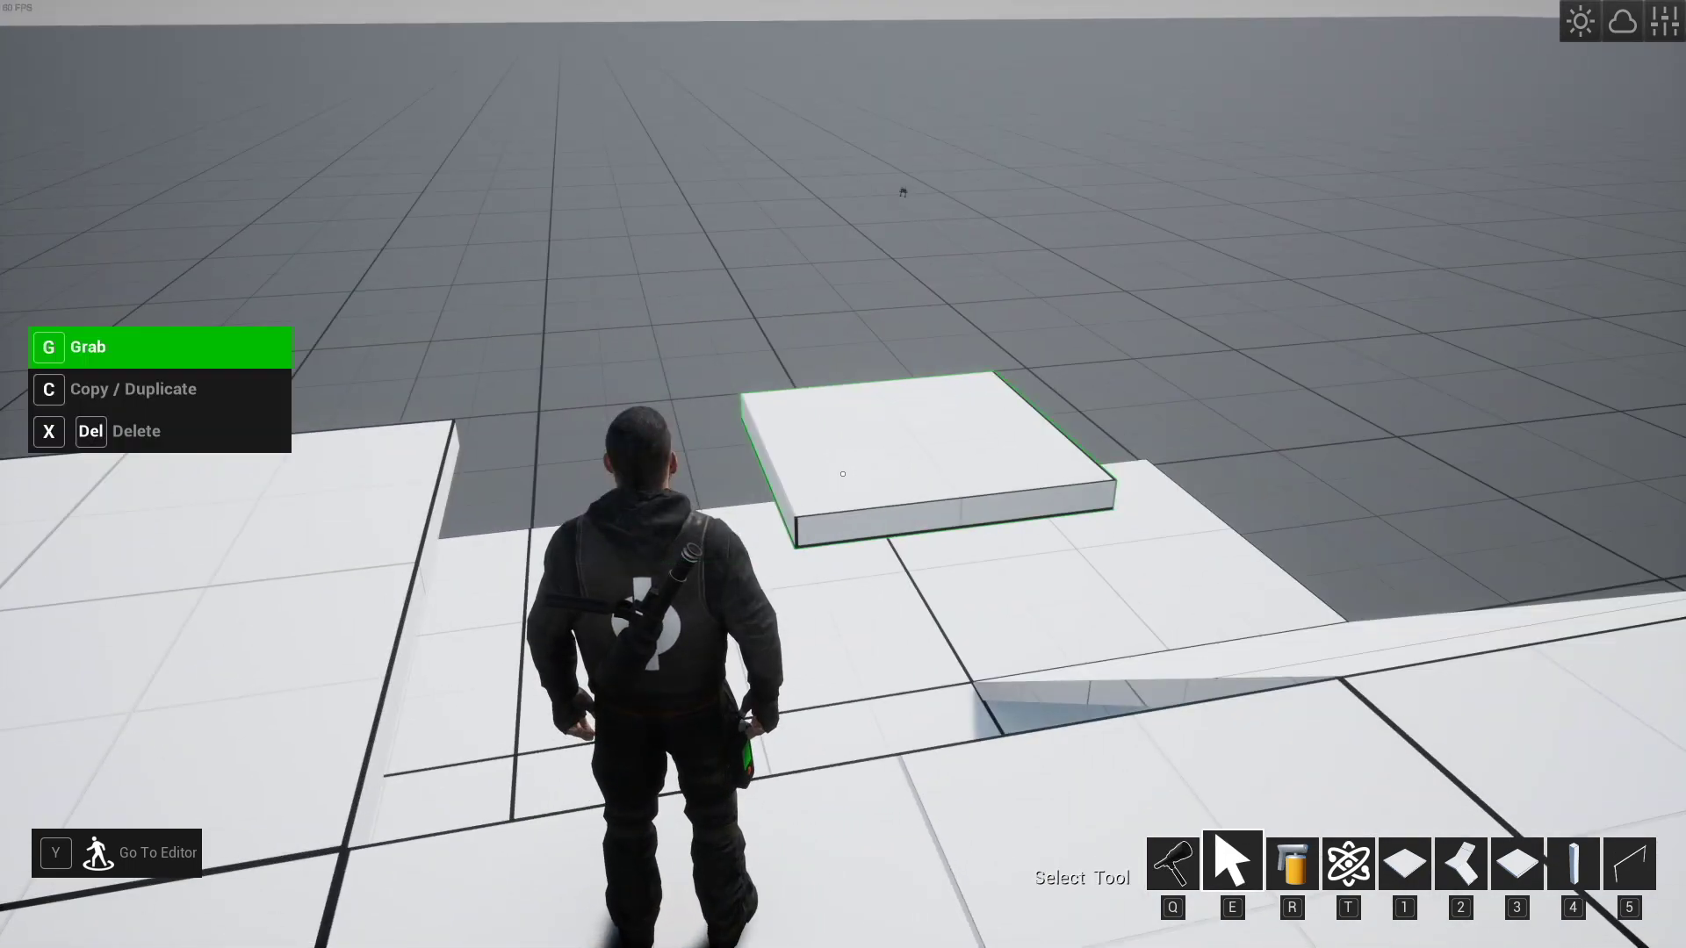
- In editor mode, select the detached Floor Quarter tile and move it along the green axis against the adjoining upper floor
key("y")
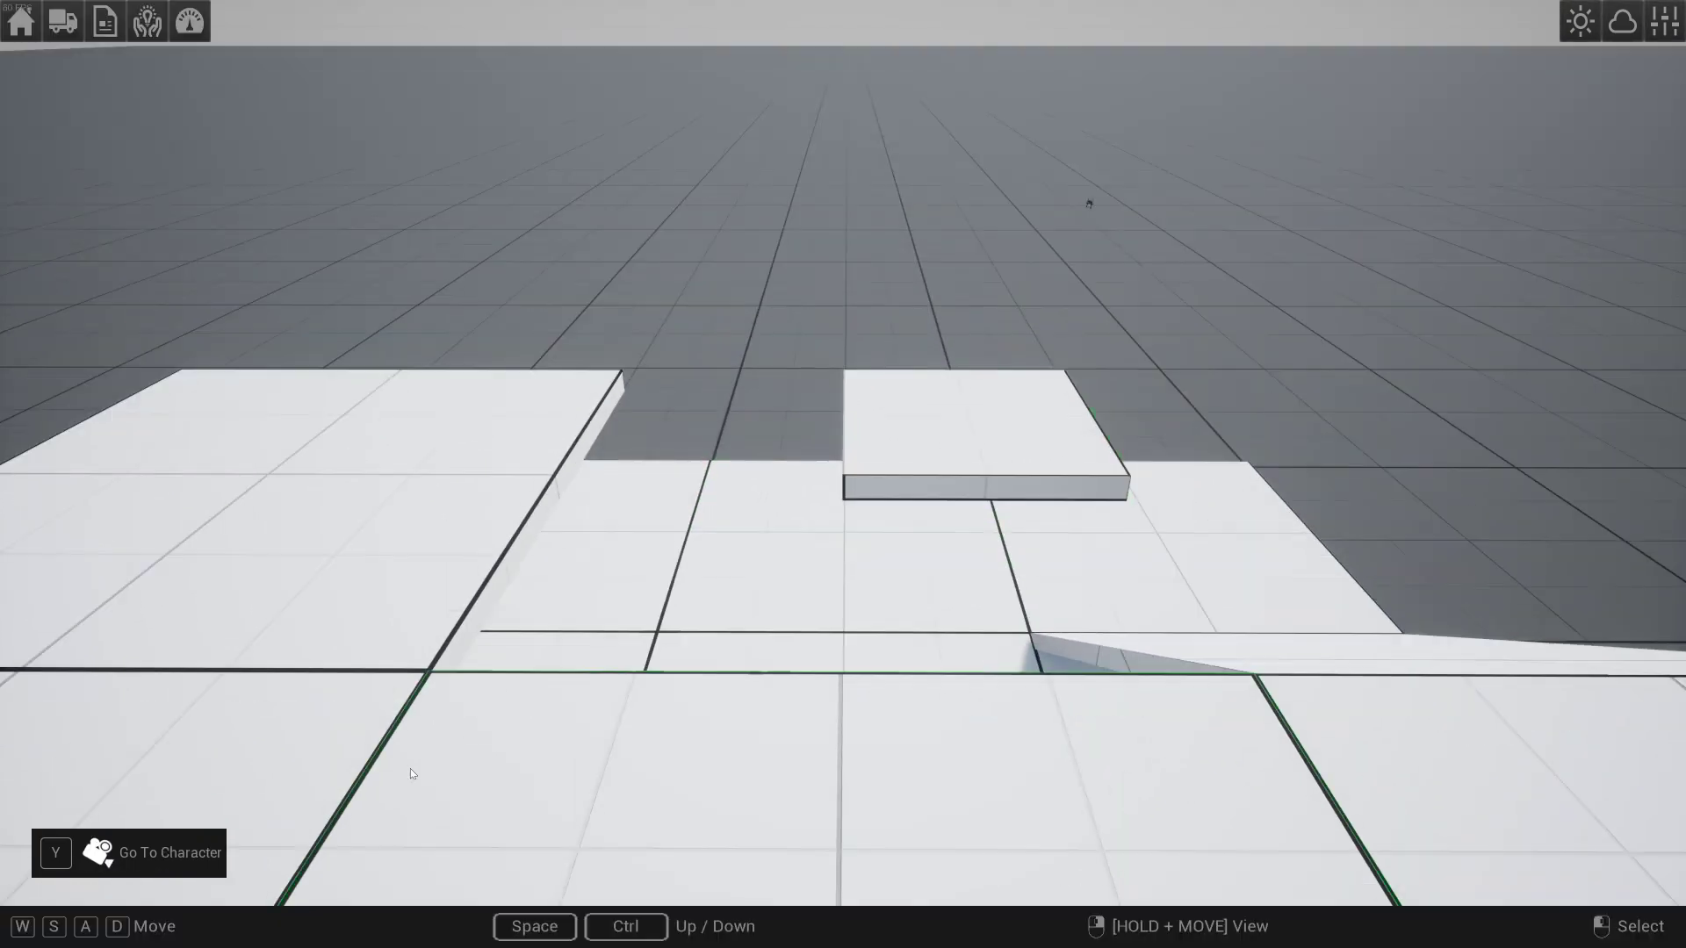
left_click(916, 452)
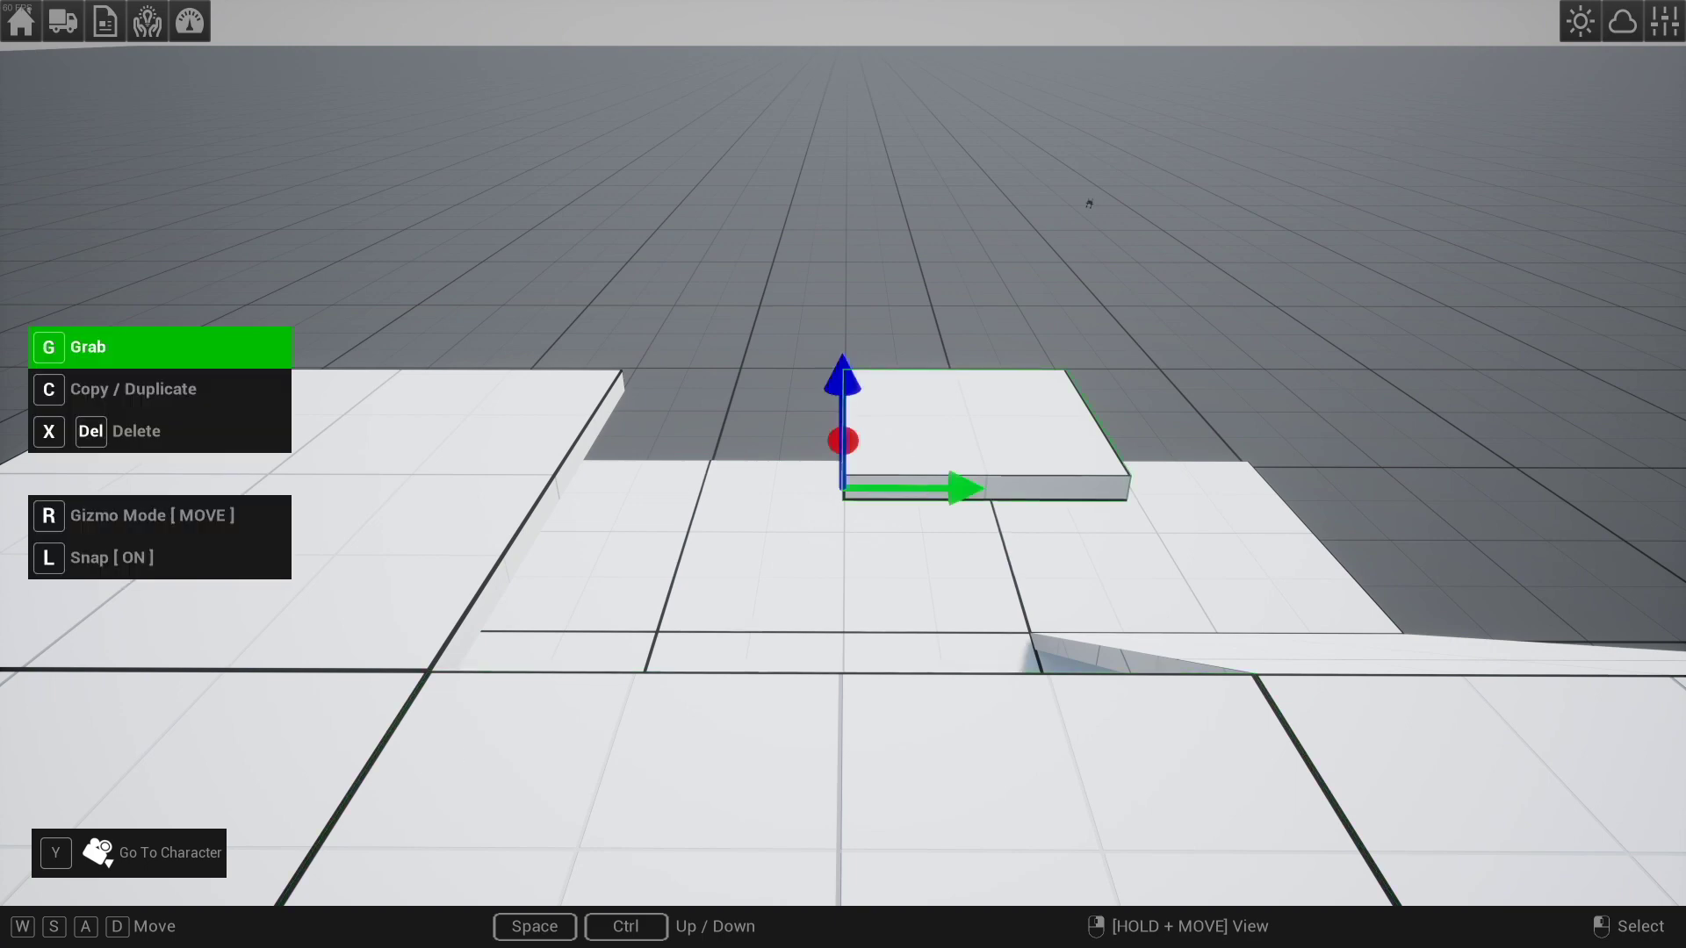
key("w")
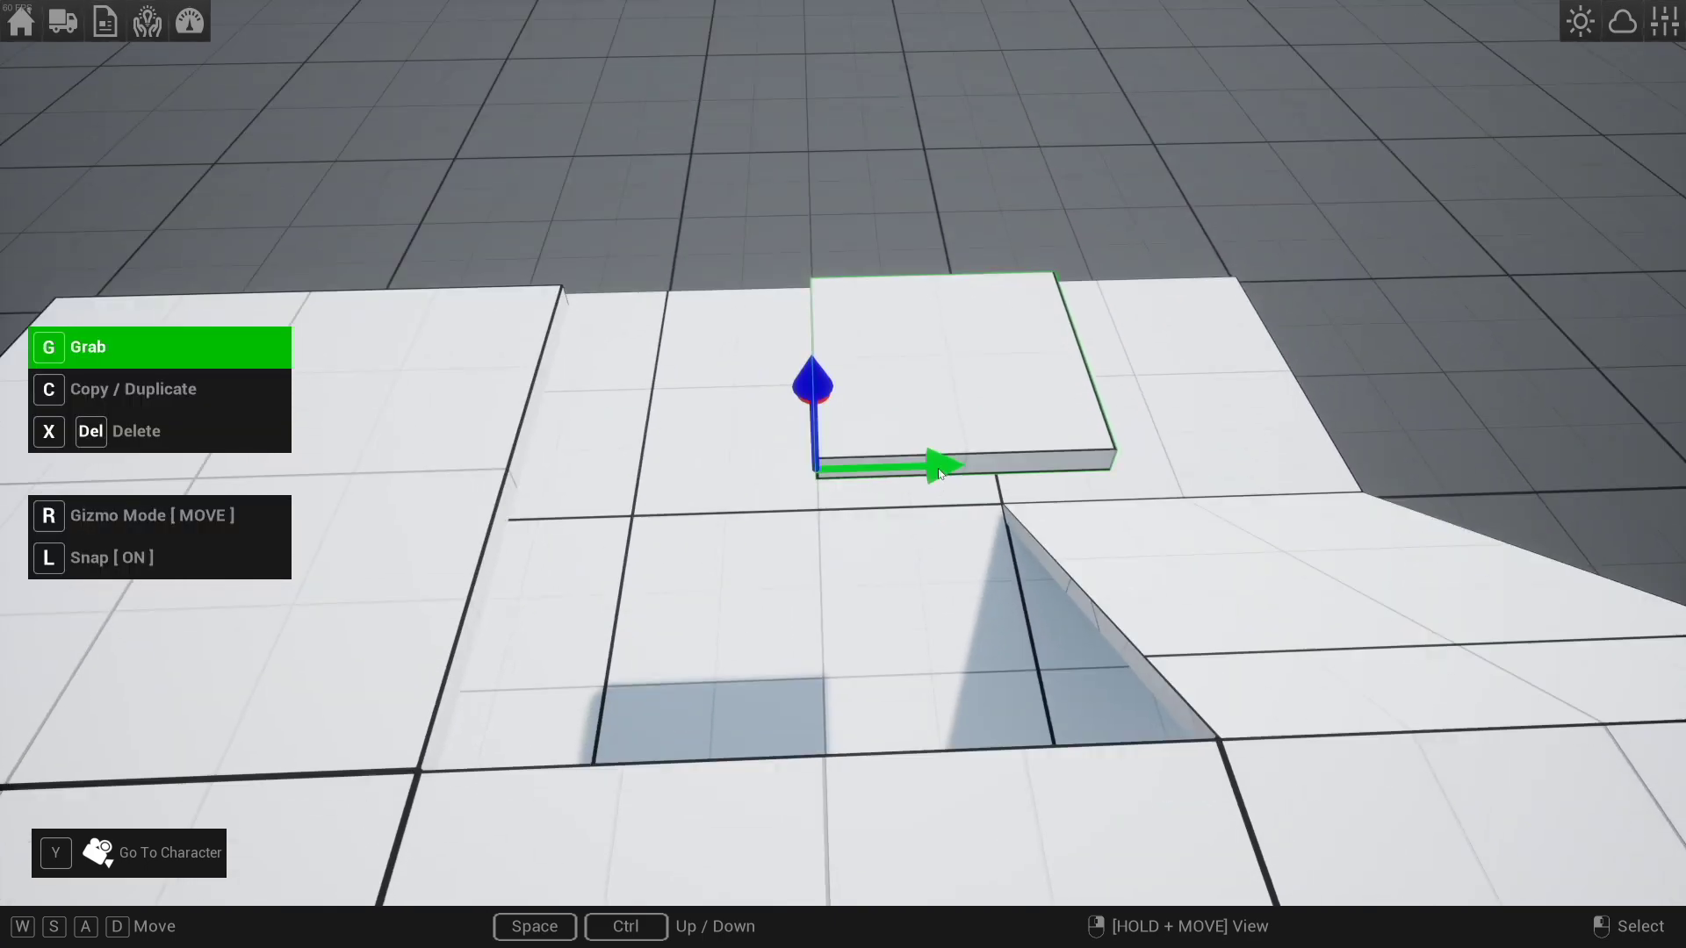
left_click_drag(938, 474, 882, 476)
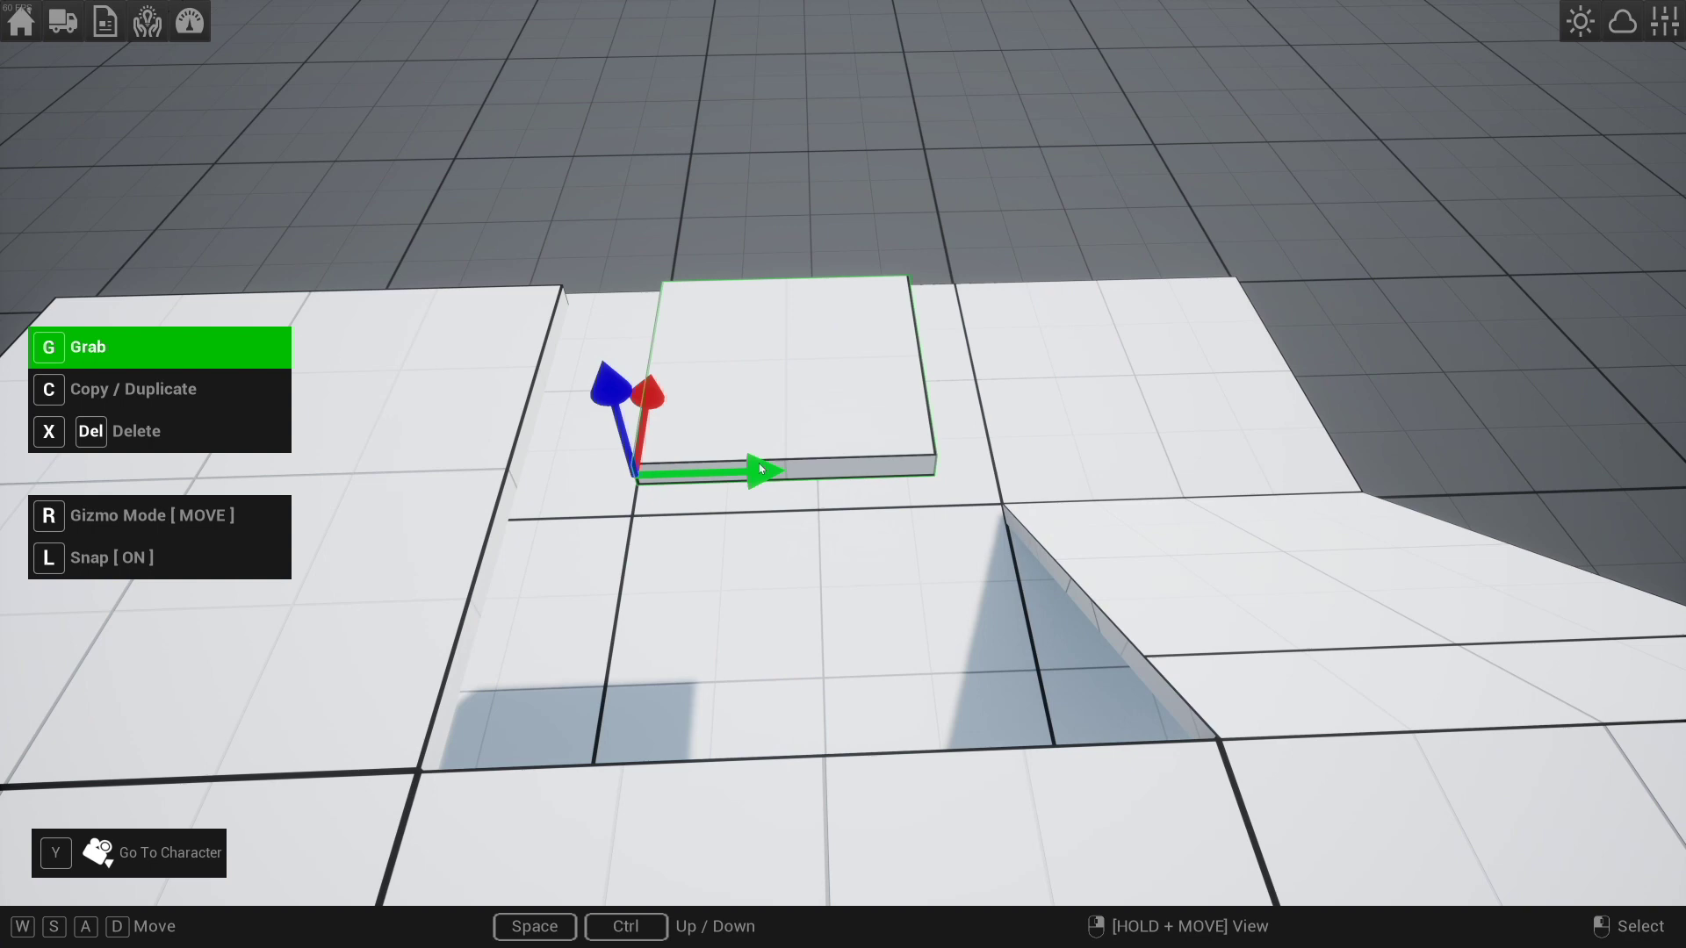
left_click_drag(693, 487, 610, 475)
left_click_drag(800, 481, 683, 474)
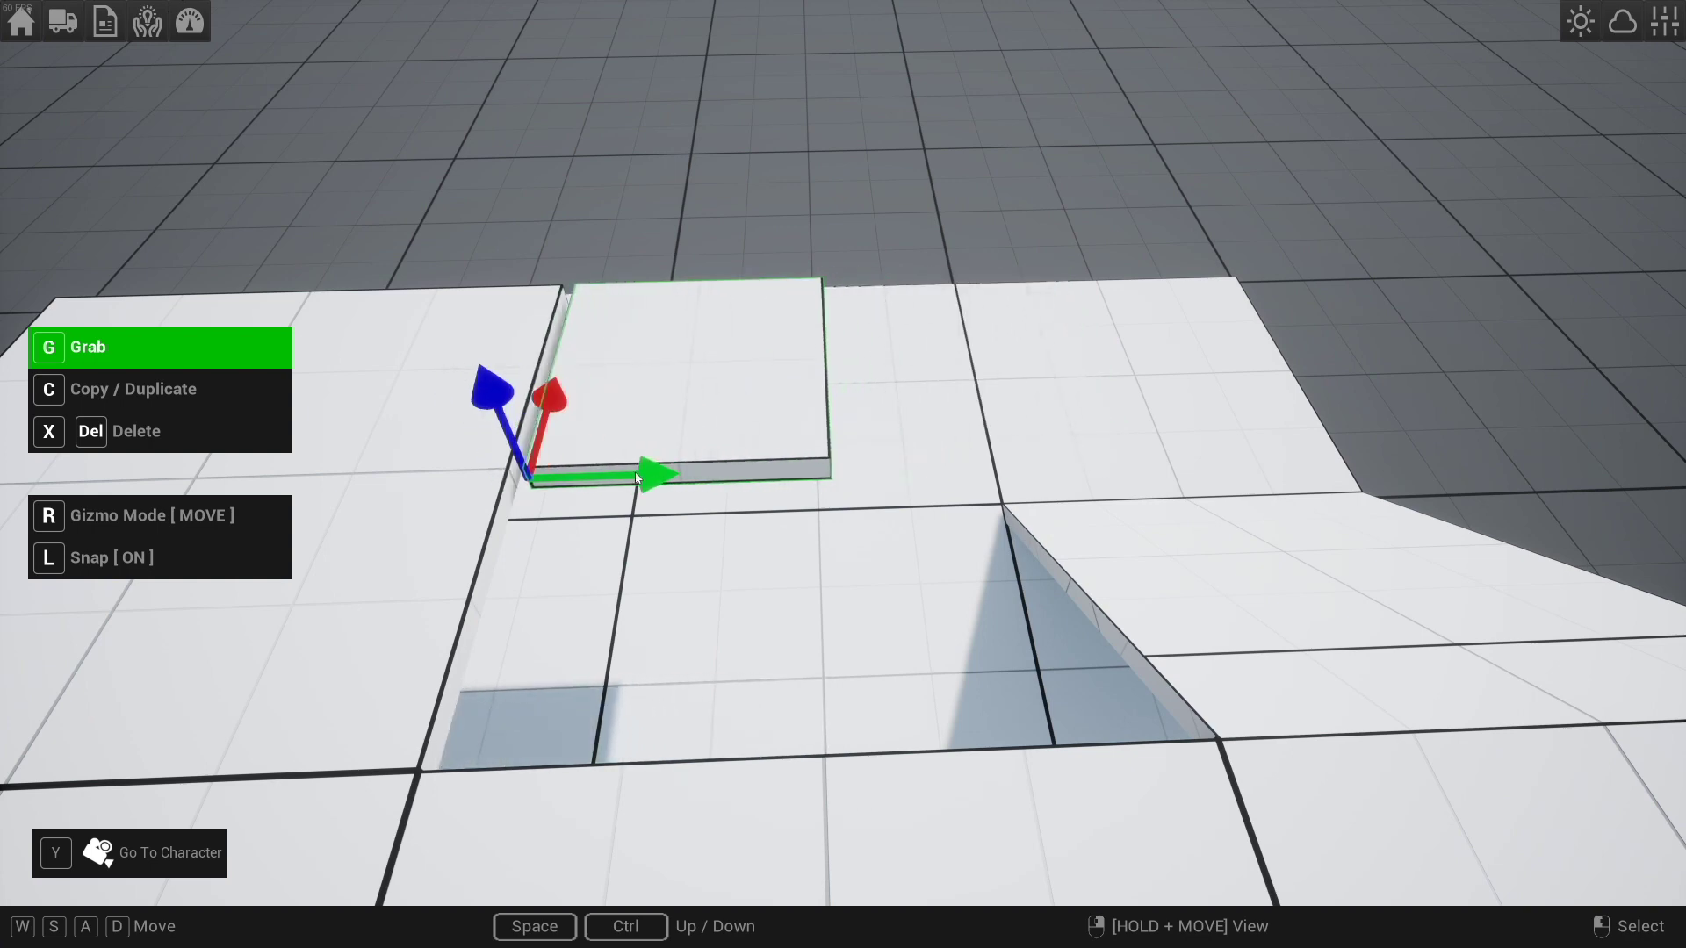
- Move the Floor Quarter tile along the red axis into the inner corner of the upper floor
key("d")
right_click_drag(682, 460, 880, 353)
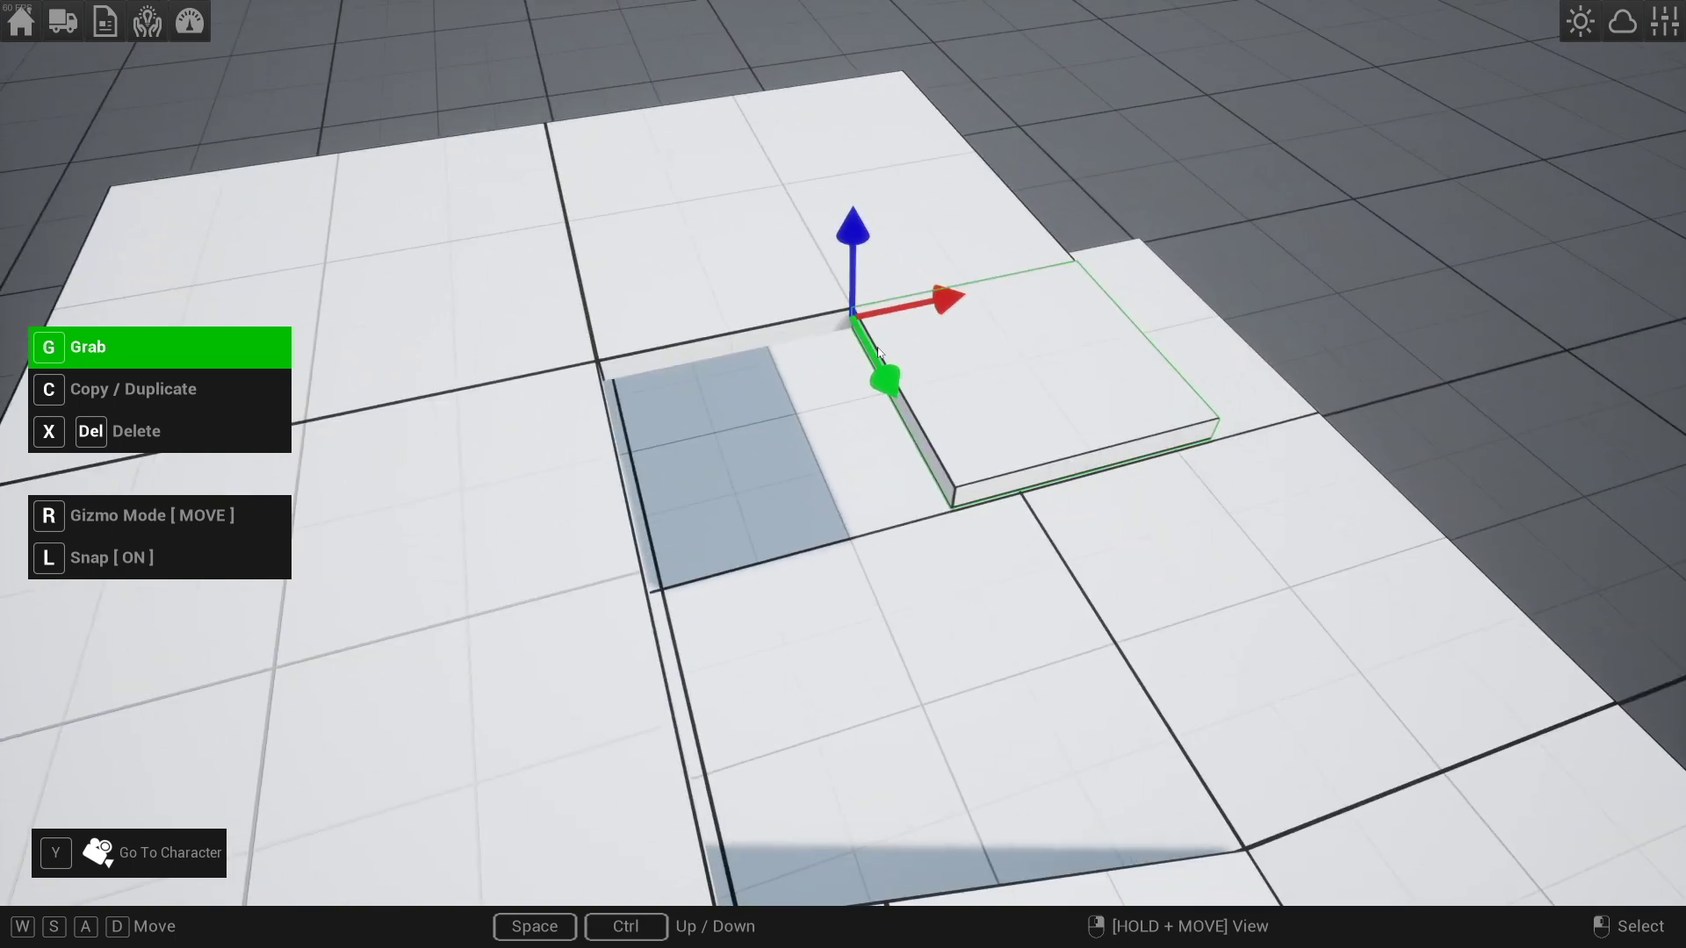
left_click_drag(908, 312, 694, 360)
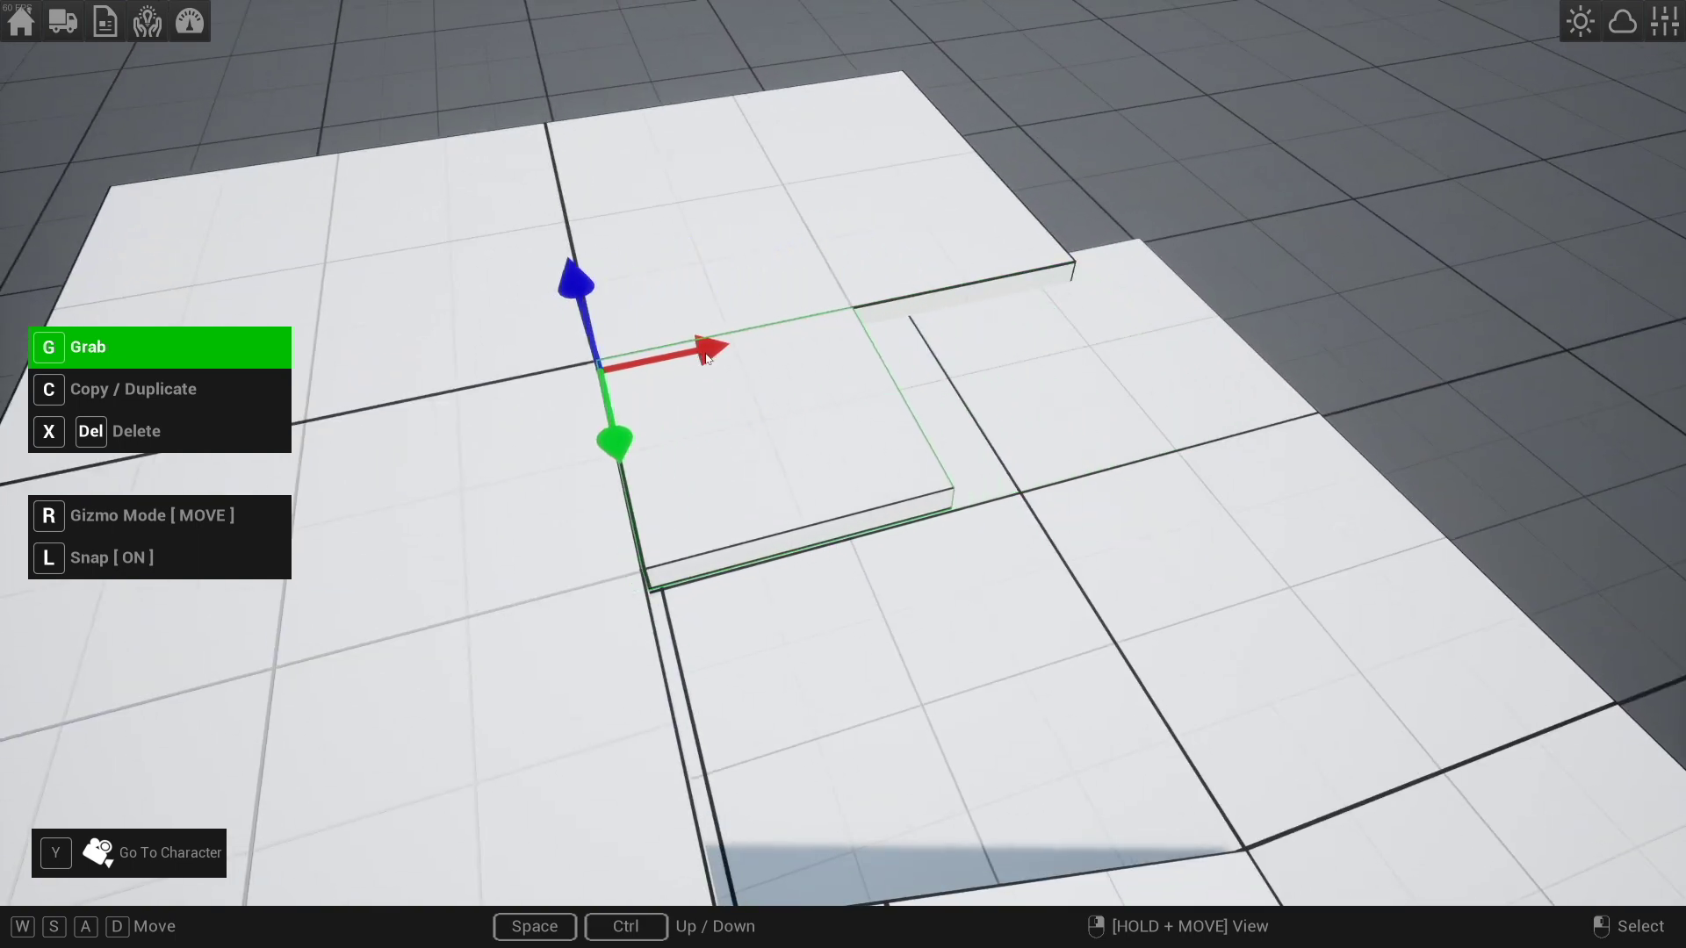
- Duplicate the Floor Quarter tile twice and raise the copies above the upper floor along the blue axis
right_click_drag(708, 358, 708, 403)
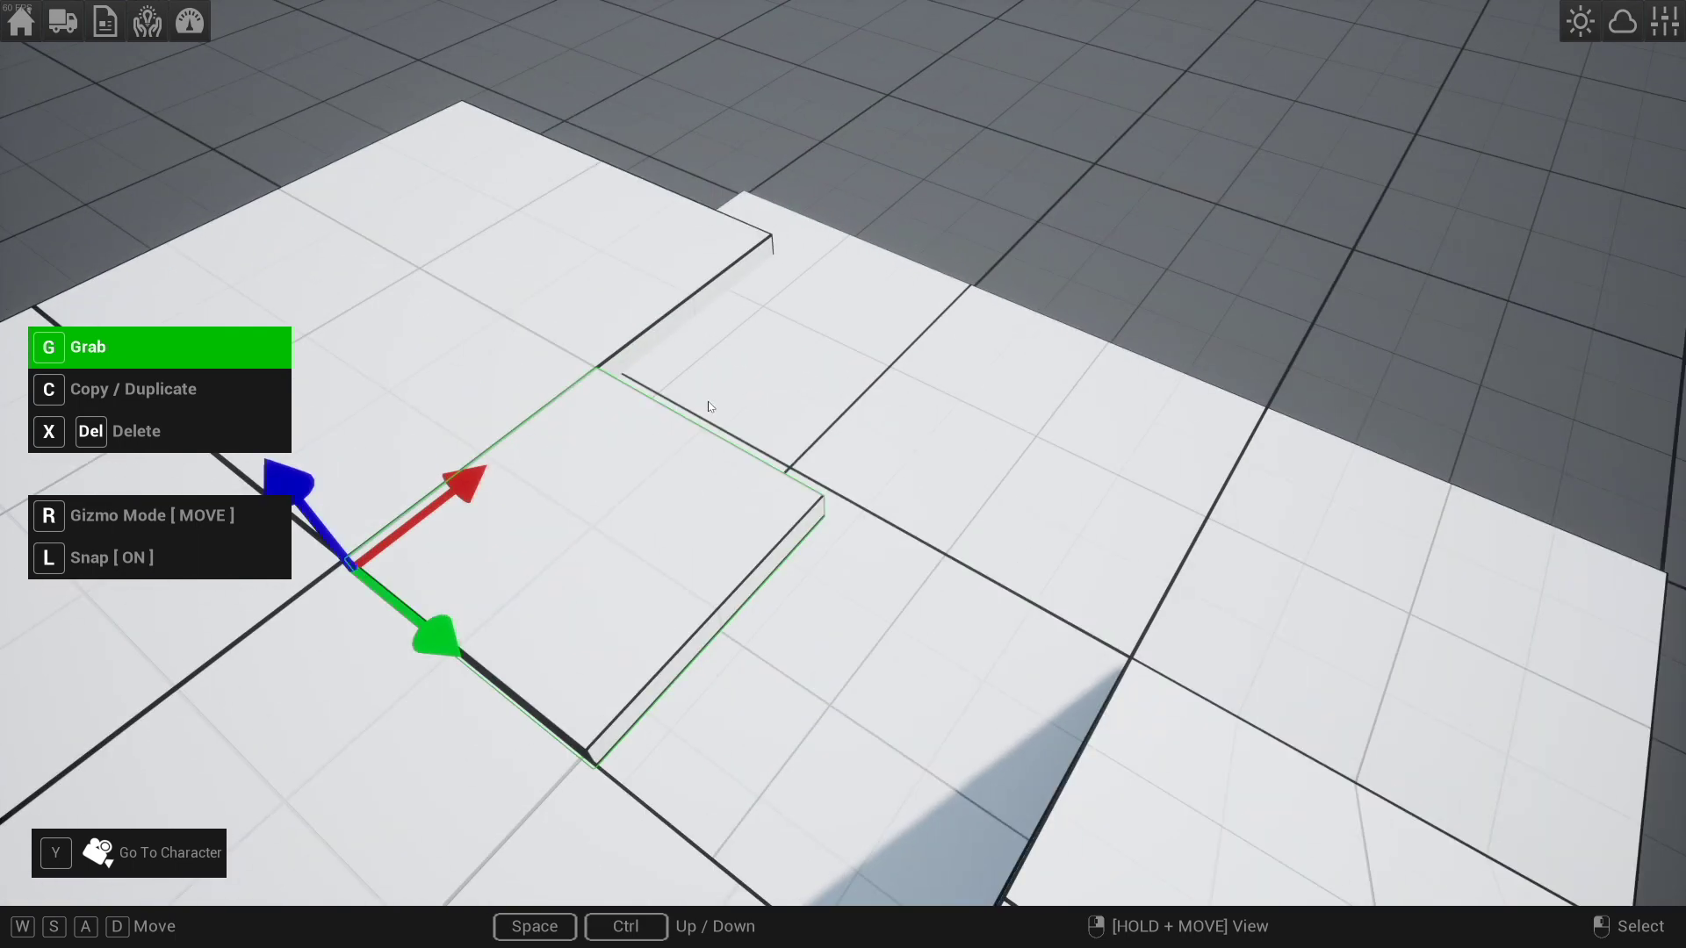
key("c")
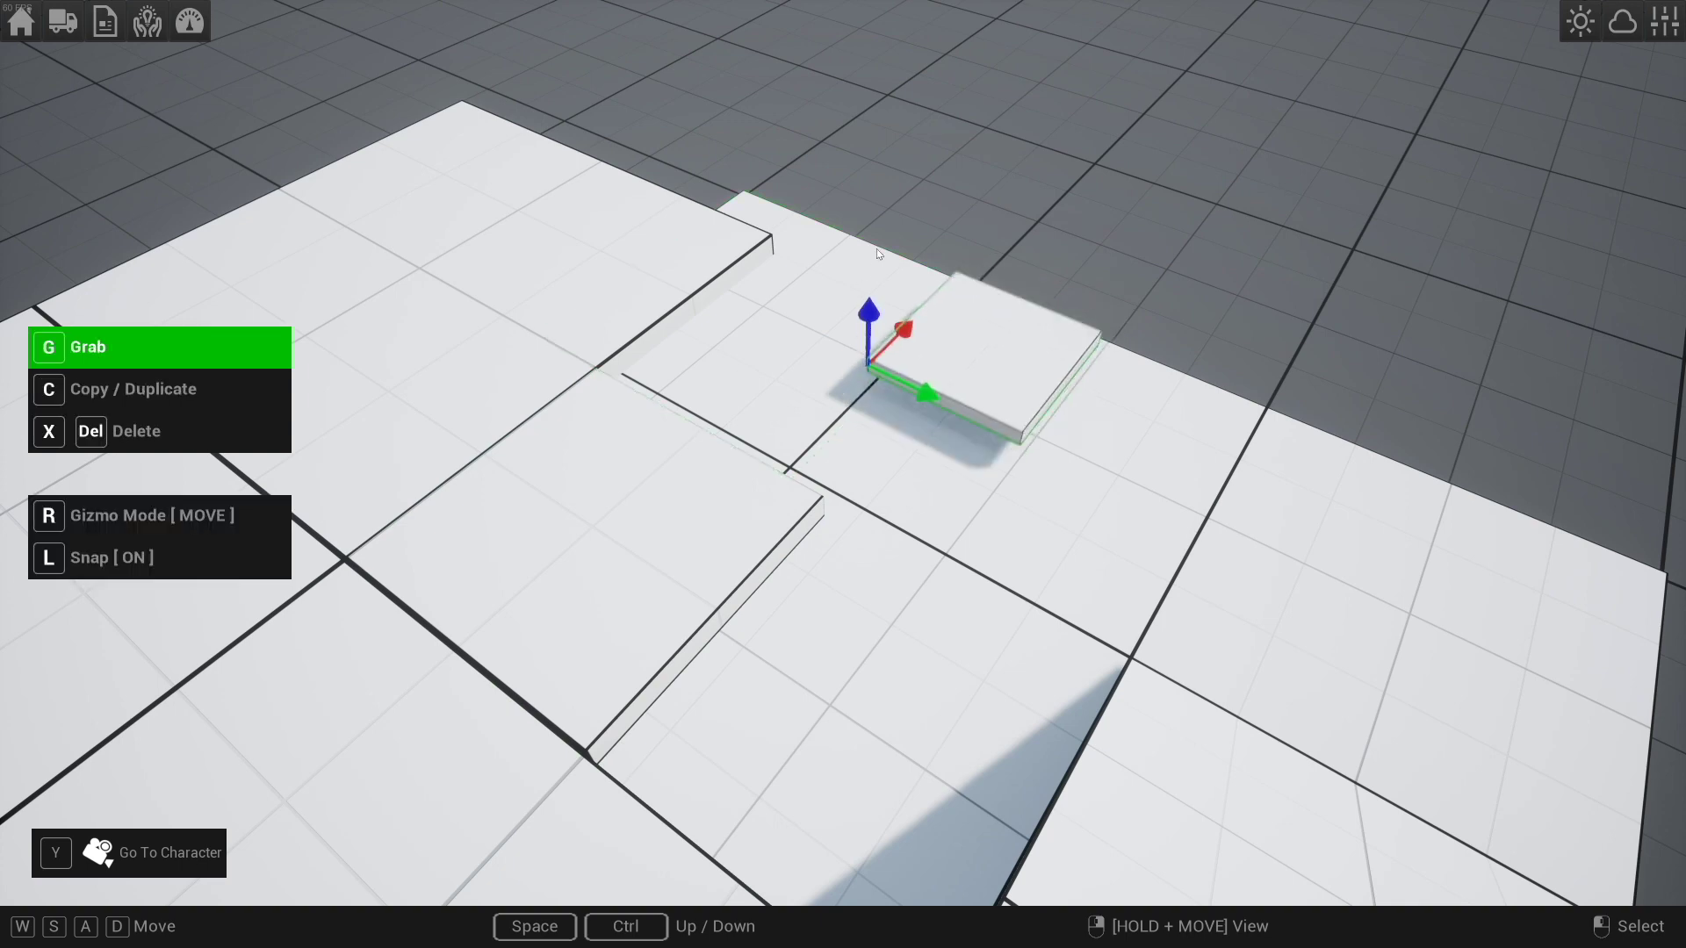
right_click_drag(998, 168, 1003, 277)
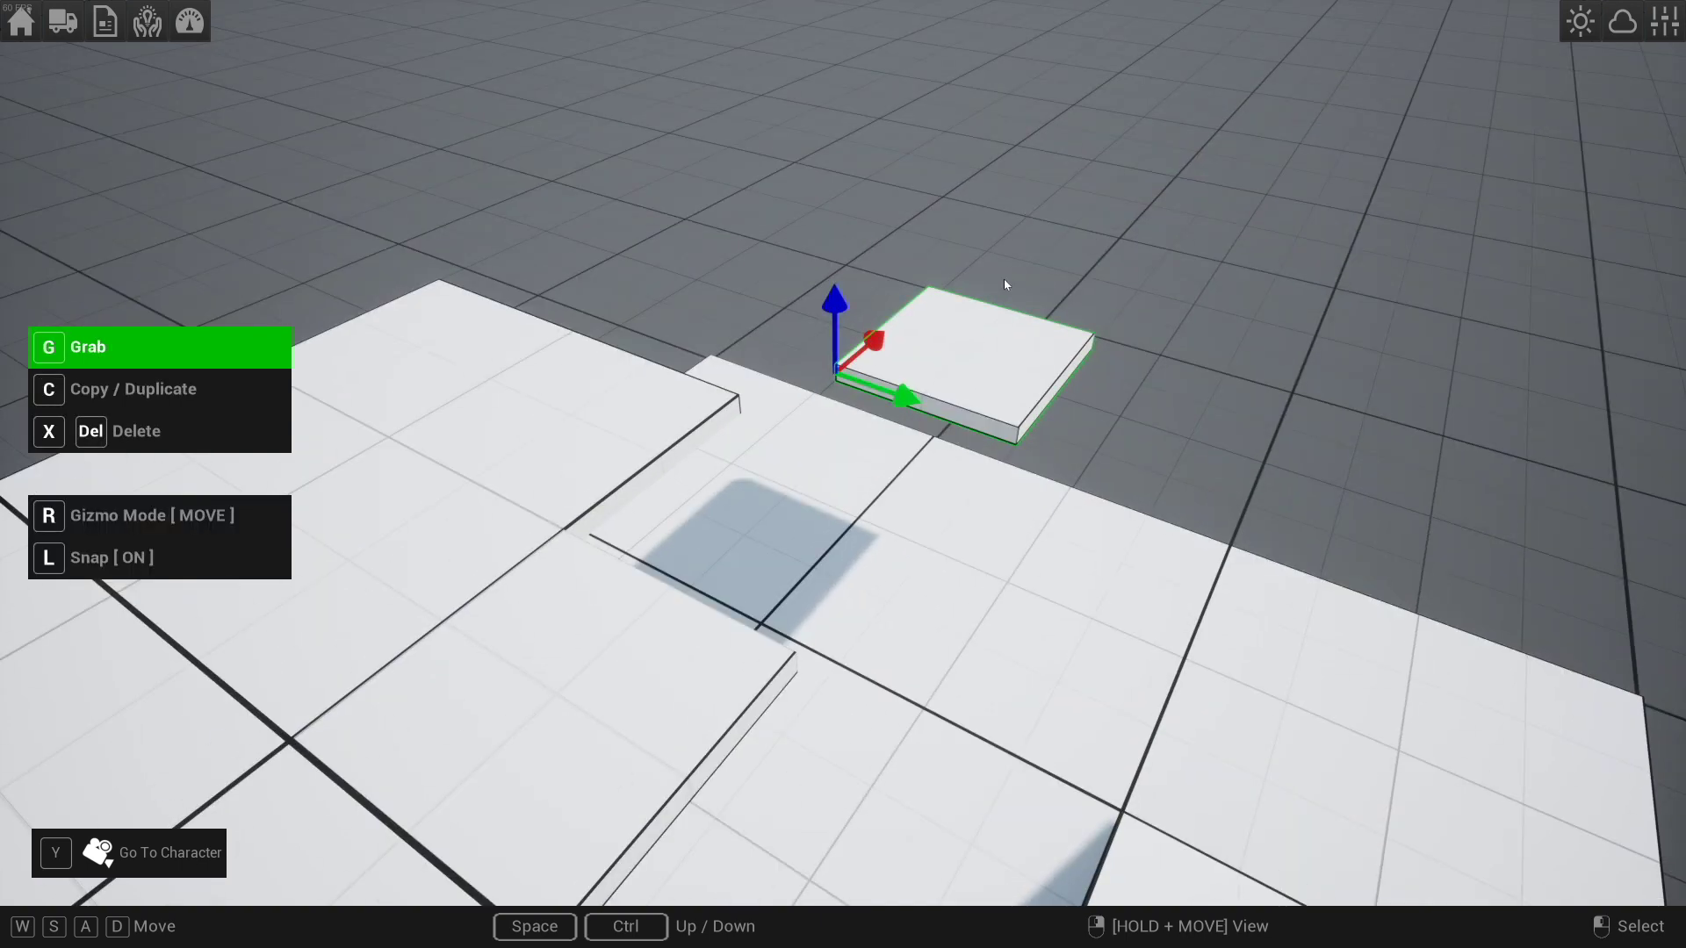
key("c")
left_click(922, 329)
left_click_drag(924, 270, 929, 206)
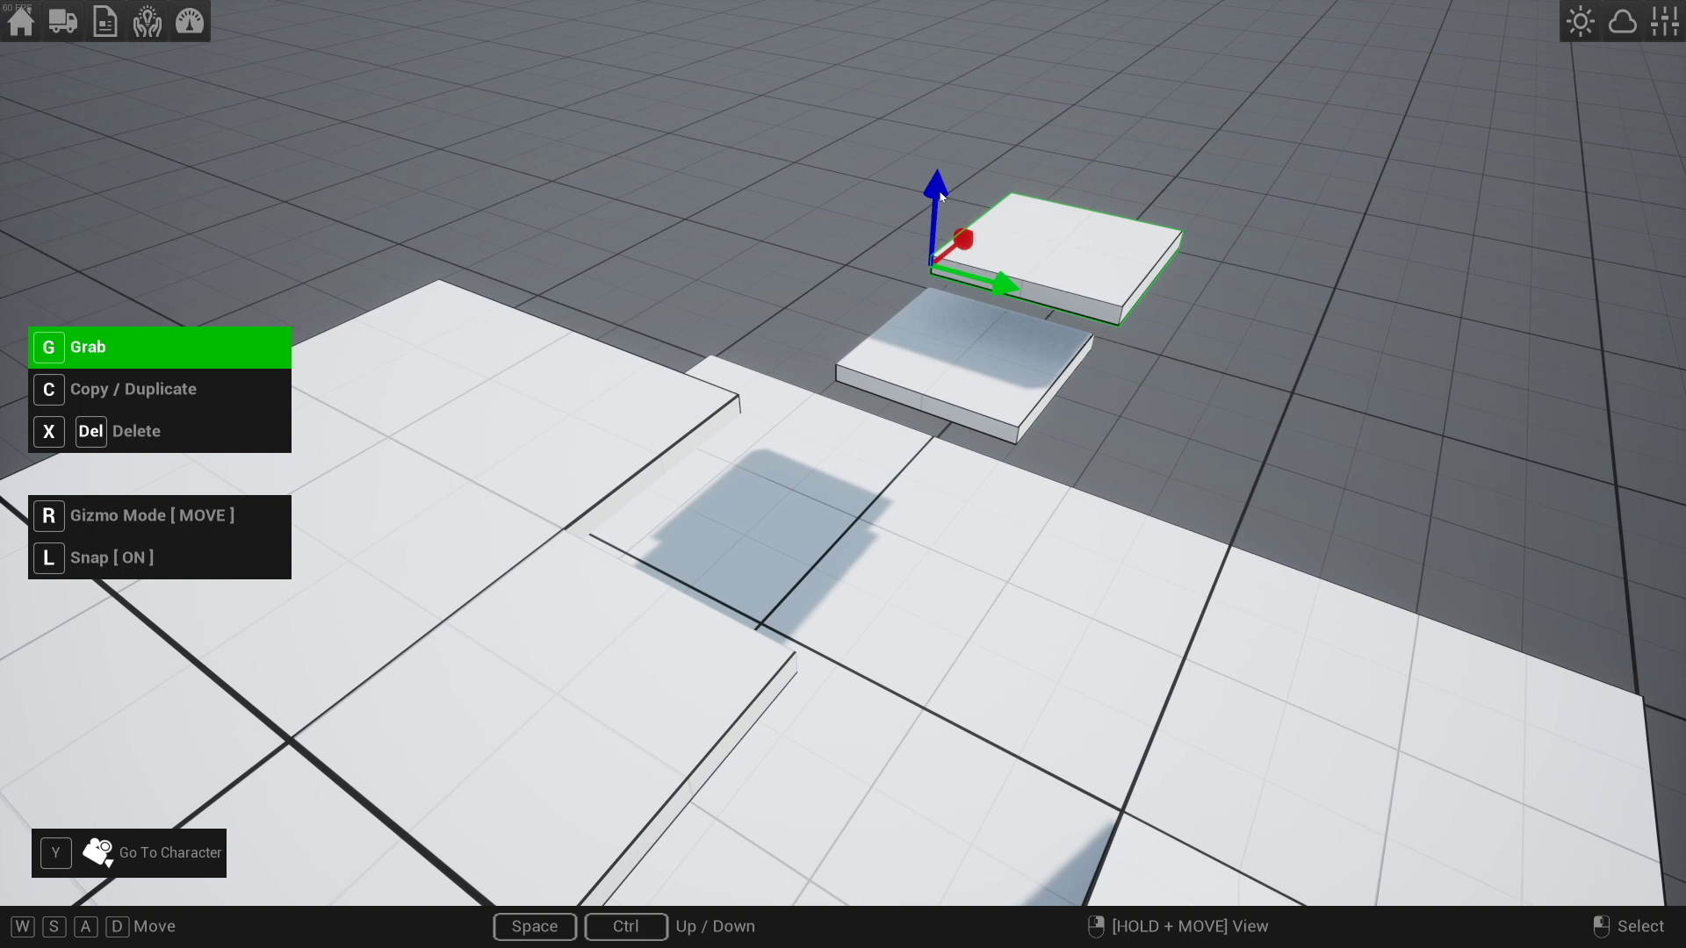
left_click(944, 207)
- Undo the tile duplications above the upper floor
right_click_drag(944, 207, 989, 319)
key("d")
key("ctrl+z")
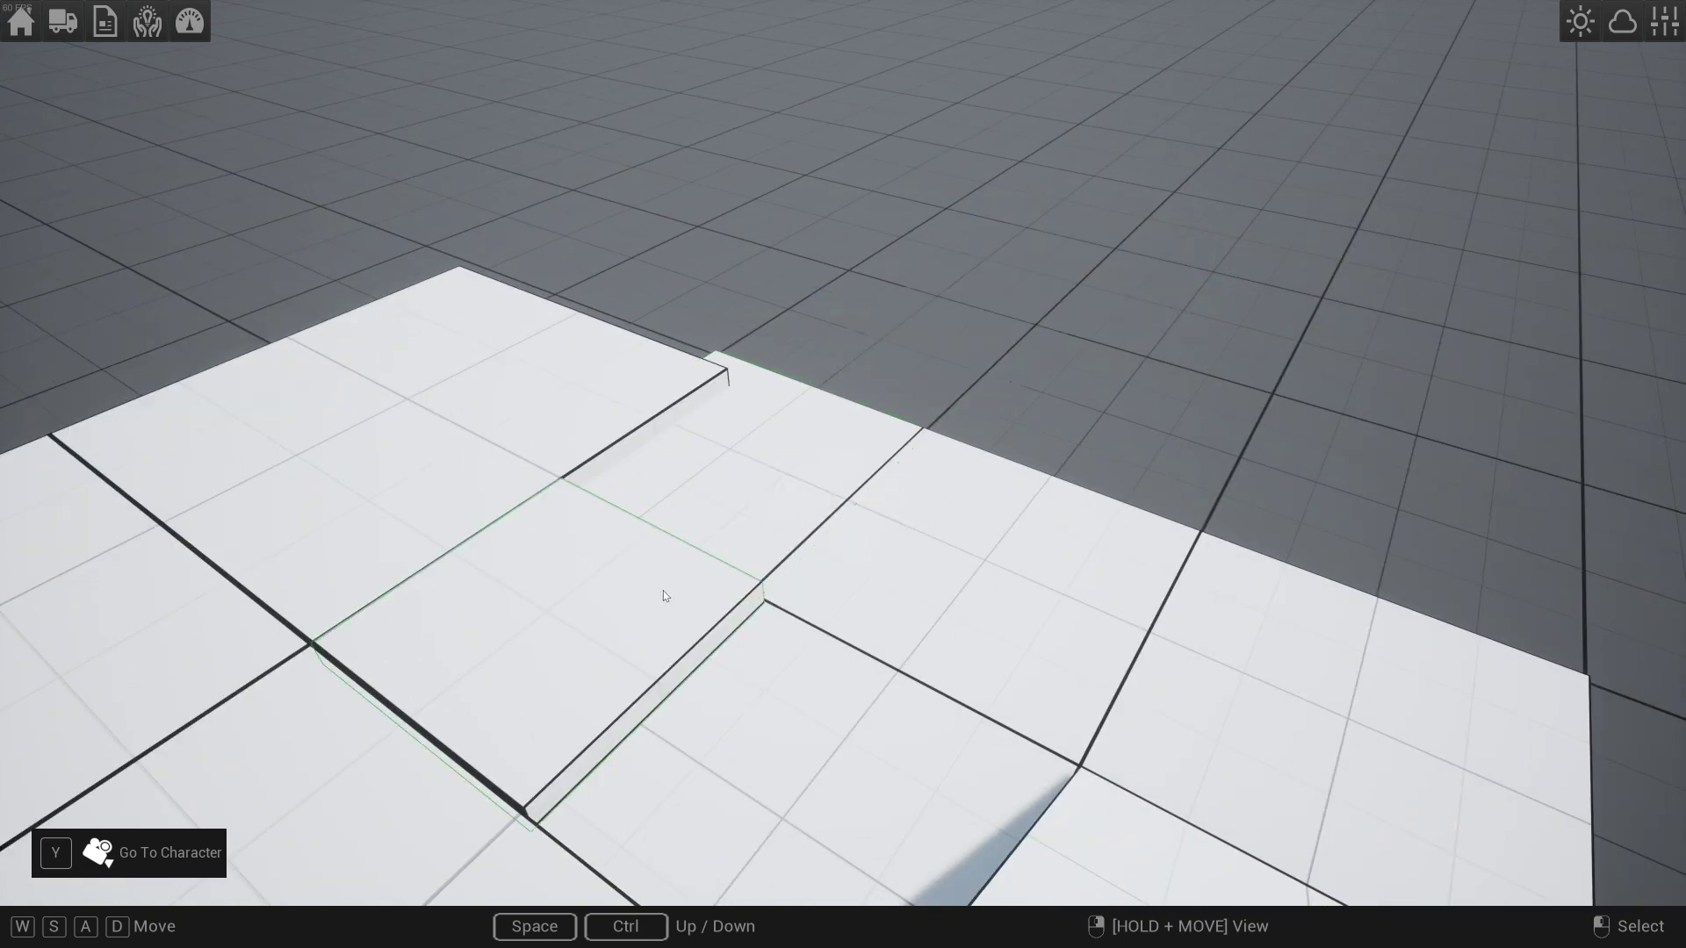
- Return to the character, walk across the upper floor and place the turning ramp piece at its far edge
key("y")
key("w")
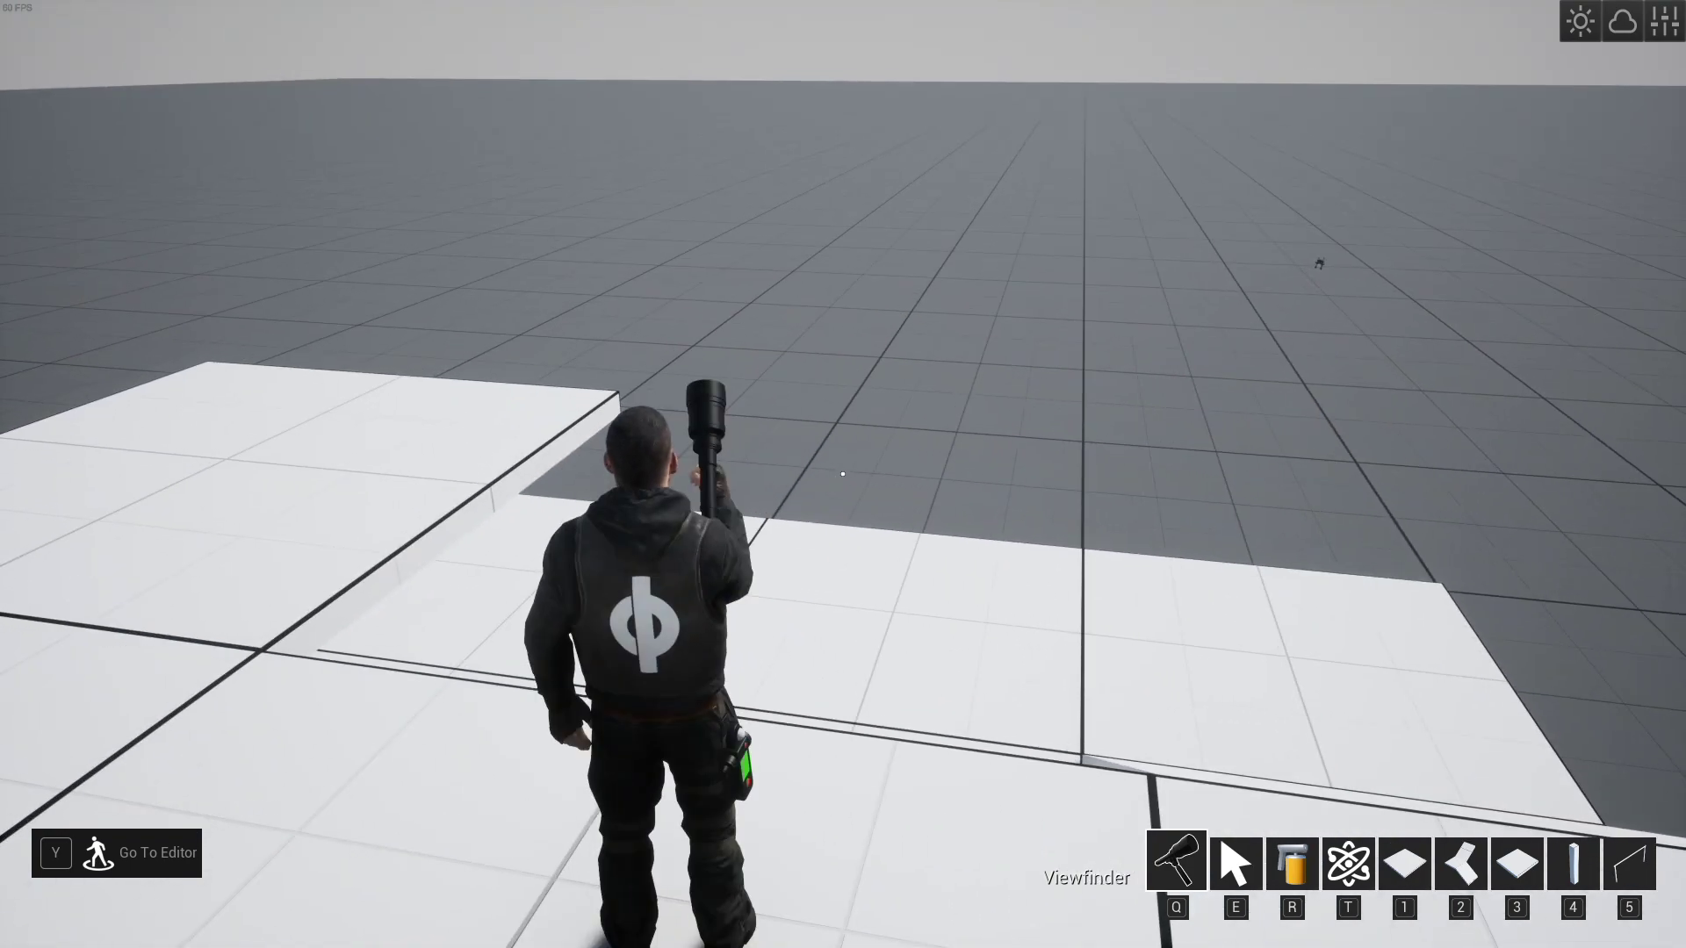
key("w")
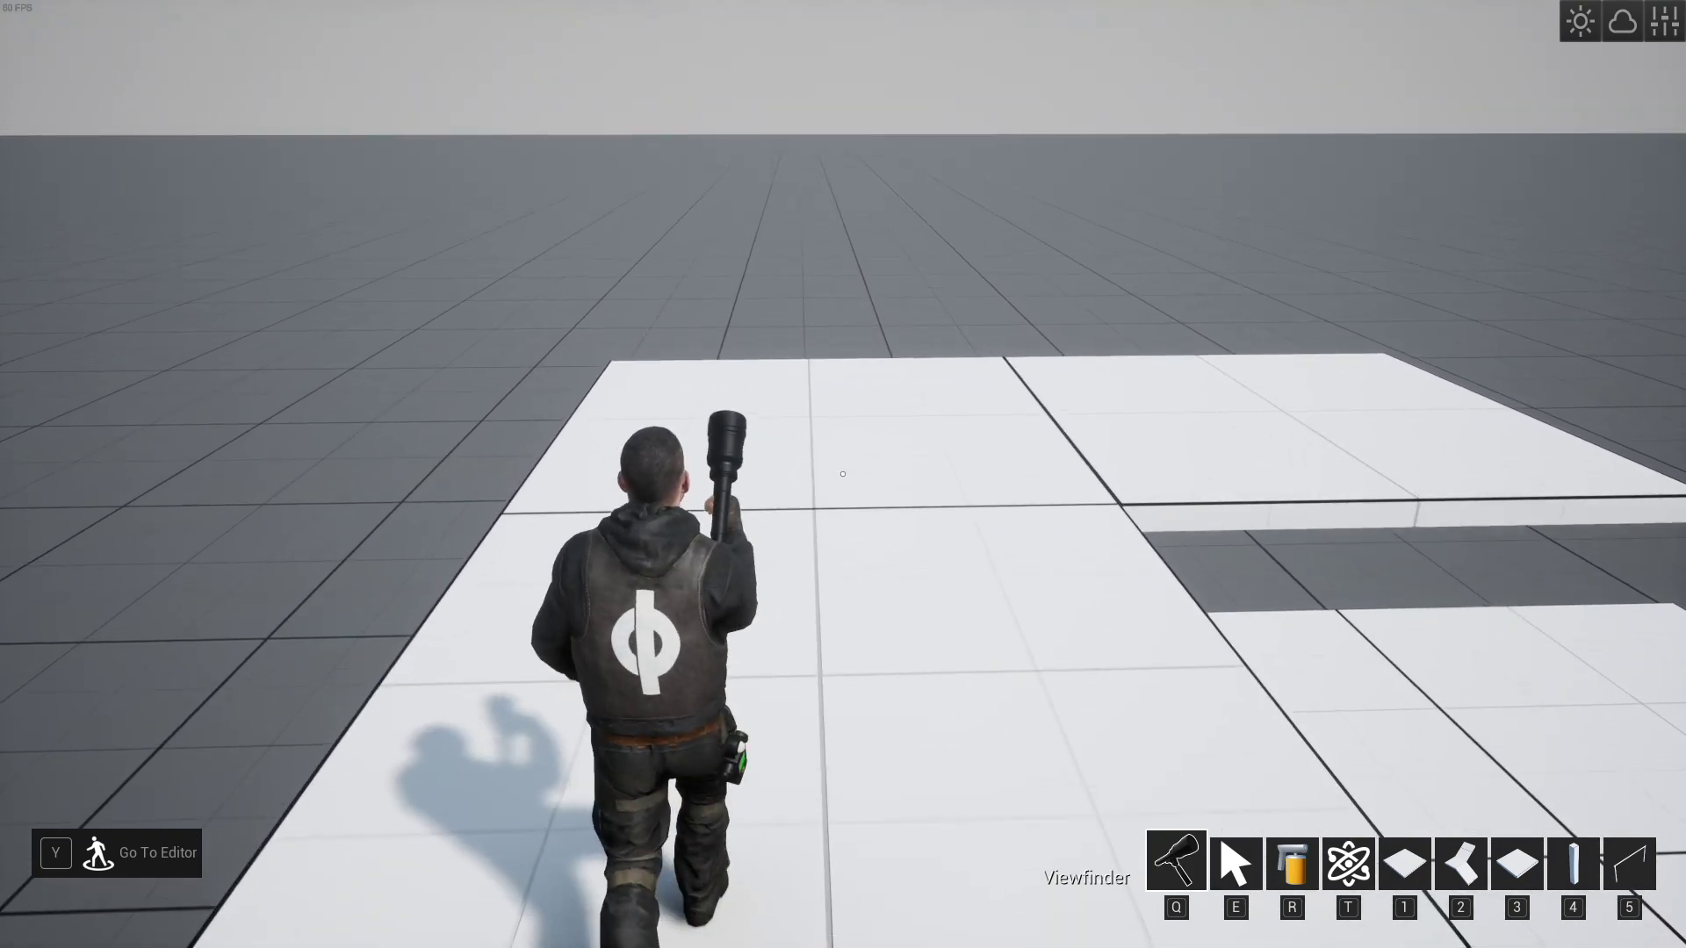
key("2")
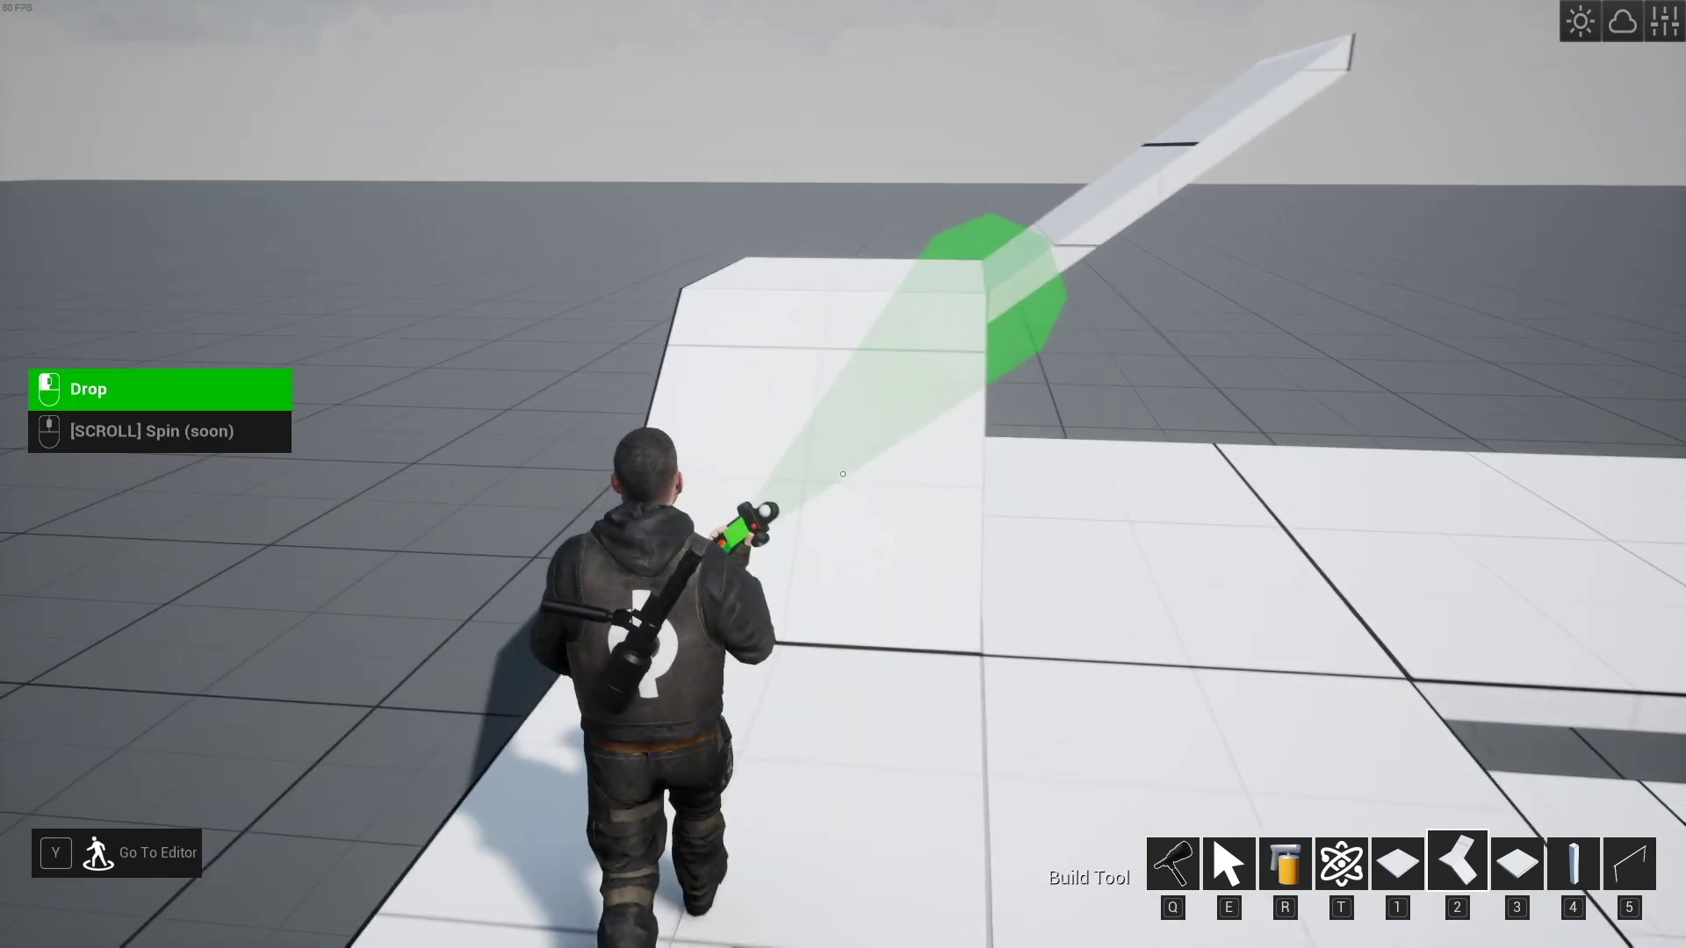
key("q")
- Climb the new turning ramp and place full floor tiles in a row from its top to form a third level
key("w")
key("w")
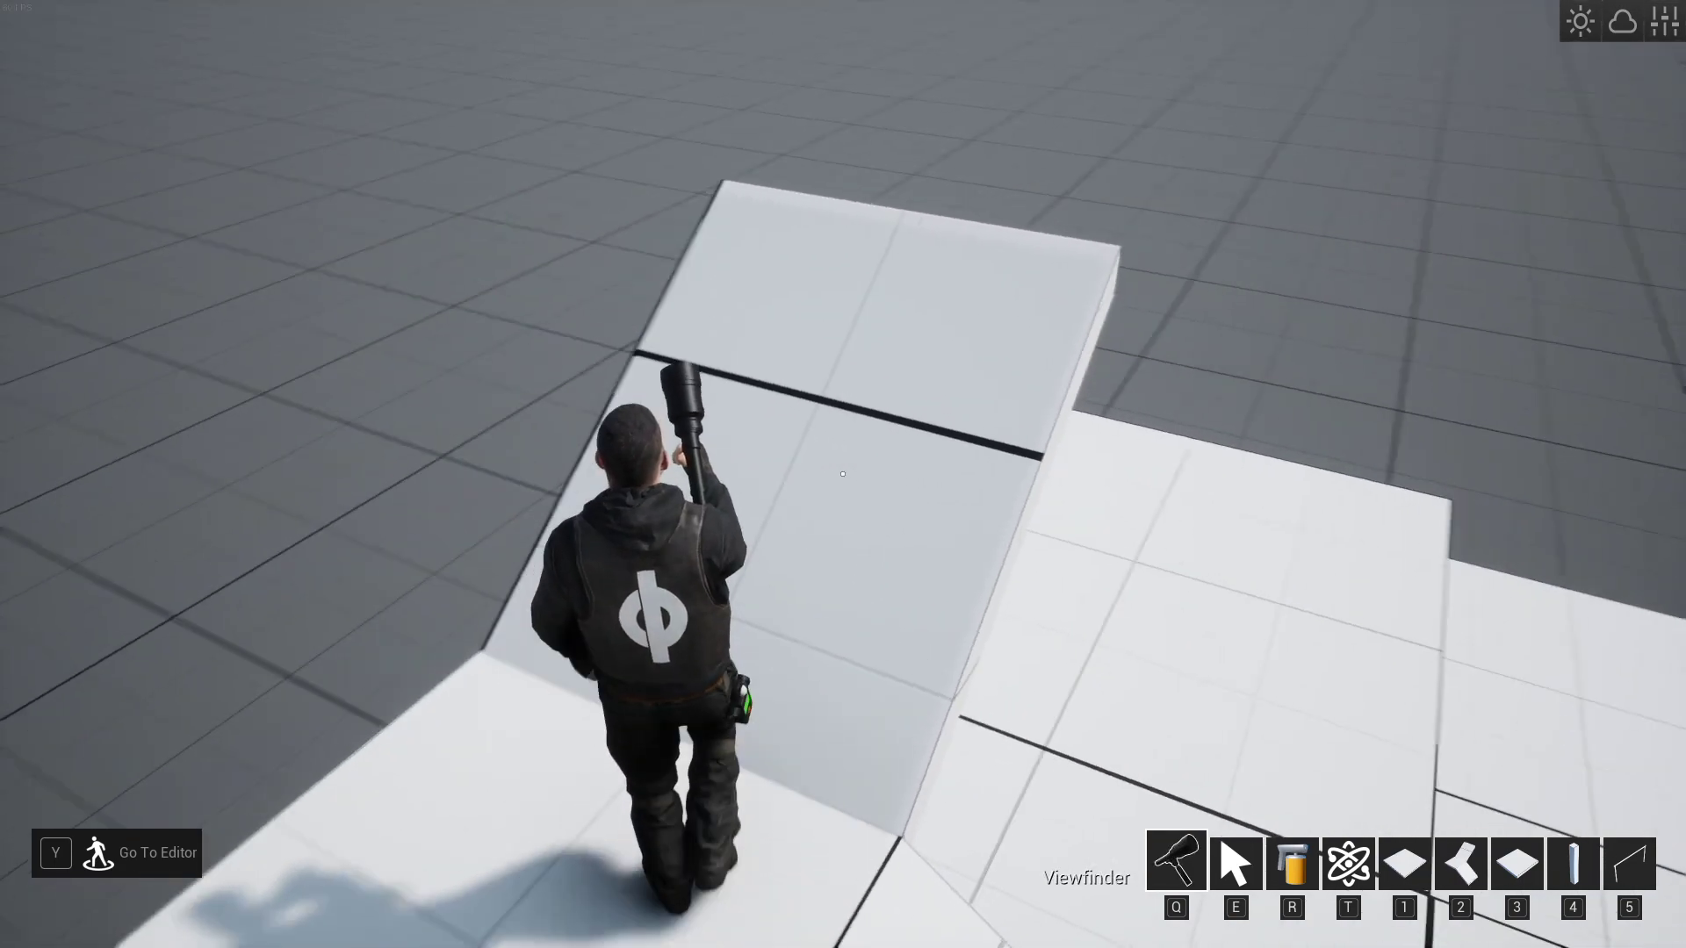
key("w")
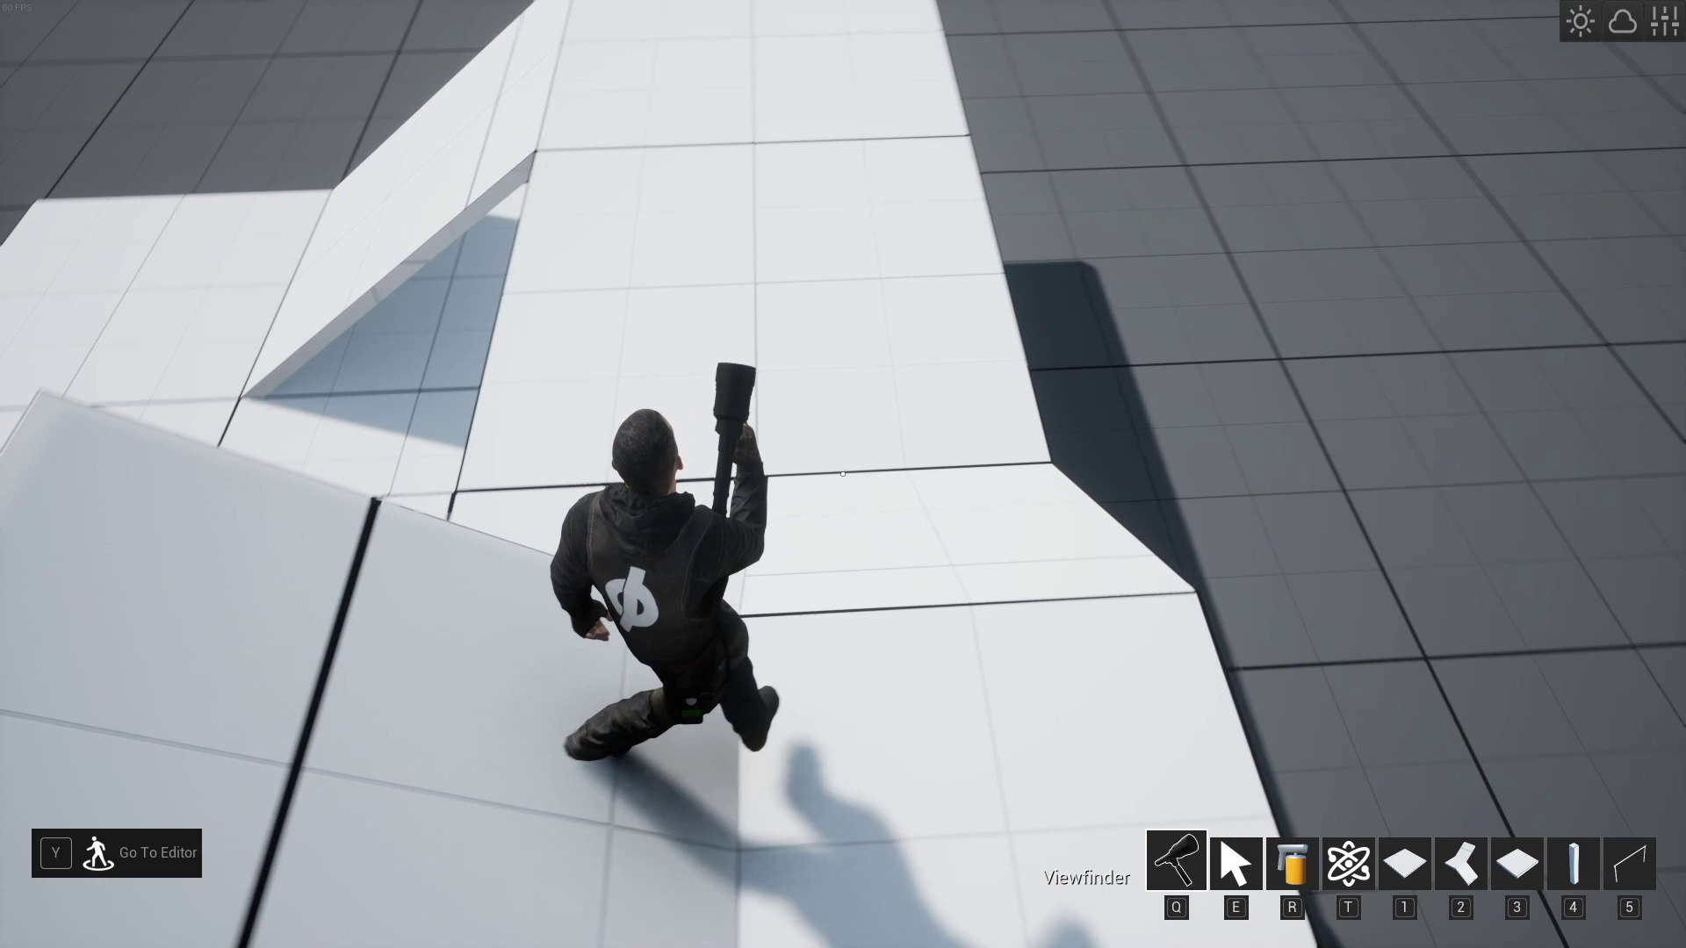
key("w")
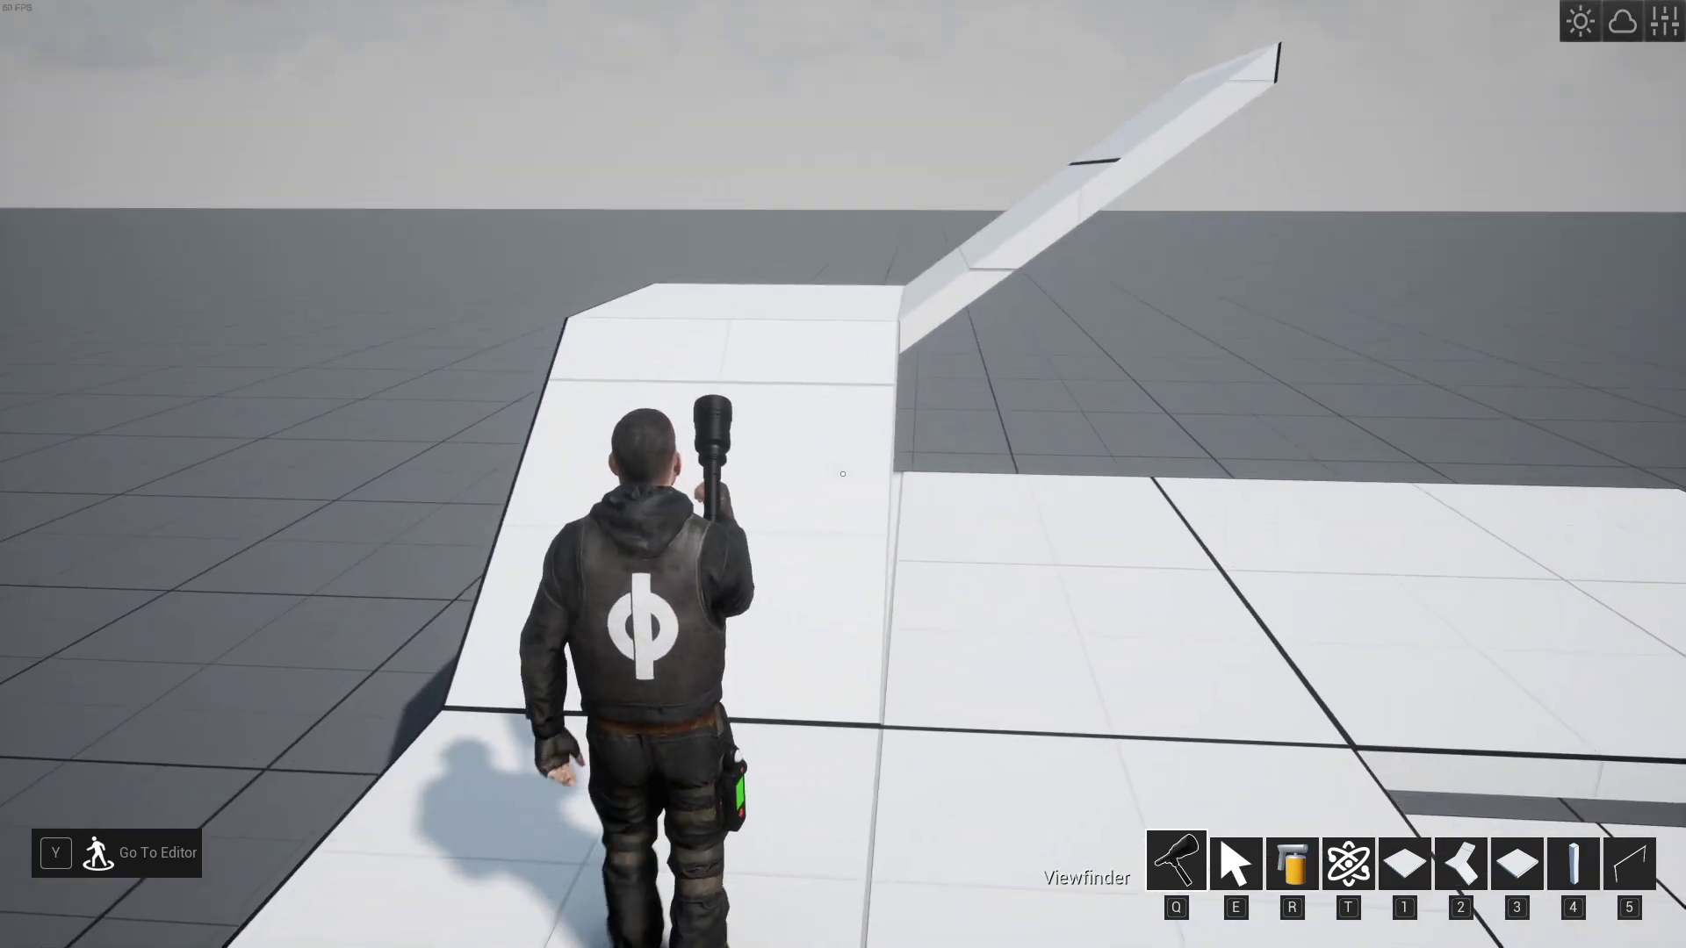
key("w")
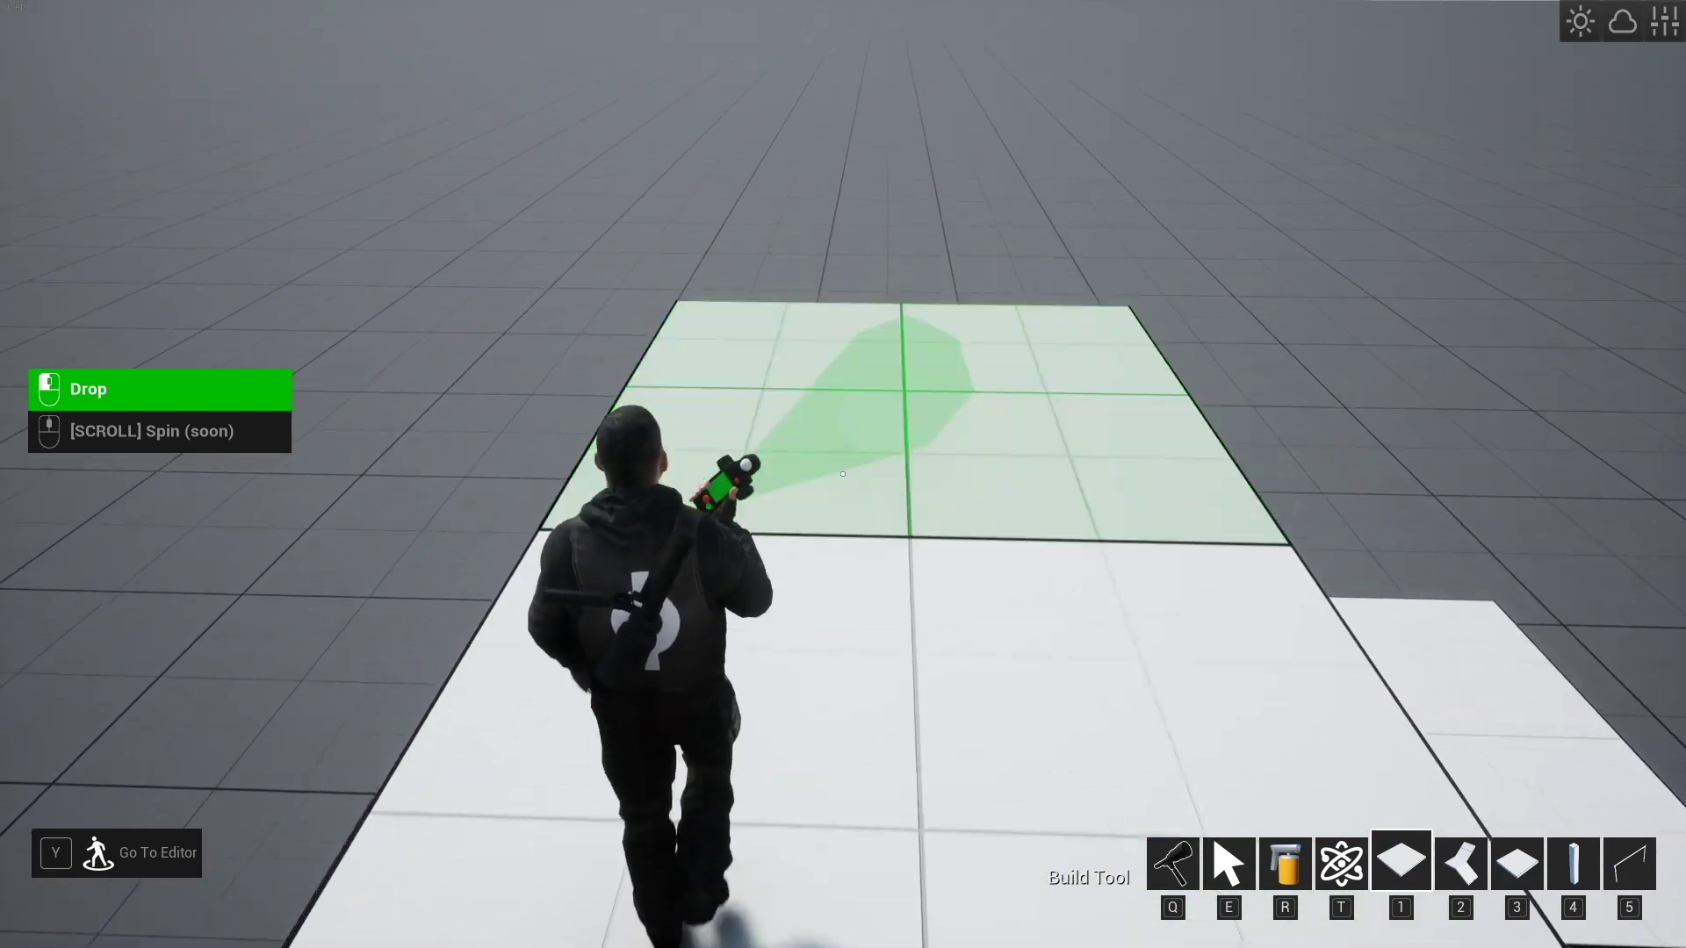
key("w")
left_click(843, 474)
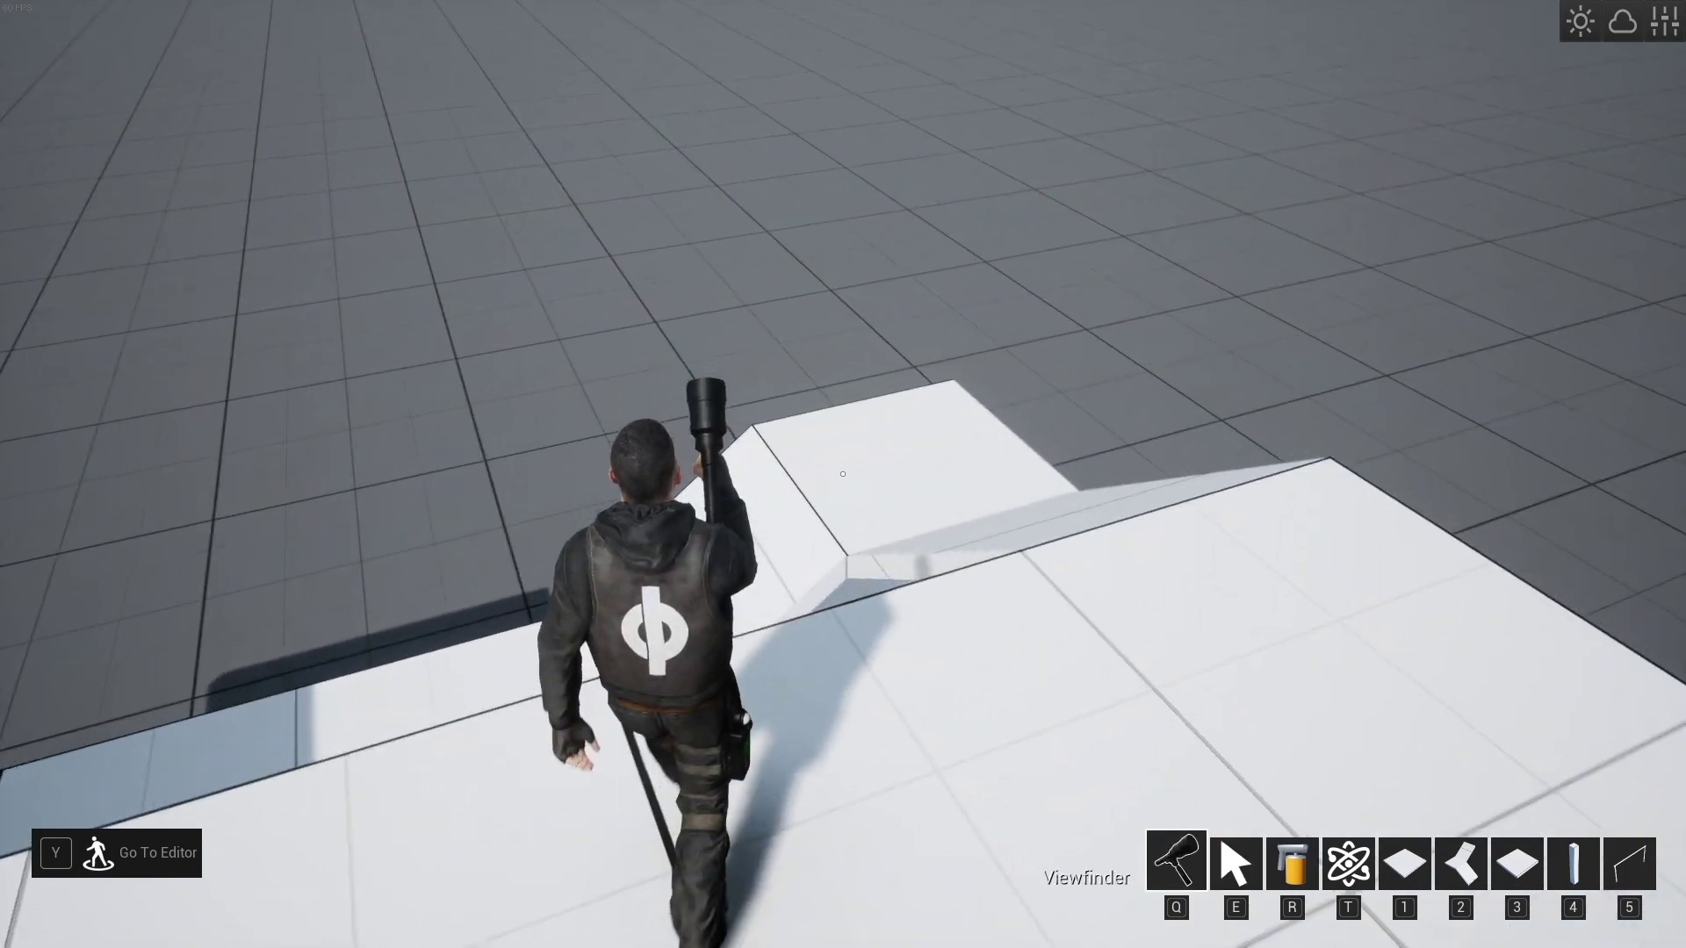
- Walk up and down the turning ramp between the second and third levels to check how the pieces connect
key("w")
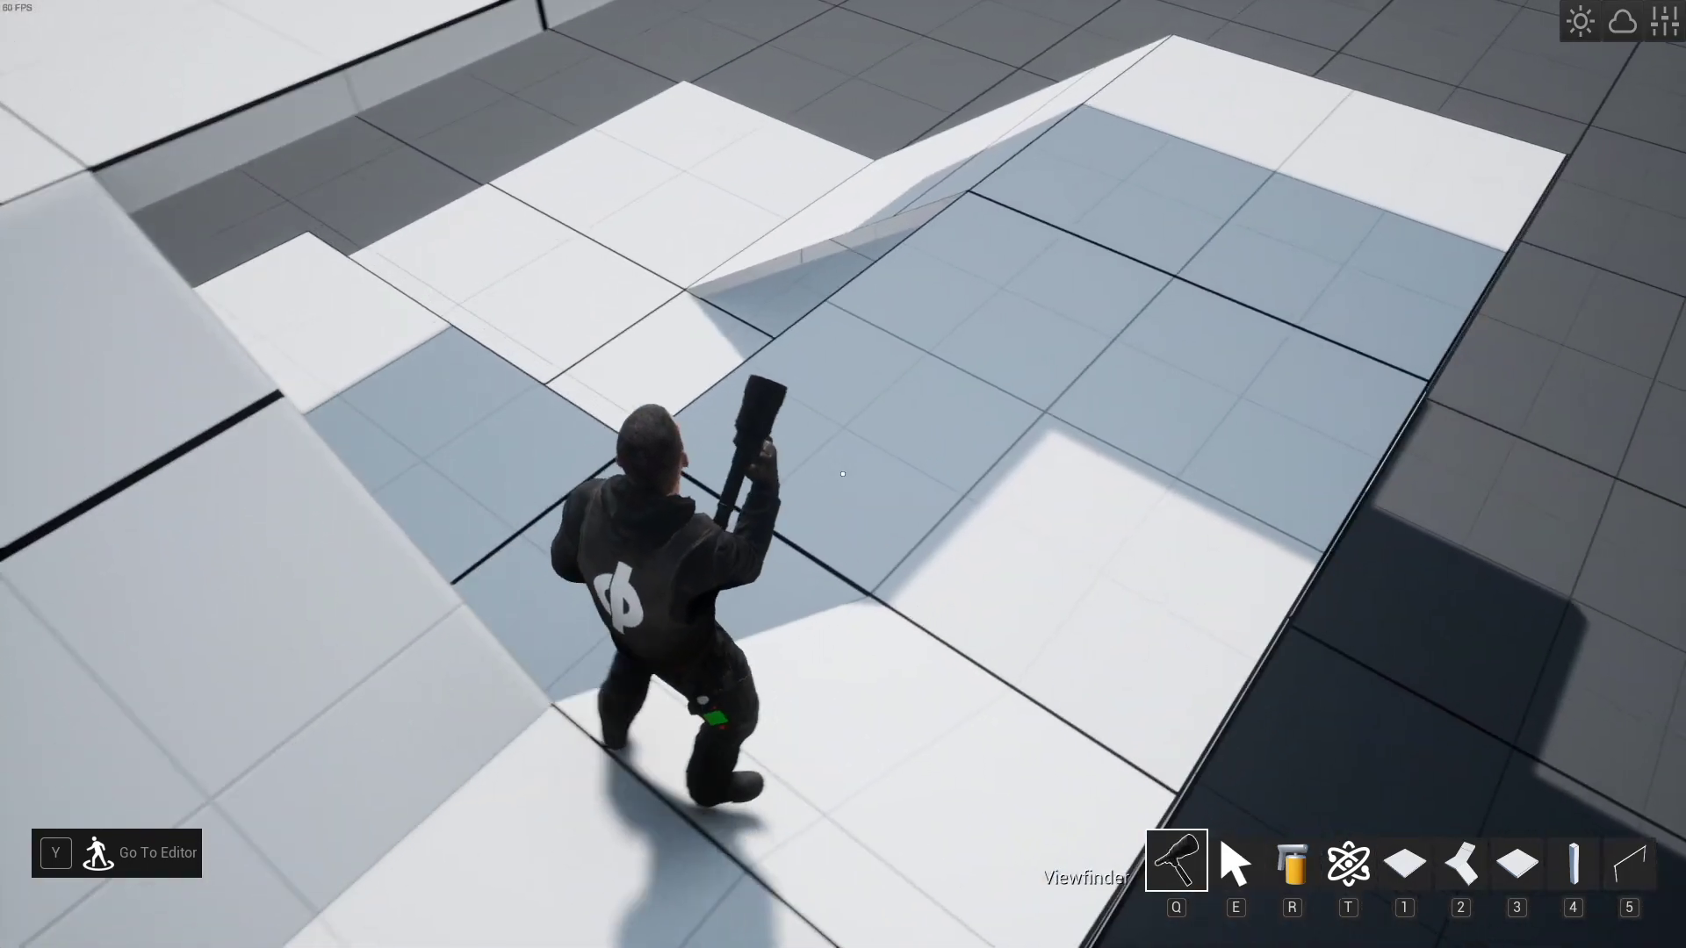
key("w")
key("w")
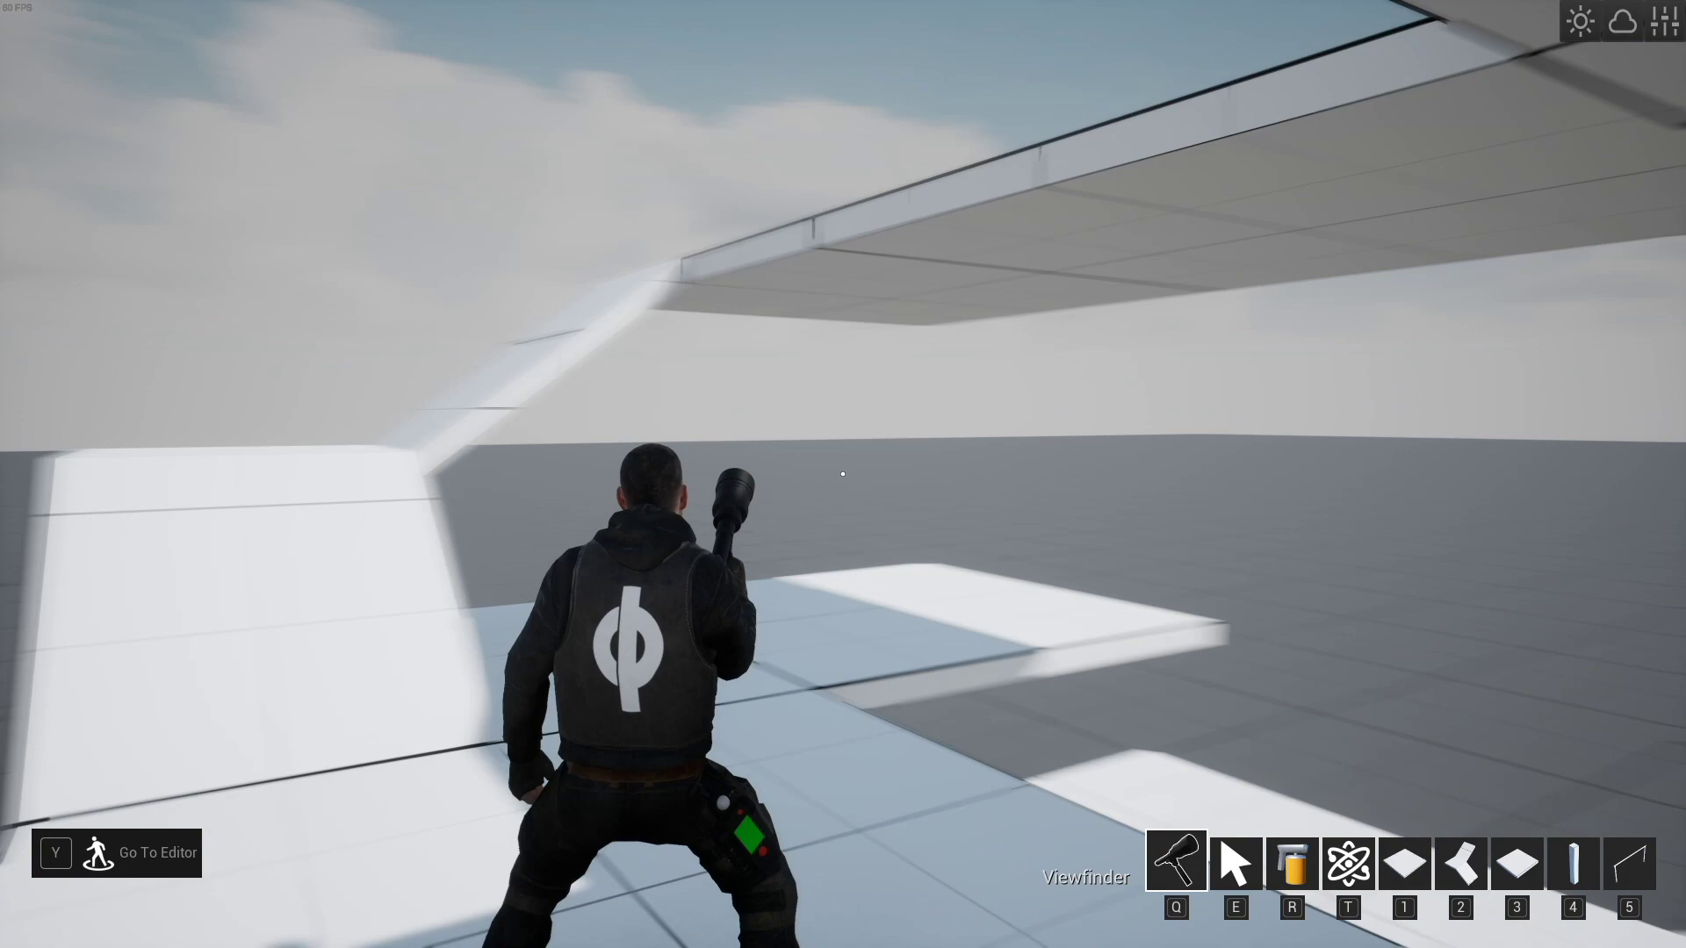
key("w")
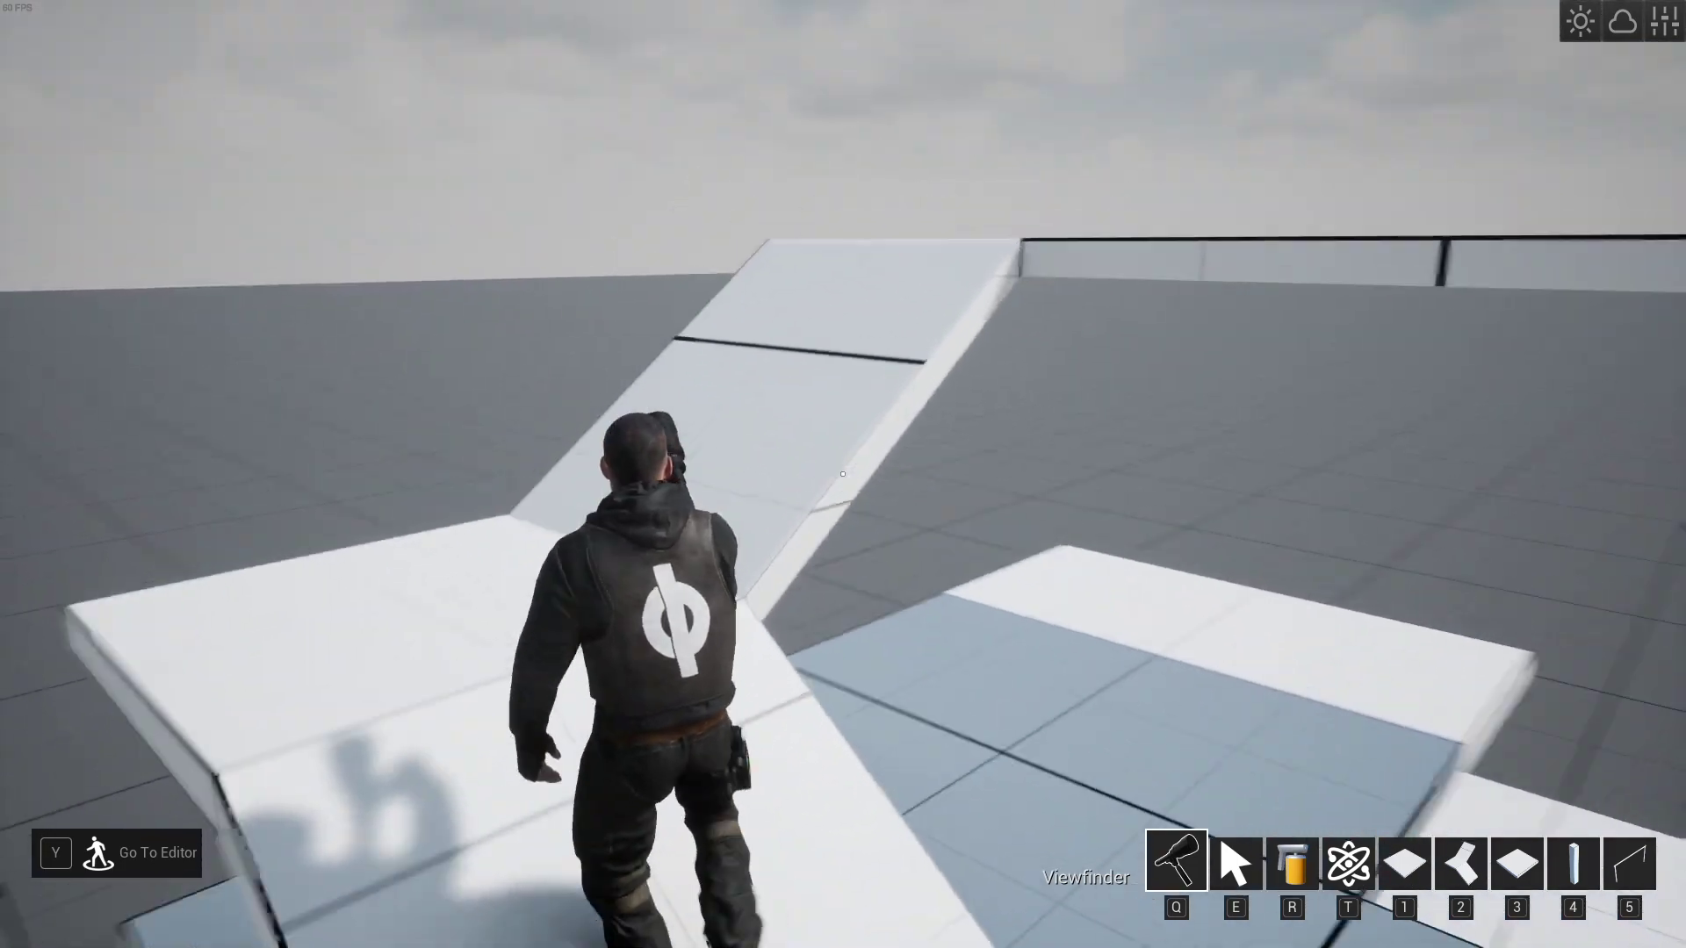
key("w")
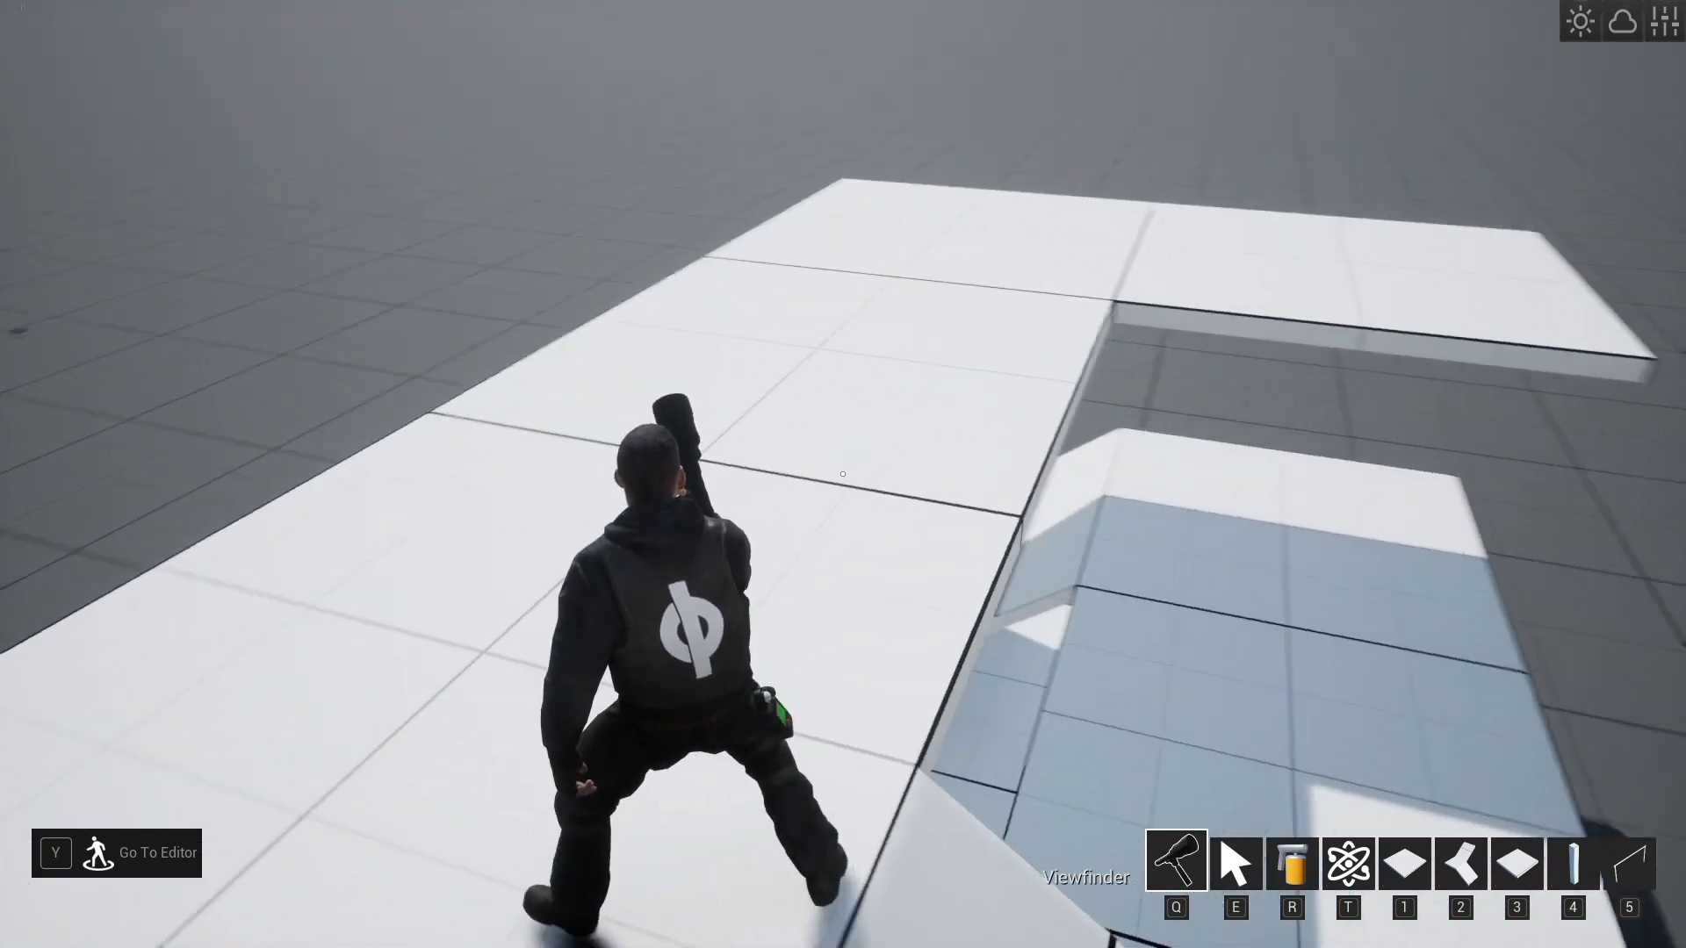
key("w")
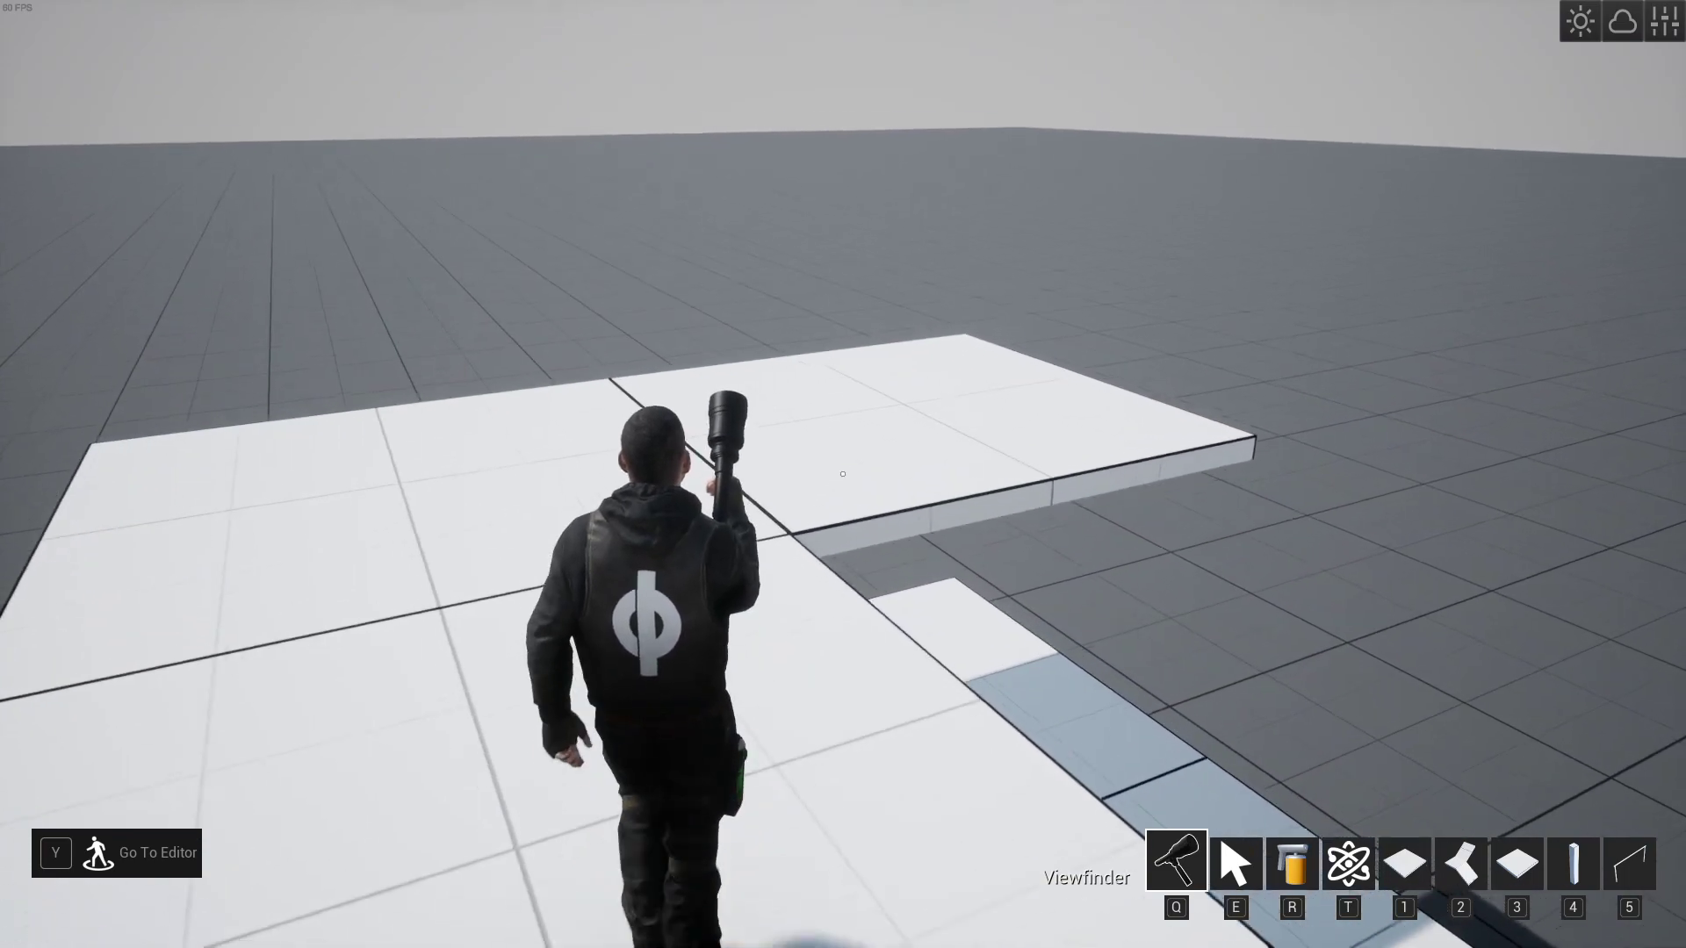
key("q")
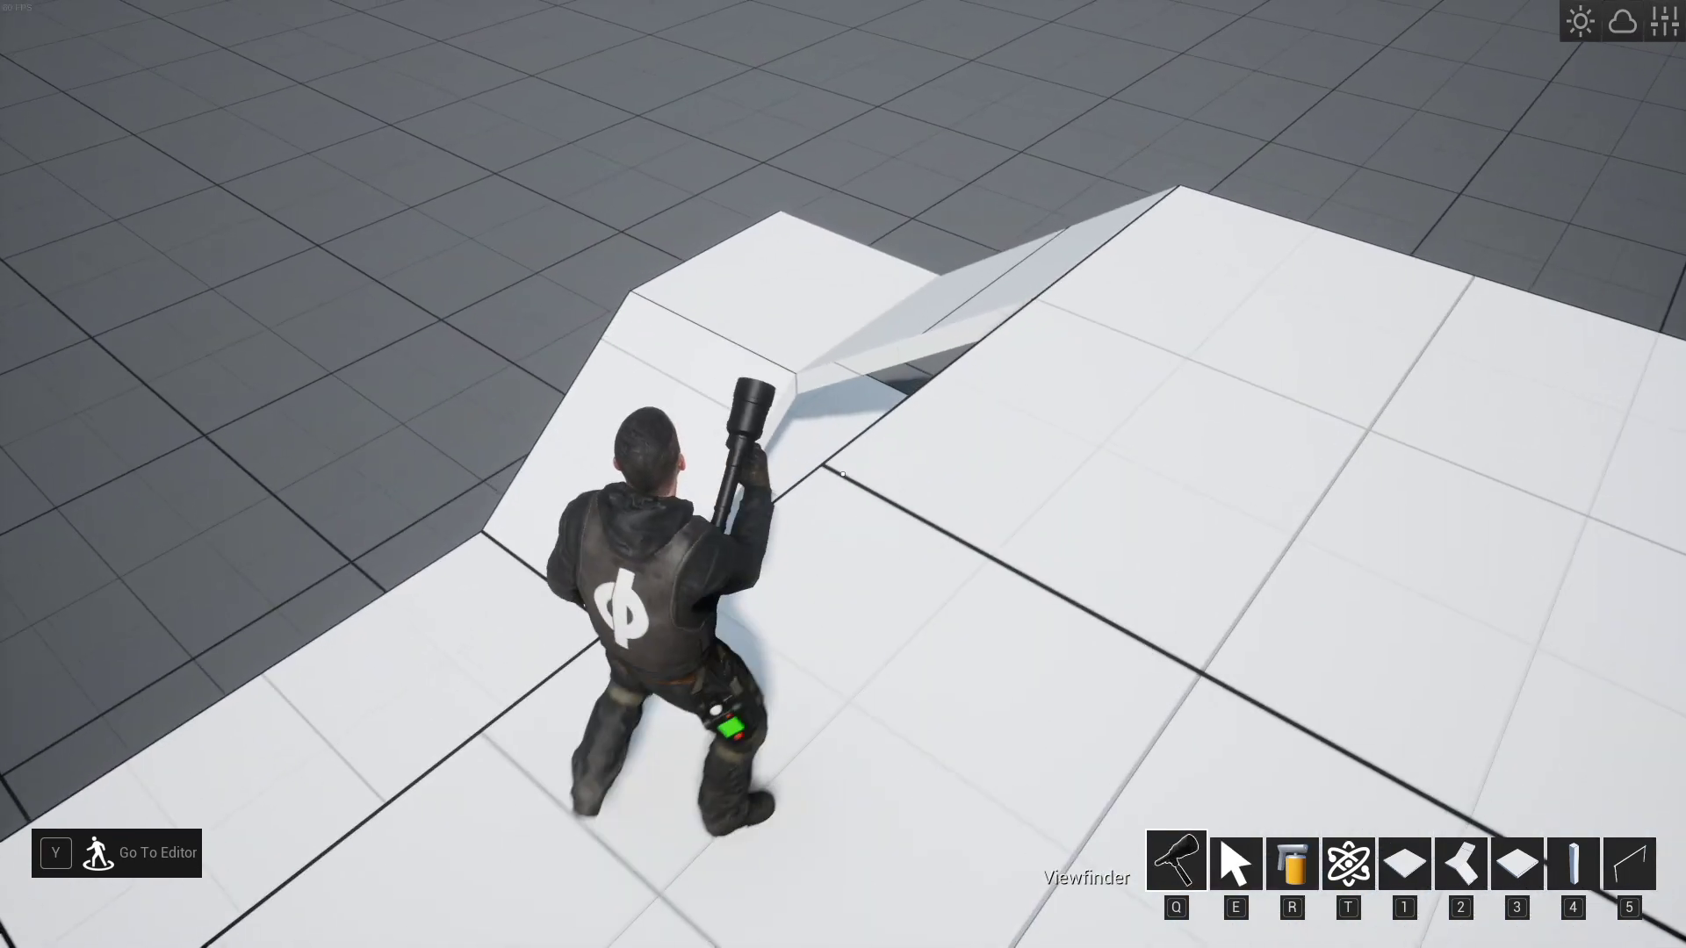
key("w")
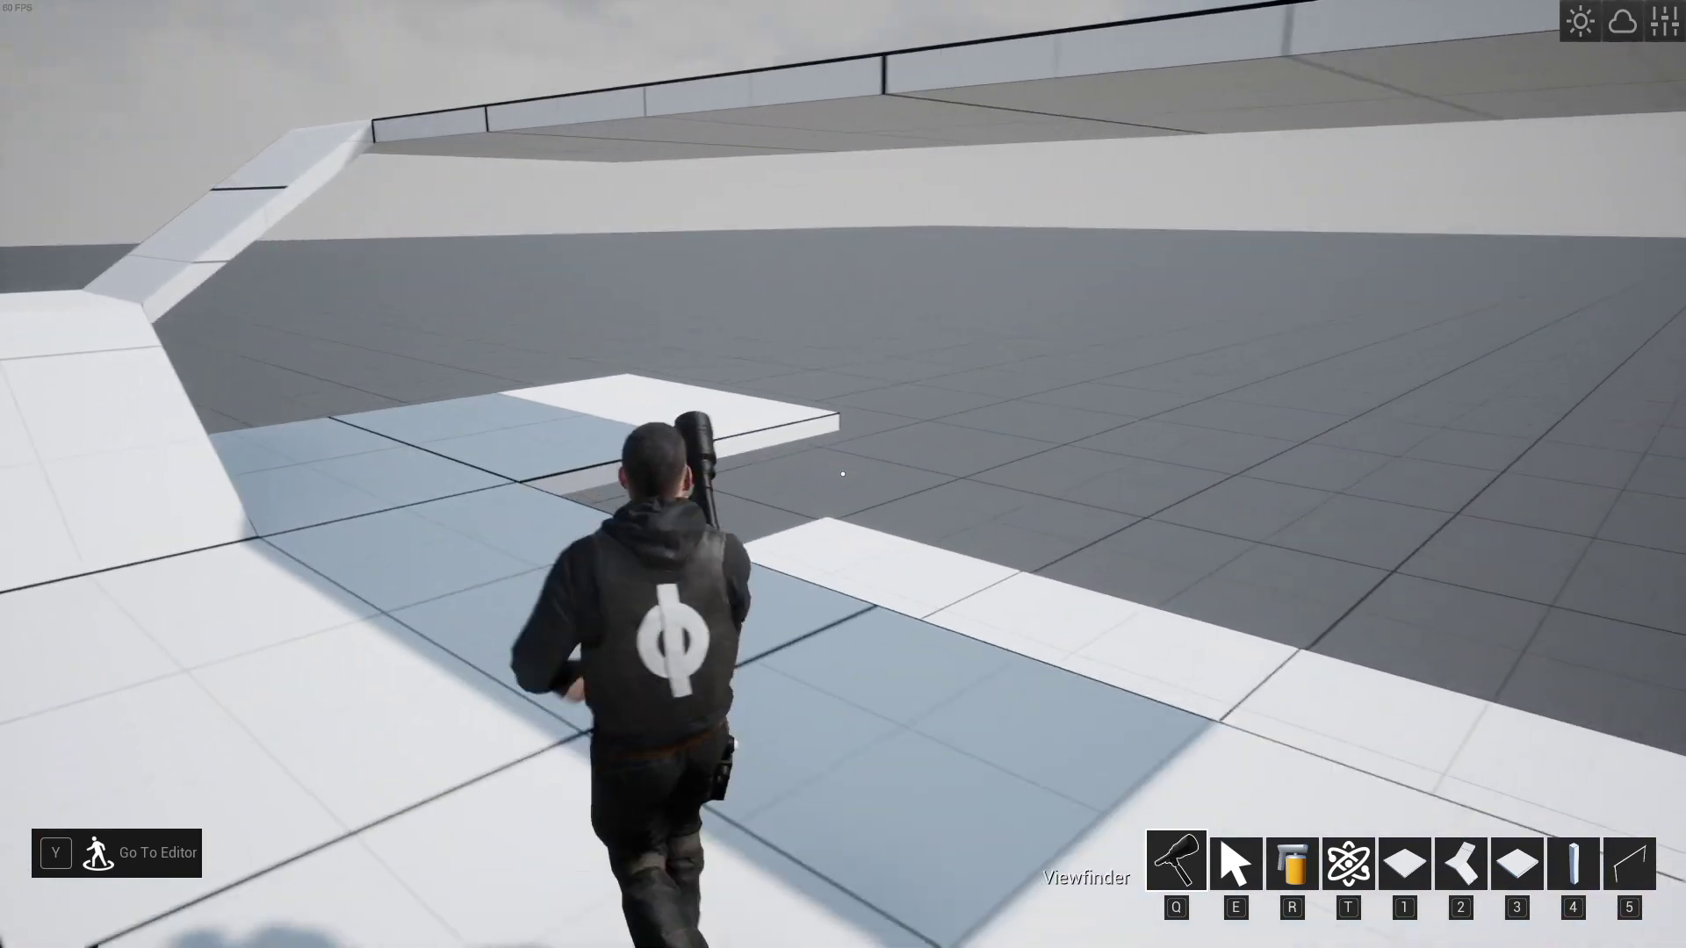
- Examine the whole multi-level structure from the ground outside, looking at the ramps, overhangs and floor undersides
key("s")
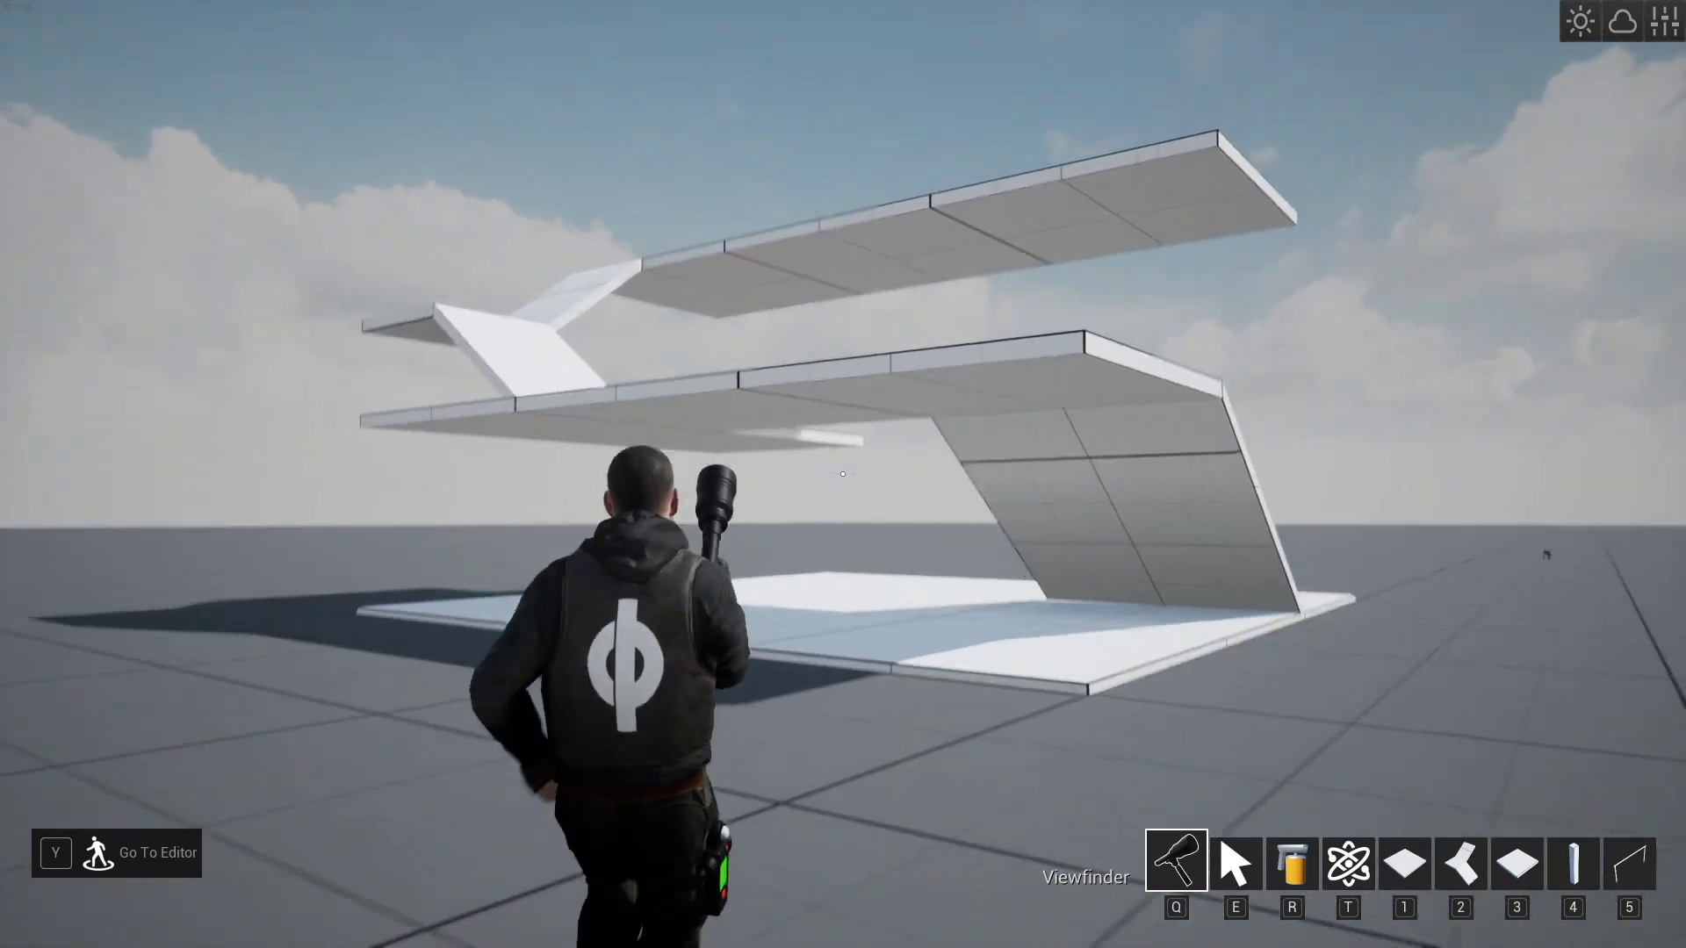
key("w")
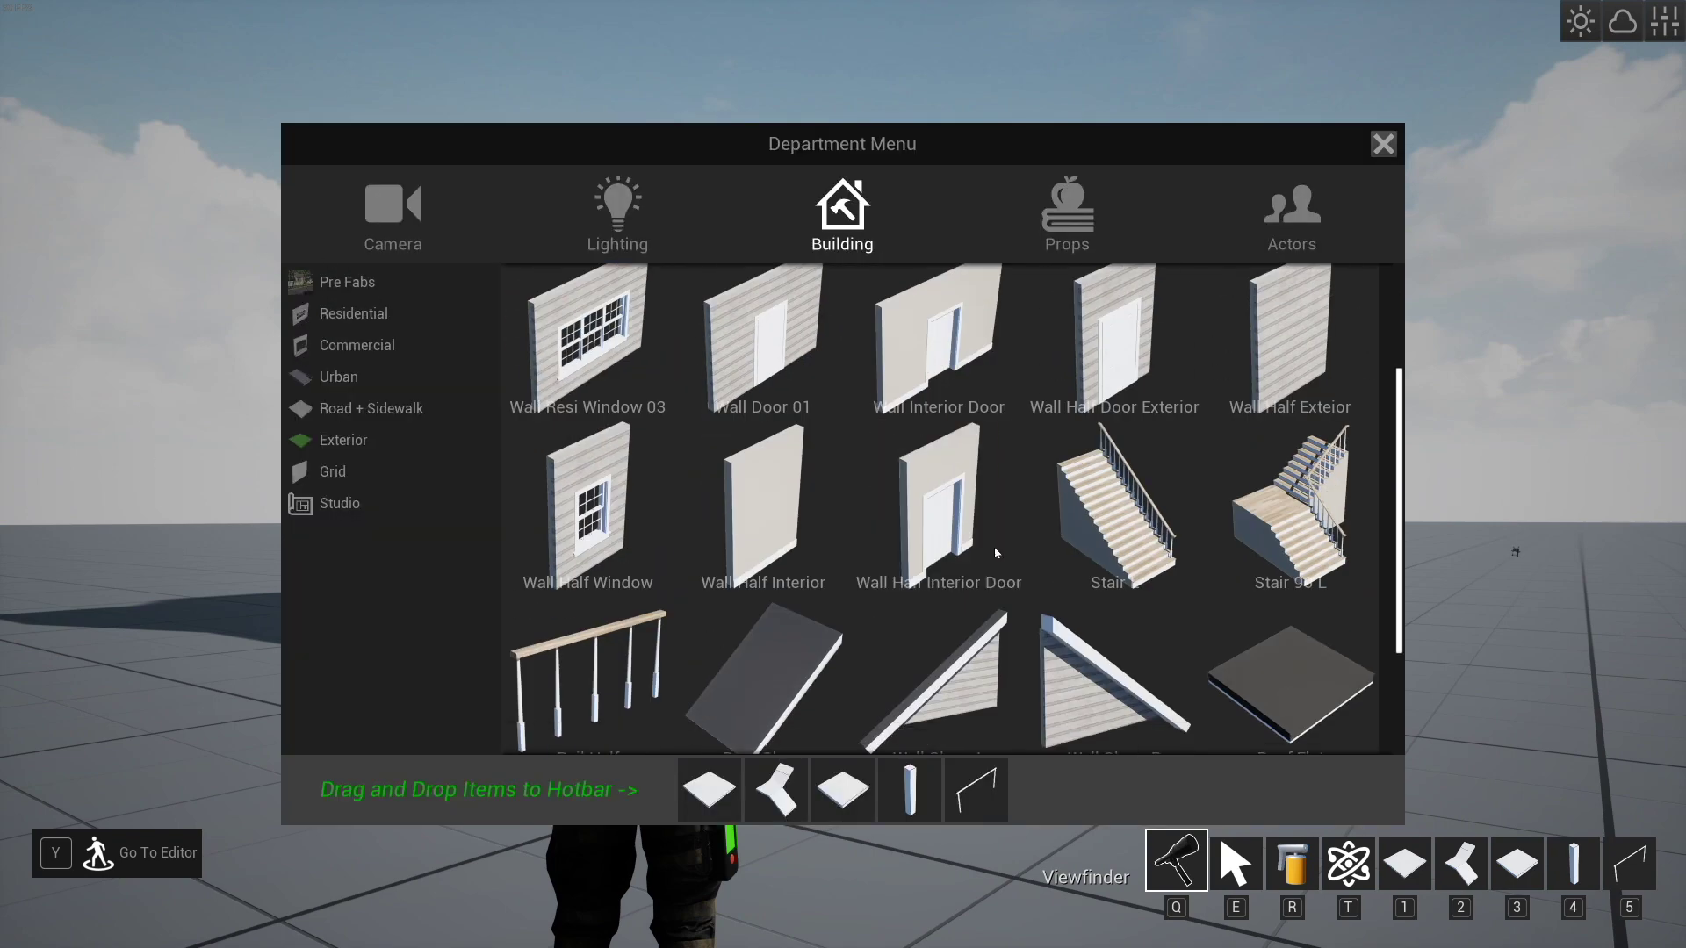
key("w")
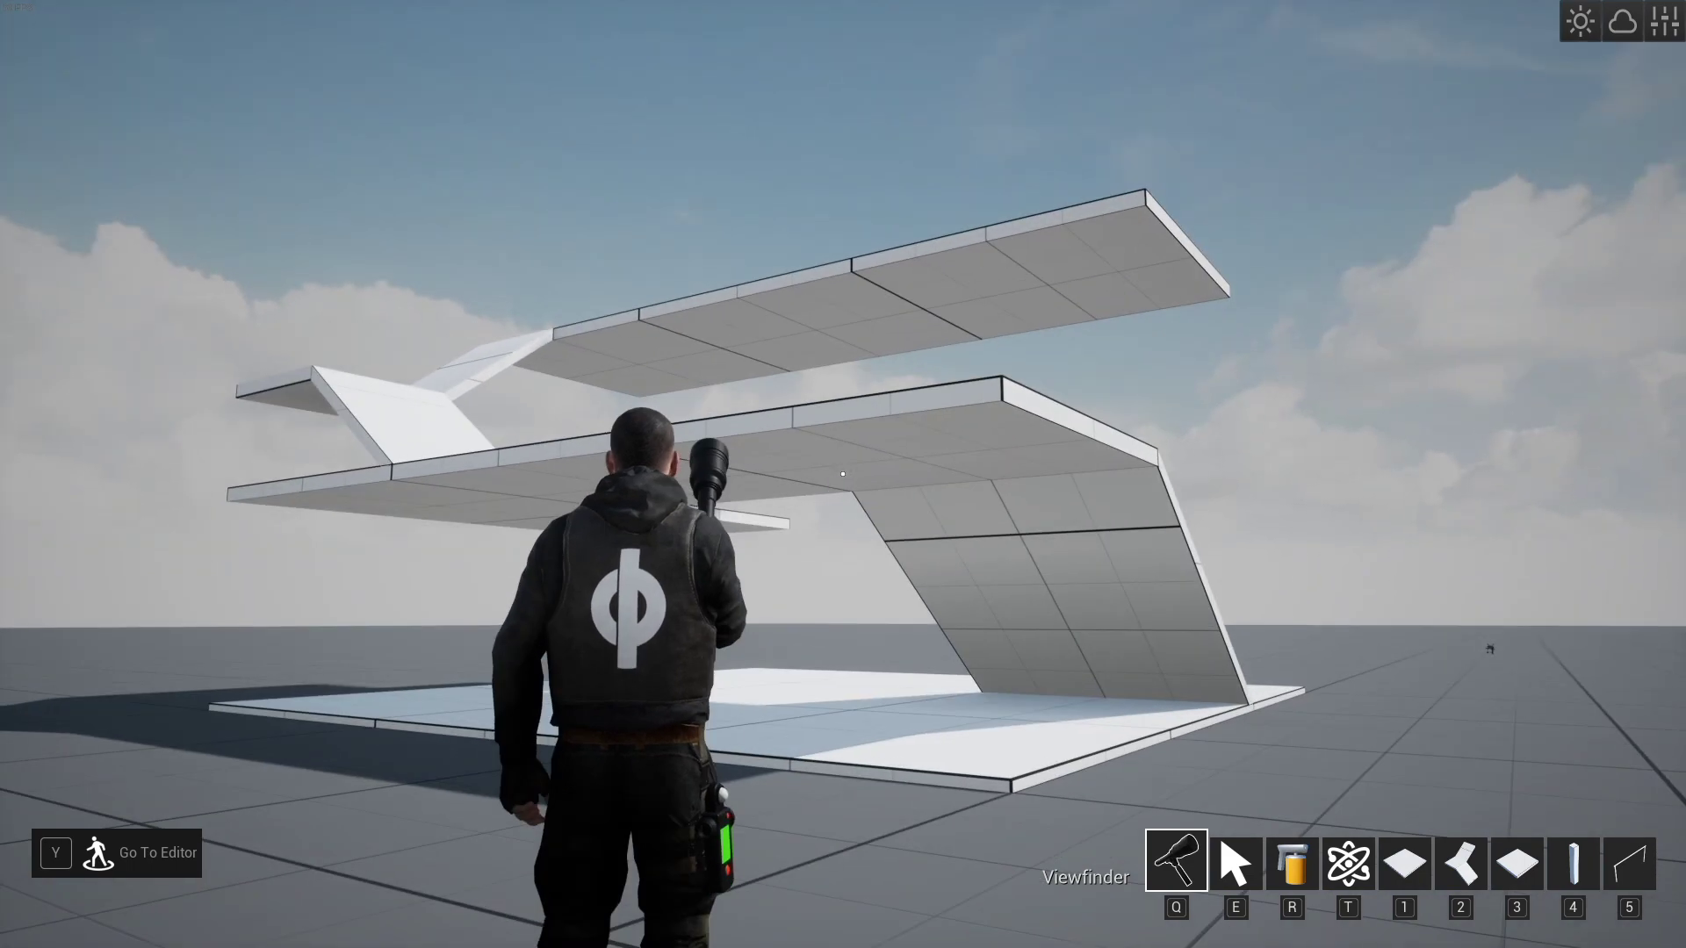
key("a")
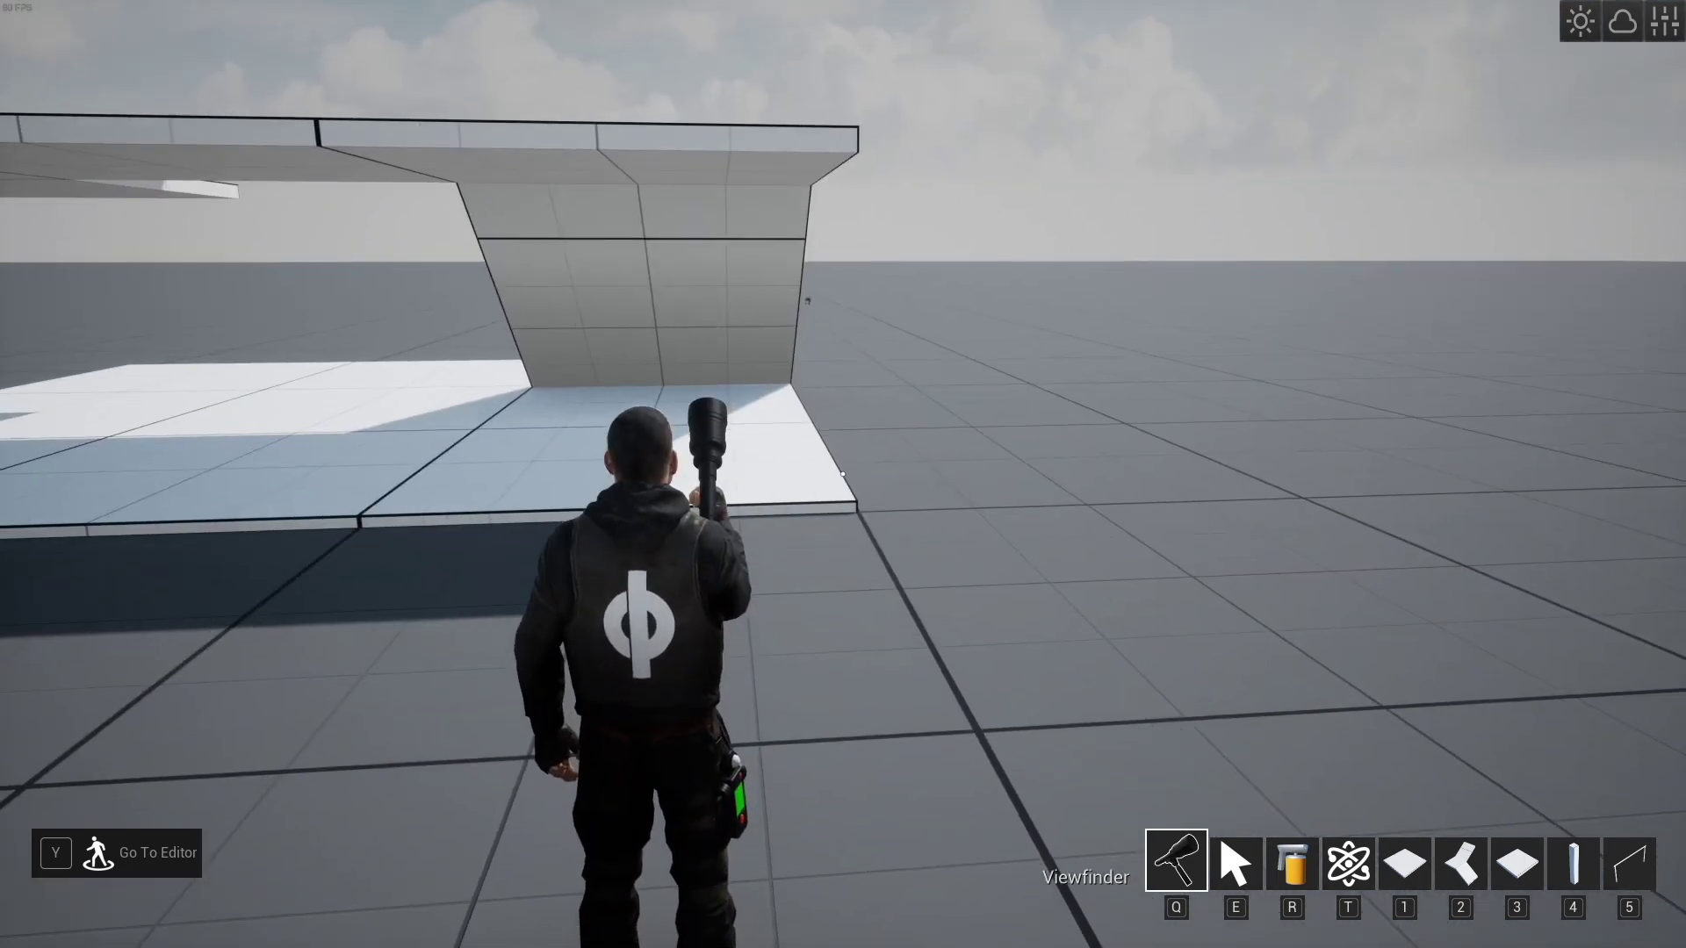
key("w")
key("d")
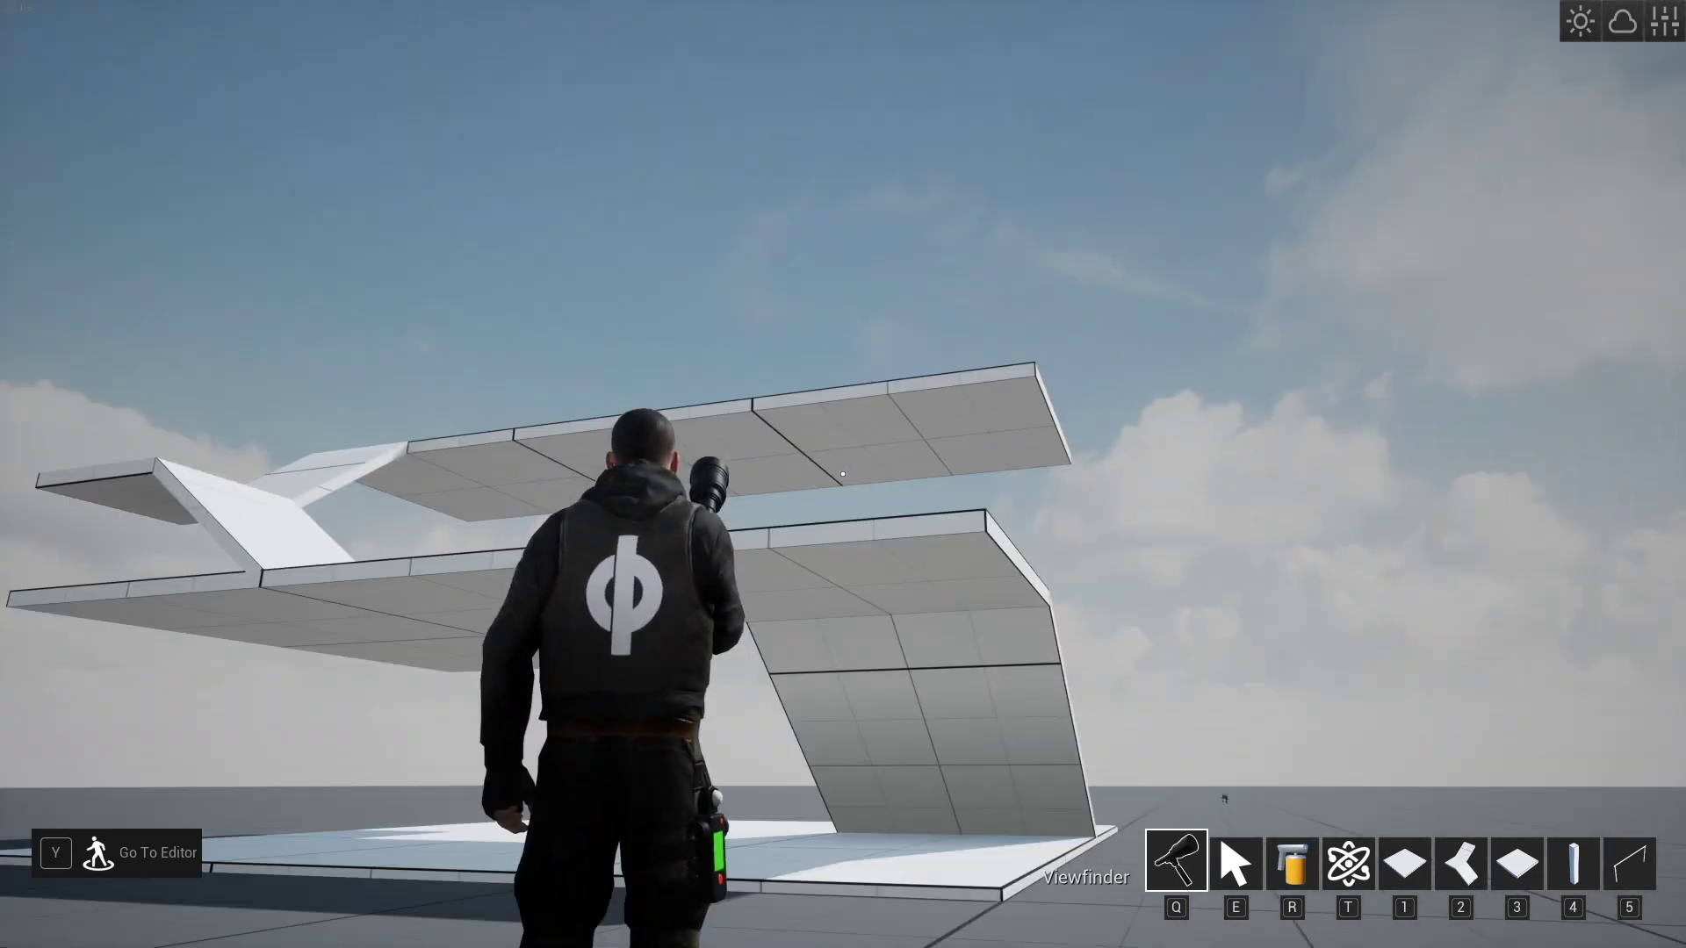
key("w")
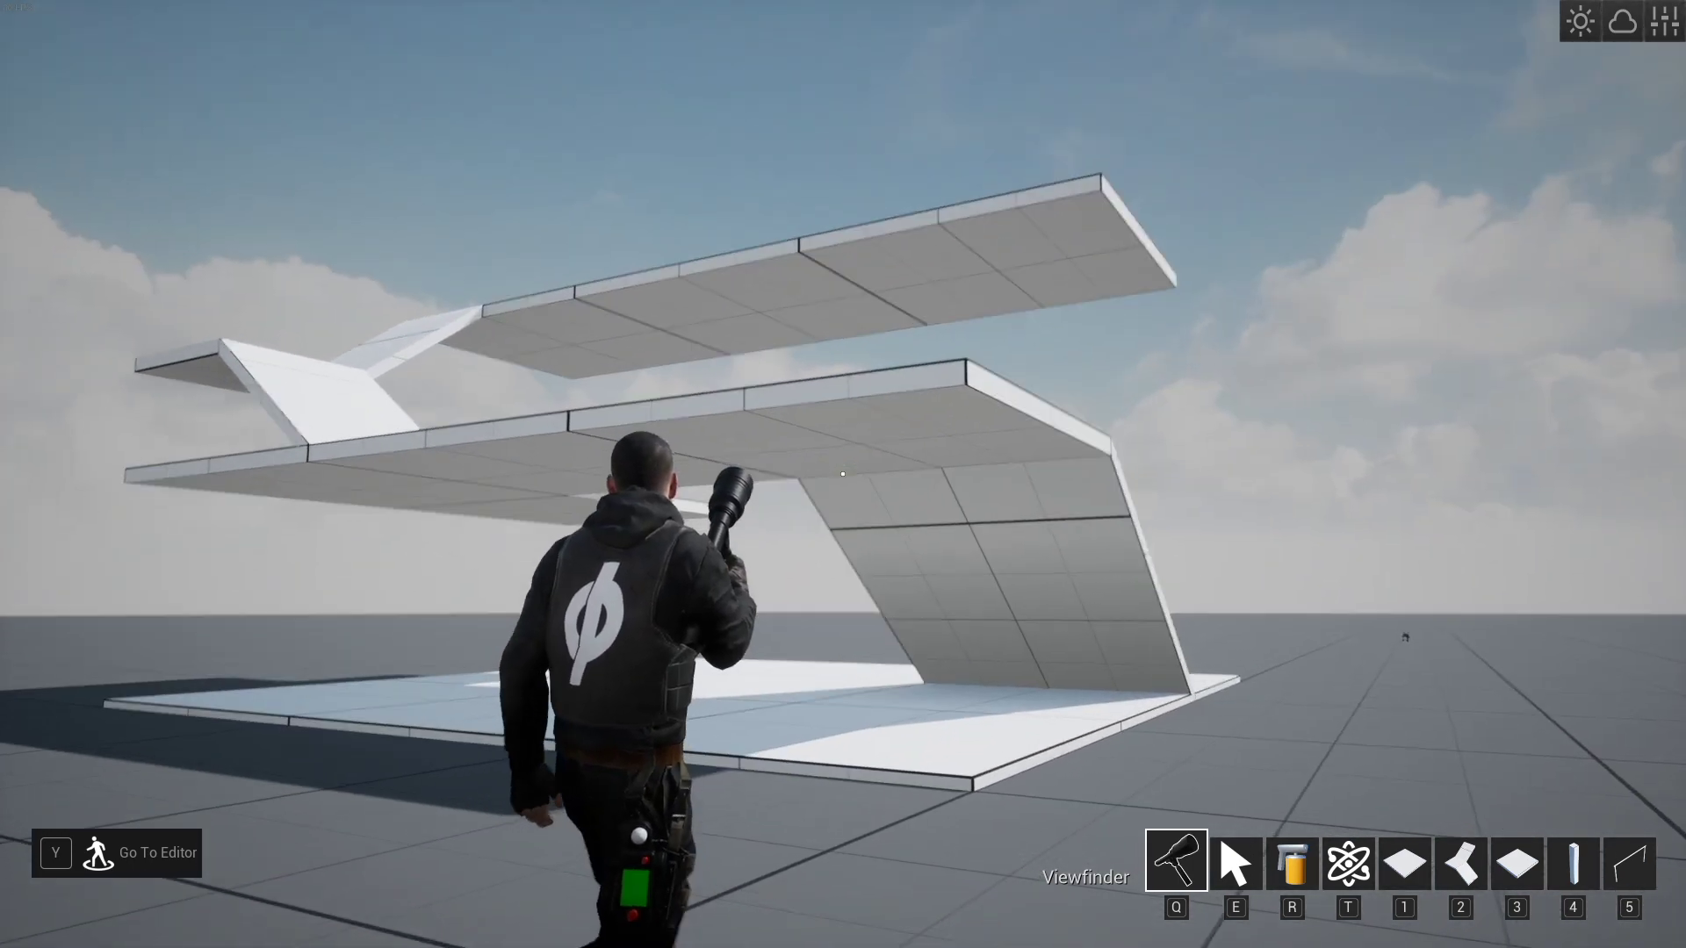
key("w")
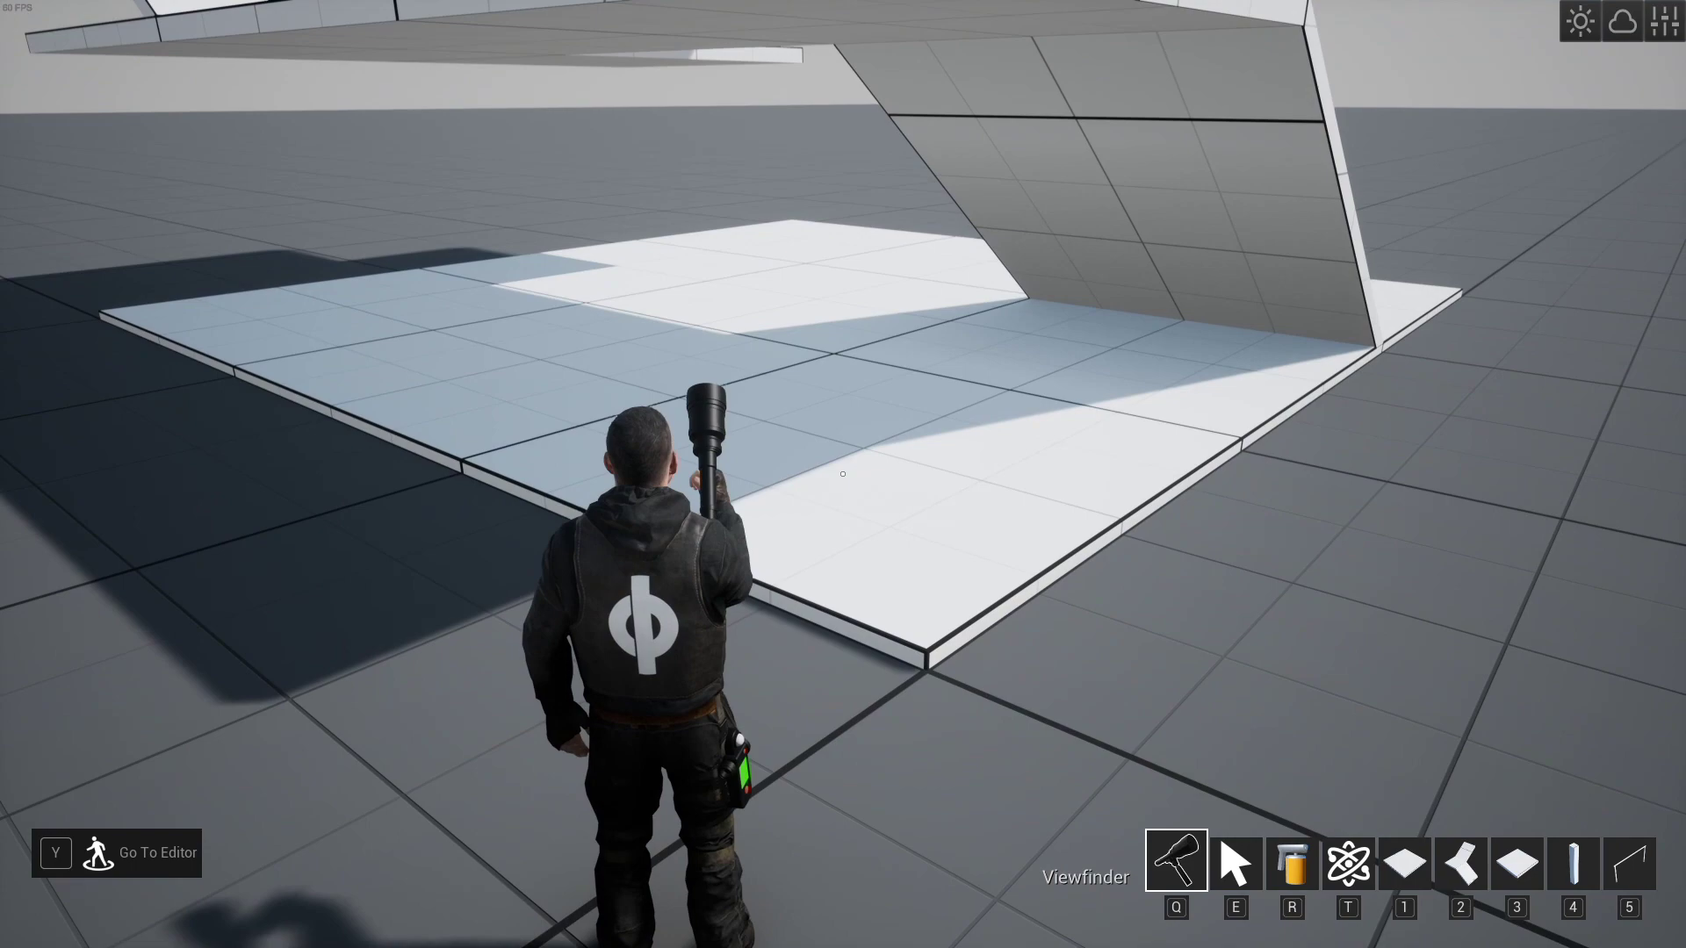
key("s")
key("d")
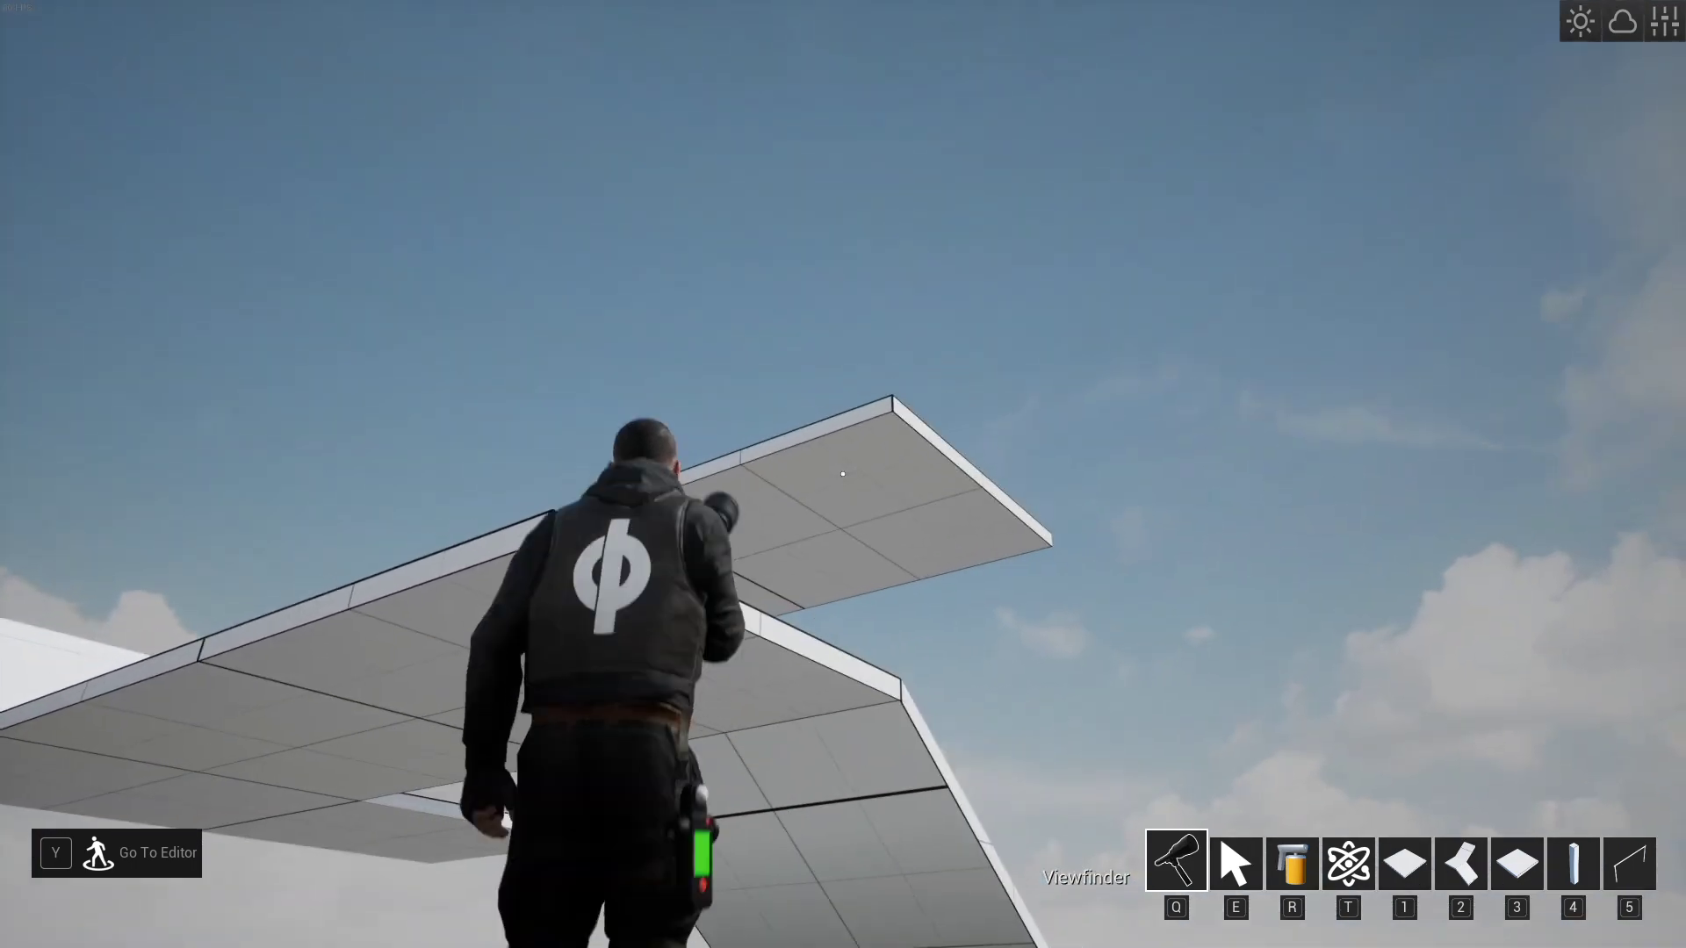
key("w")
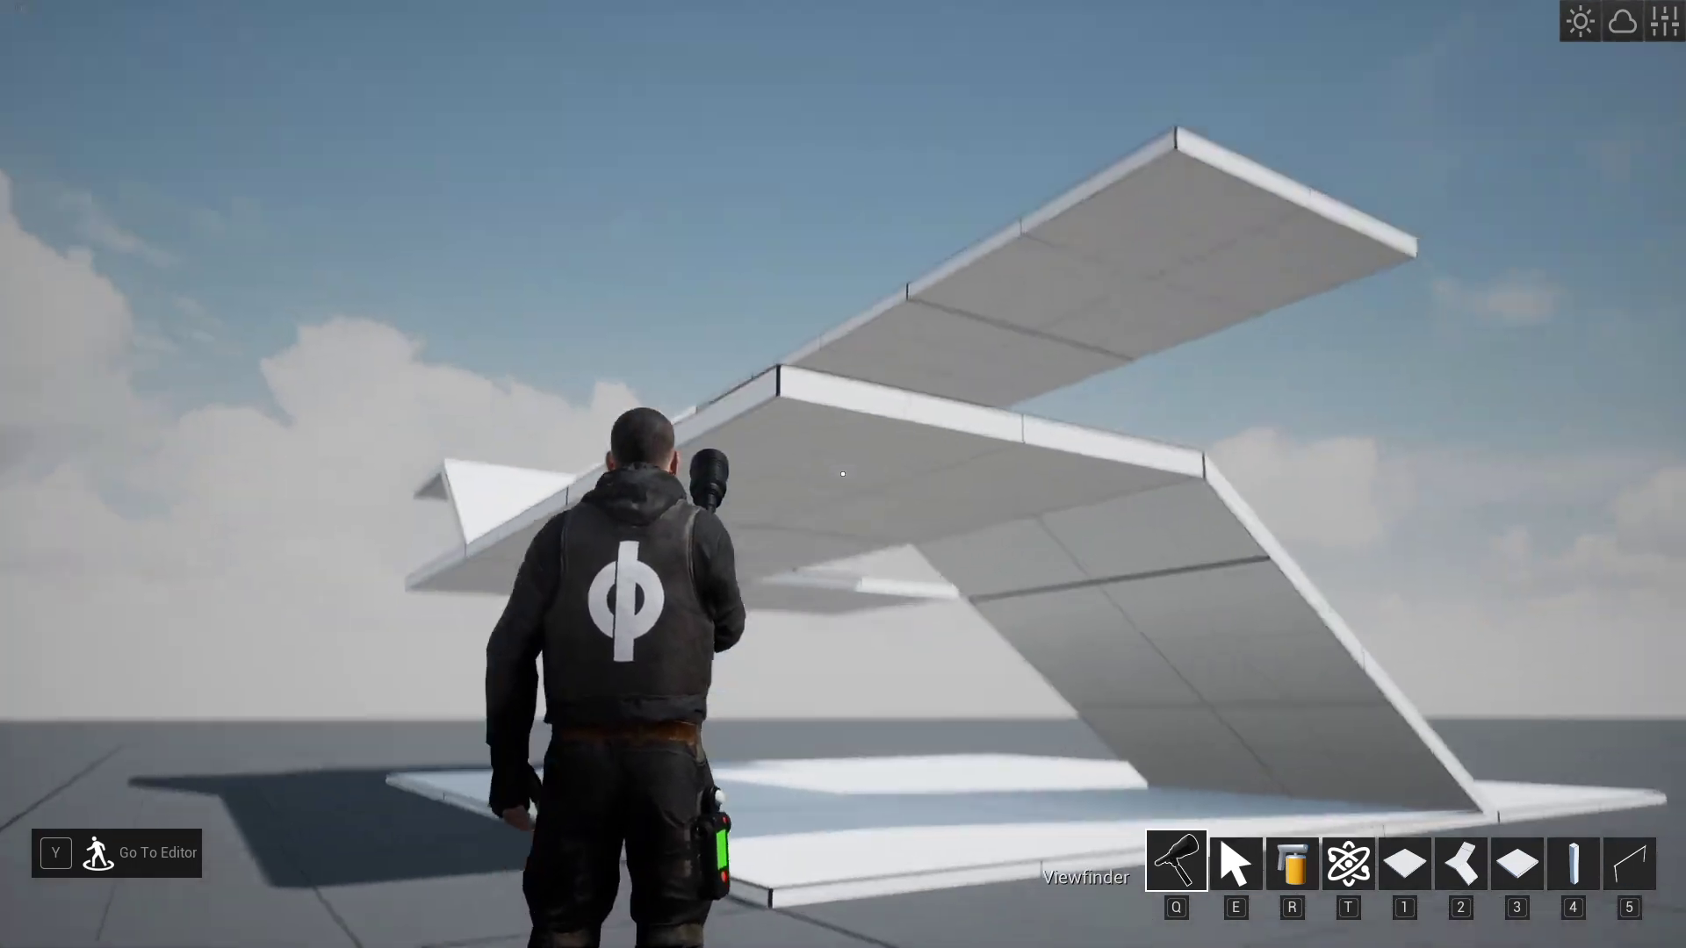
key("d")
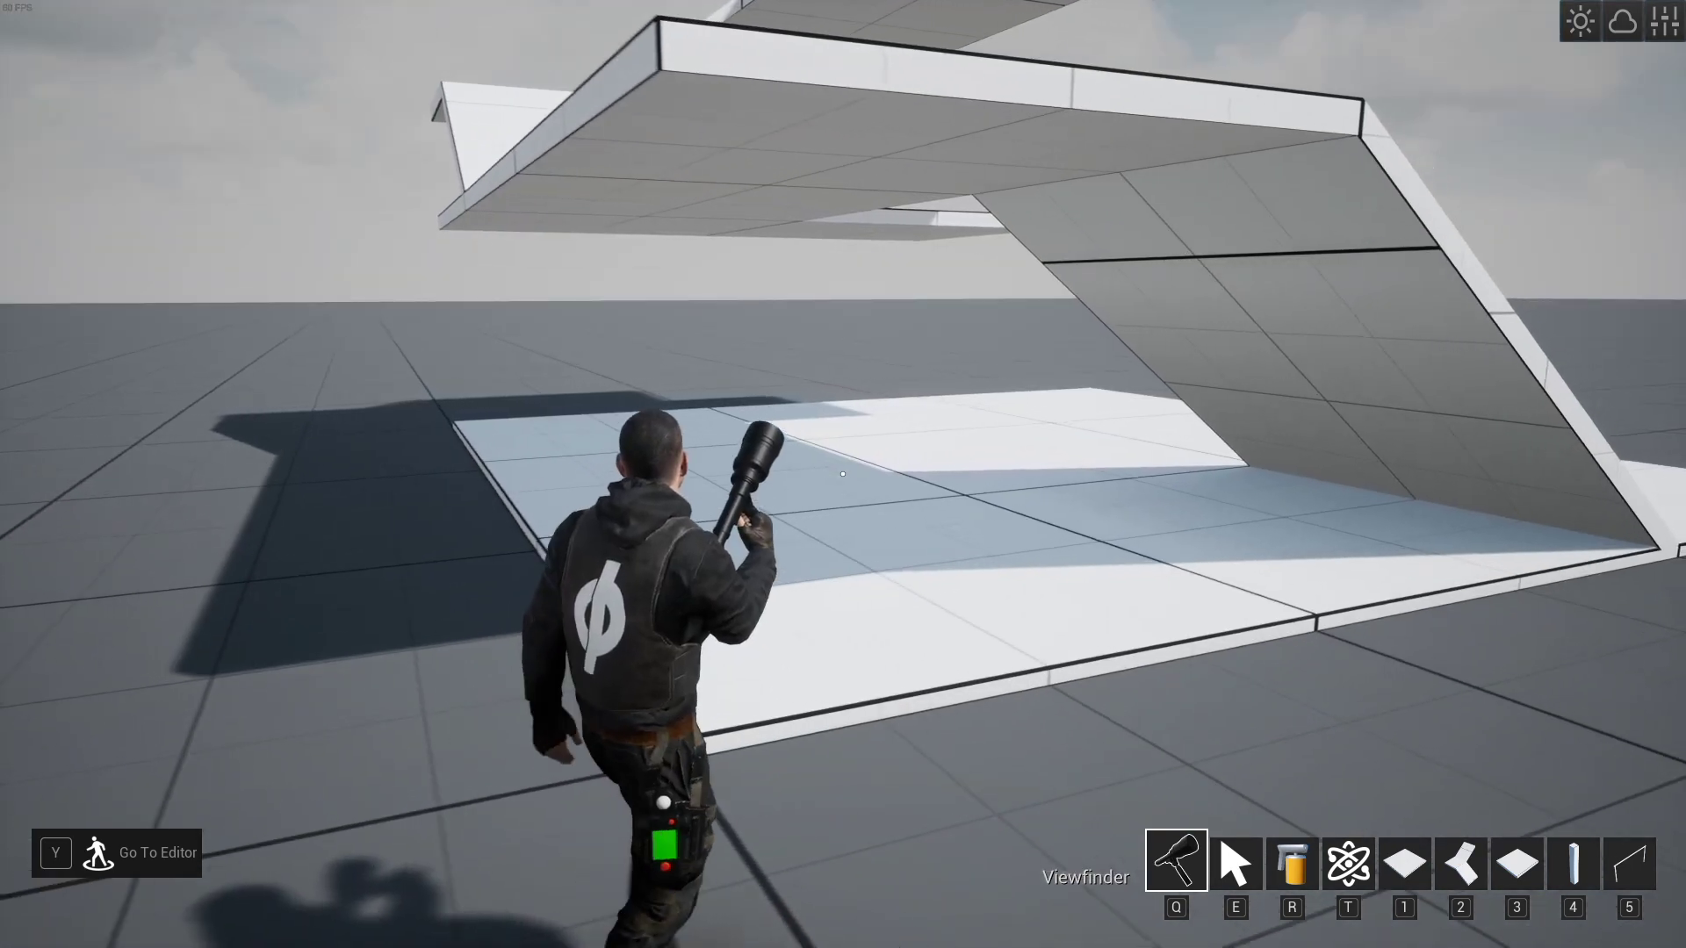
- Open the Department Menu and compare the Building pieces in the Commercial and Urban categories
key("Tab")
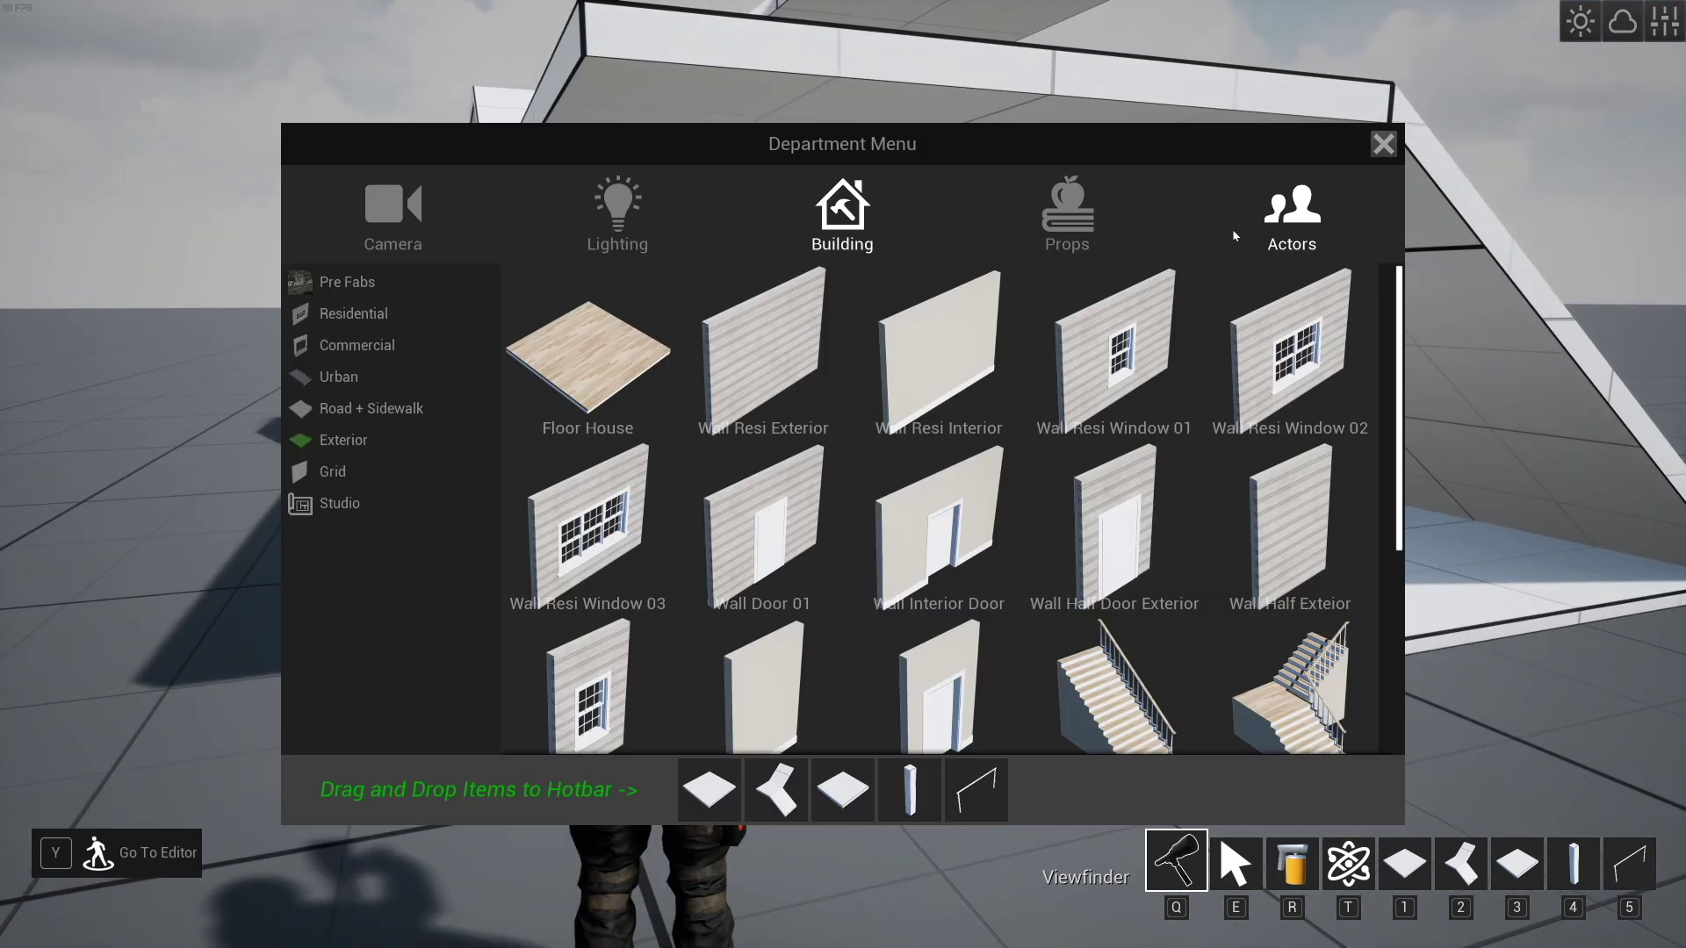
left_click(387, 345)
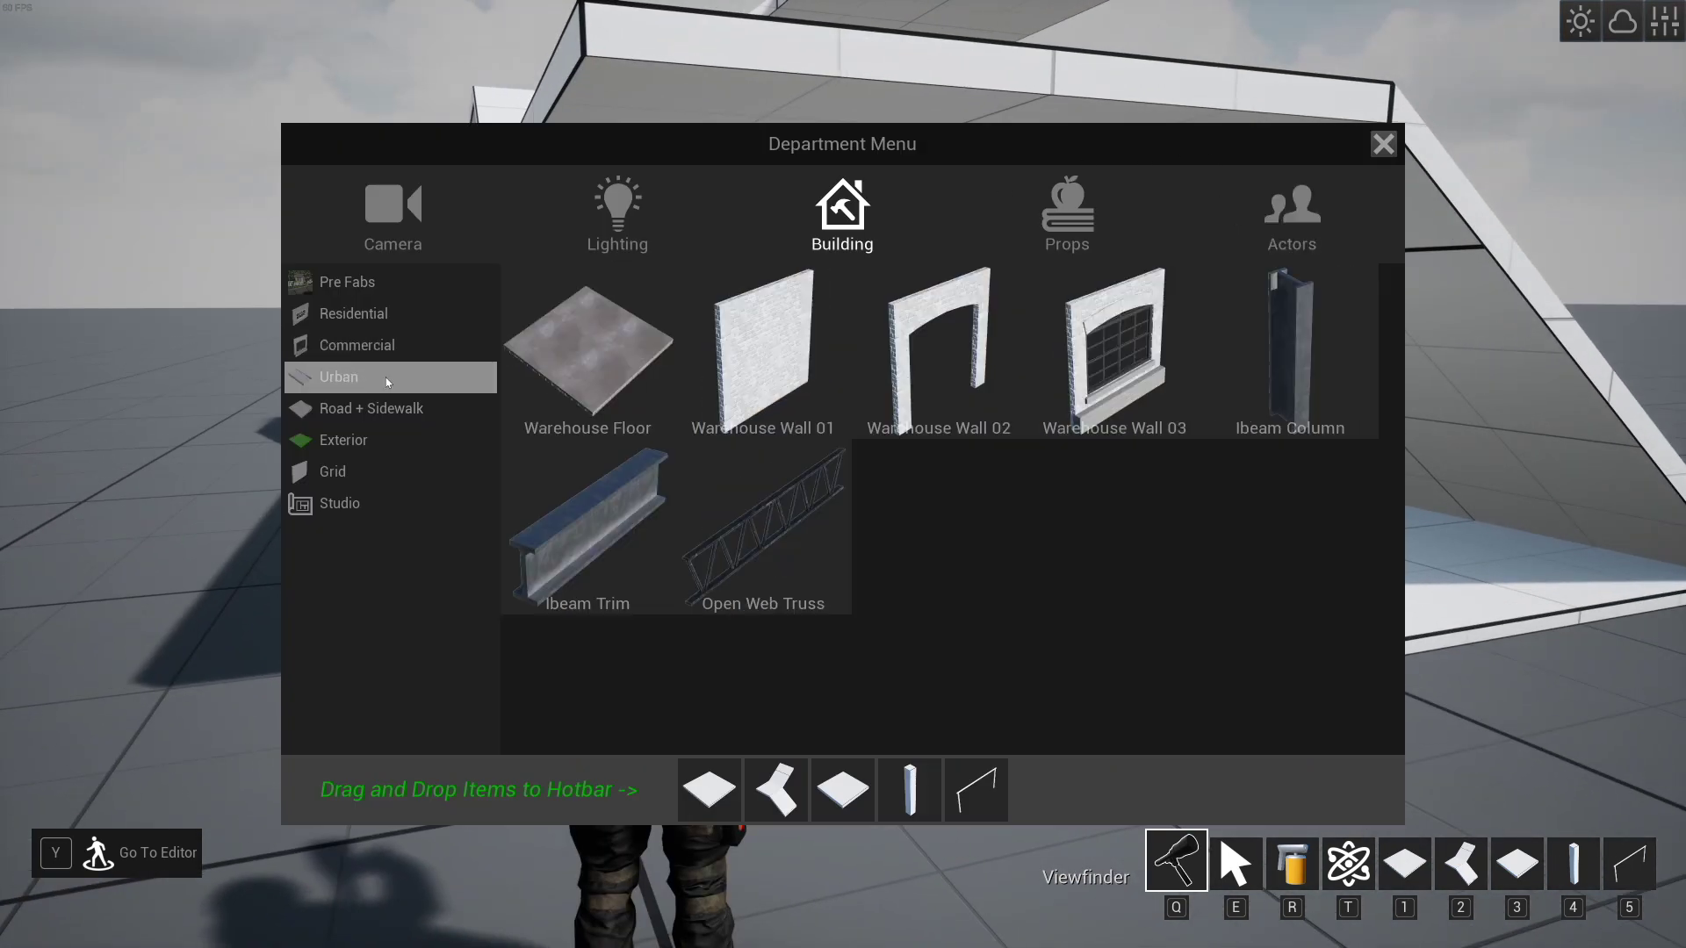
left_click(387, 378)
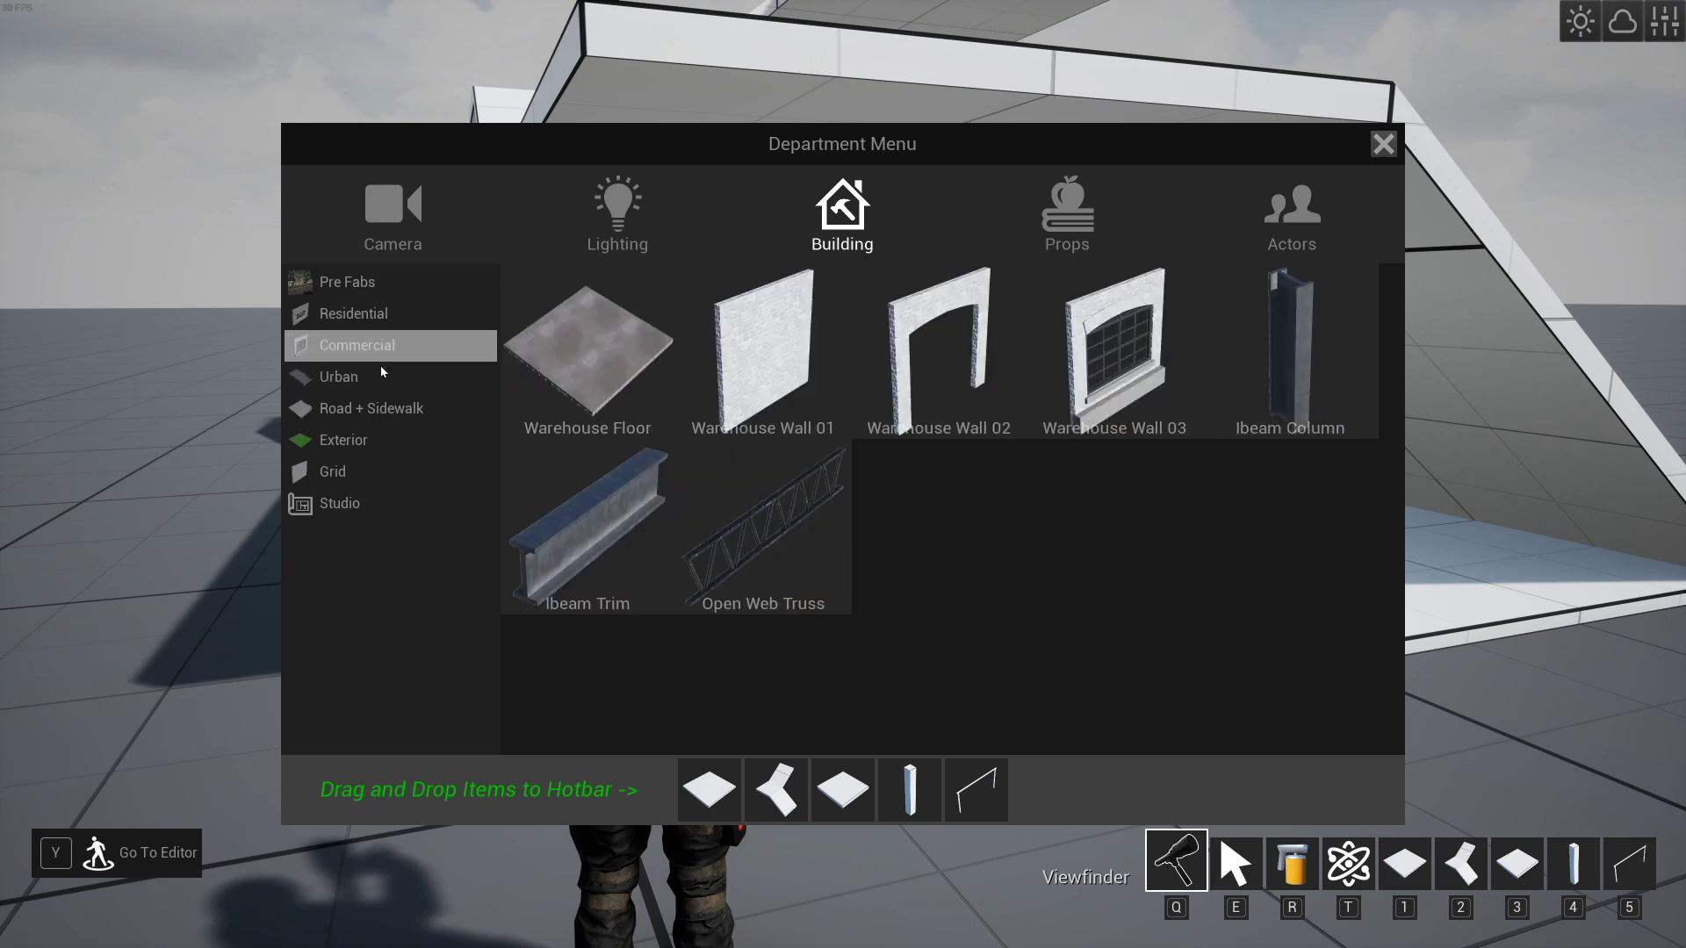
left_click(381, 372)
left_click(377, 370)
left_click(376, 353)
left_click(373, 373)
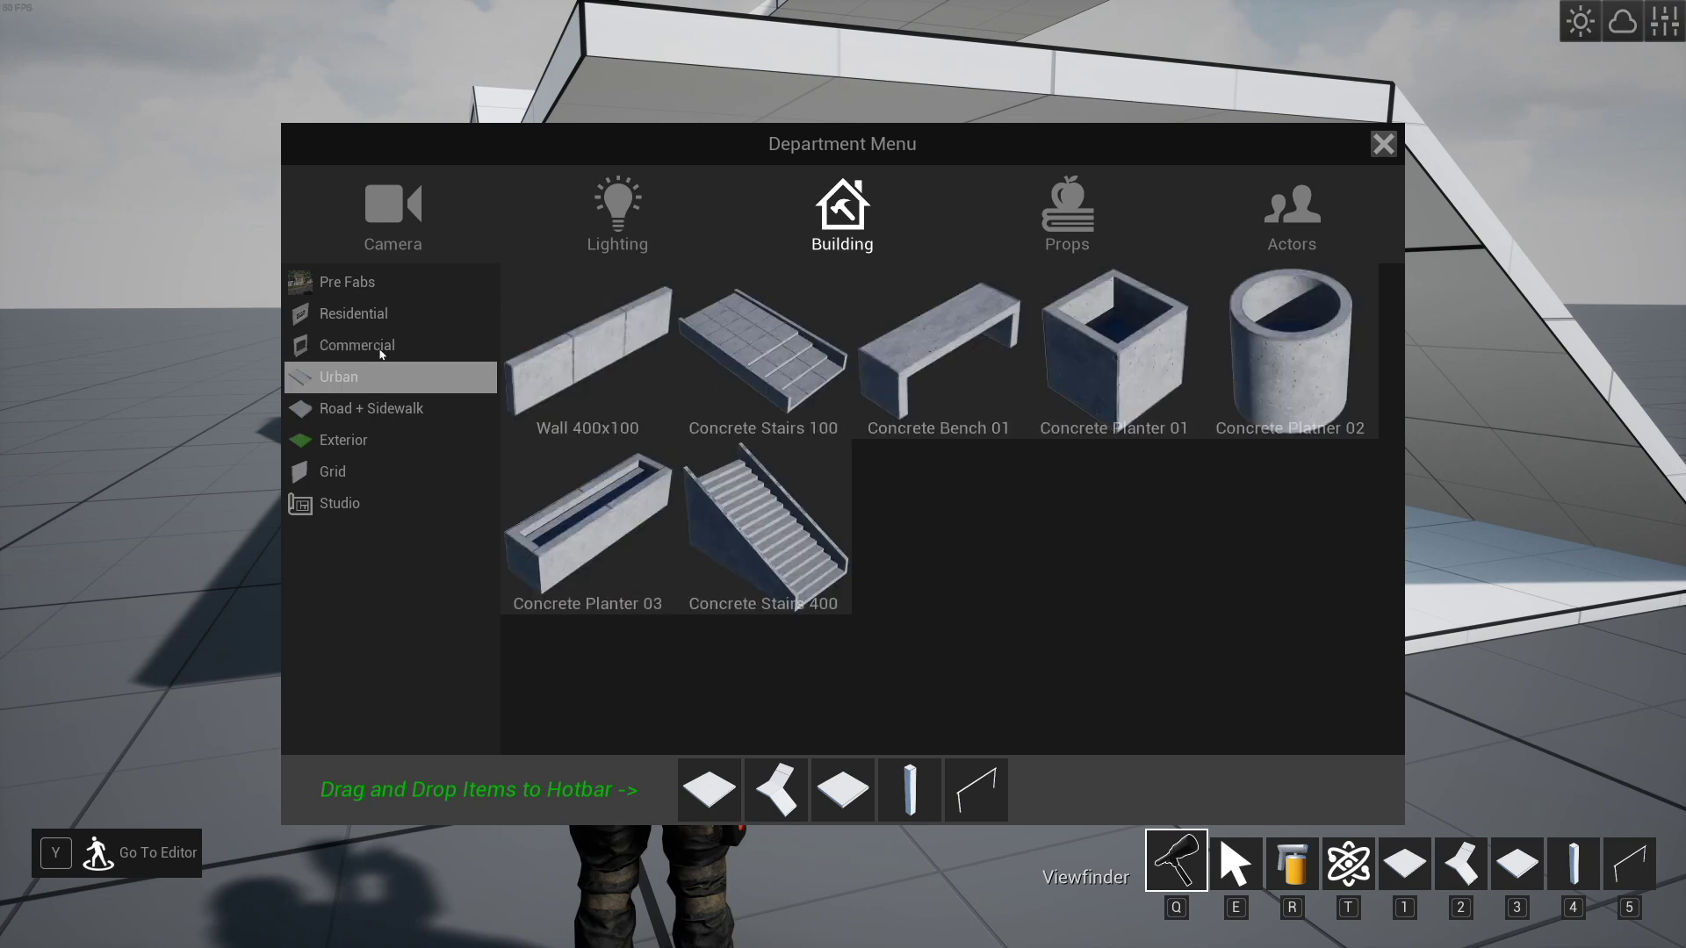
left_click(380, 353)
left_click(384, 374)
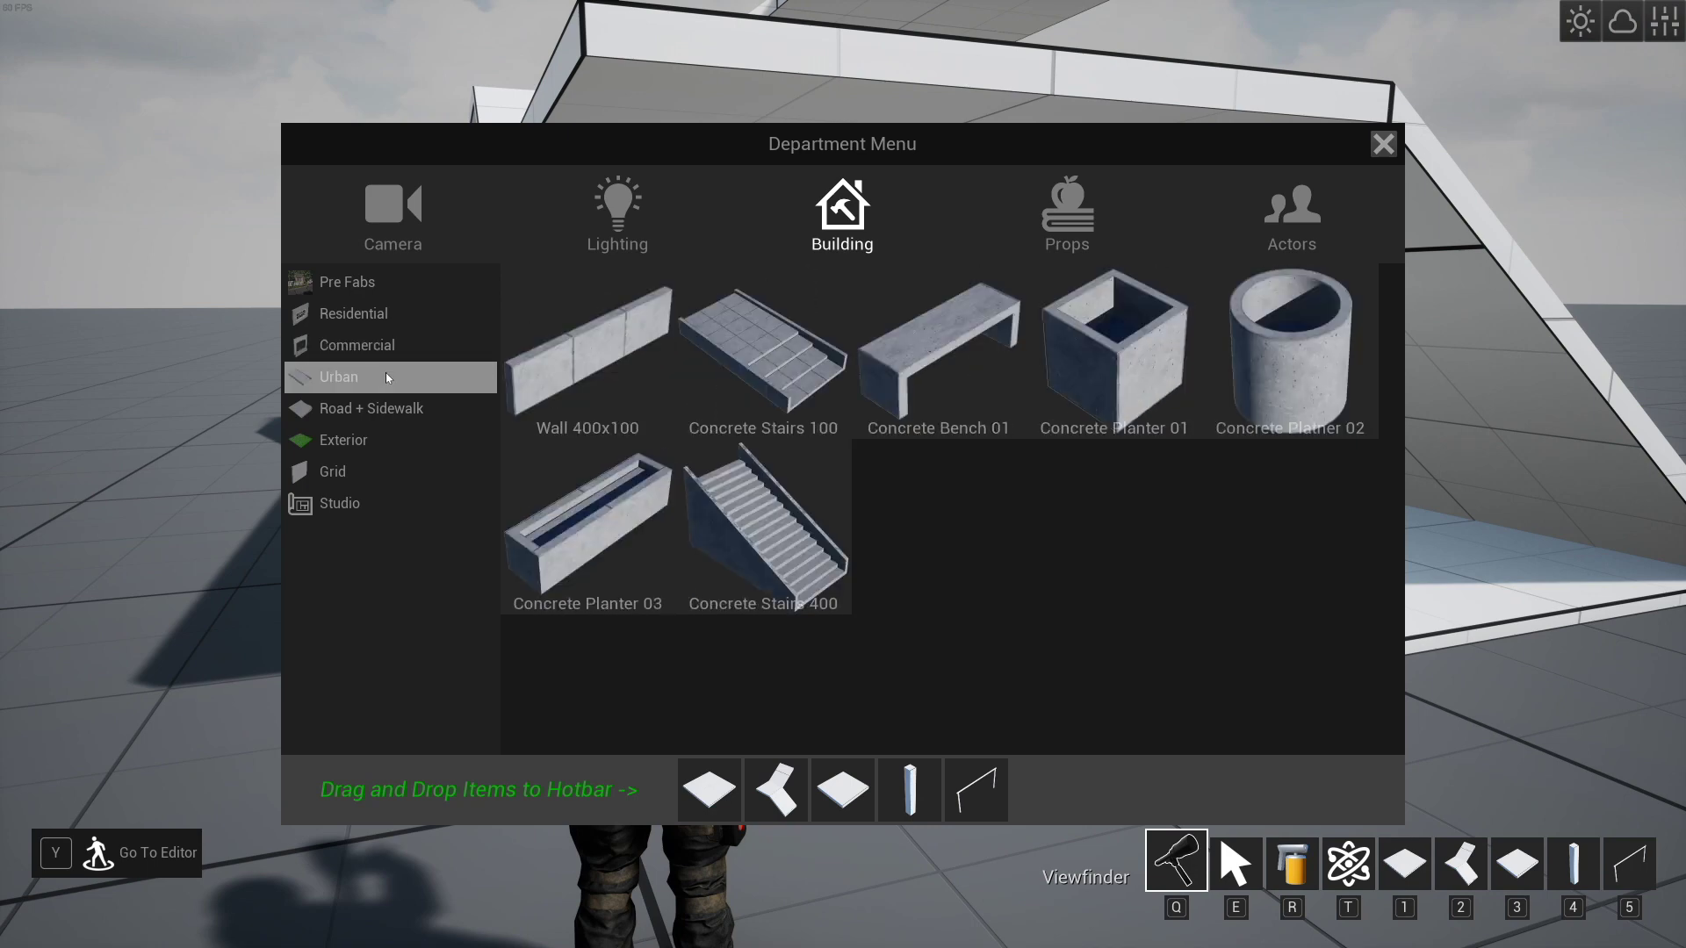
- Close the Department Menu and climb both ramps to the third-level floor
left_click(1383, 146)
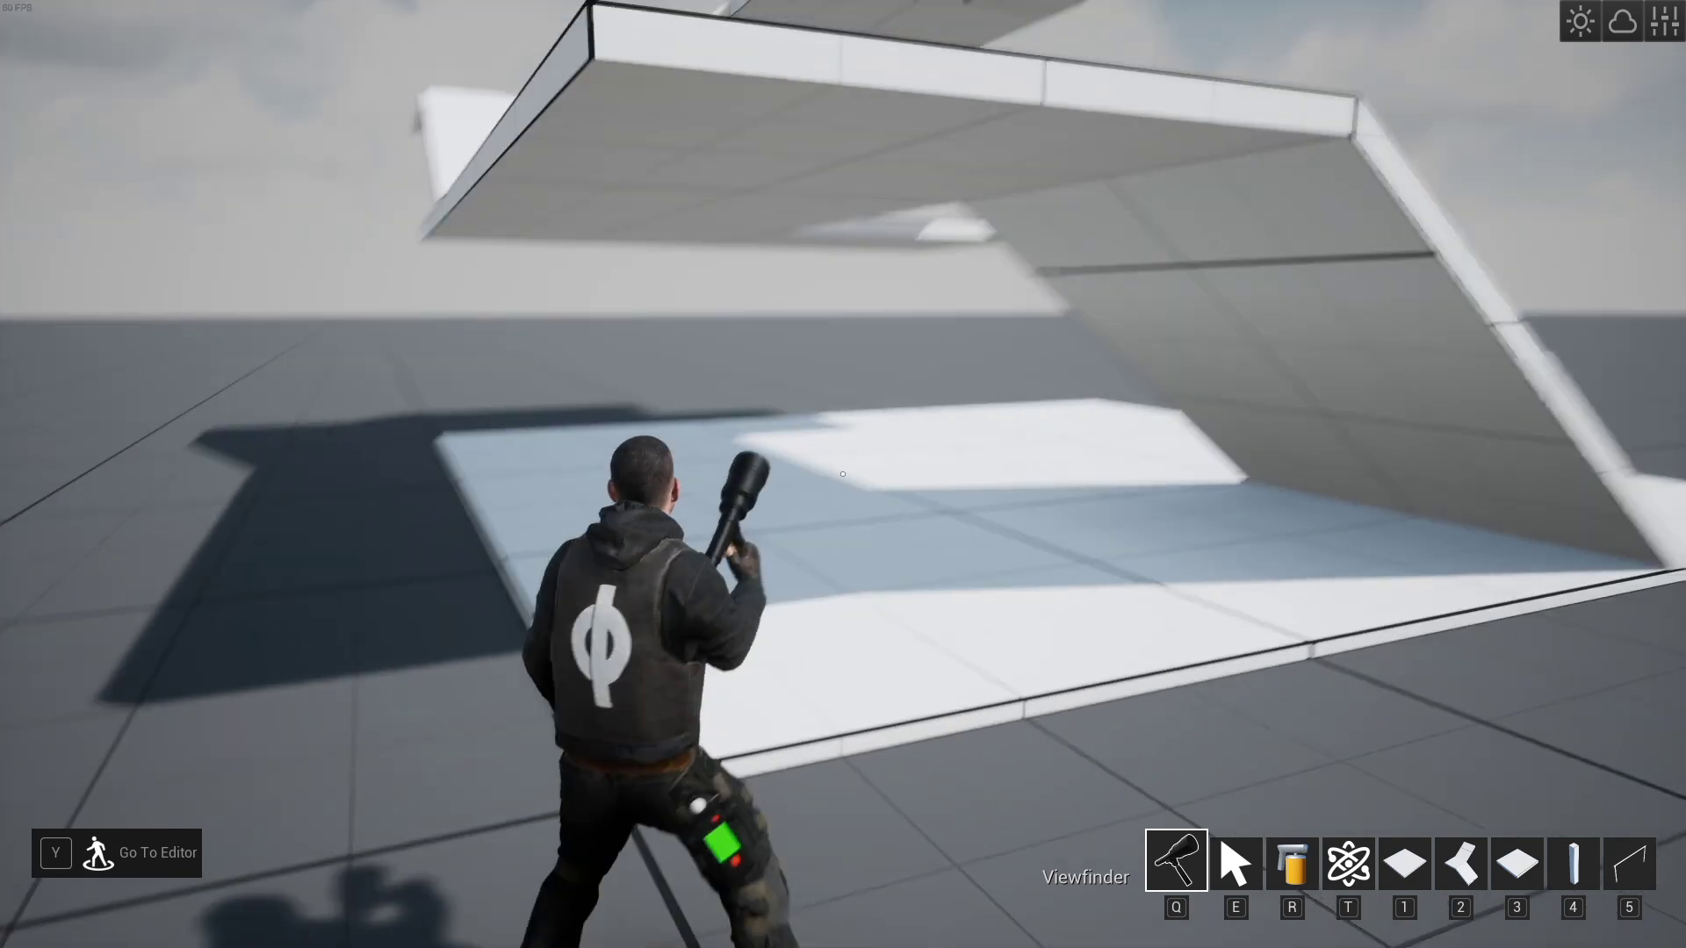
key("w")
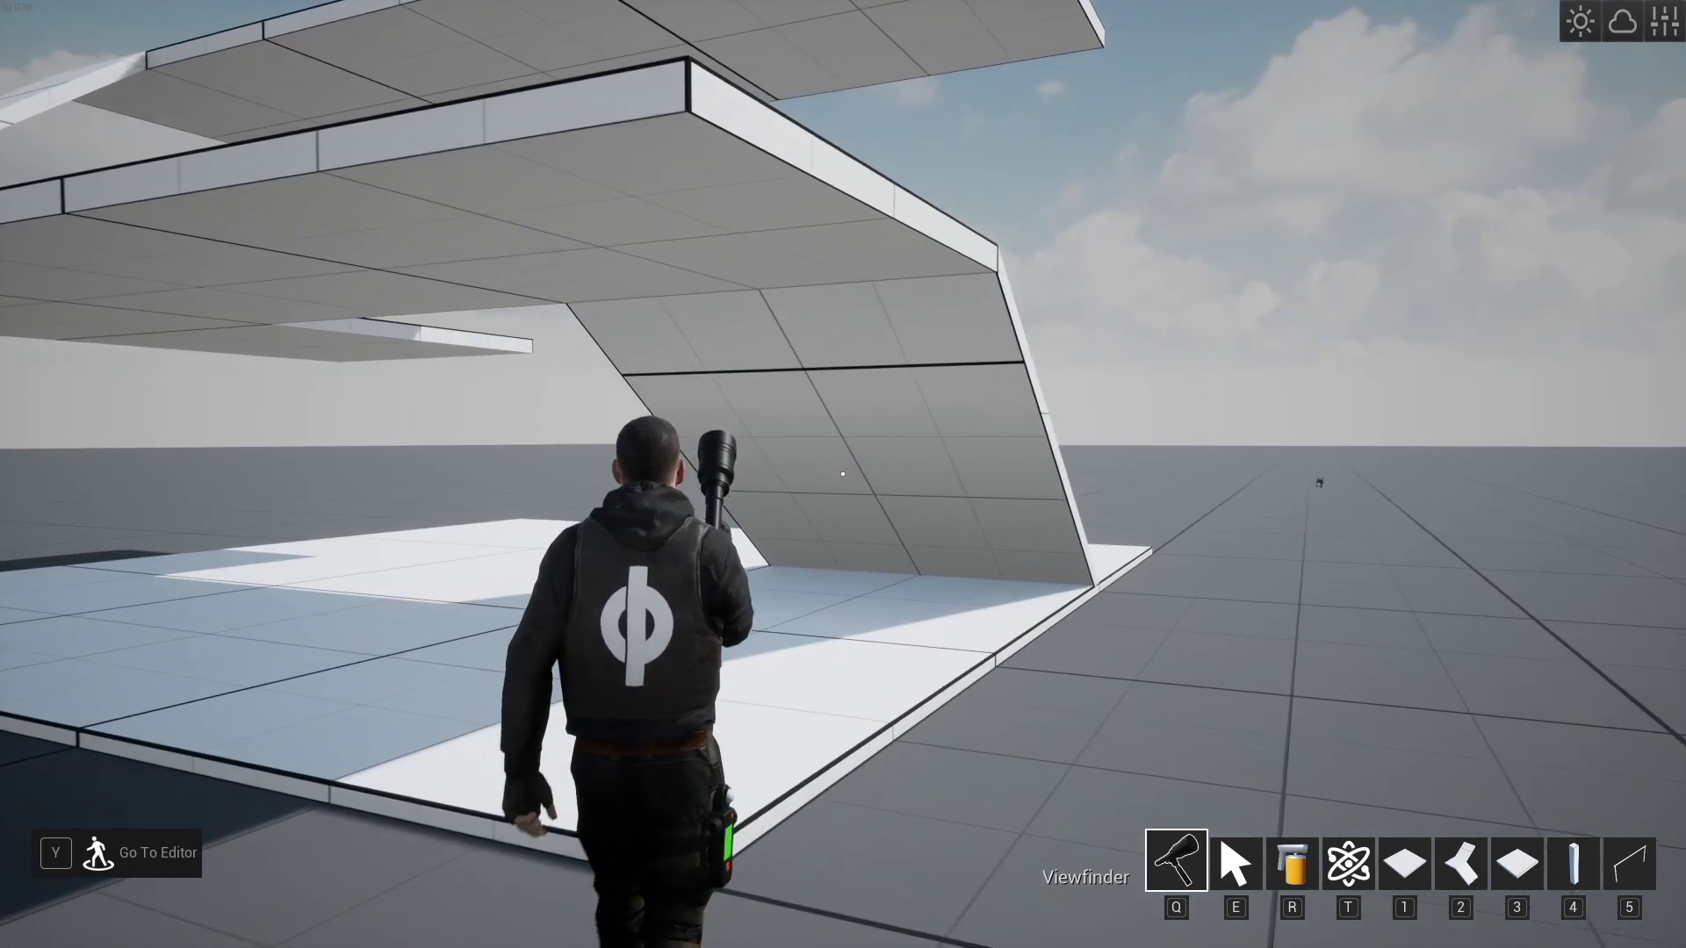
key("space")
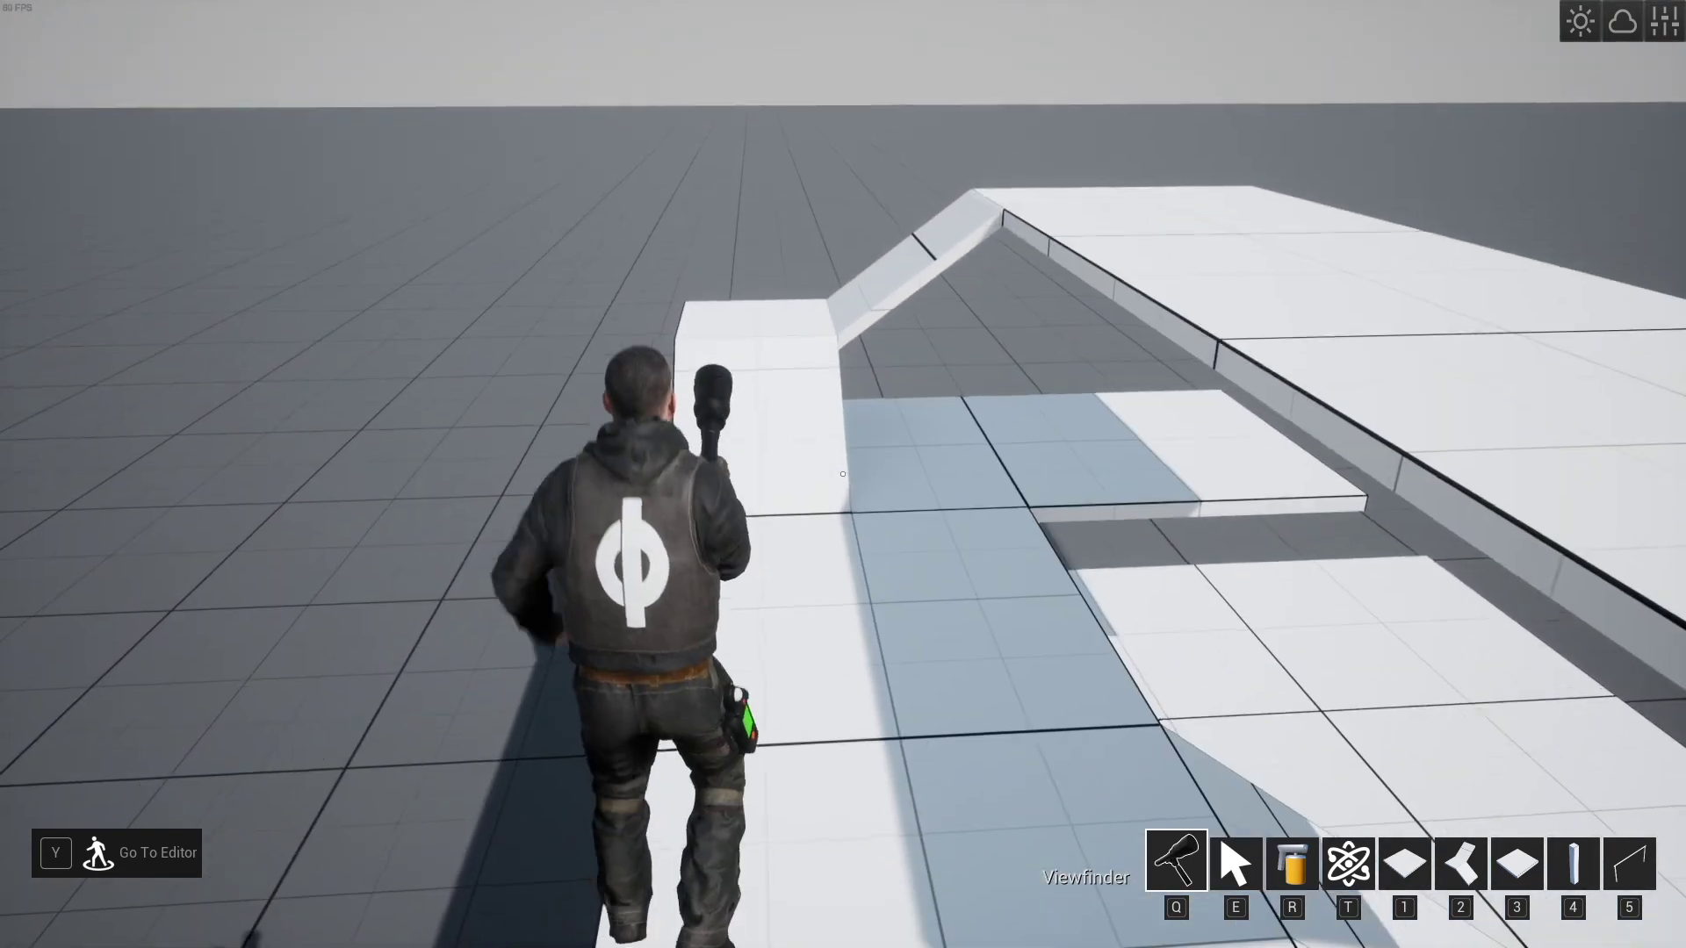
key("w")
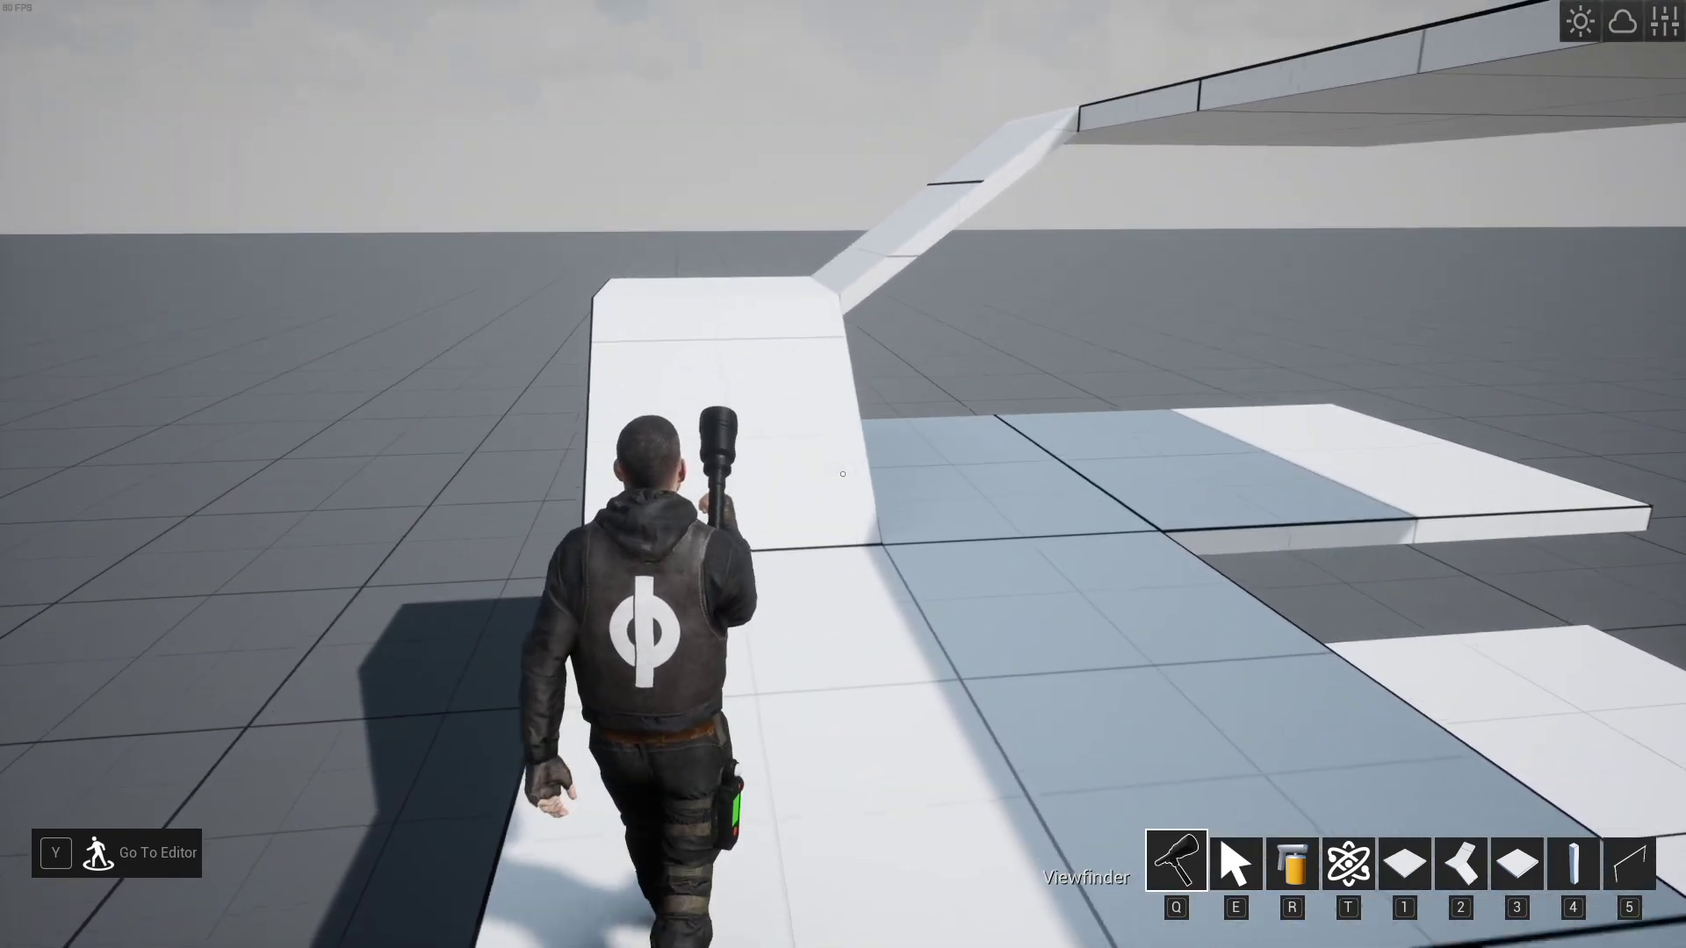
key("w")
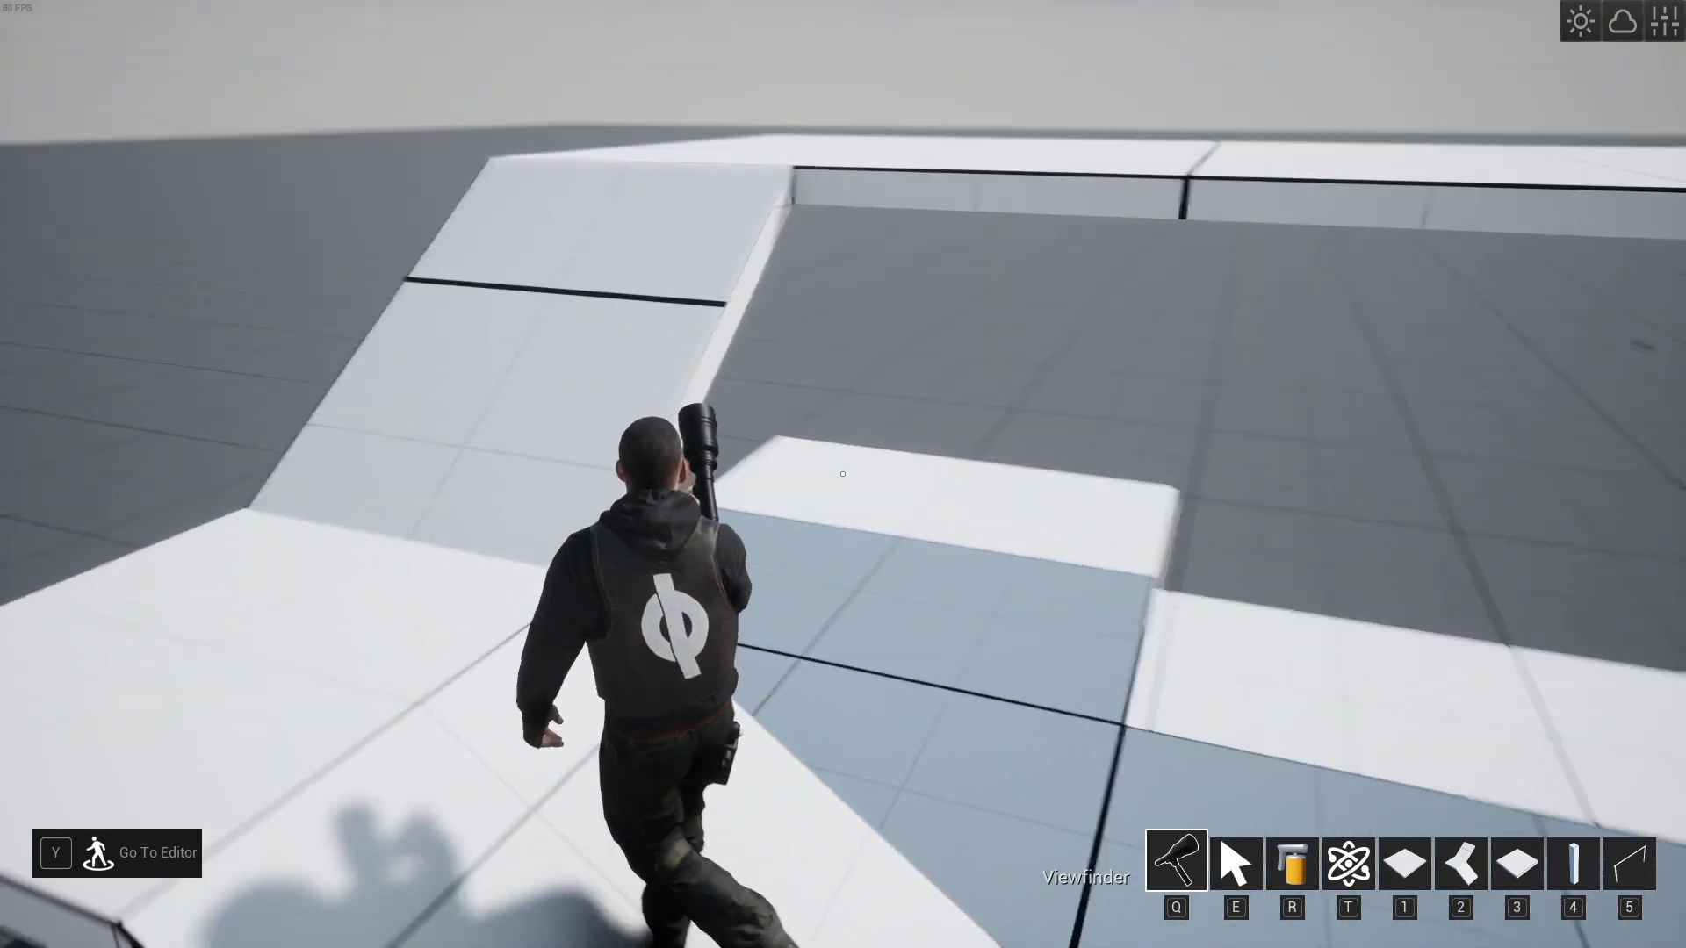
key("w")
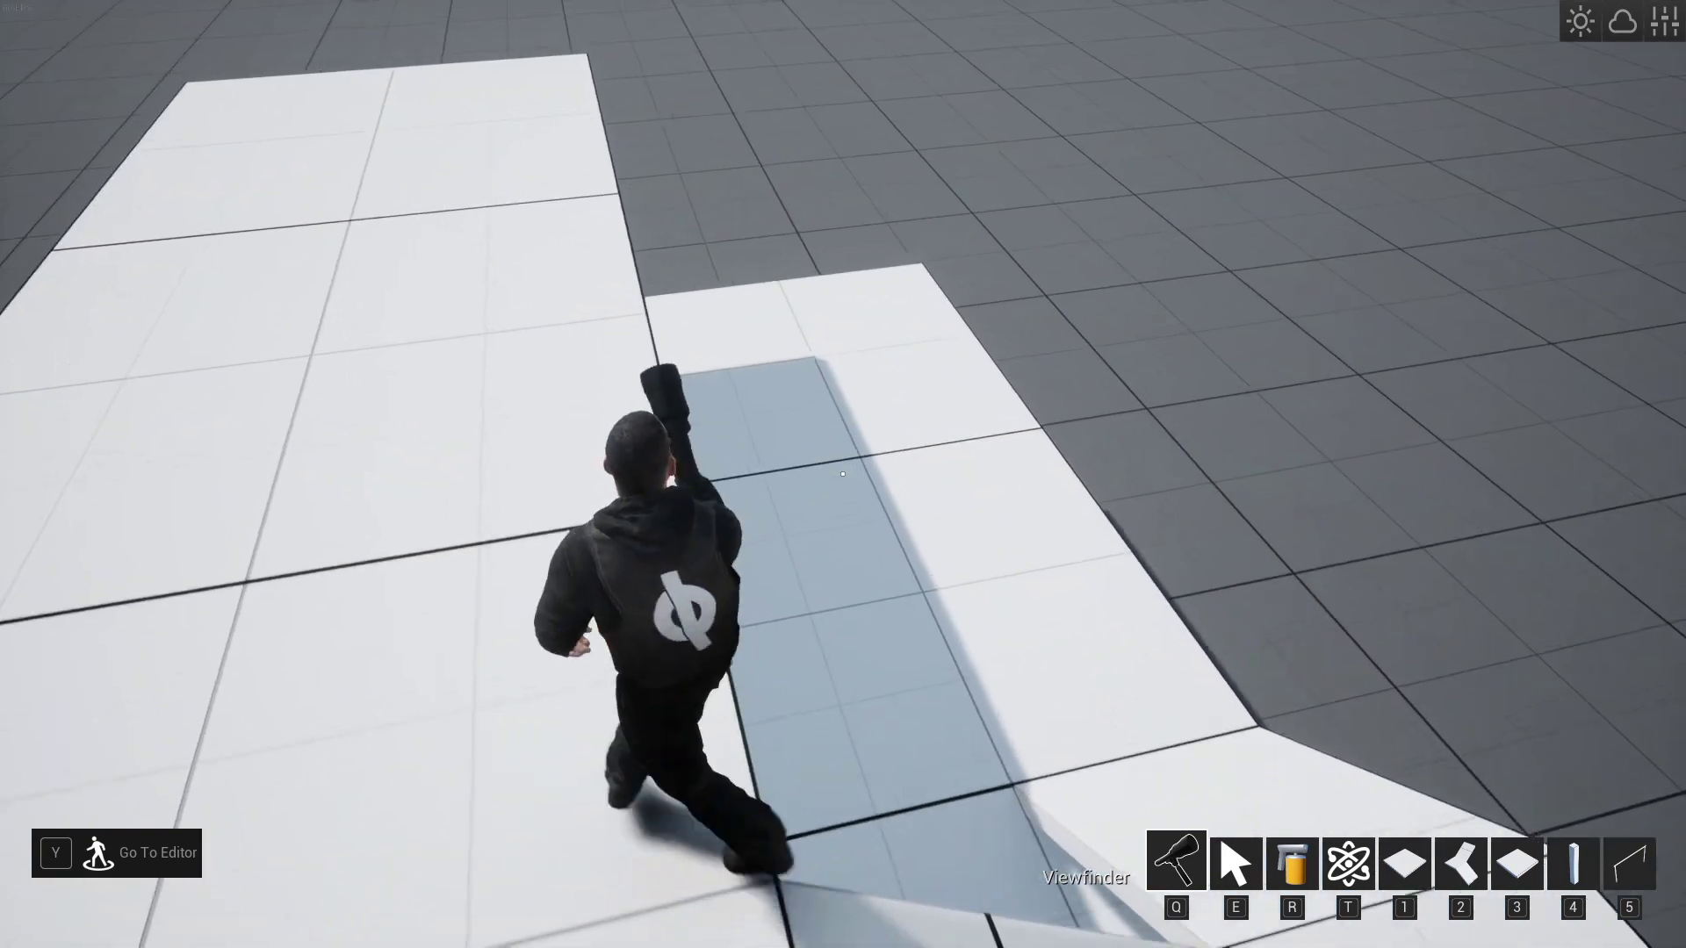
key("w")
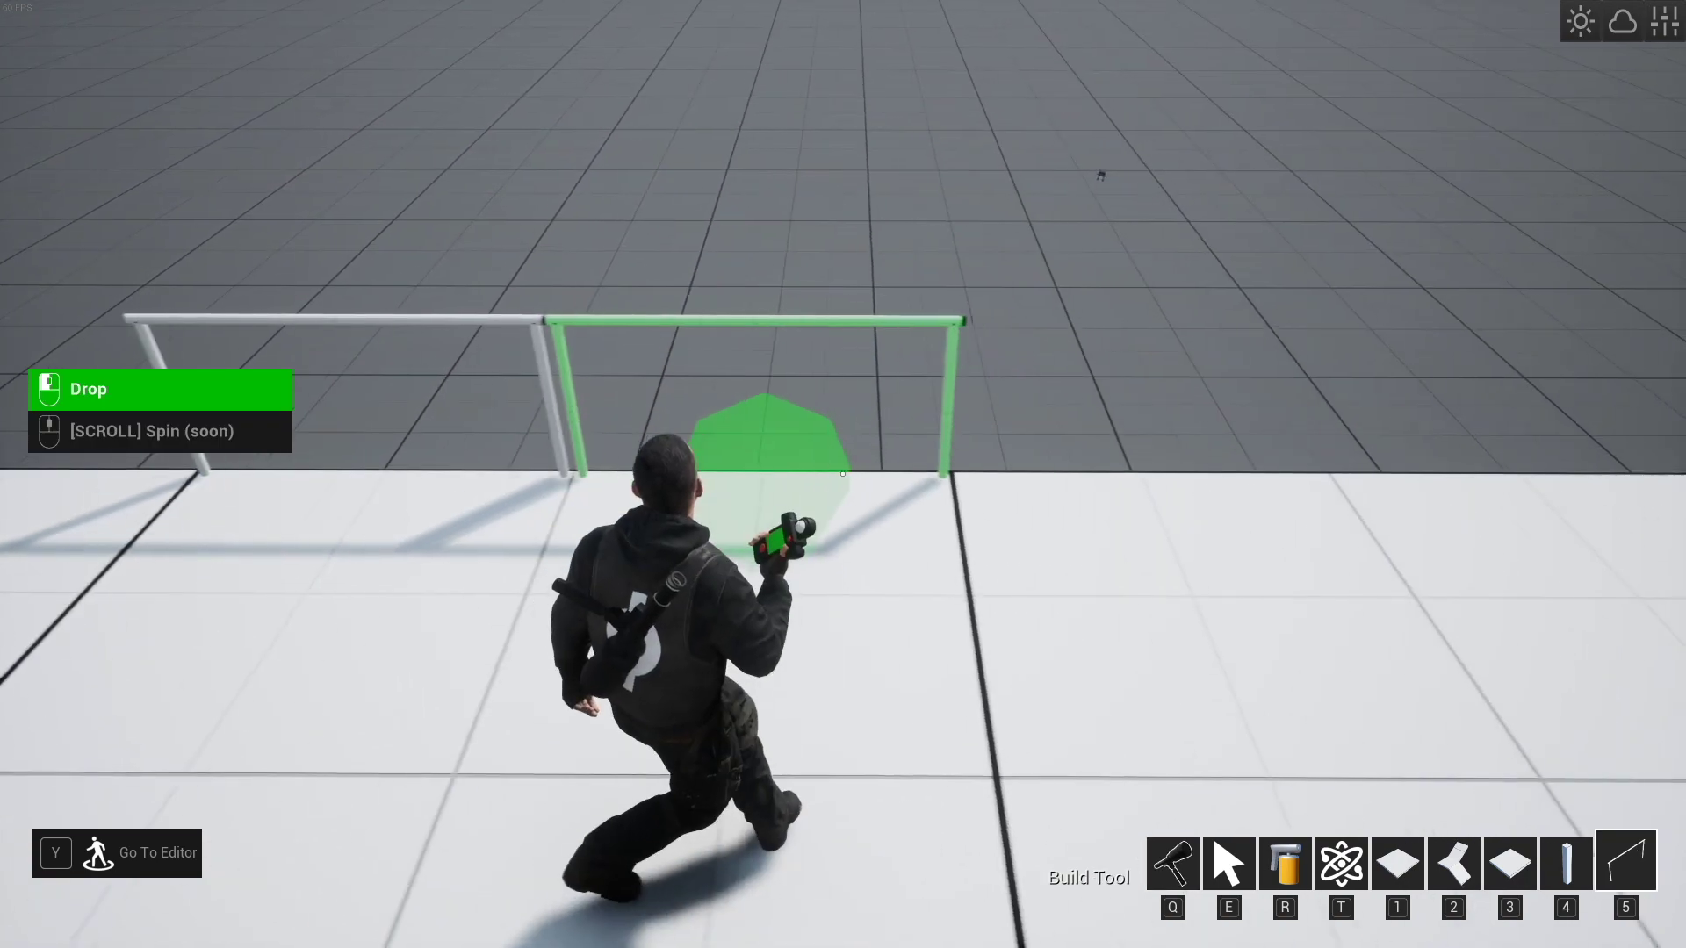
- Place railing pieces end to end along the third level's outer edge and around its first corners
key("d")
left_click(843, 474)
left_click(843, 474)
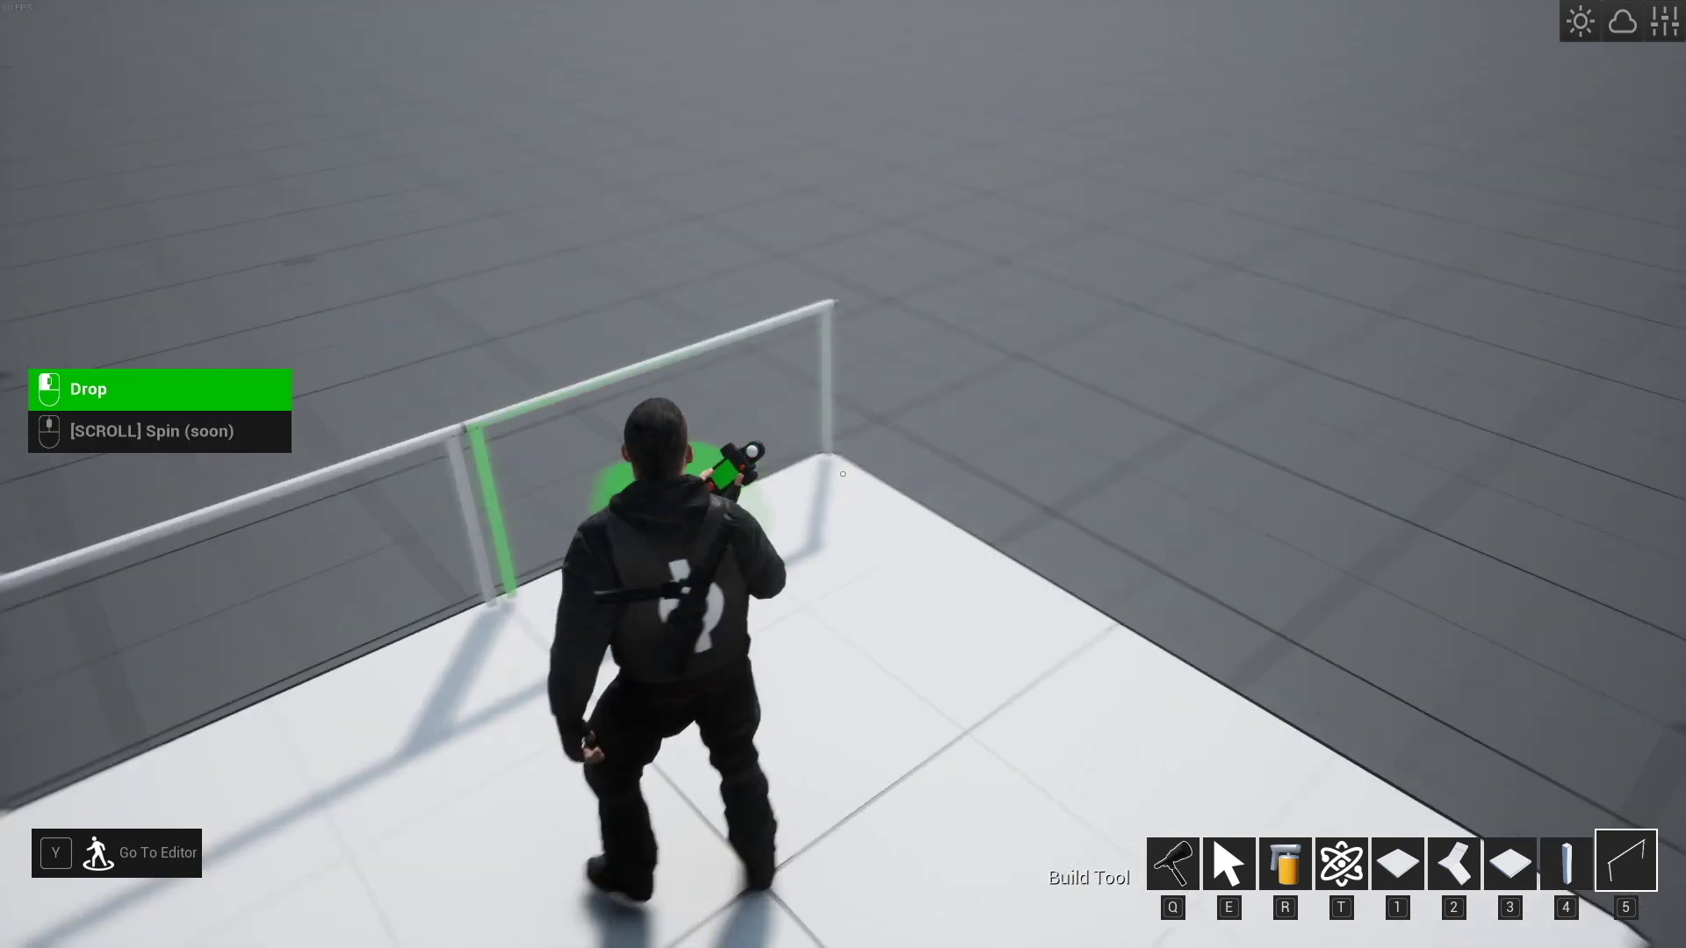
left_click(843, 474)
key("d")
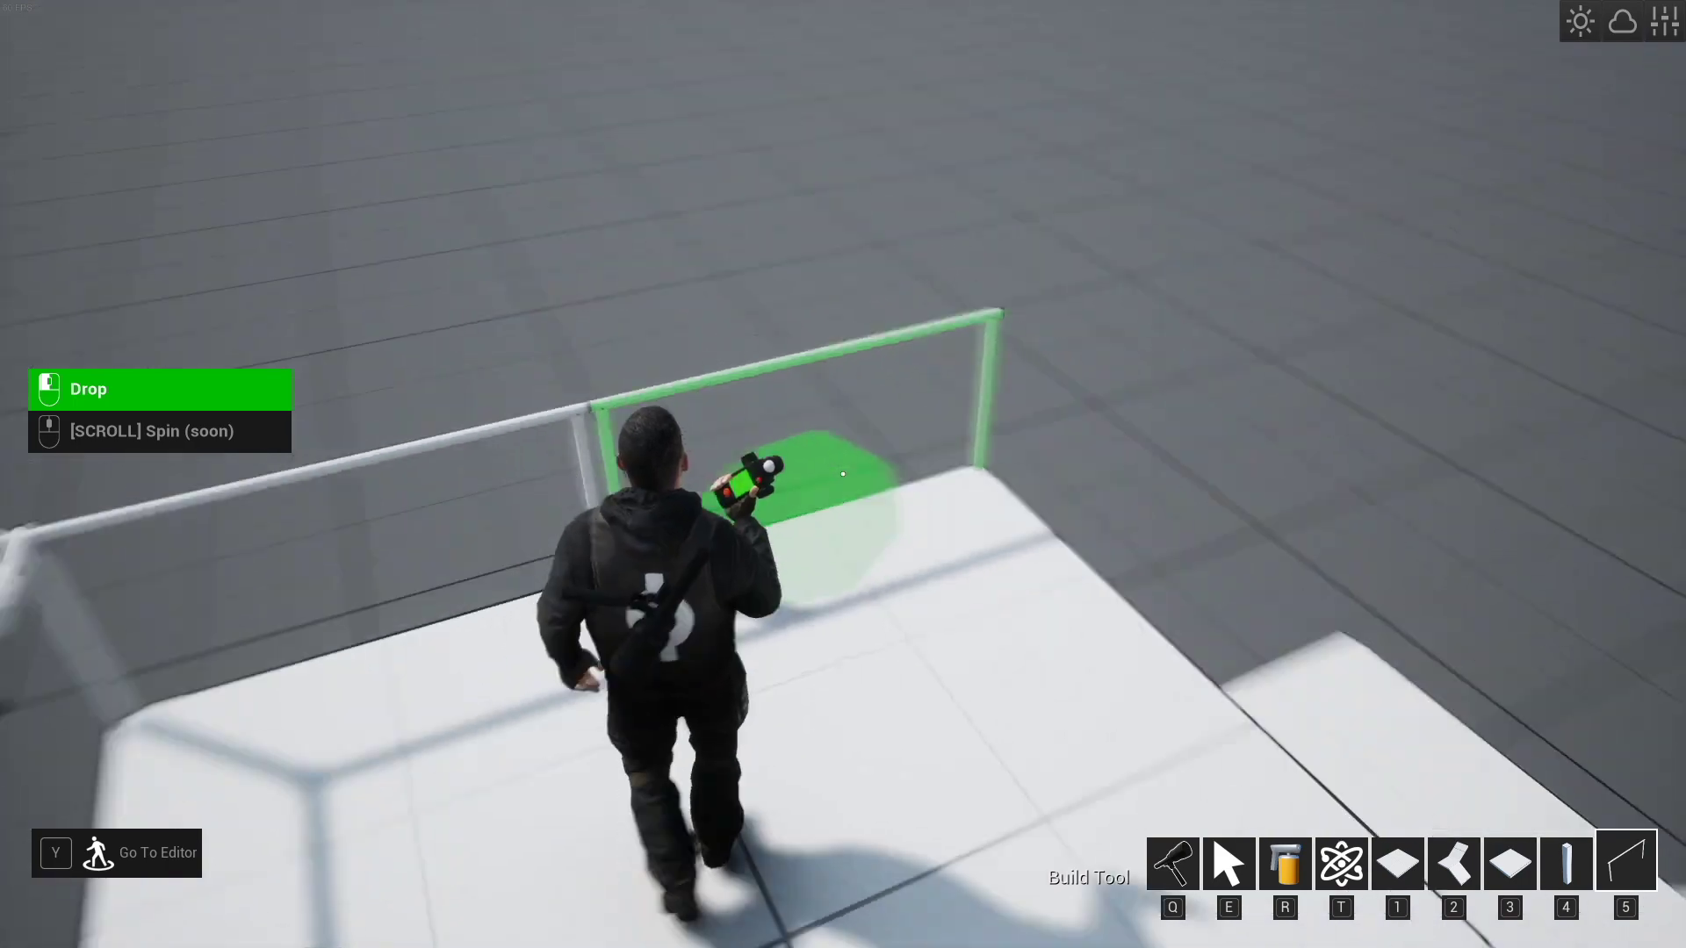
left_click(843, 474)
left_click(843, 474)
key("d")
left_click(843, 474)
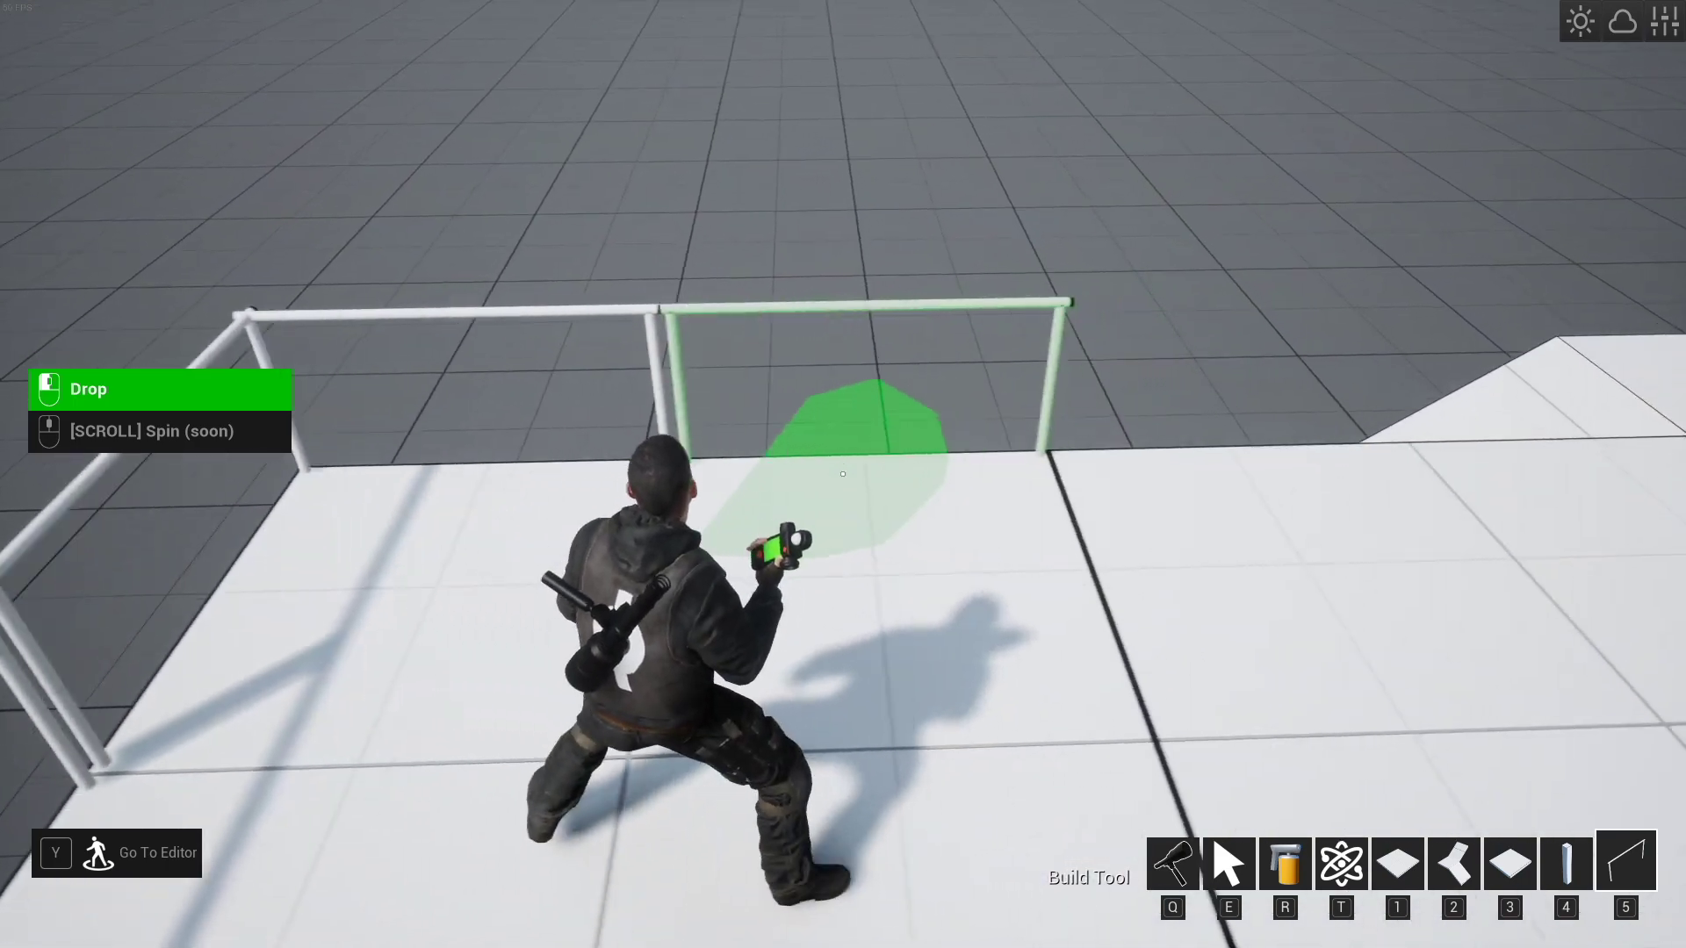
- Continue the railing along the remaining open edges of the third level, leaving the ramp entrance clear
left_click(843, 474)
key("d")
left_click(842, 474)
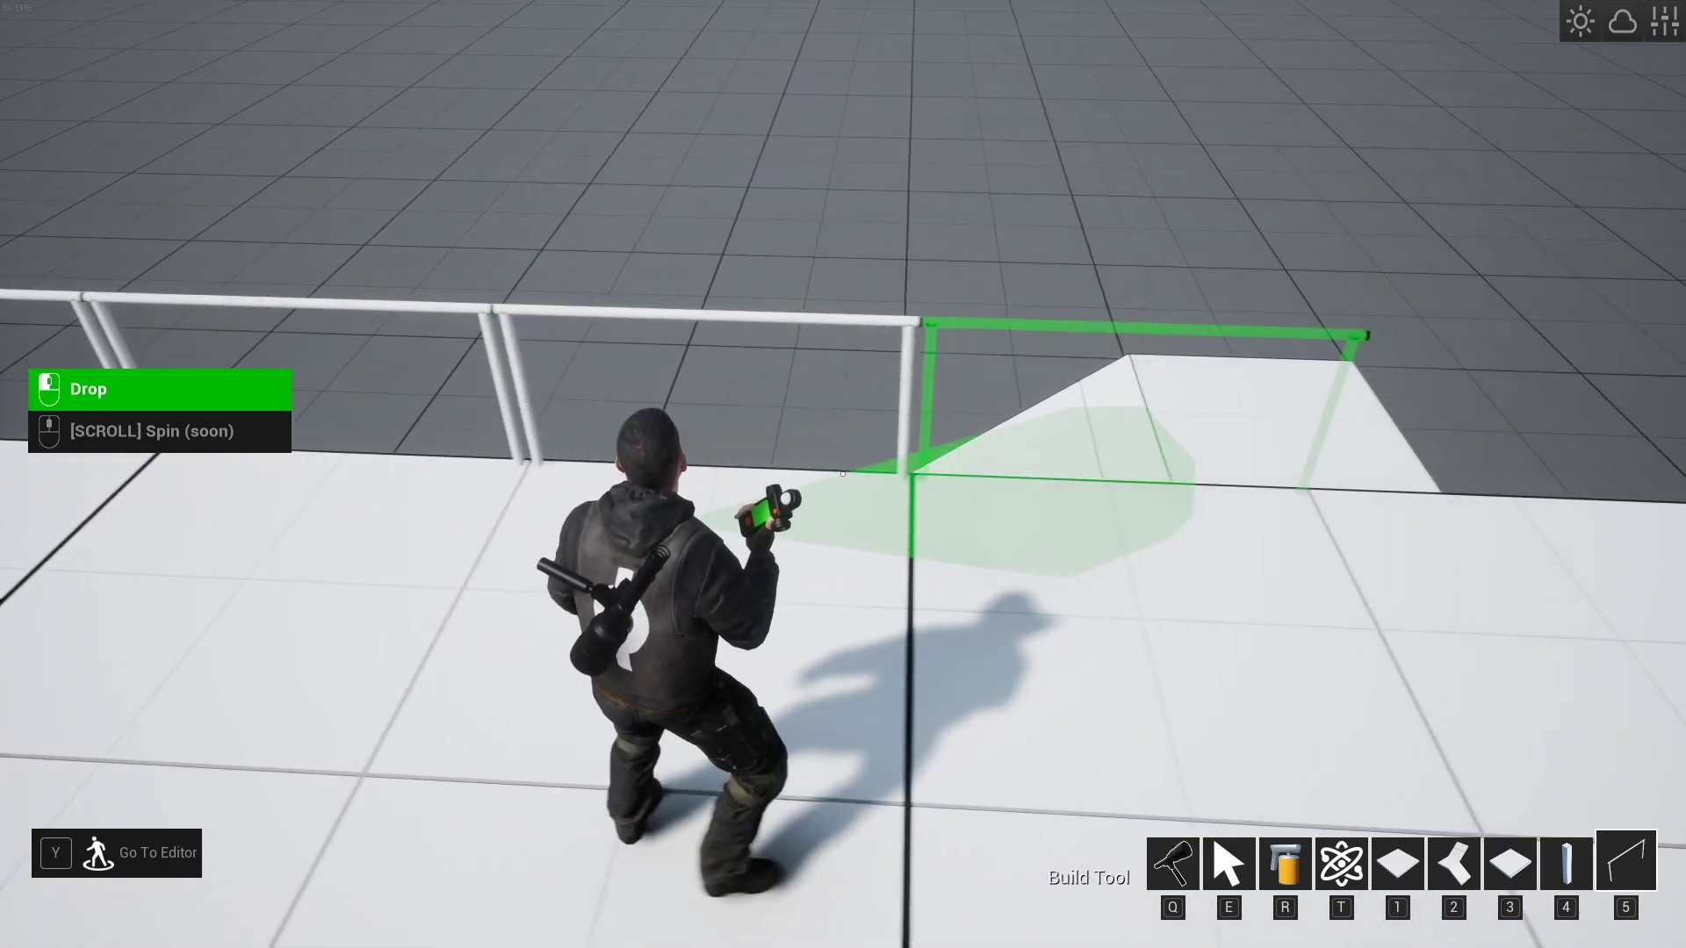
left_click(843, 474)
left_click(843, 474)
key("d")
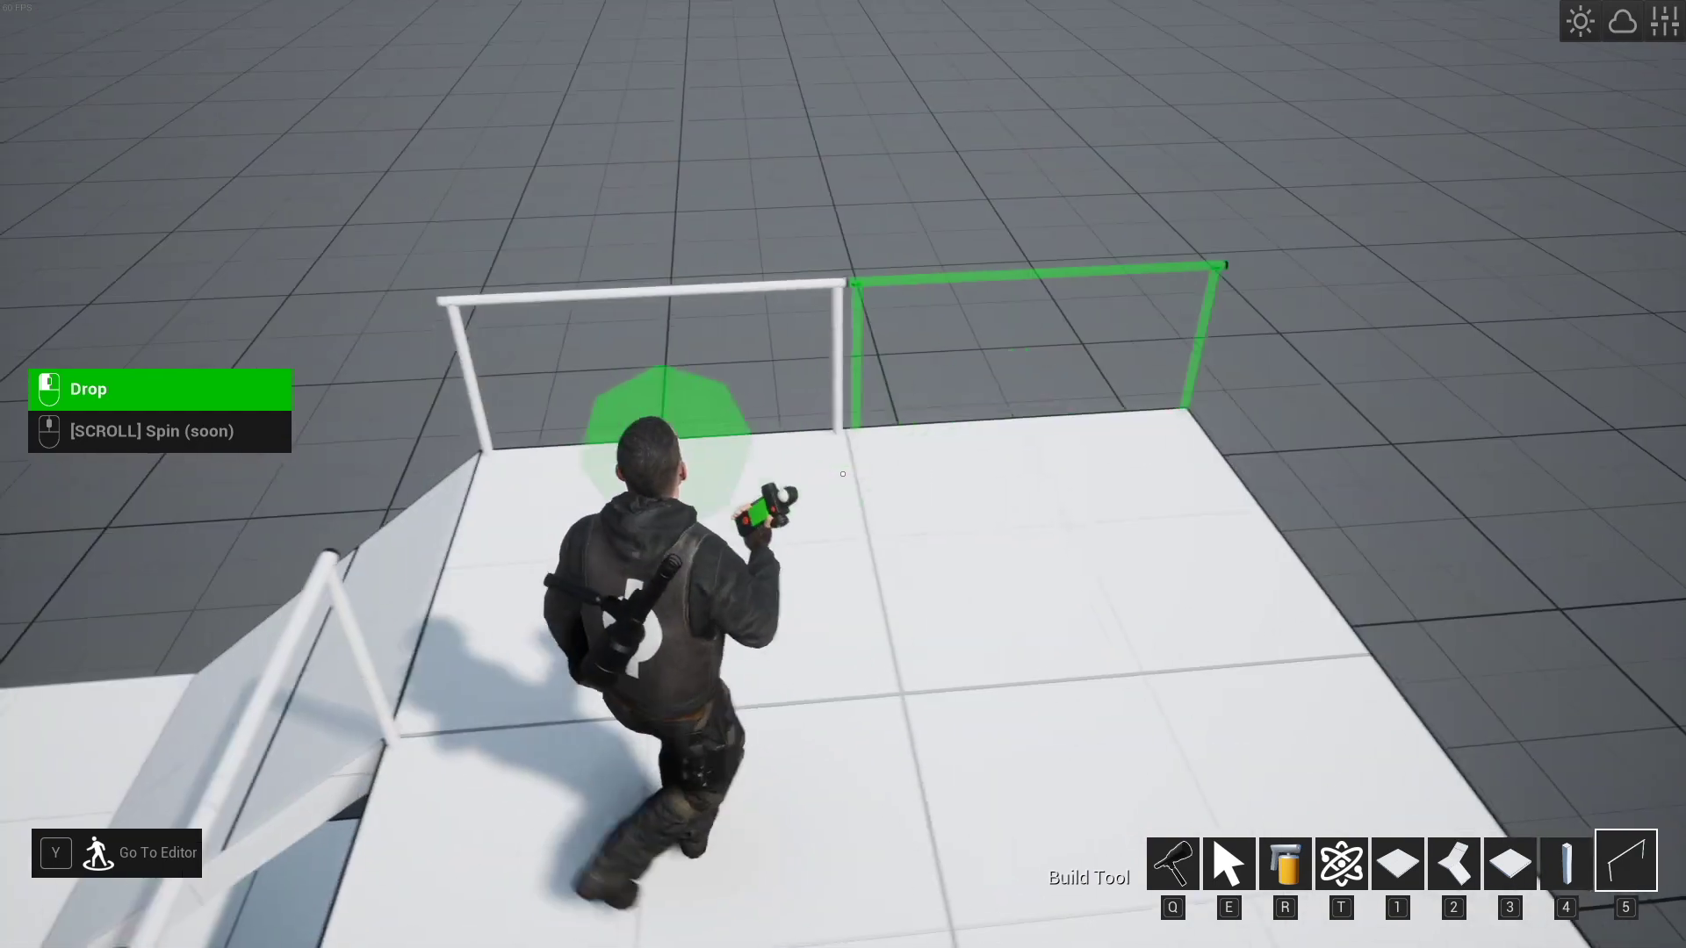
left_click(843, 474)
left_click(843, 475)
key("d")
left_click(843, 475)
key("q")
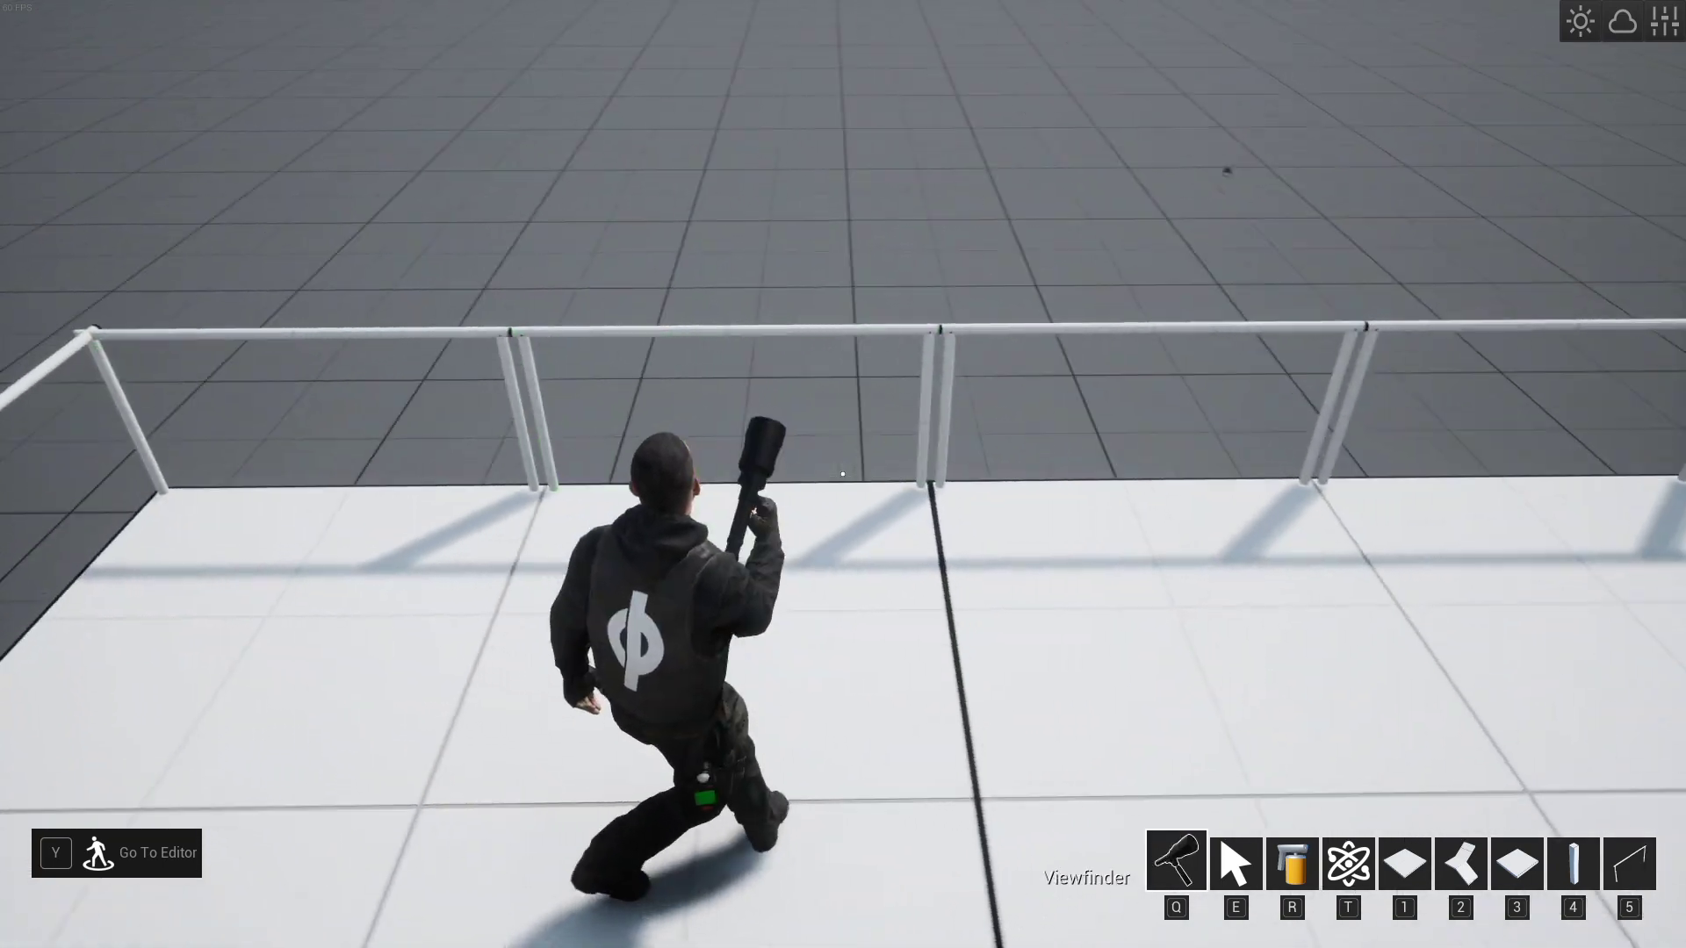
- Walk along the railed third level to inspect it and jump over the railing to the level below
key("w")
key("w")
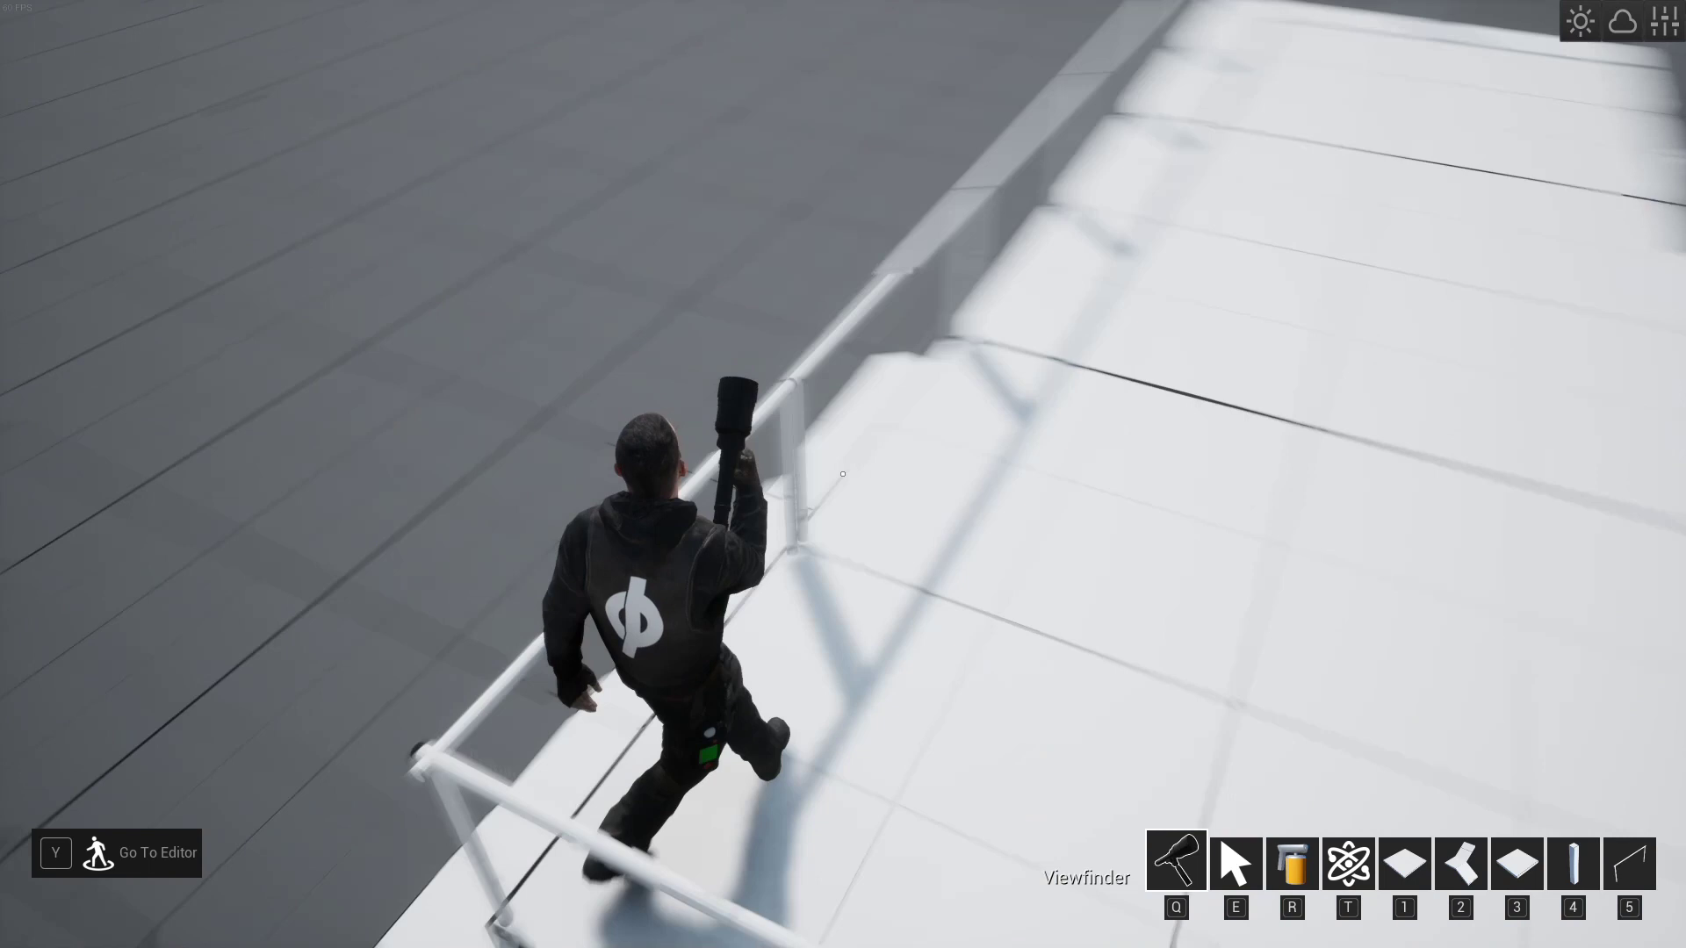
key("w")
key("space")
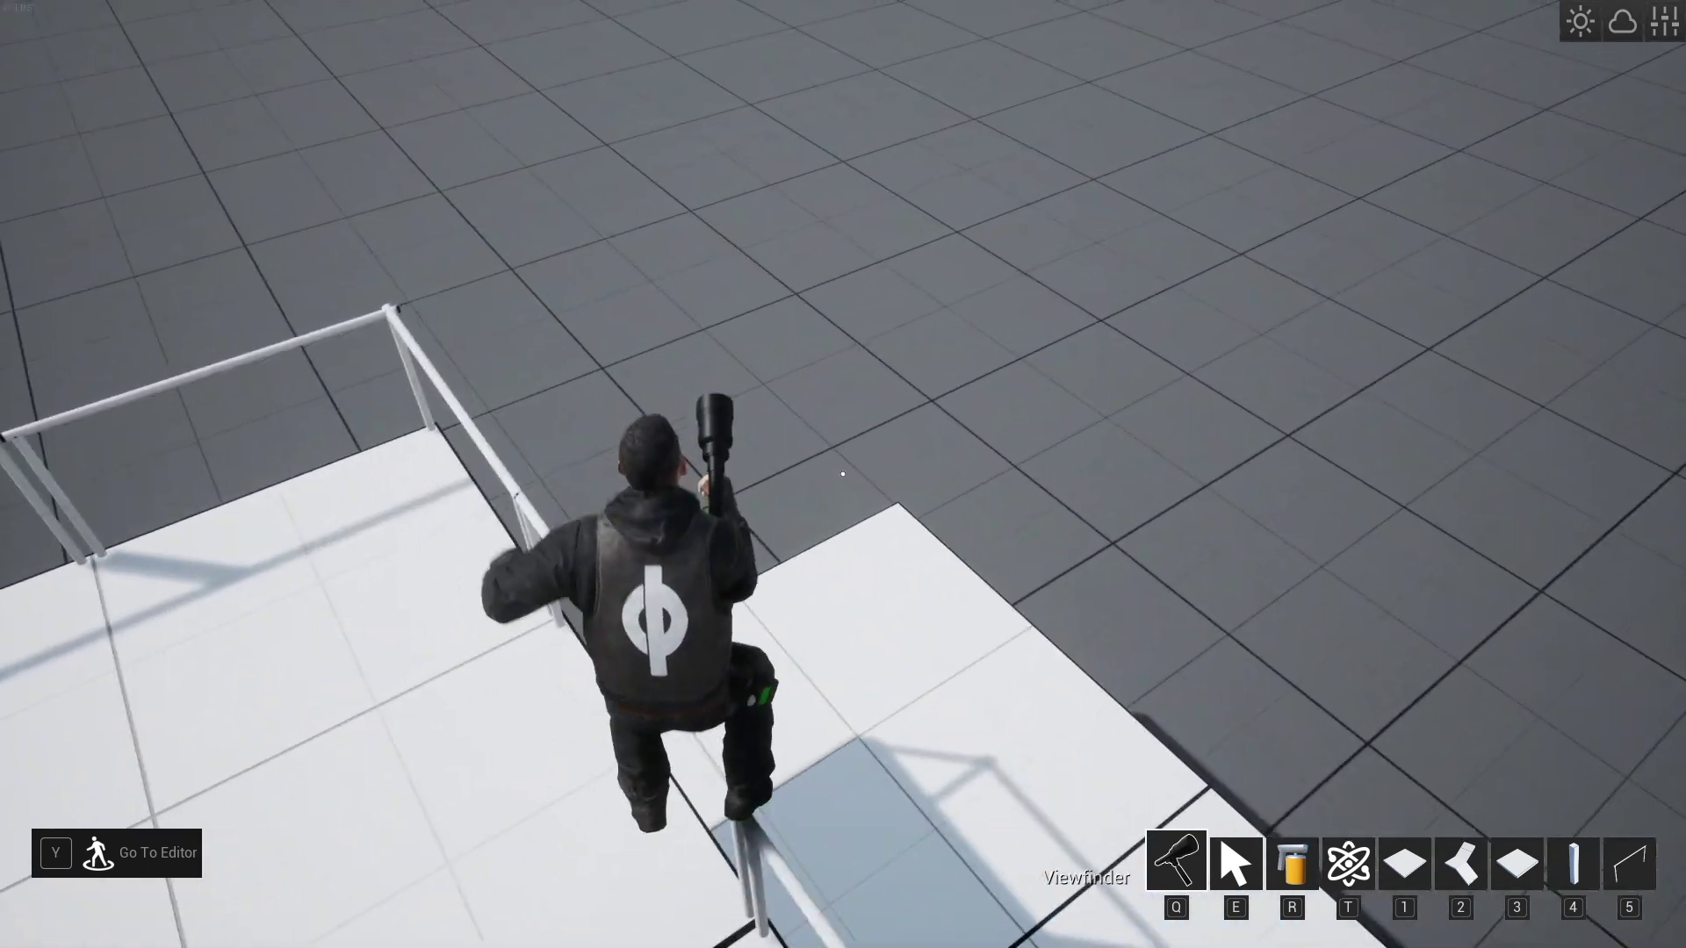
key("w")
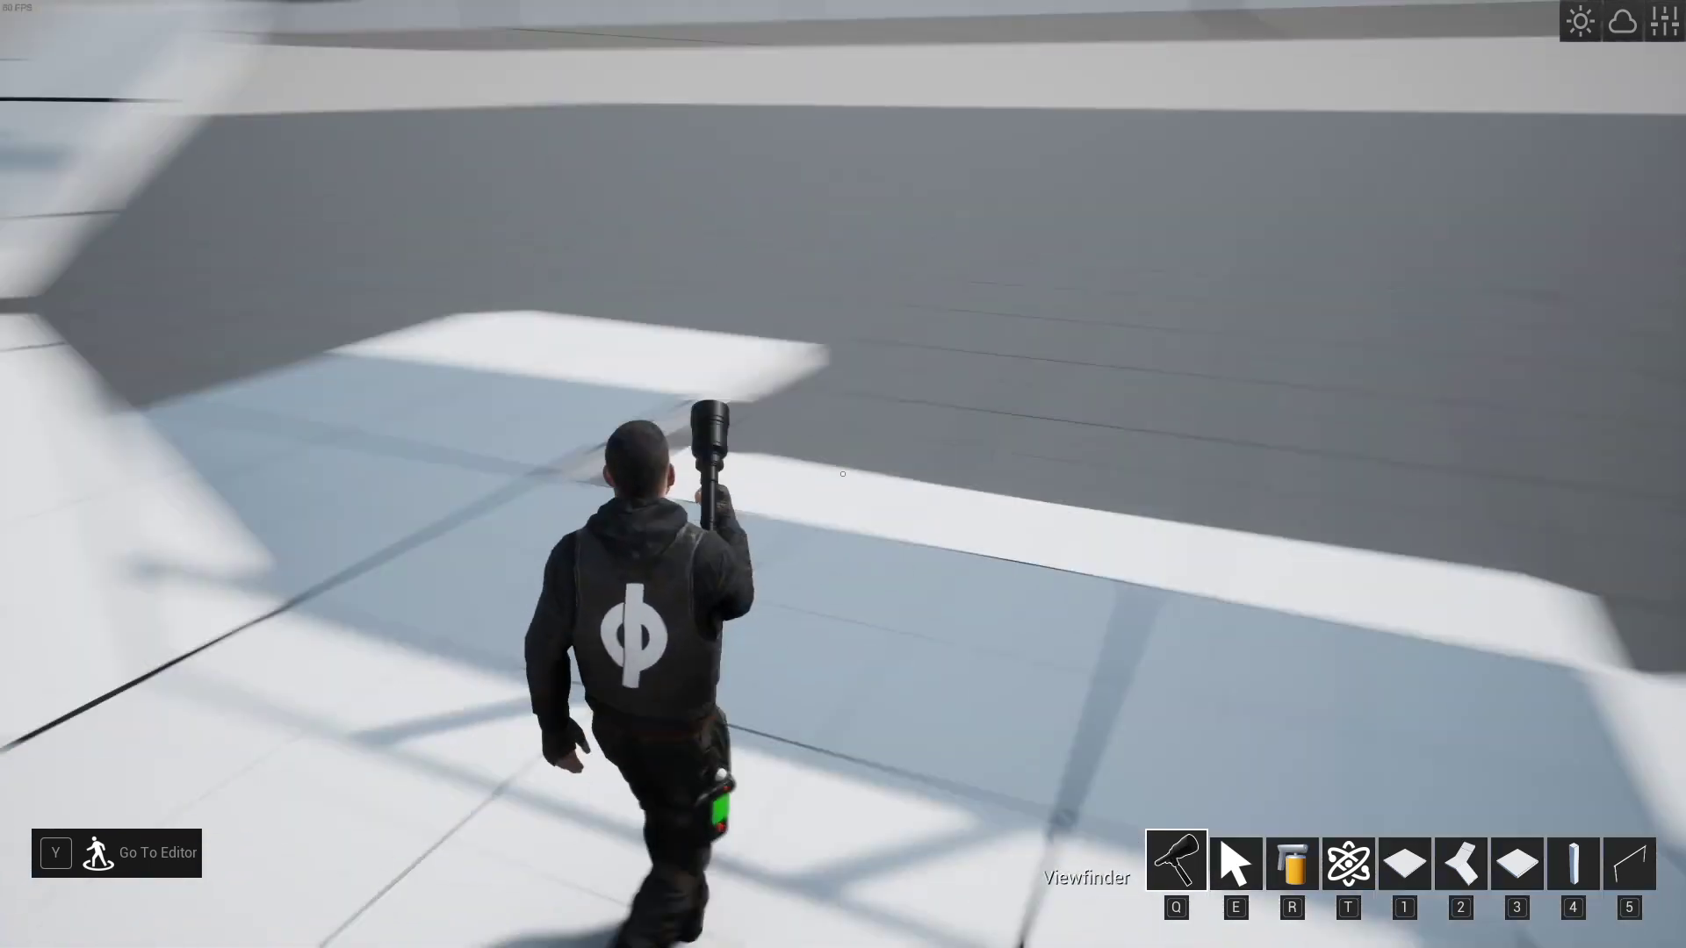
- Place railing pieces along the second level's outer edge, starting beside the turning ramp and continuing around the corner
key("5")
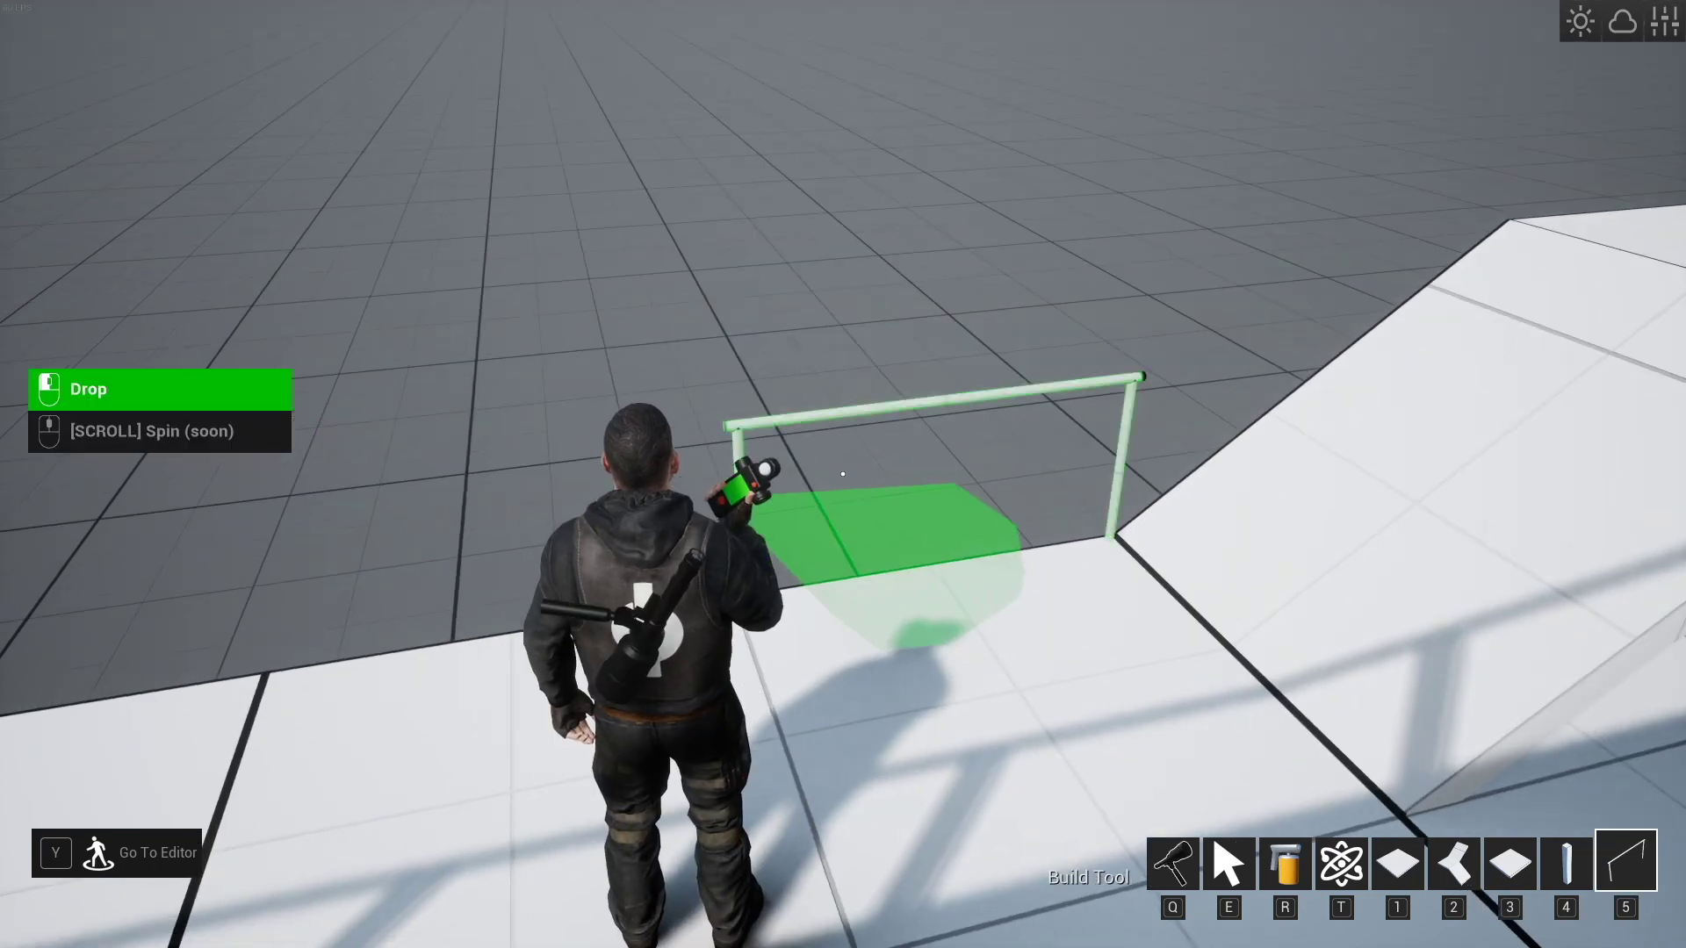
key("a")
left_click(843, 474)
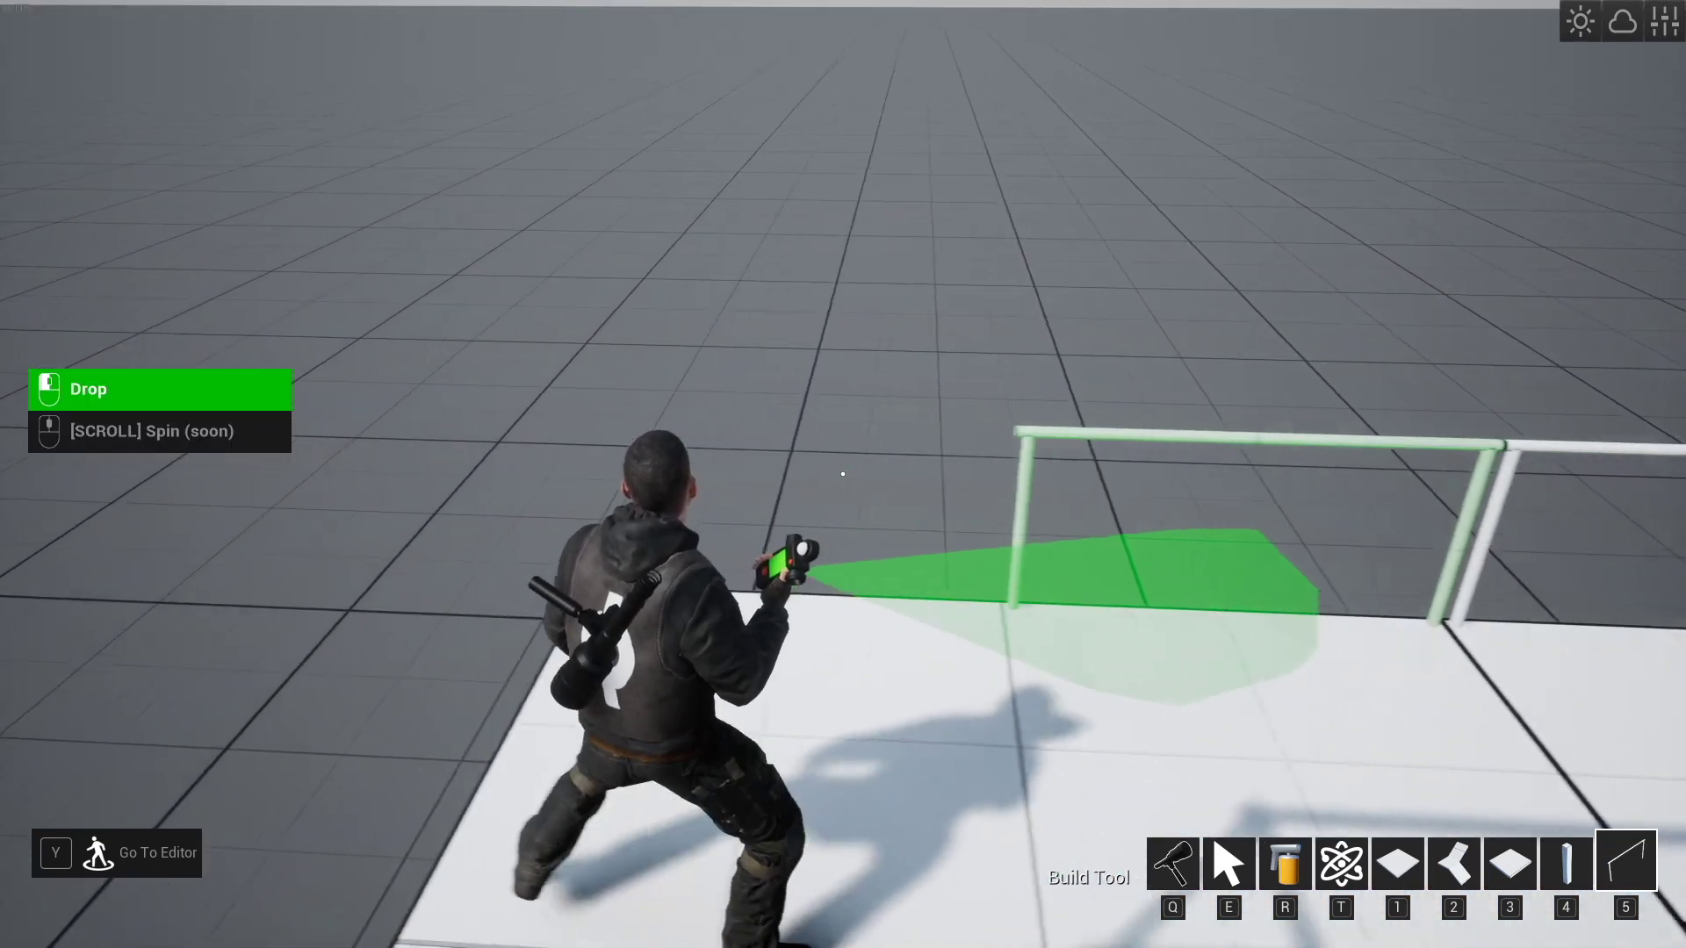
left_click(843, 474)
key("w")
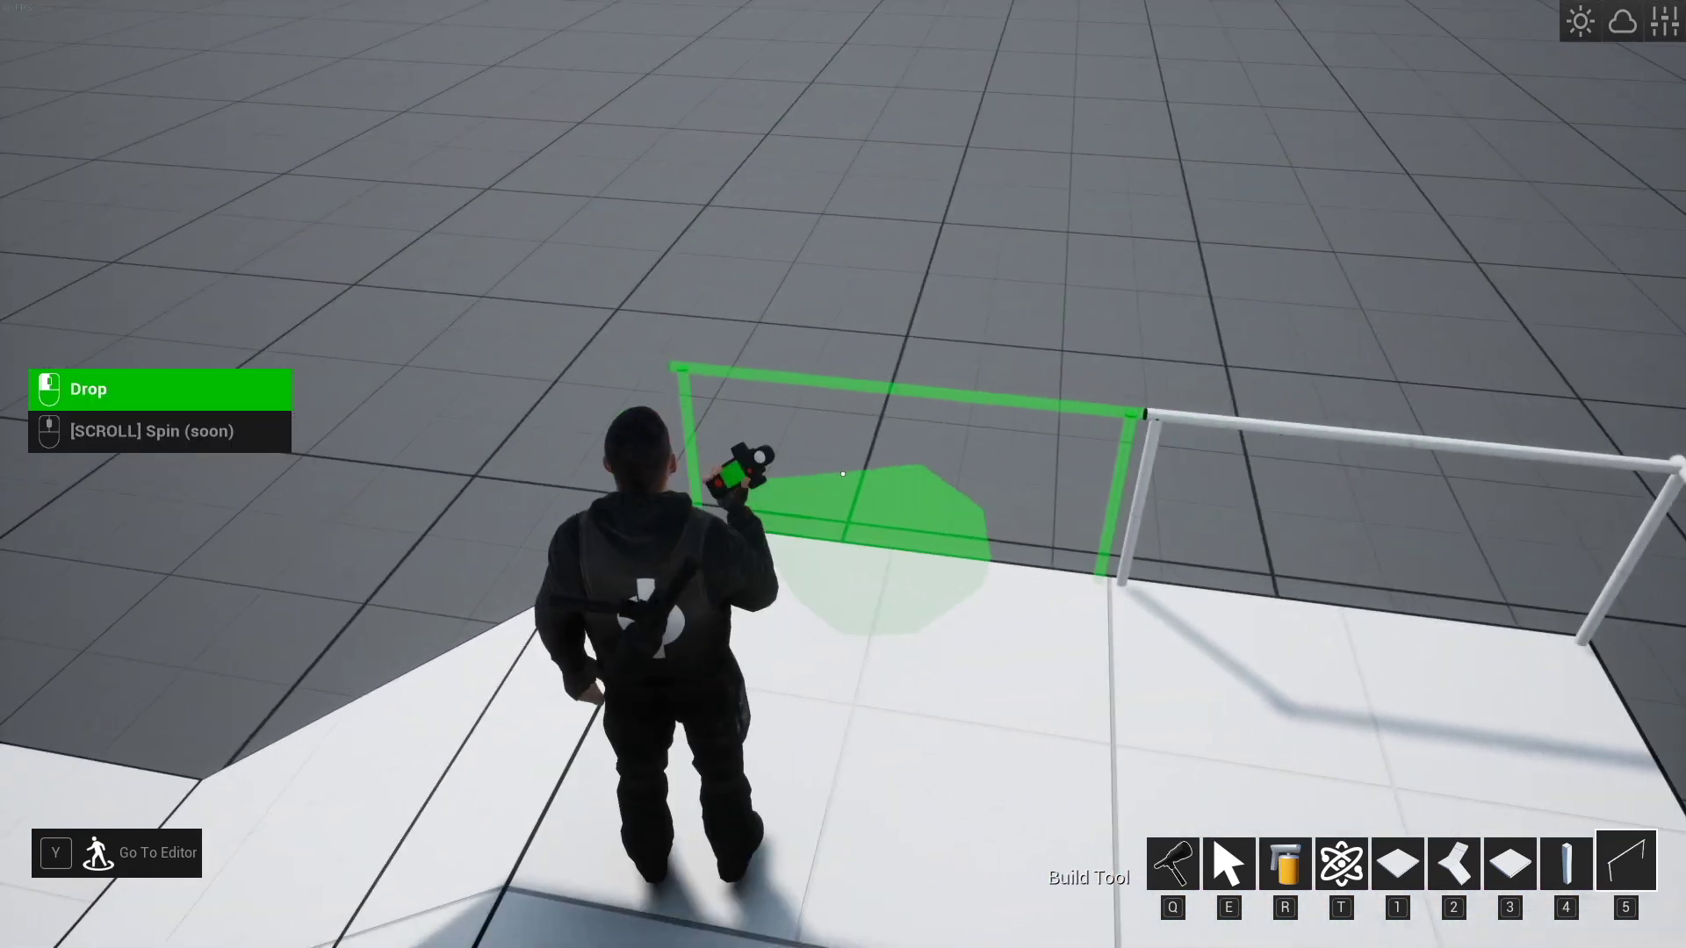
- Place railing pieces on the second level's inner edge, around the opening beside the lower ramp
key("w")
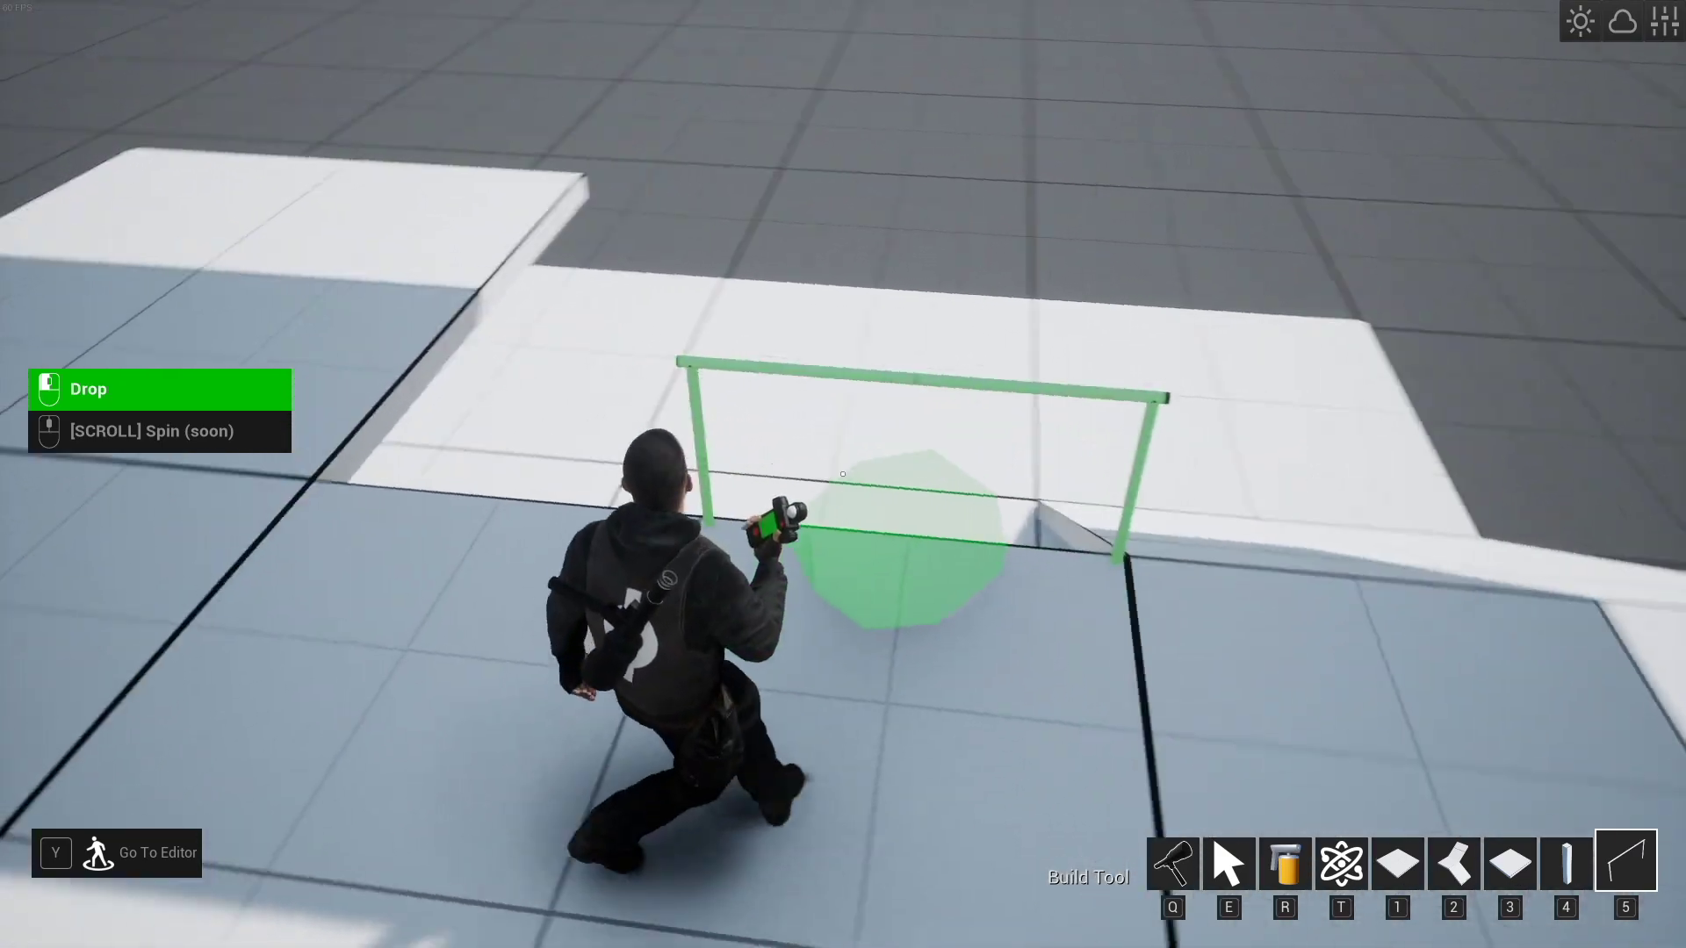
key("w")
left_click(843, 474)
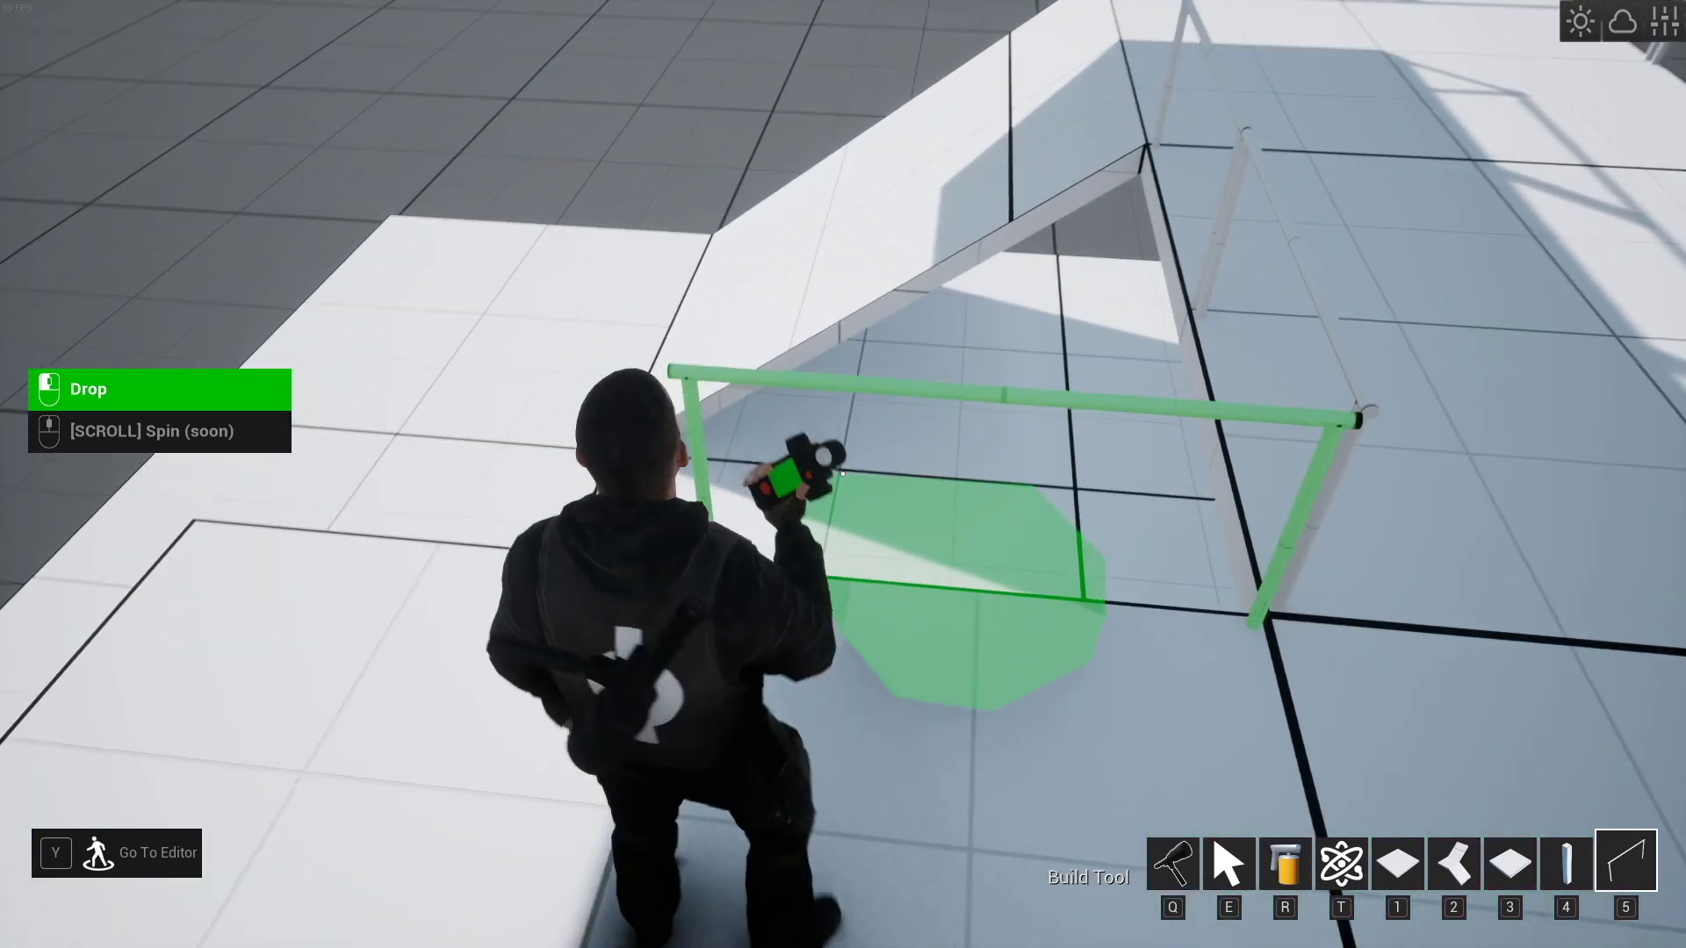
key("a")
left_click(843, 474)
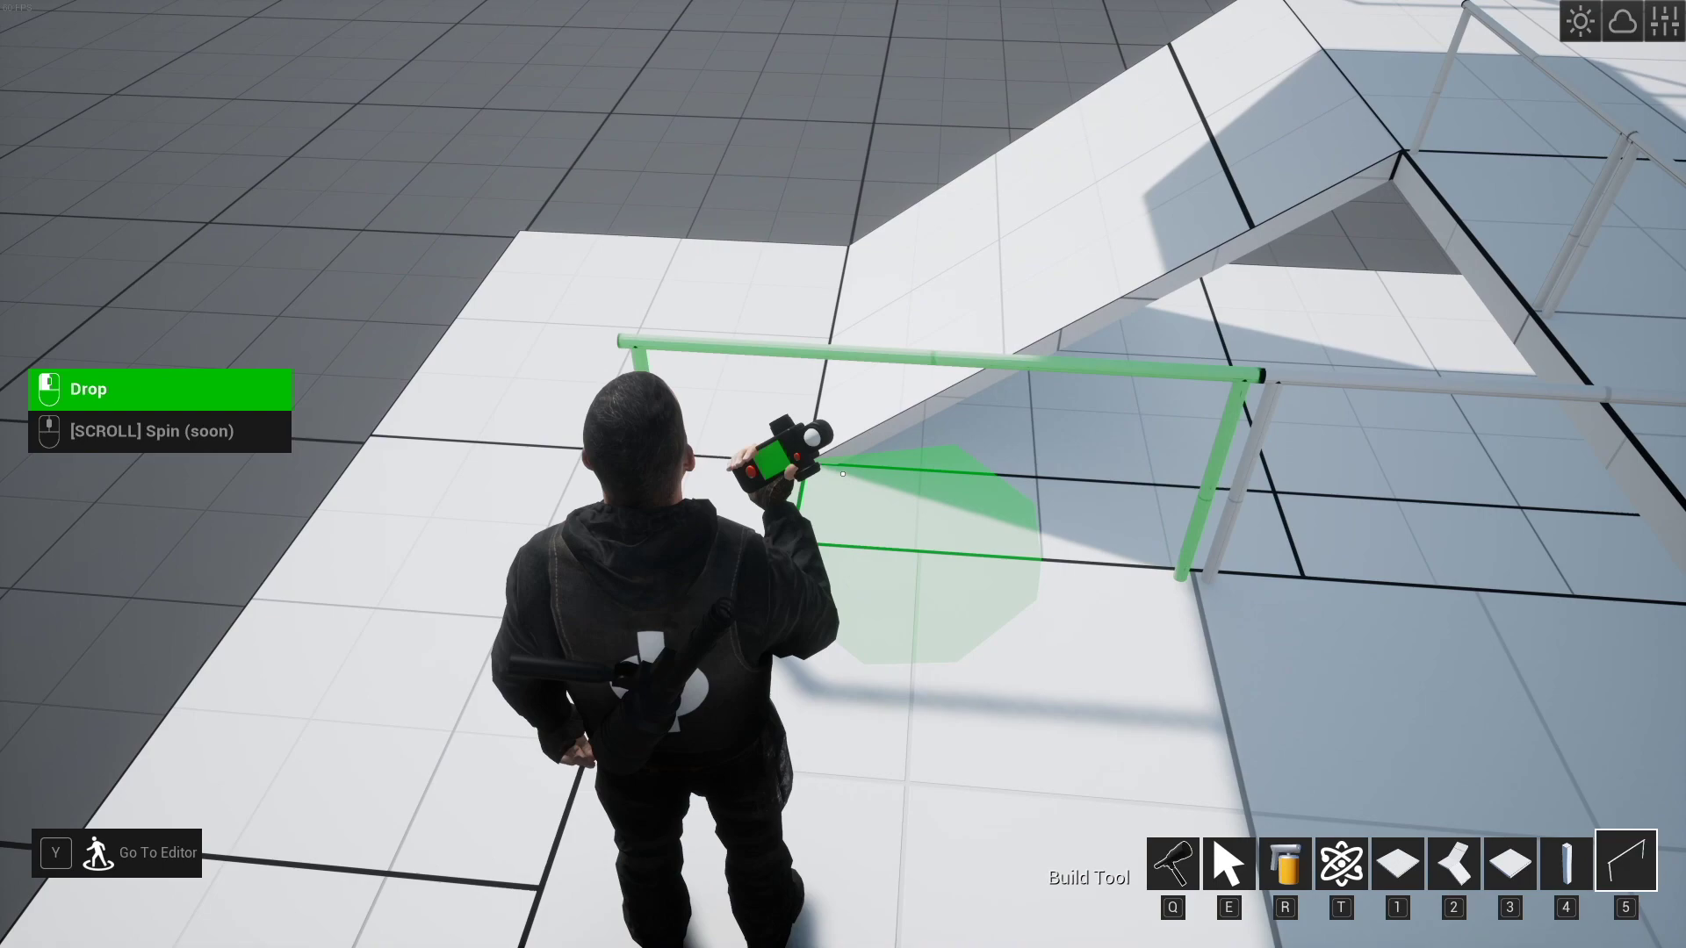
left_click(843, 474)
- Finish the second-level railing around the projecting floor section and back along the edge towards the upper ramp
key("a")
left_click(843, 474)
left_click(843, 474)
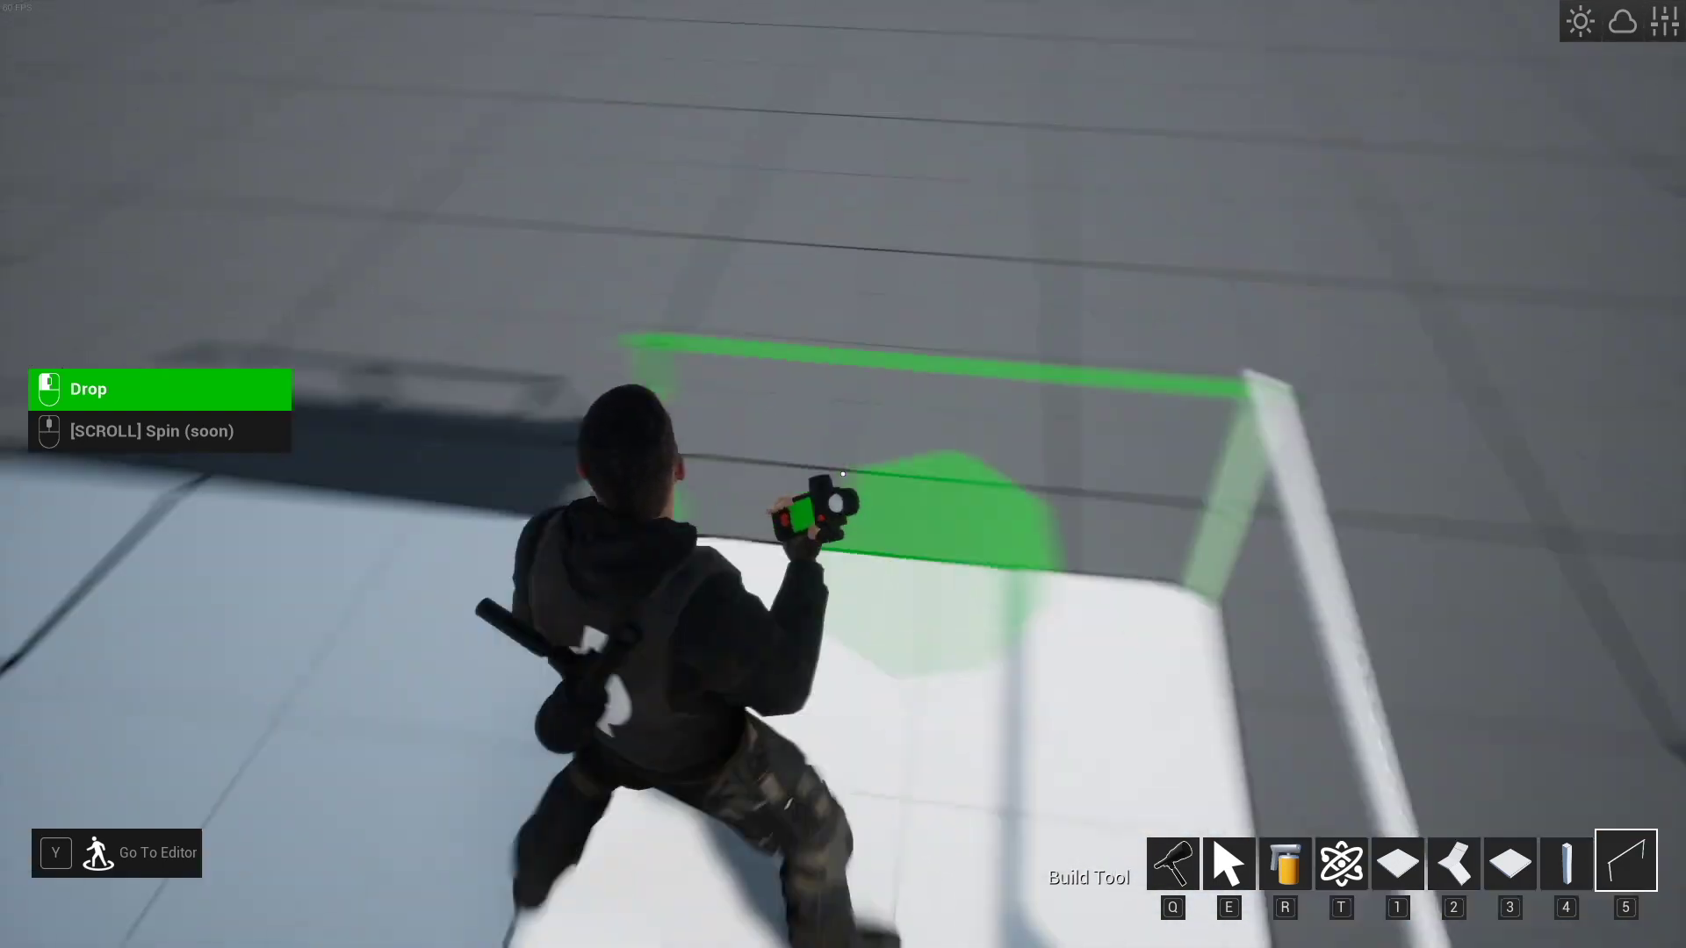
left_click(843, 475)
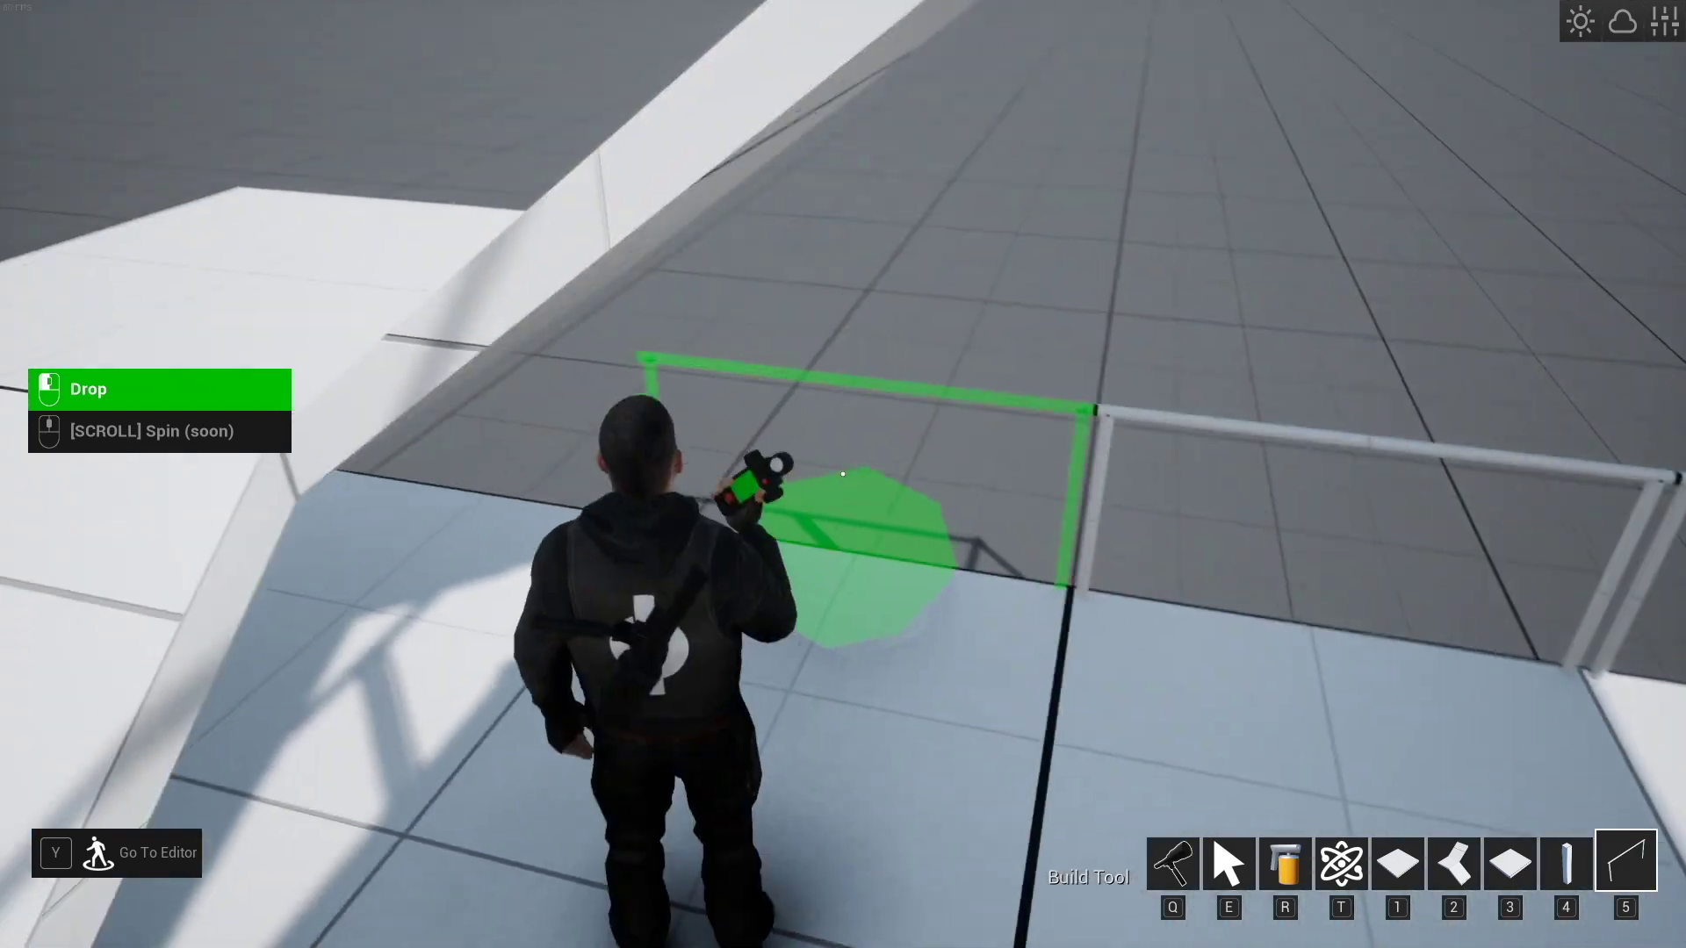
left_click(842, 474)
key("q")
- Check the second-level railings on foot and go down to the ground floor beneath the overhang
key("w")
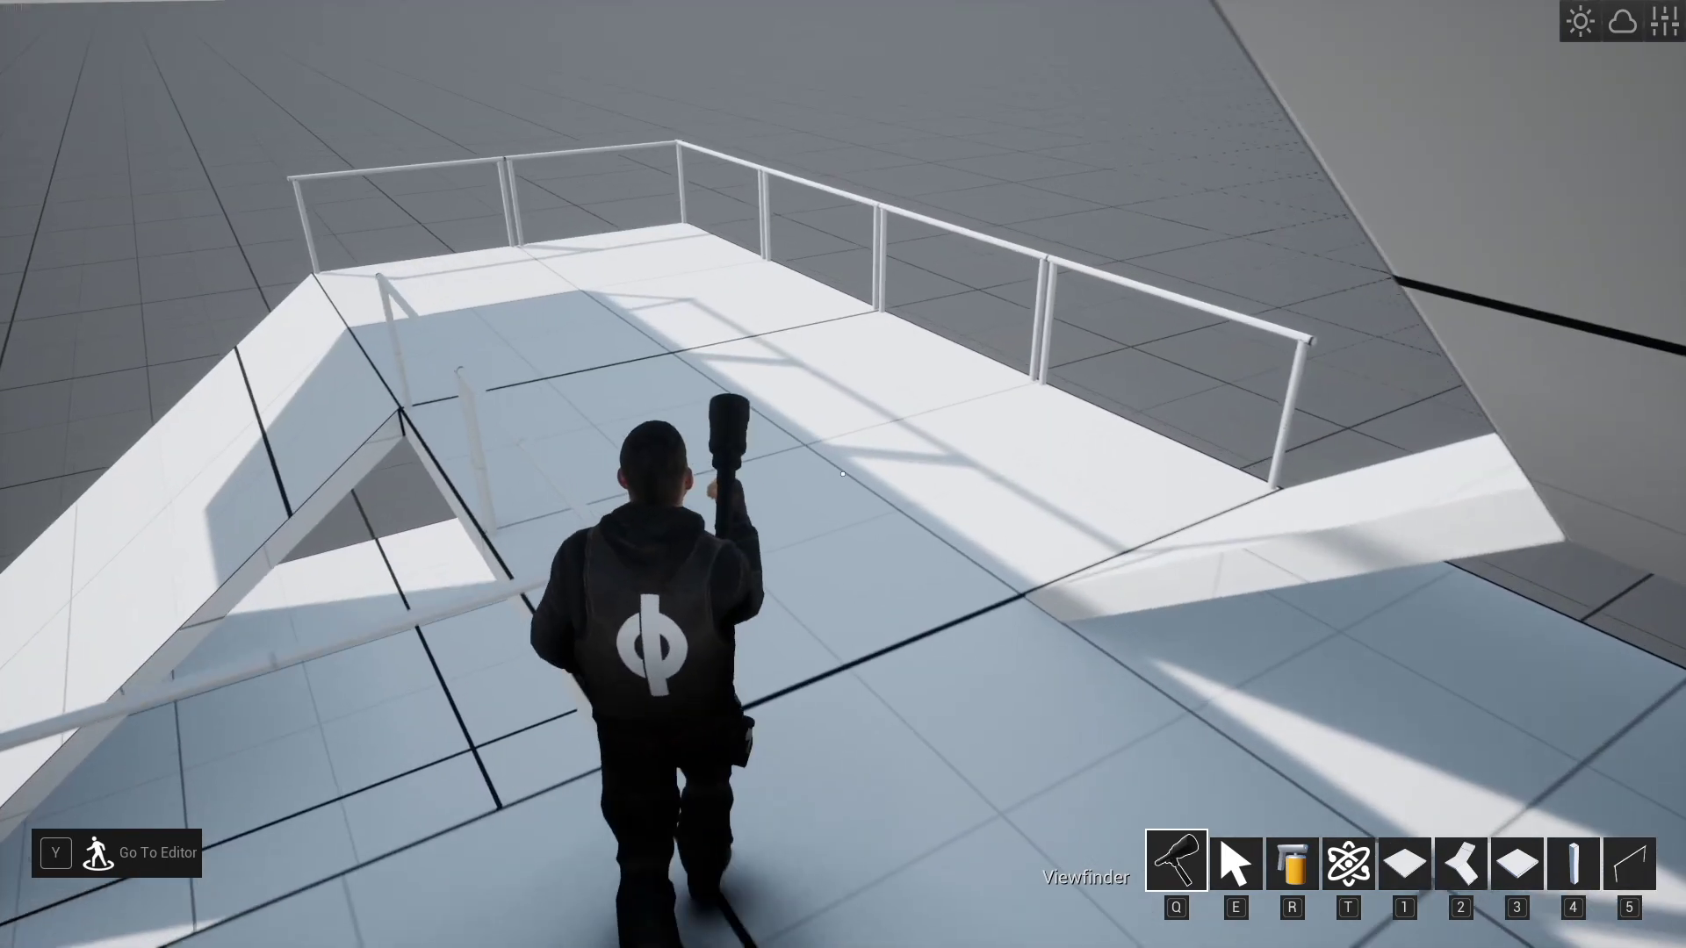
key("w")
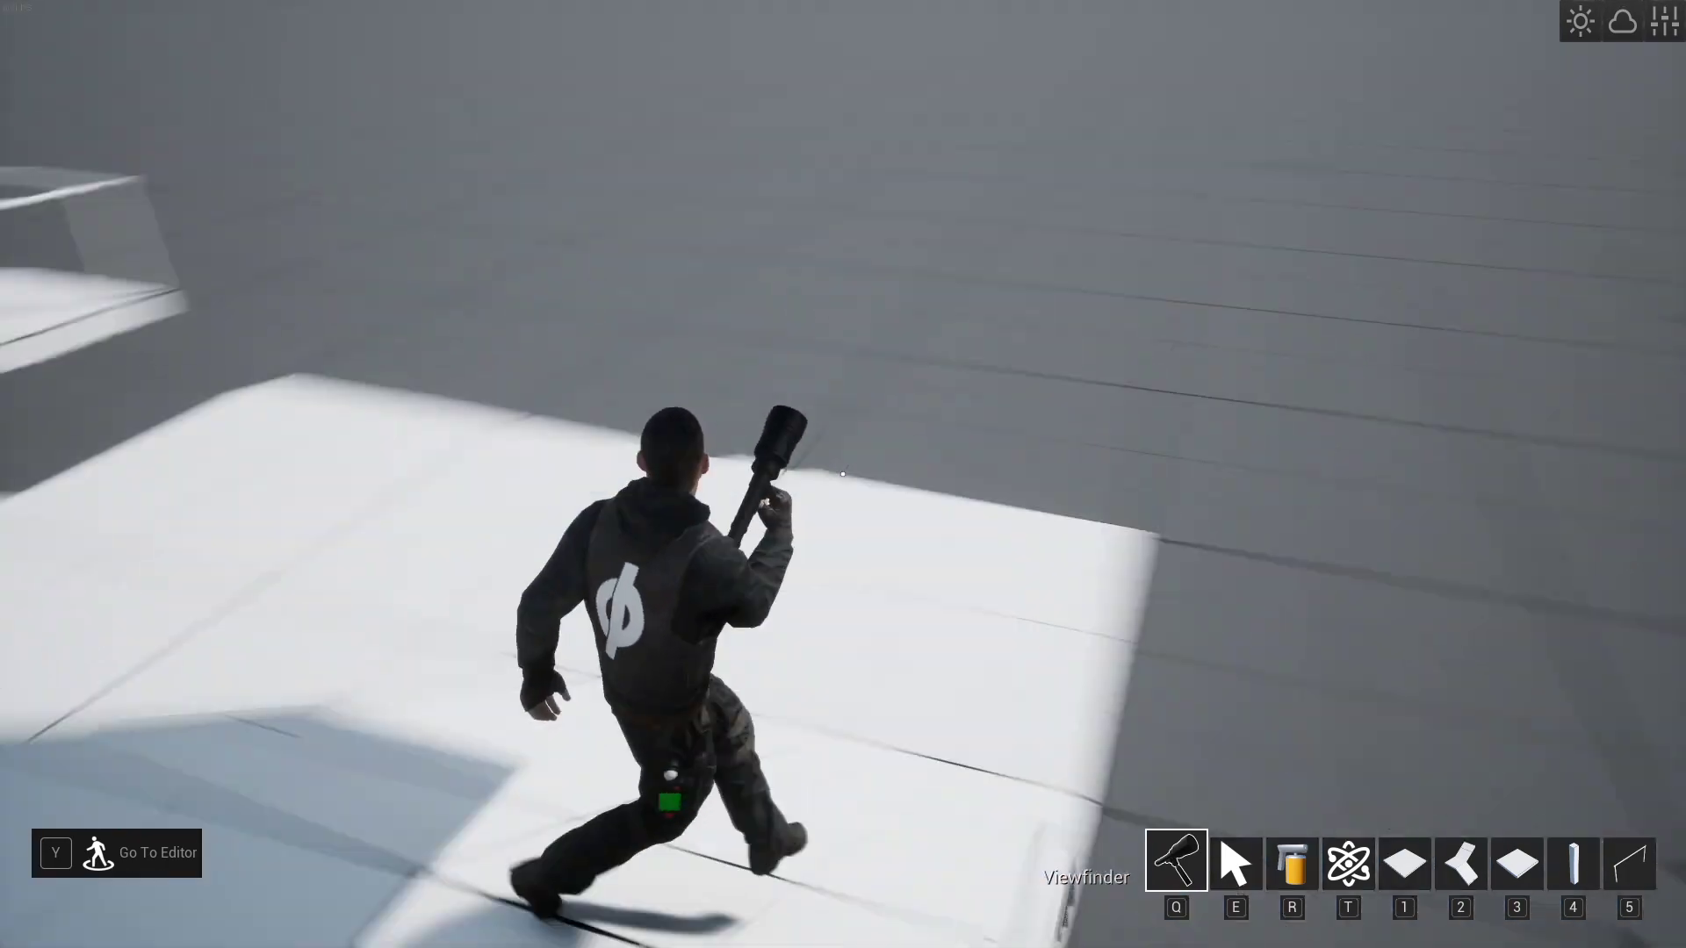
key("w")
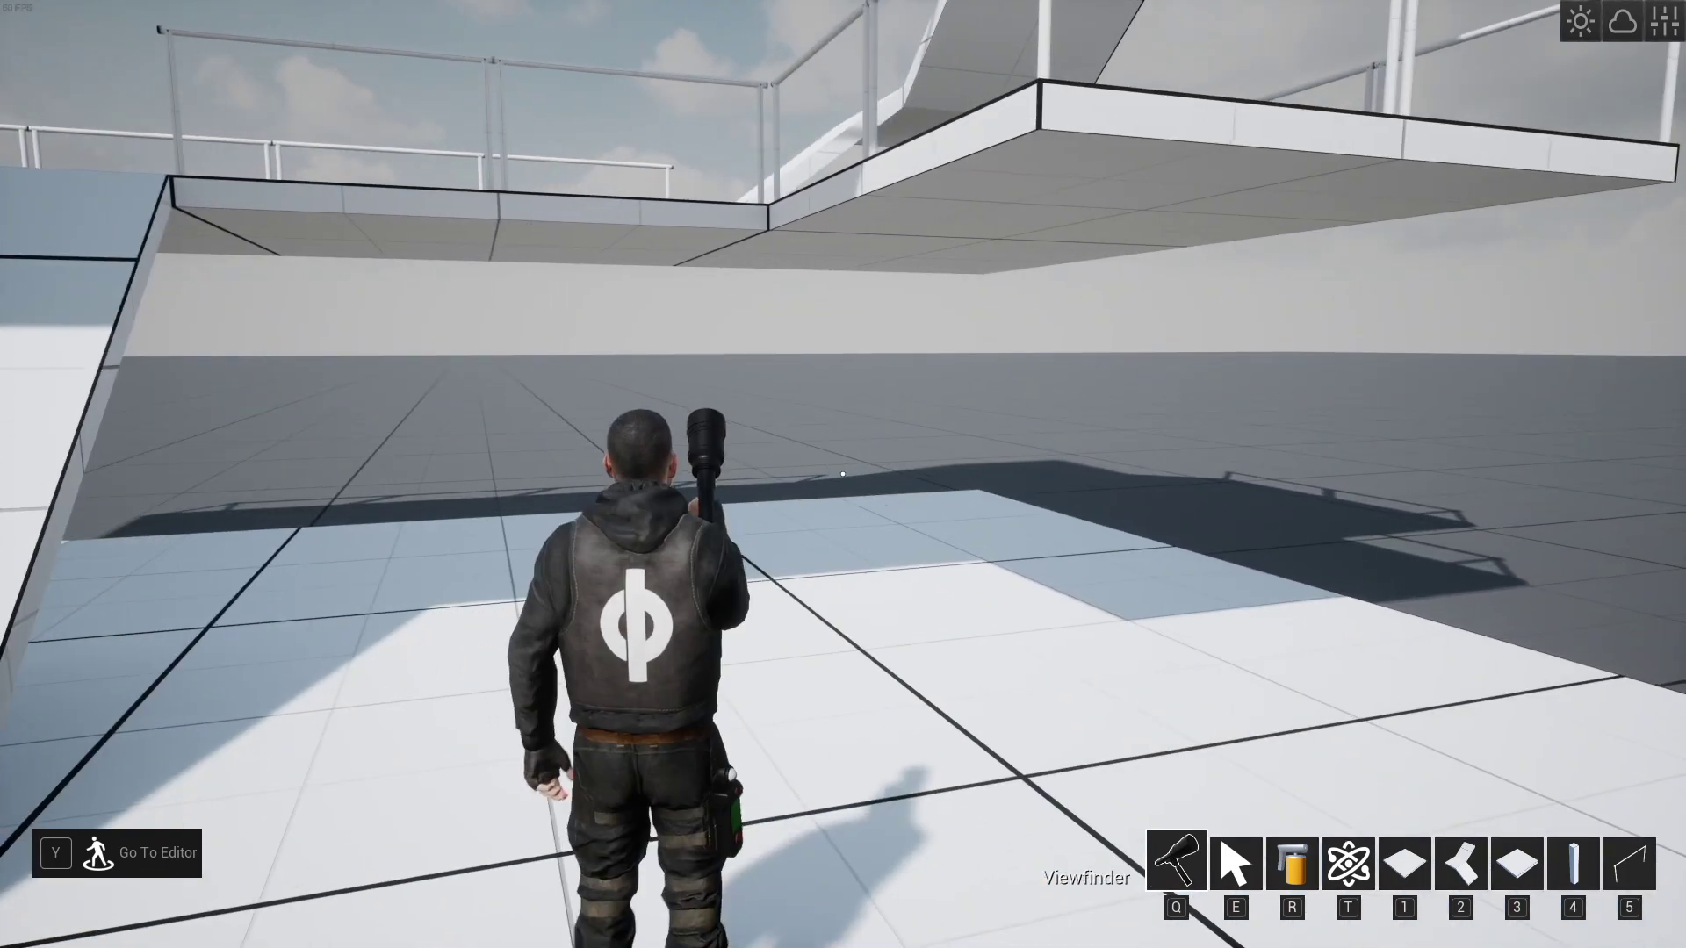
- Place a support pillar on the ground floor under the second level's overhang
key("d")
key("w")
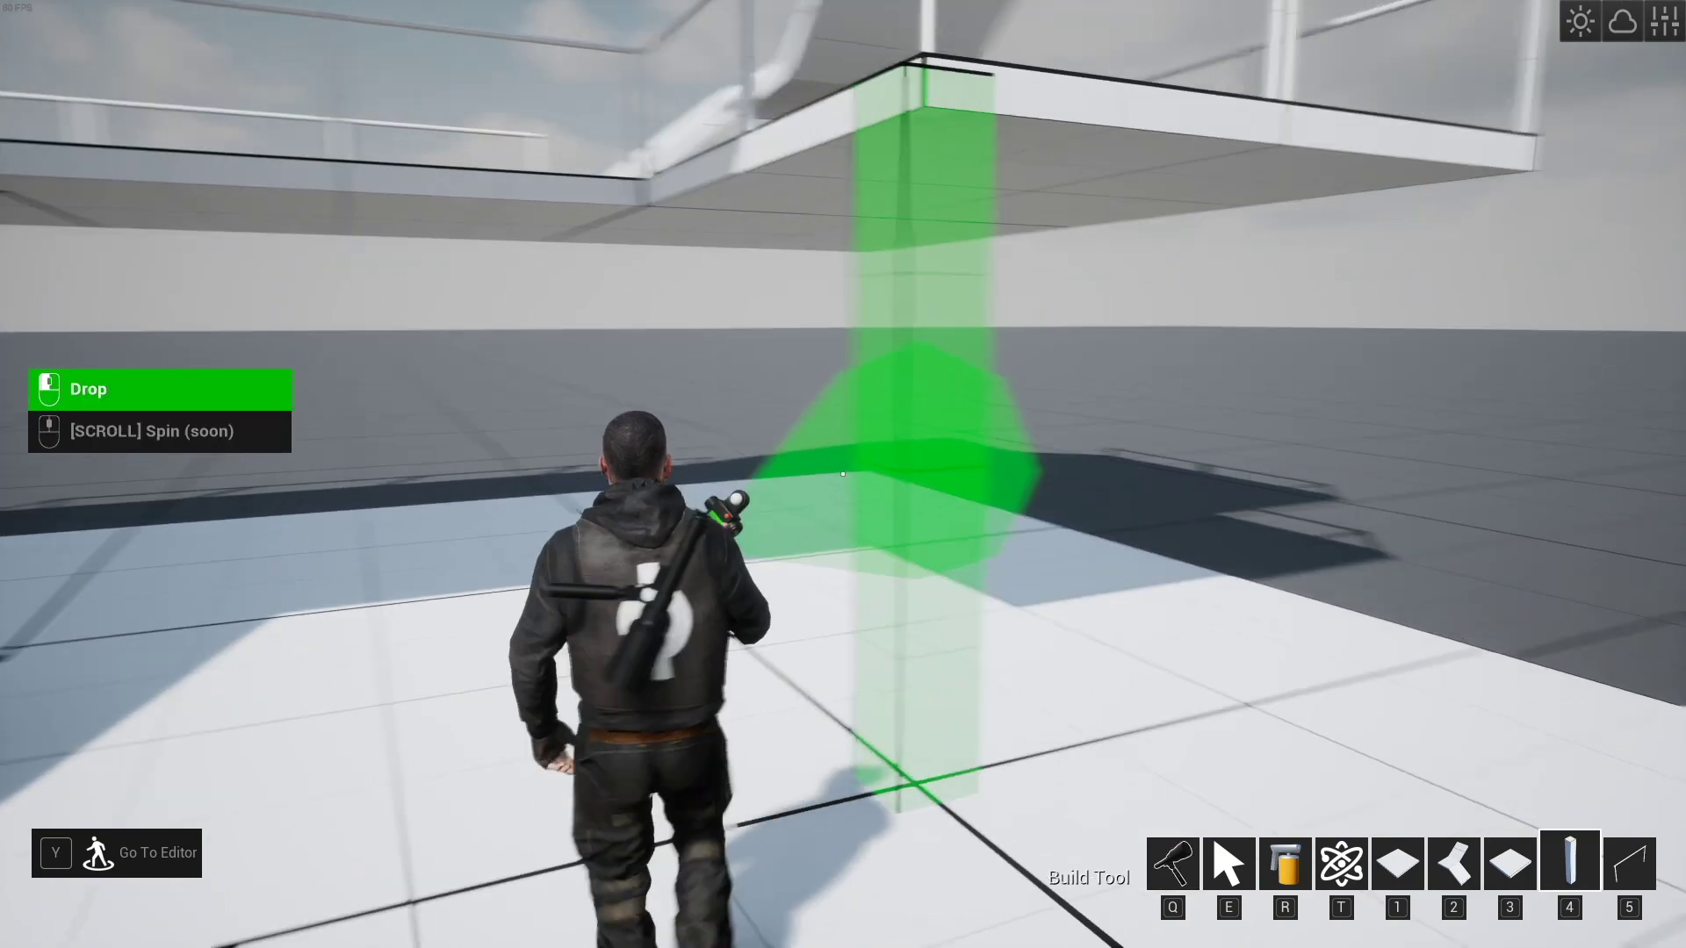
key("w")
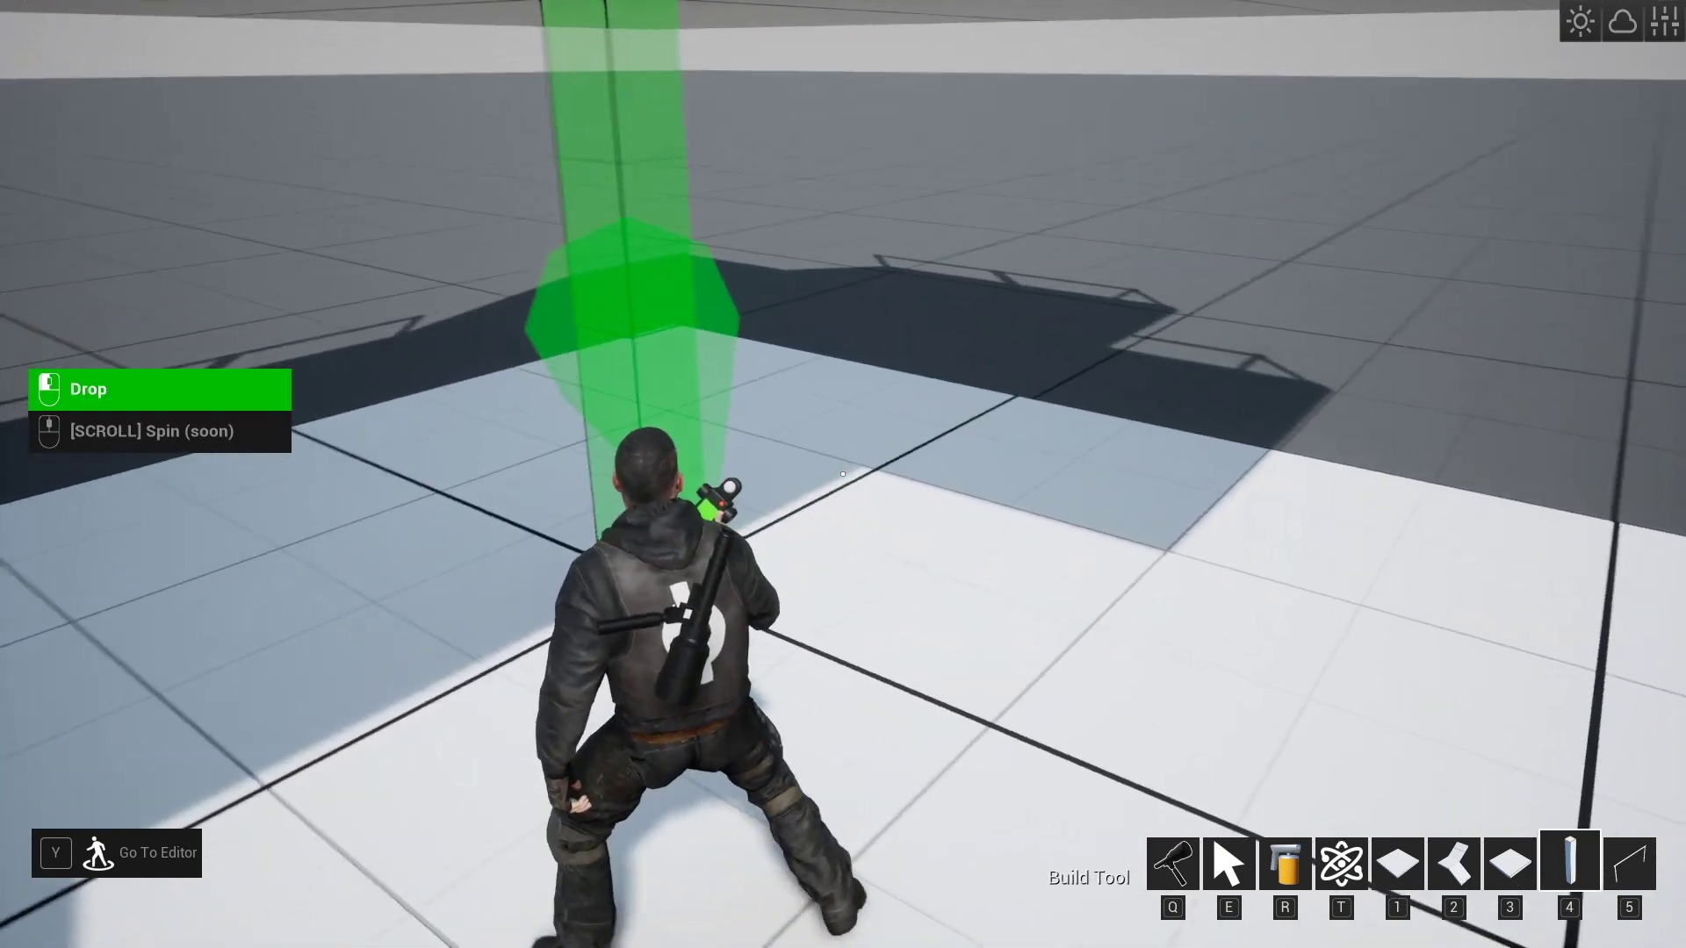
key("w")
left_click(843, 474)
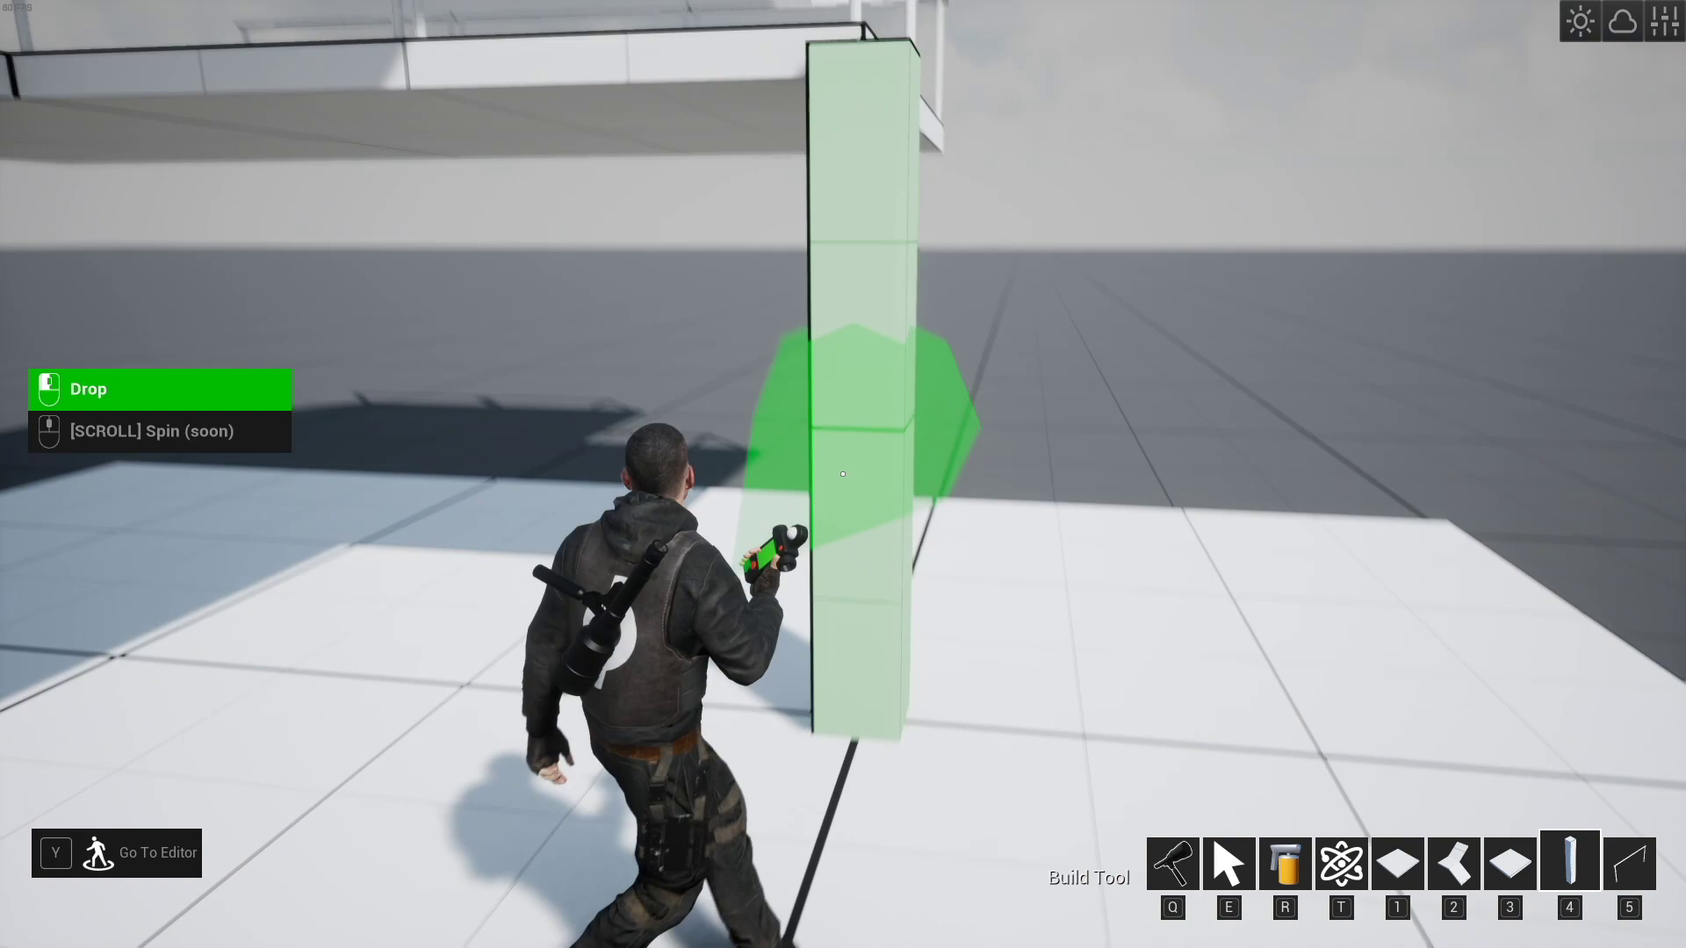
key("w")
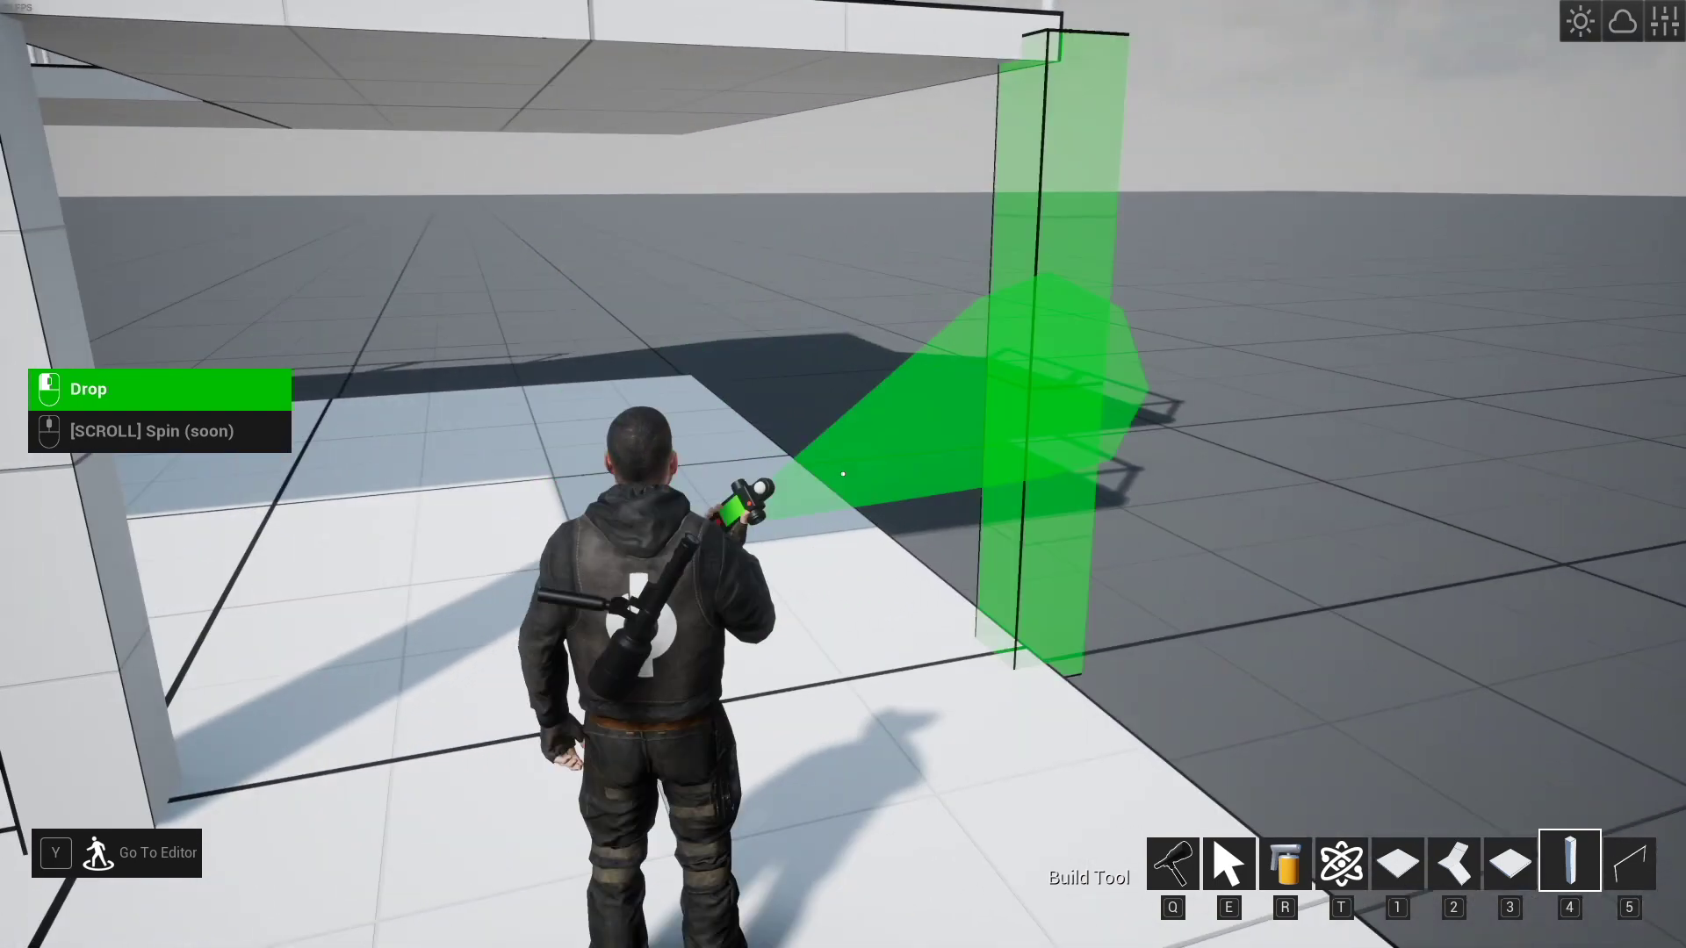
- Place support pillars under the remaining corners of the second level and beneath its edge near the lower ramp
key("w")
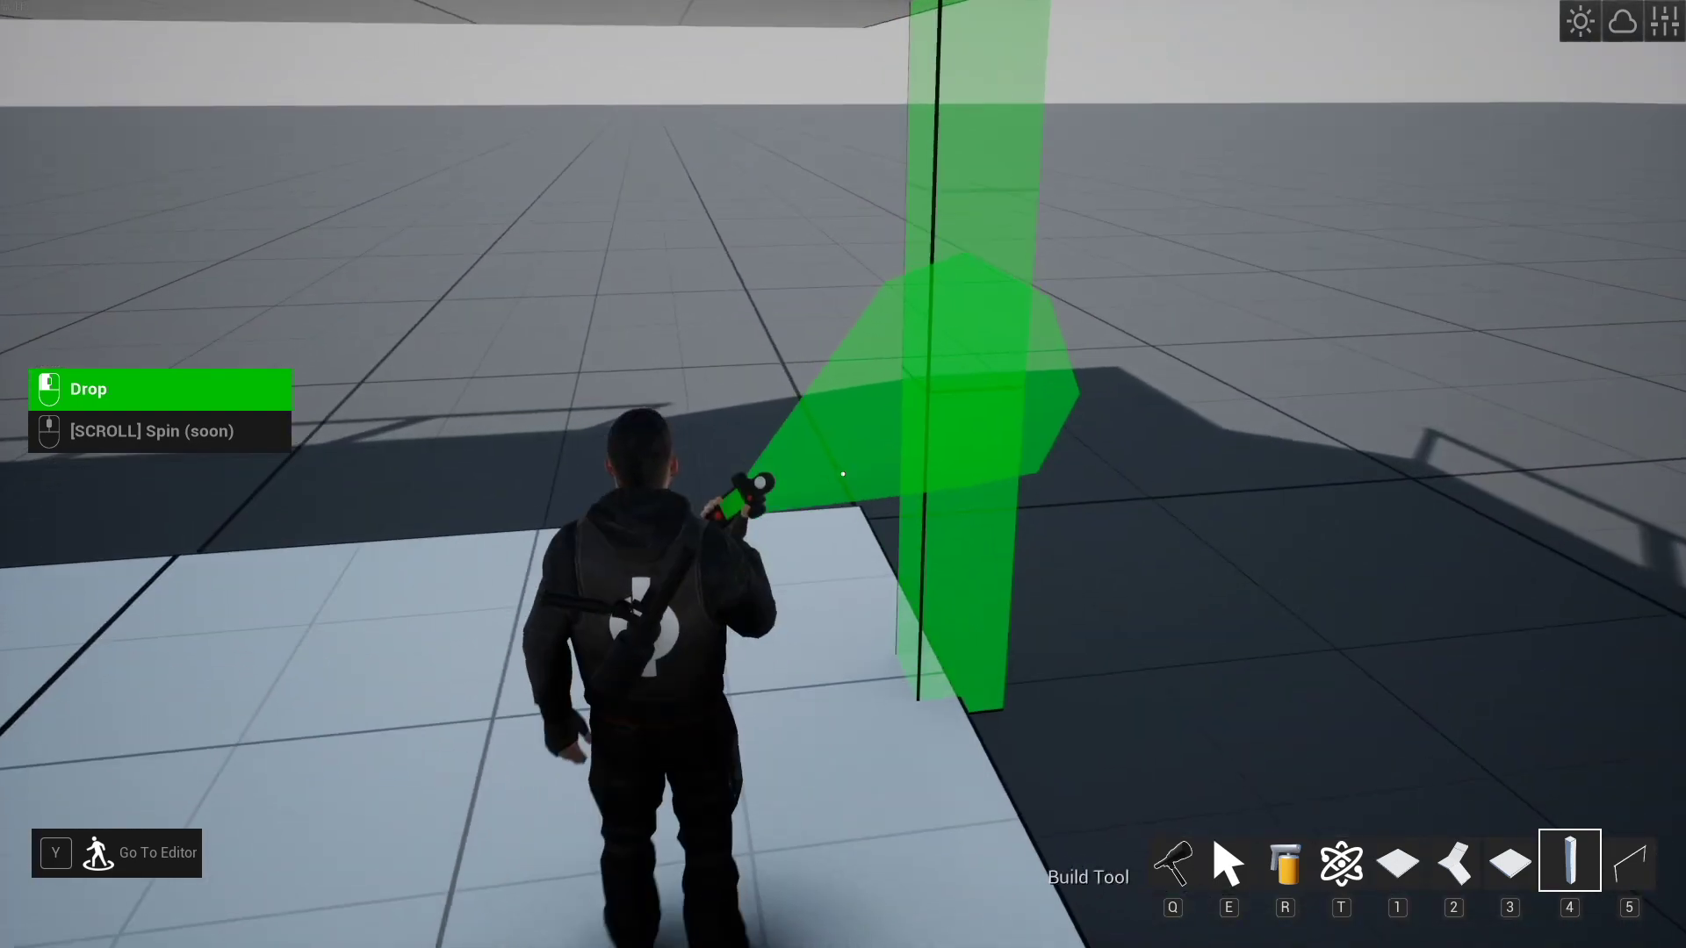
key("w")
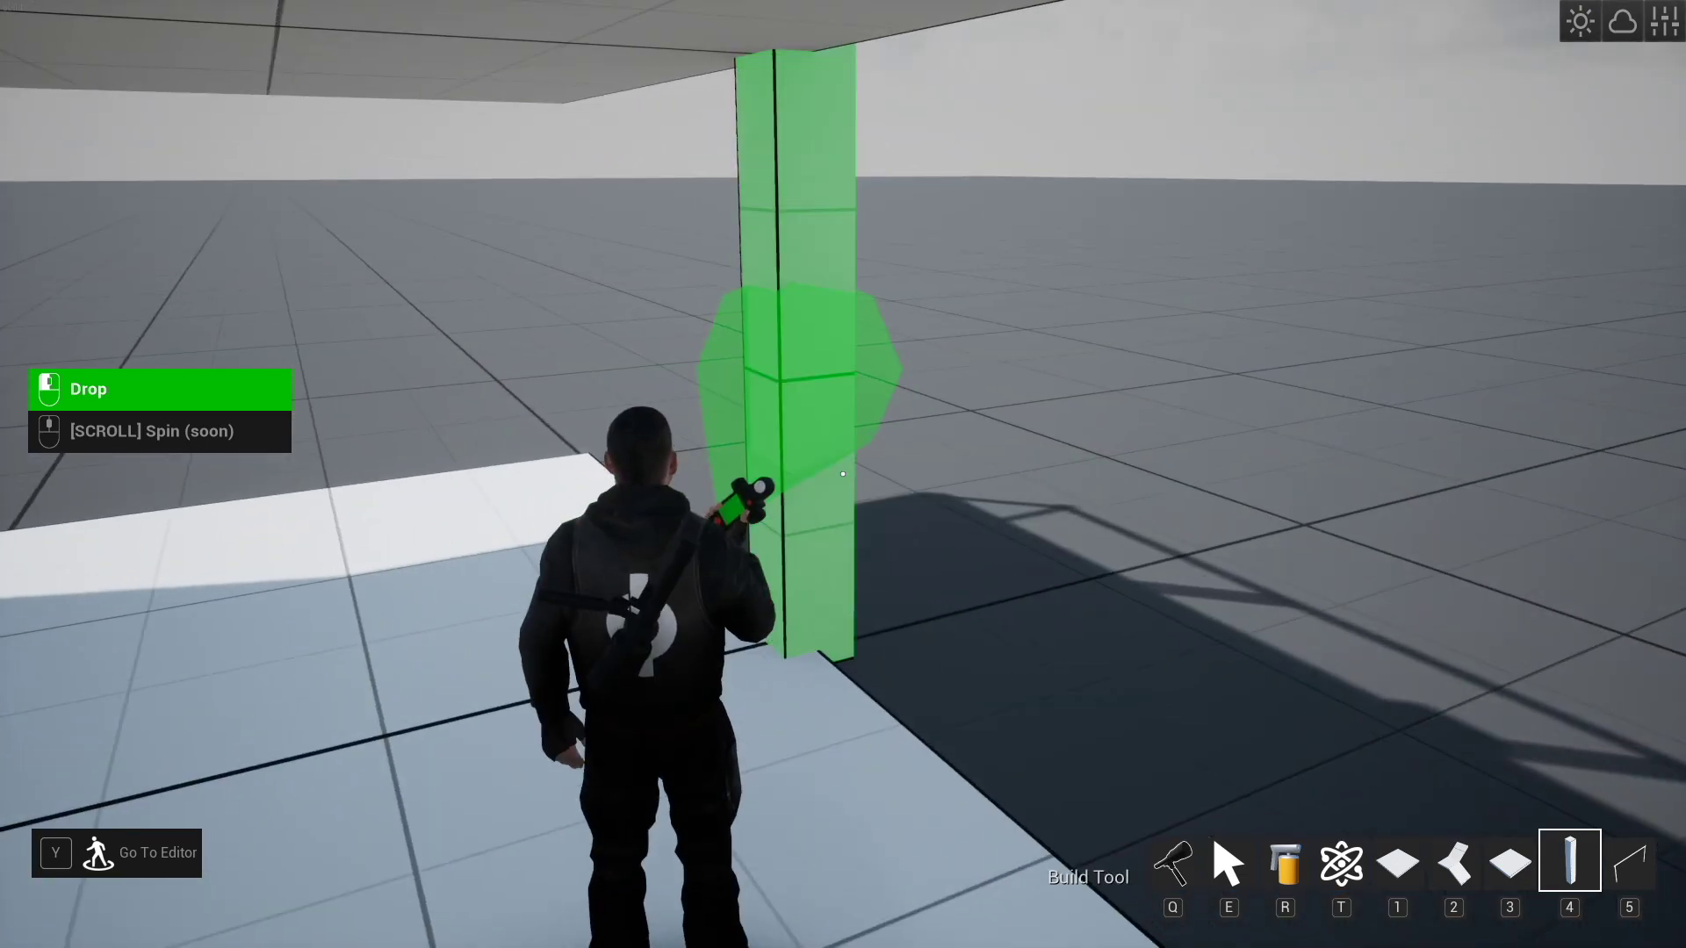
left_click(843, 474)
key("w")
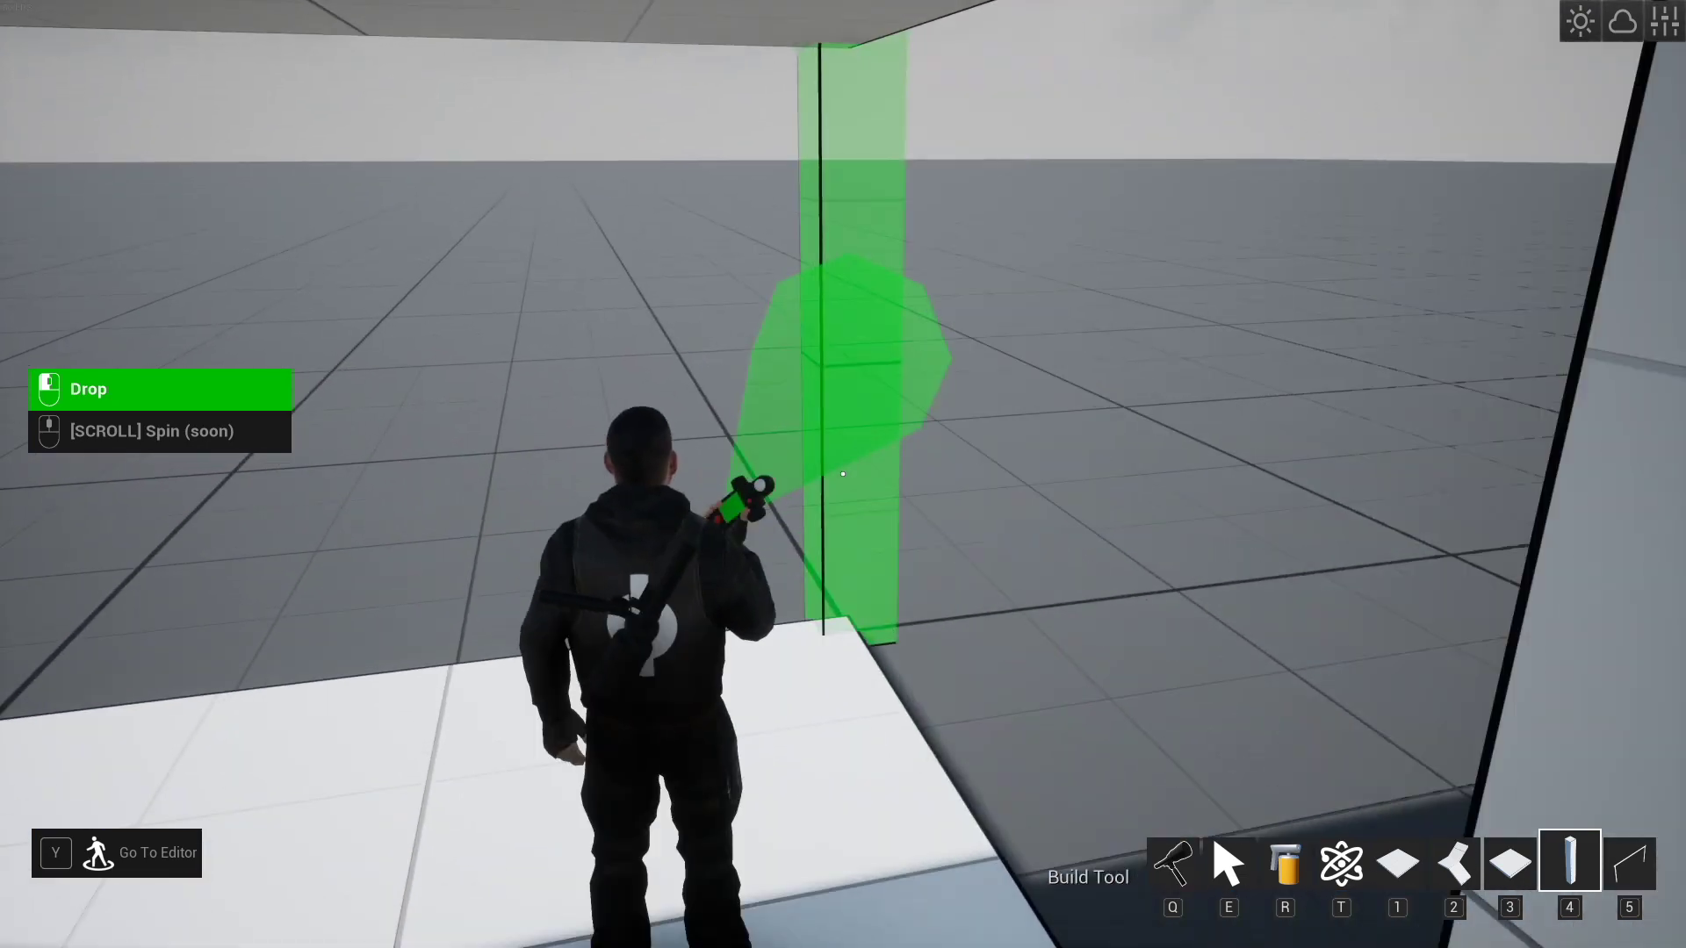
left_click(843, 474)
key("w")
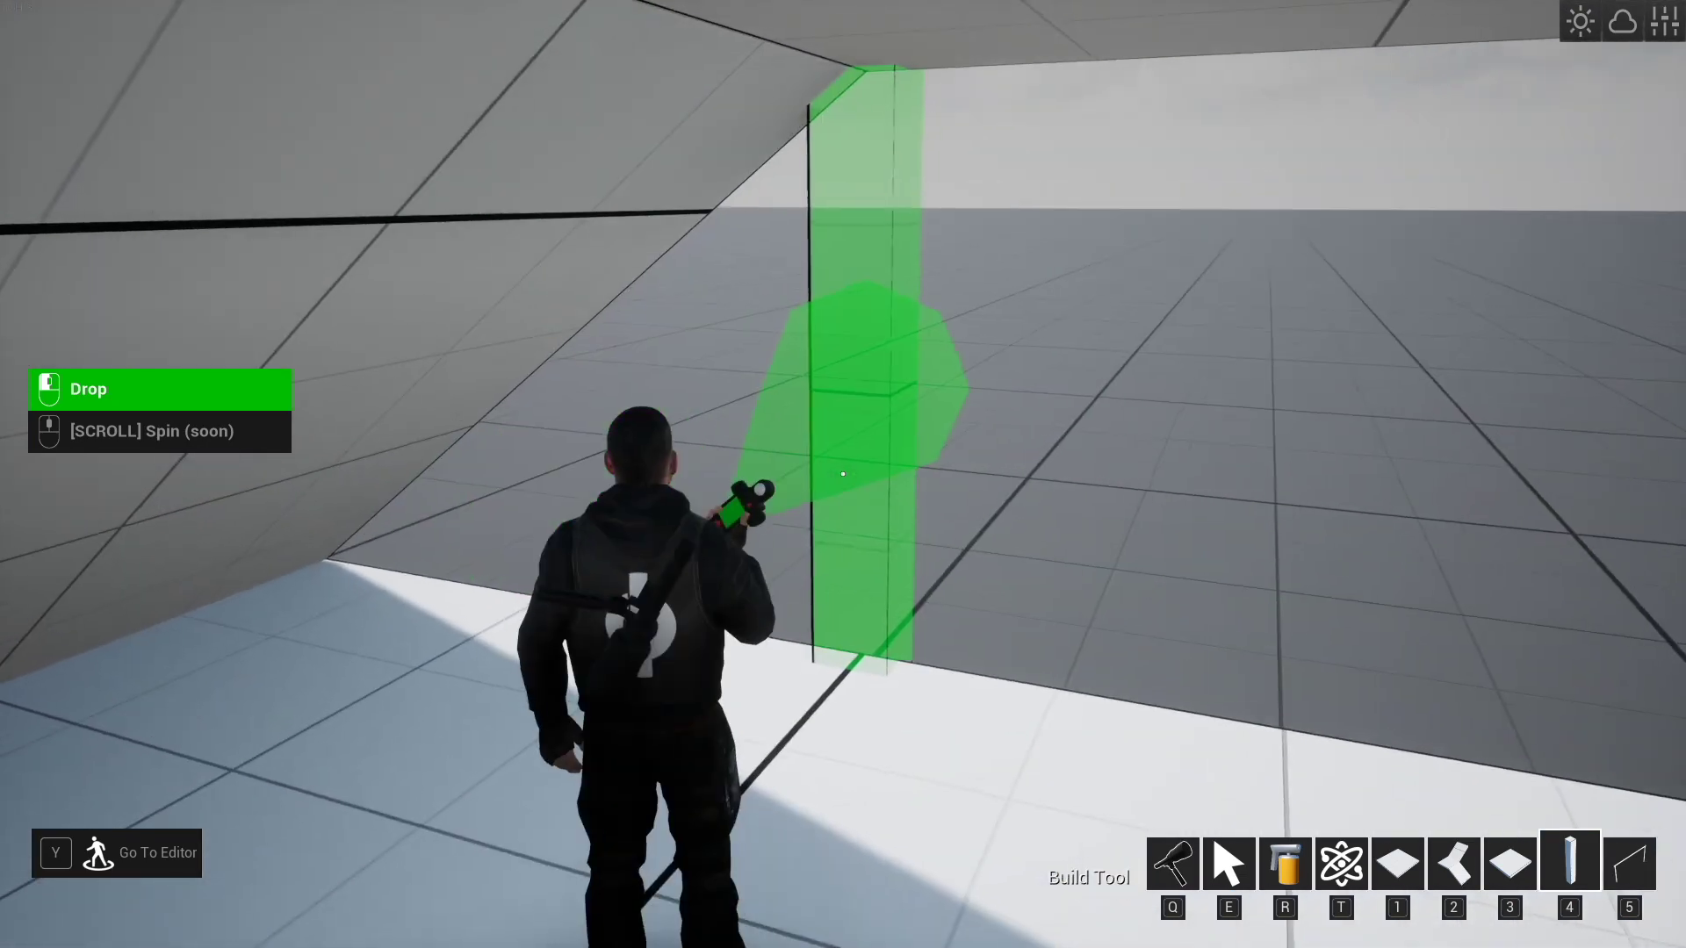
key("w")
left_click(842, 474)
- Walk up the lower ramp and around the outside of the structure to check the support pillars
key("q")
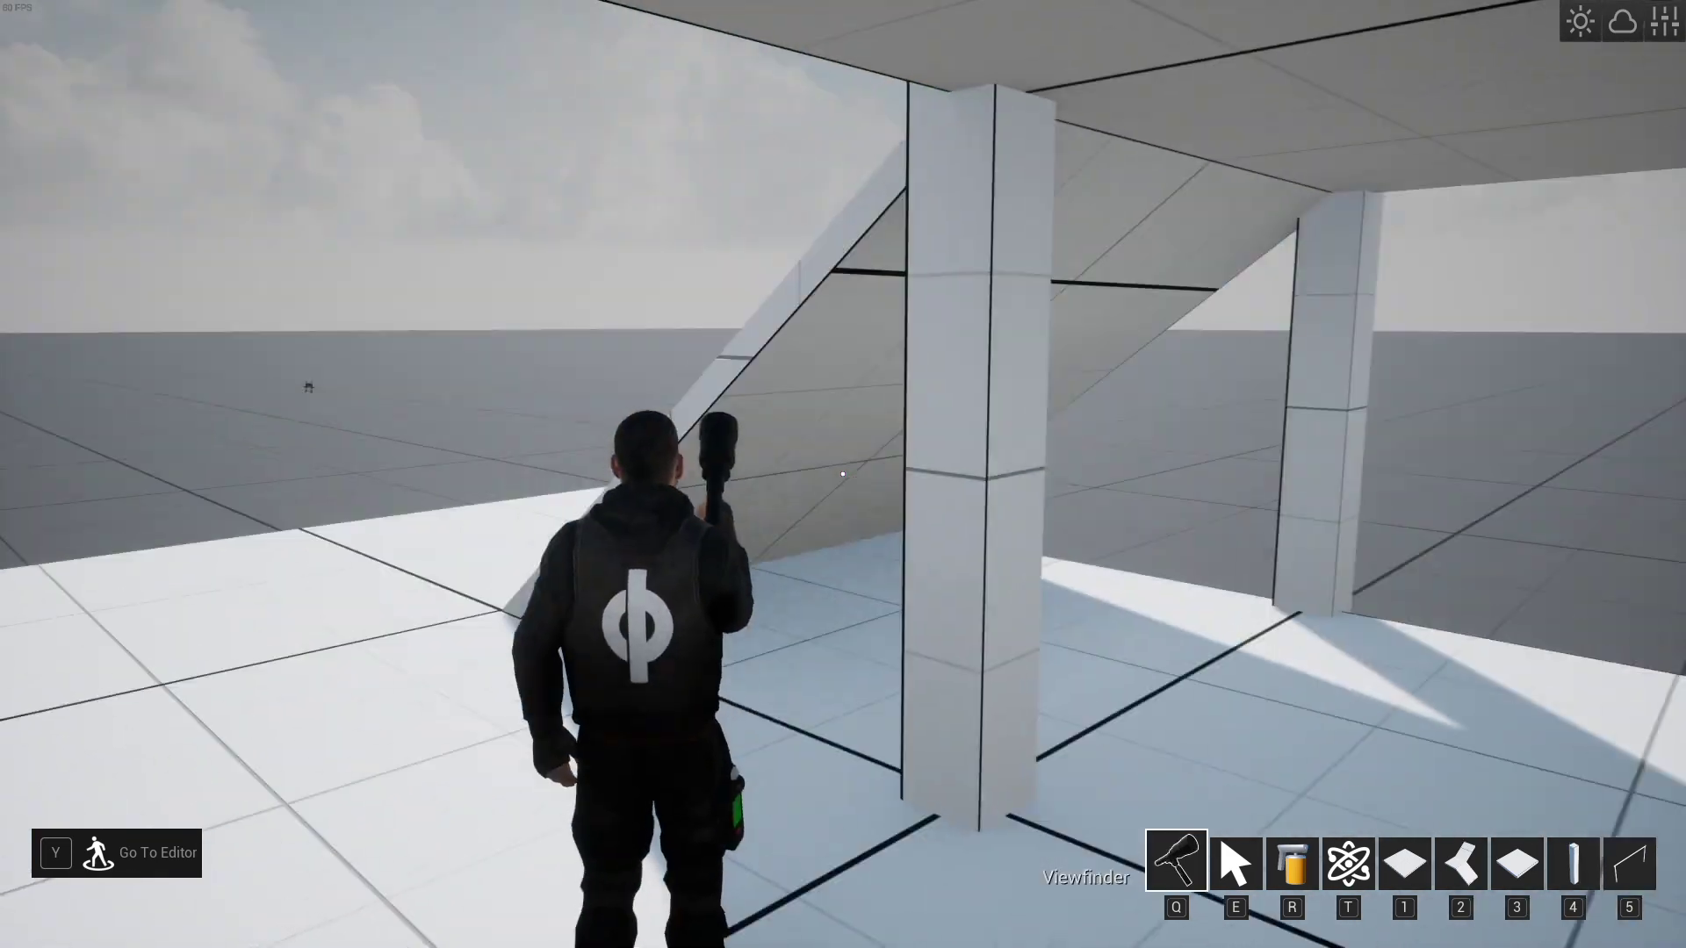
key("w")
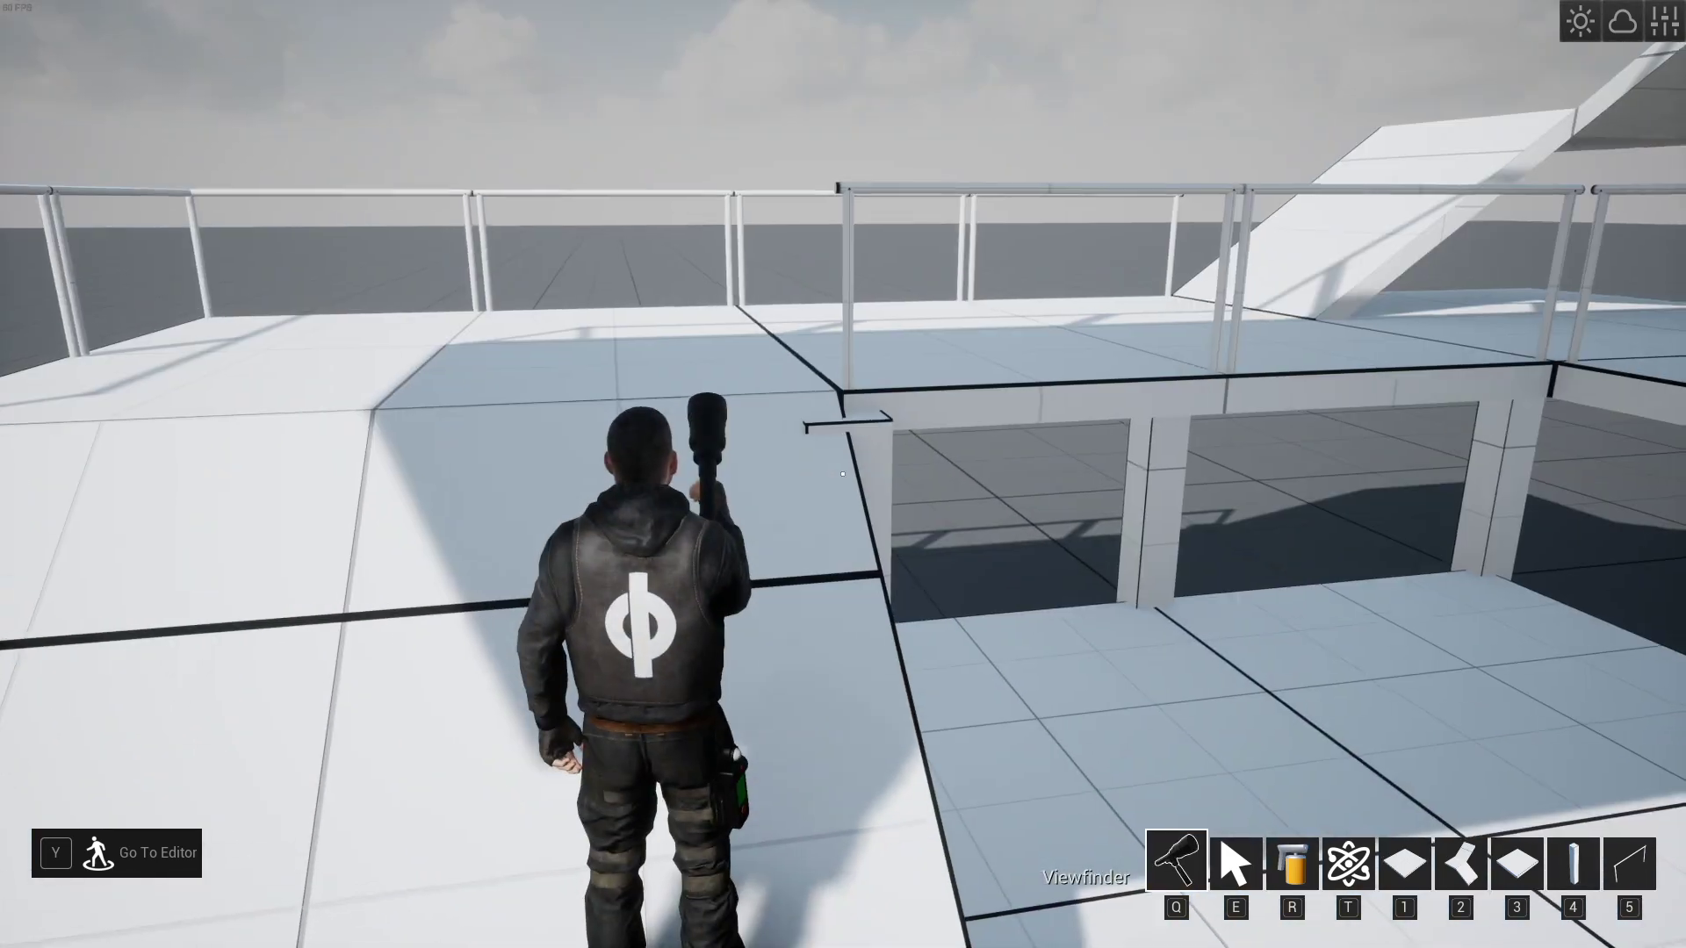
key("w")
key("w")
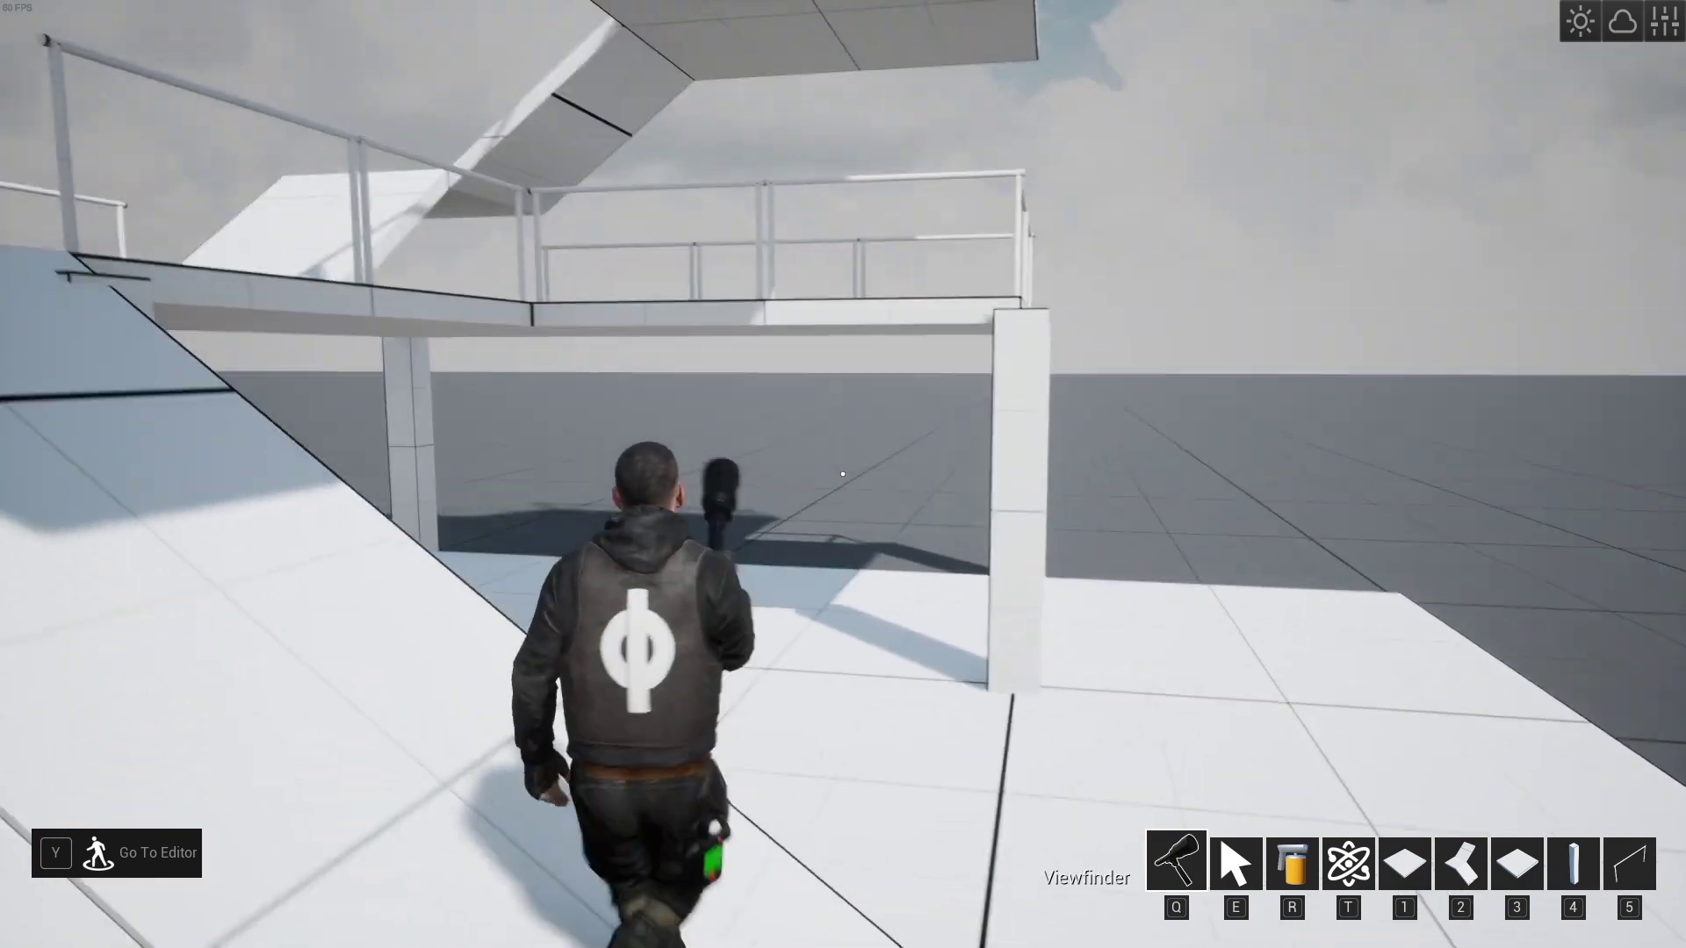
key("s")
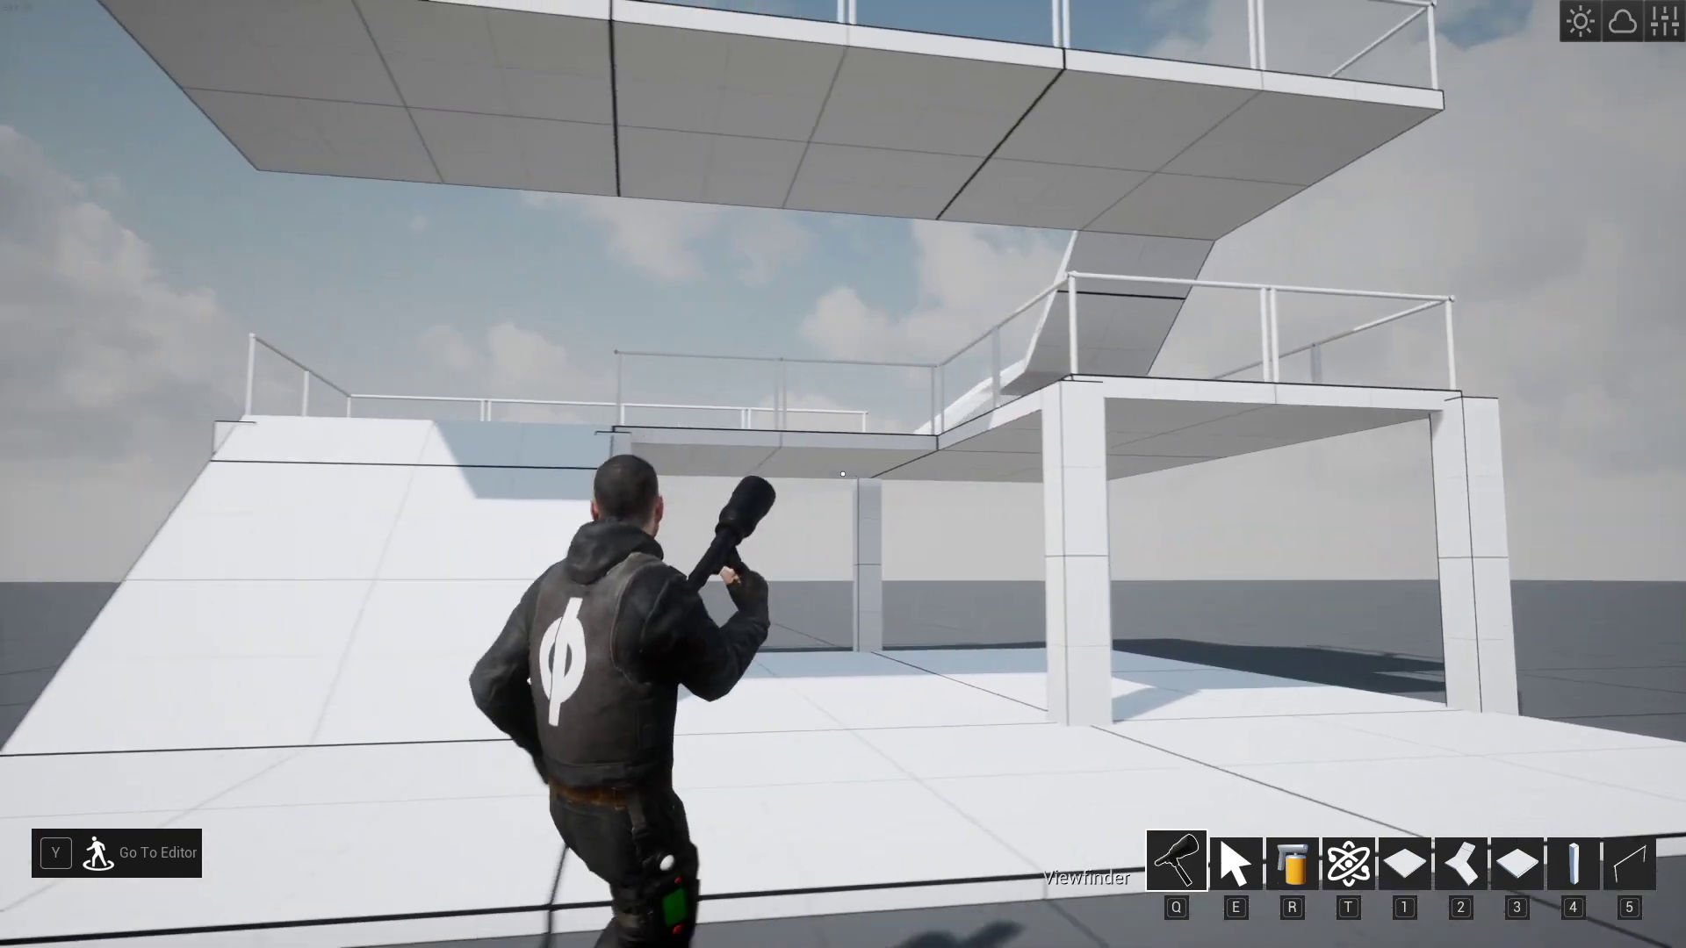
key("a")
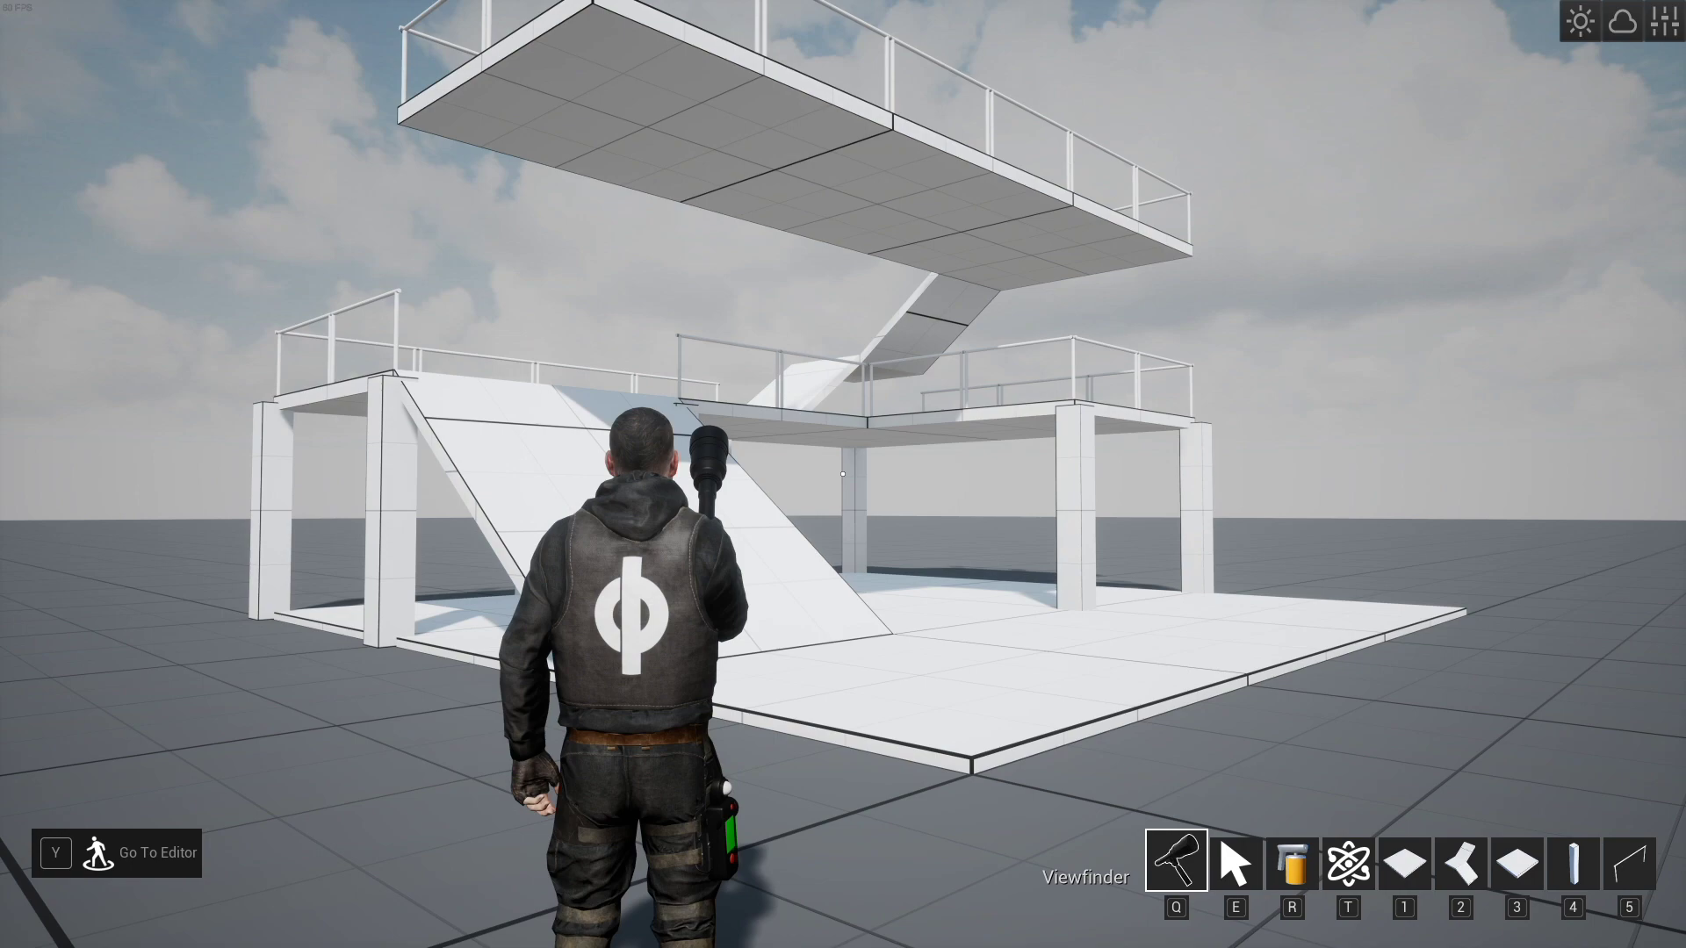
- Try painting the lower ramp and the front ground-floor piece green with the Paint Tool
key("r")
key("w")
left_click(843, 475)
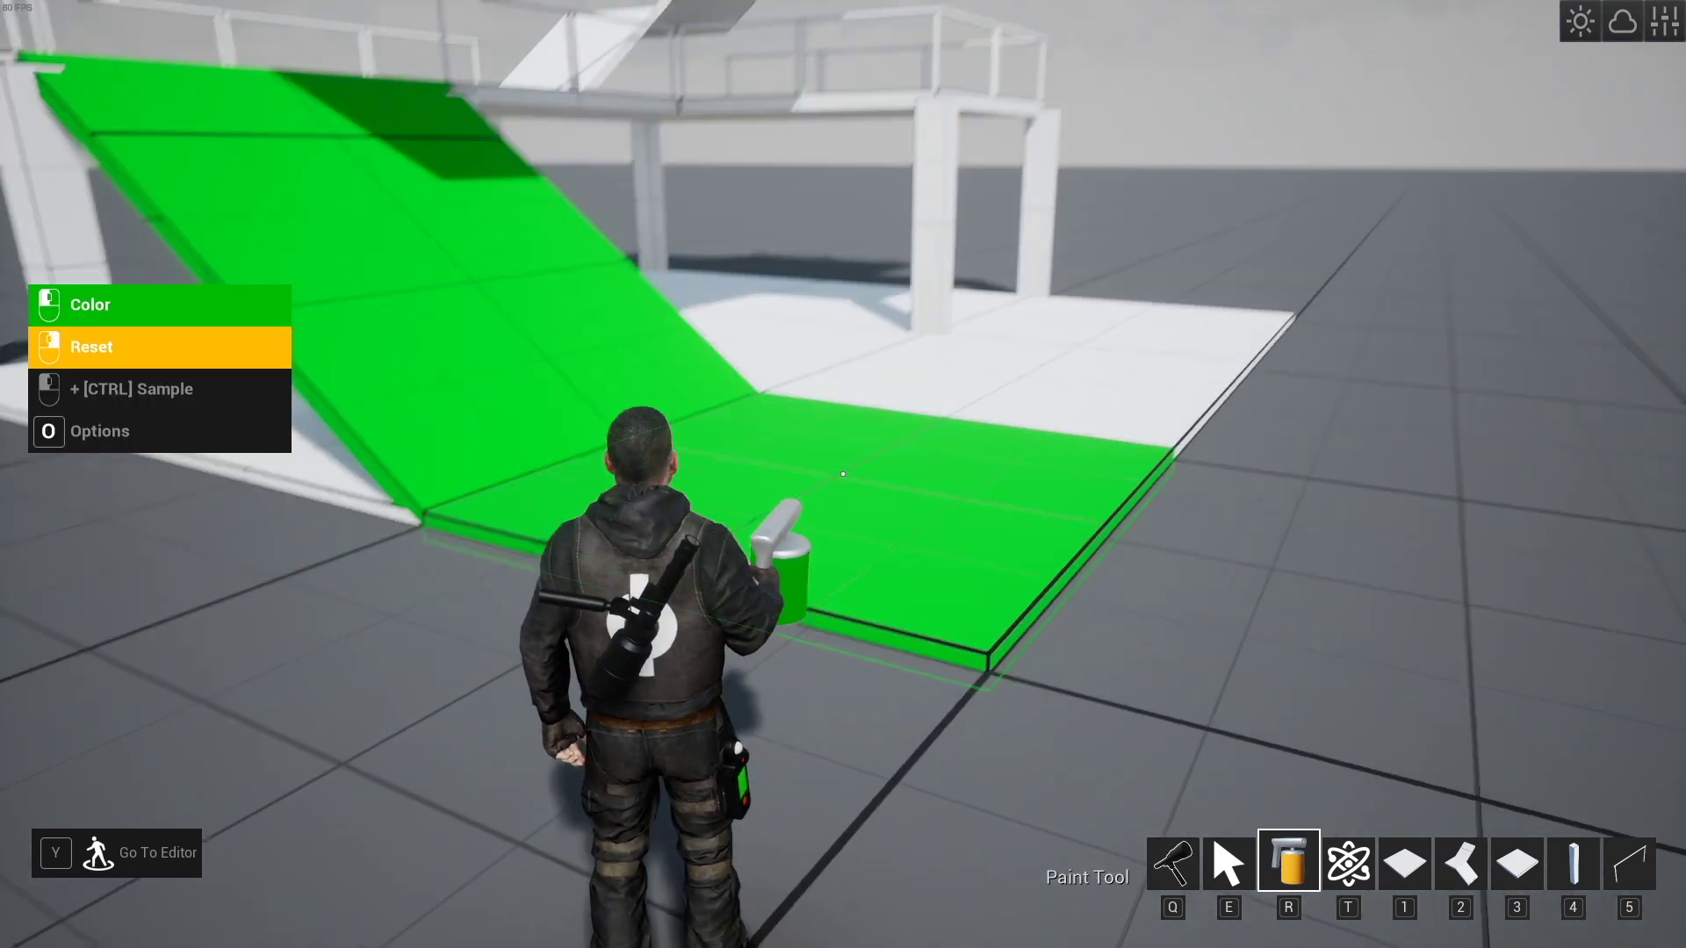
- Set the paint colour to saturation 0.0 and intensity 0.5, and return the lower ramp to its original white
key("o")
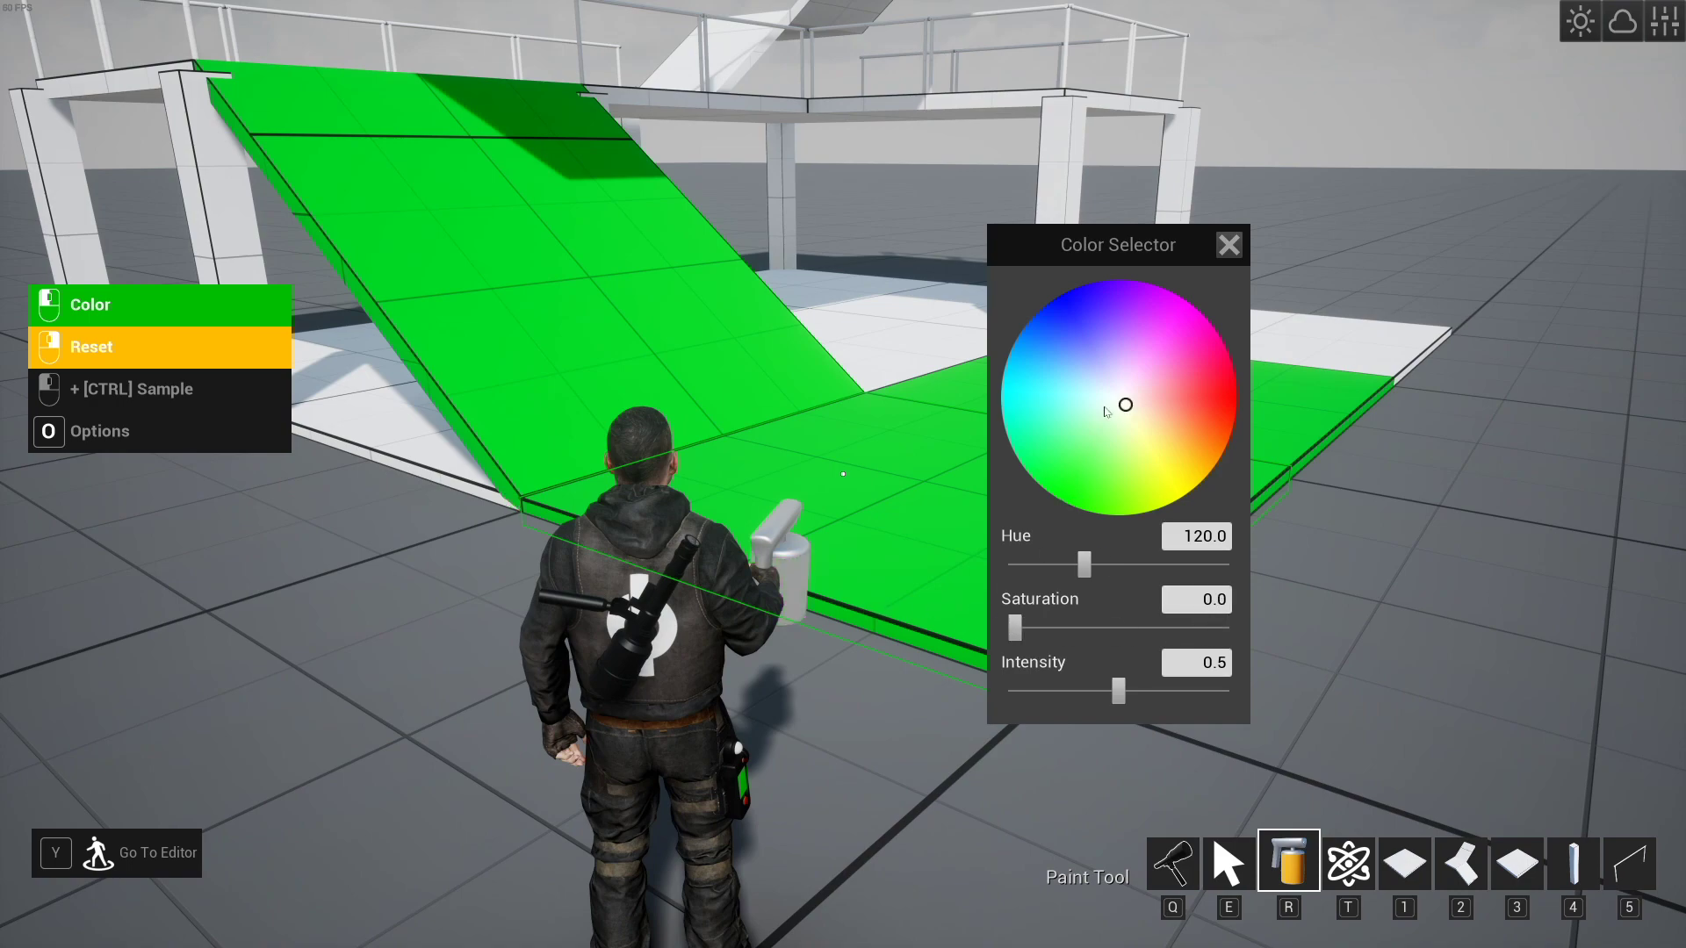
left_click(1228, 246)
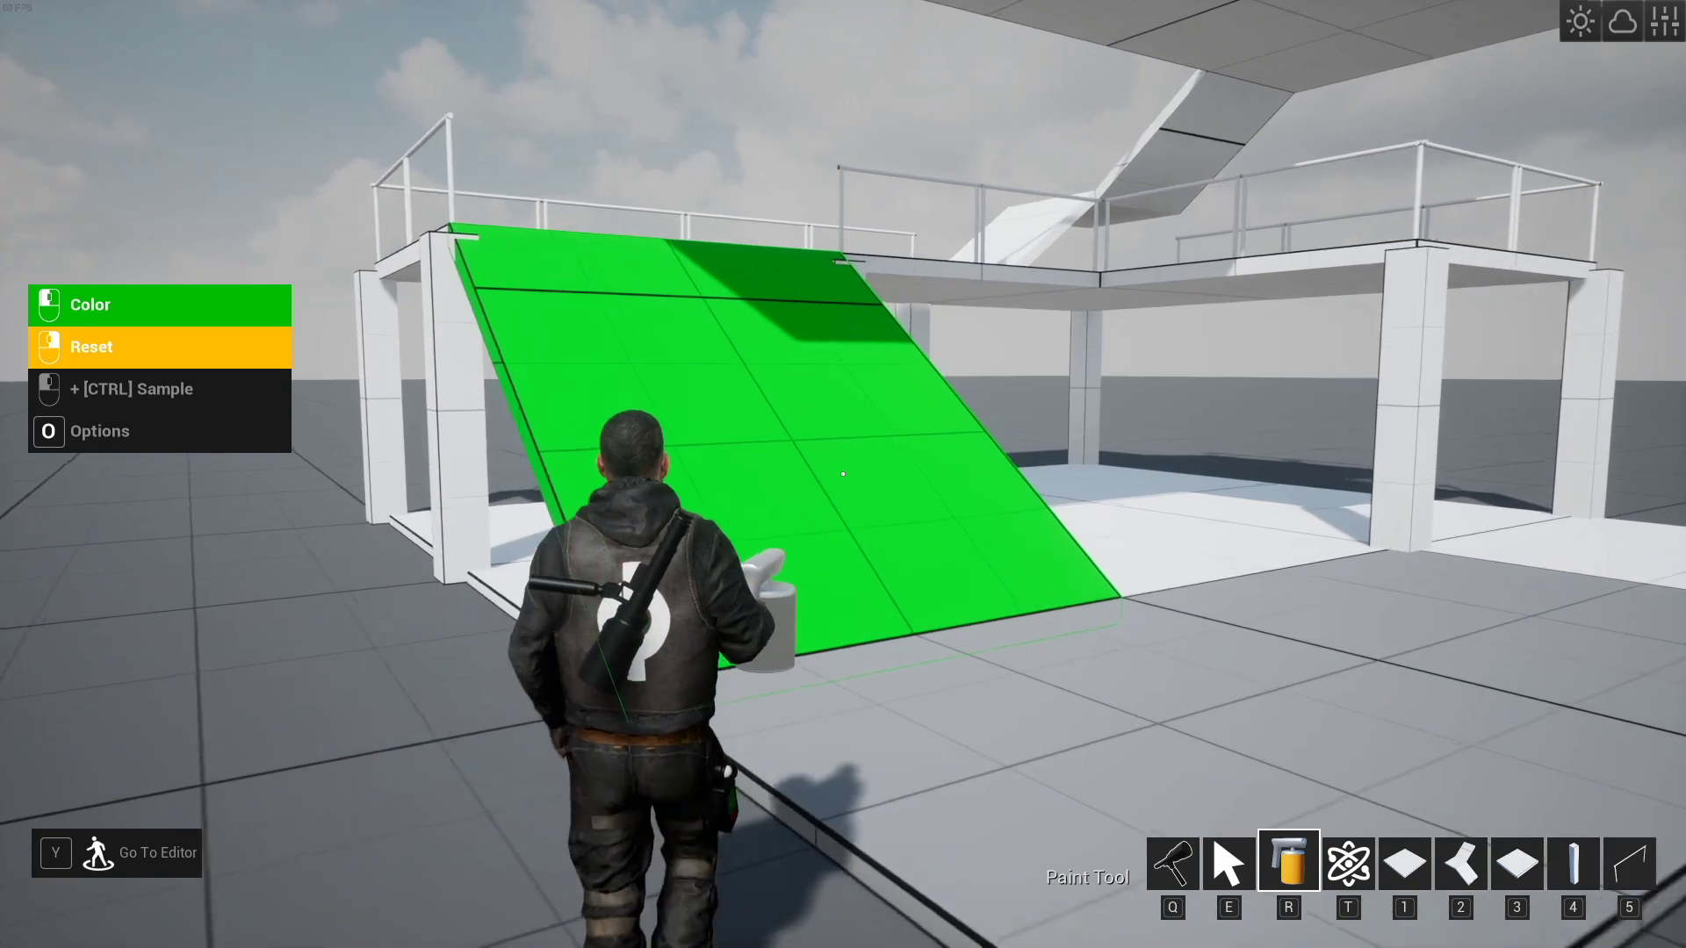
right_click(843, 474)
- Paint the remaining white ground-floor pieces grey, including the one behind the lower ramp
key("w")
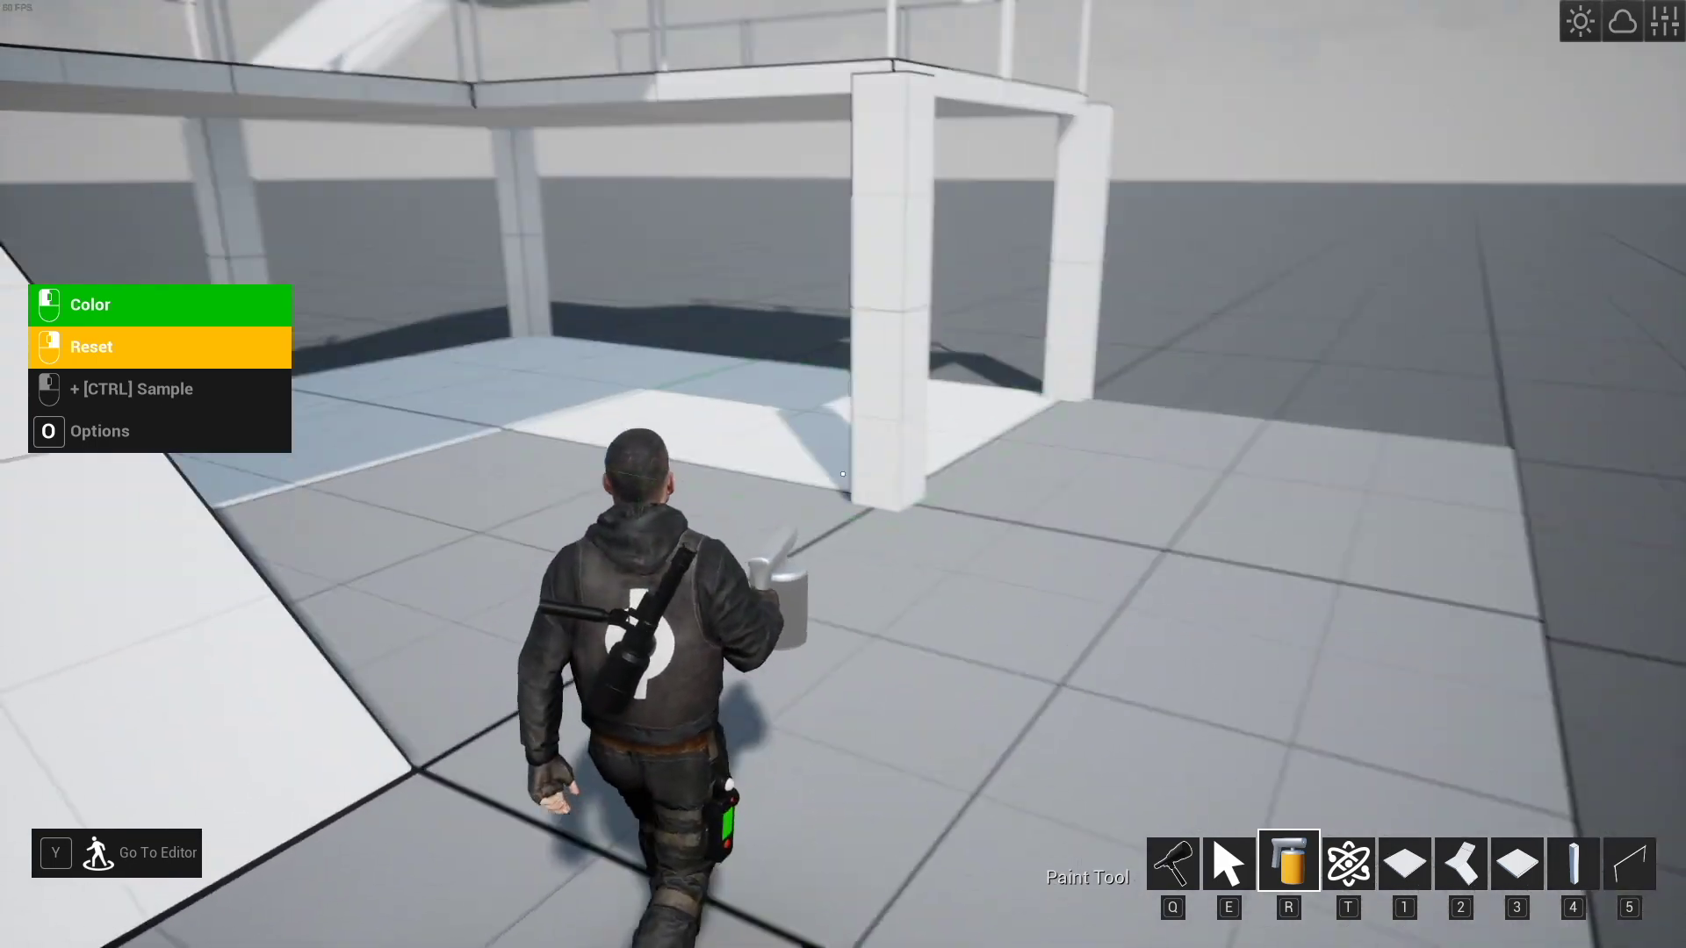
key("d")
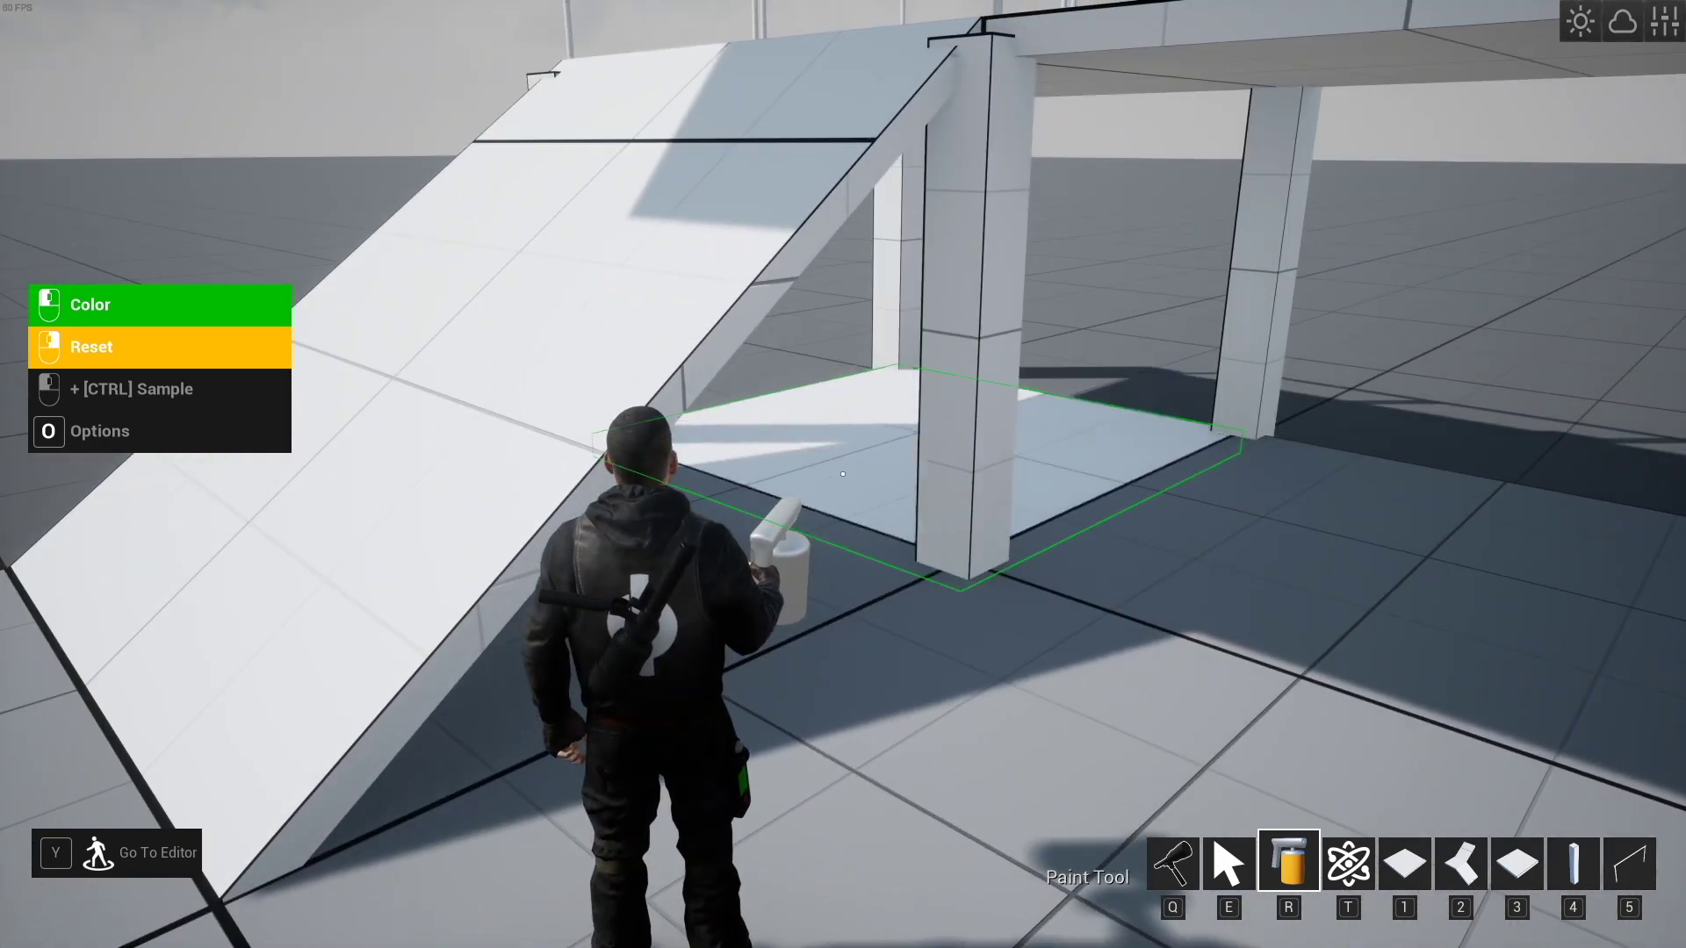
left_click(843, 474)
- Paint the floor pieces of the second and top levels grey, leaving the ramps, railings and pillars white
key("space")
key("w")
left_click(843, 474)
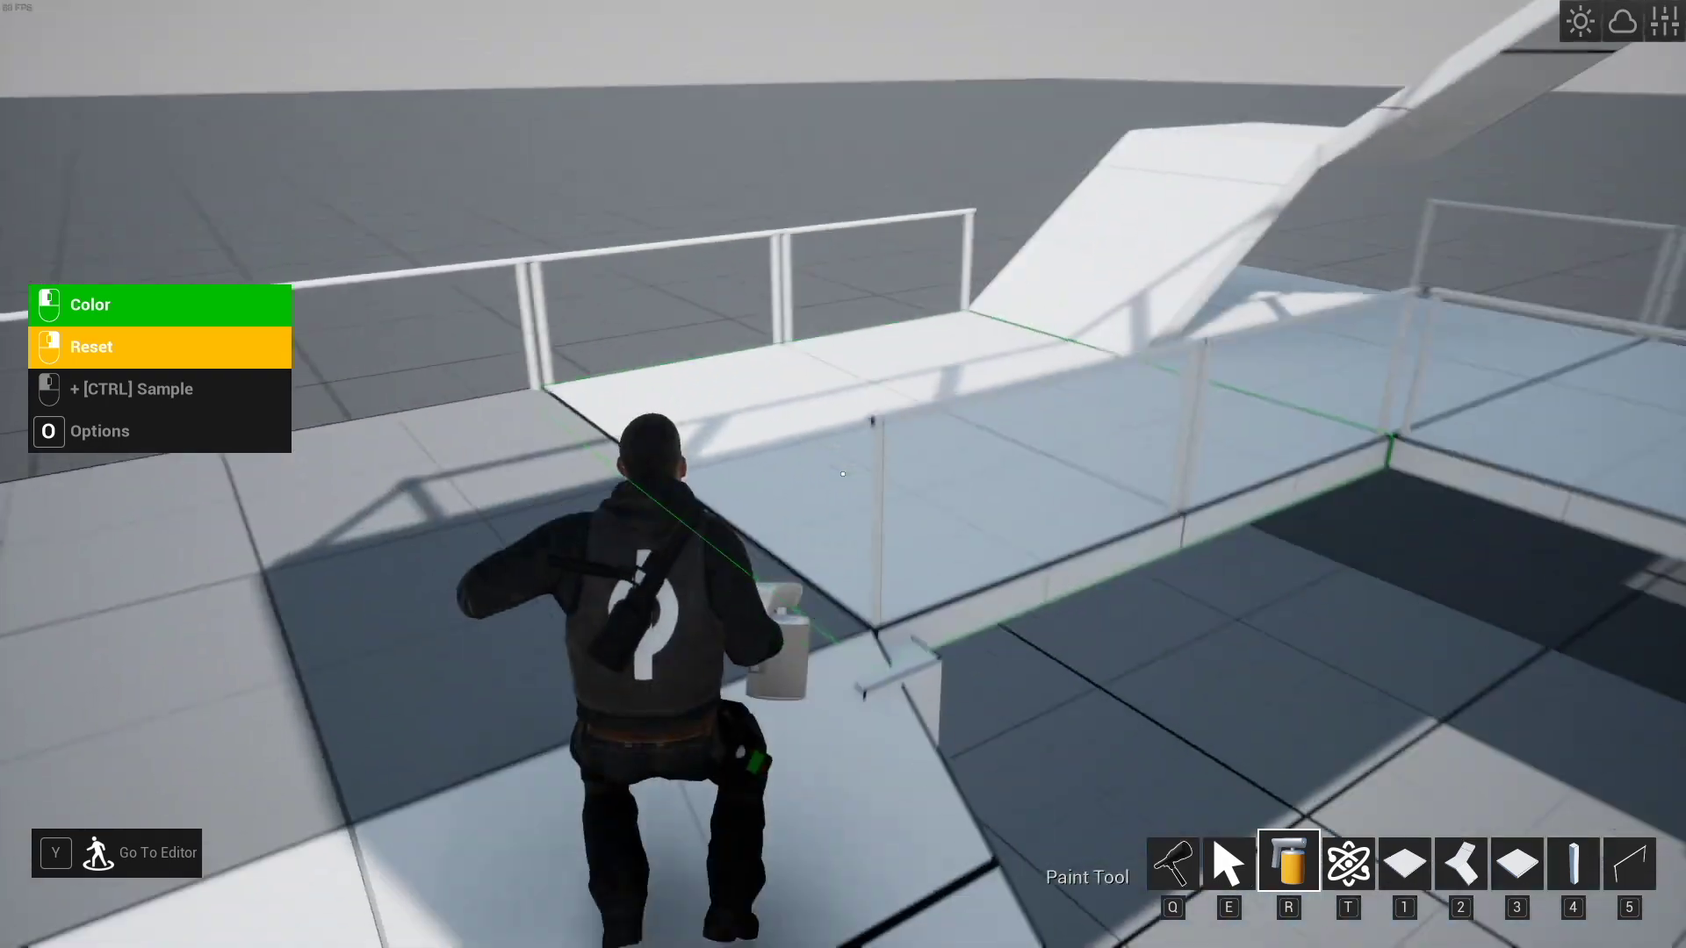
left_click(843, 474)
key("w")
left_click(843, 474)
left_click(843, 475)
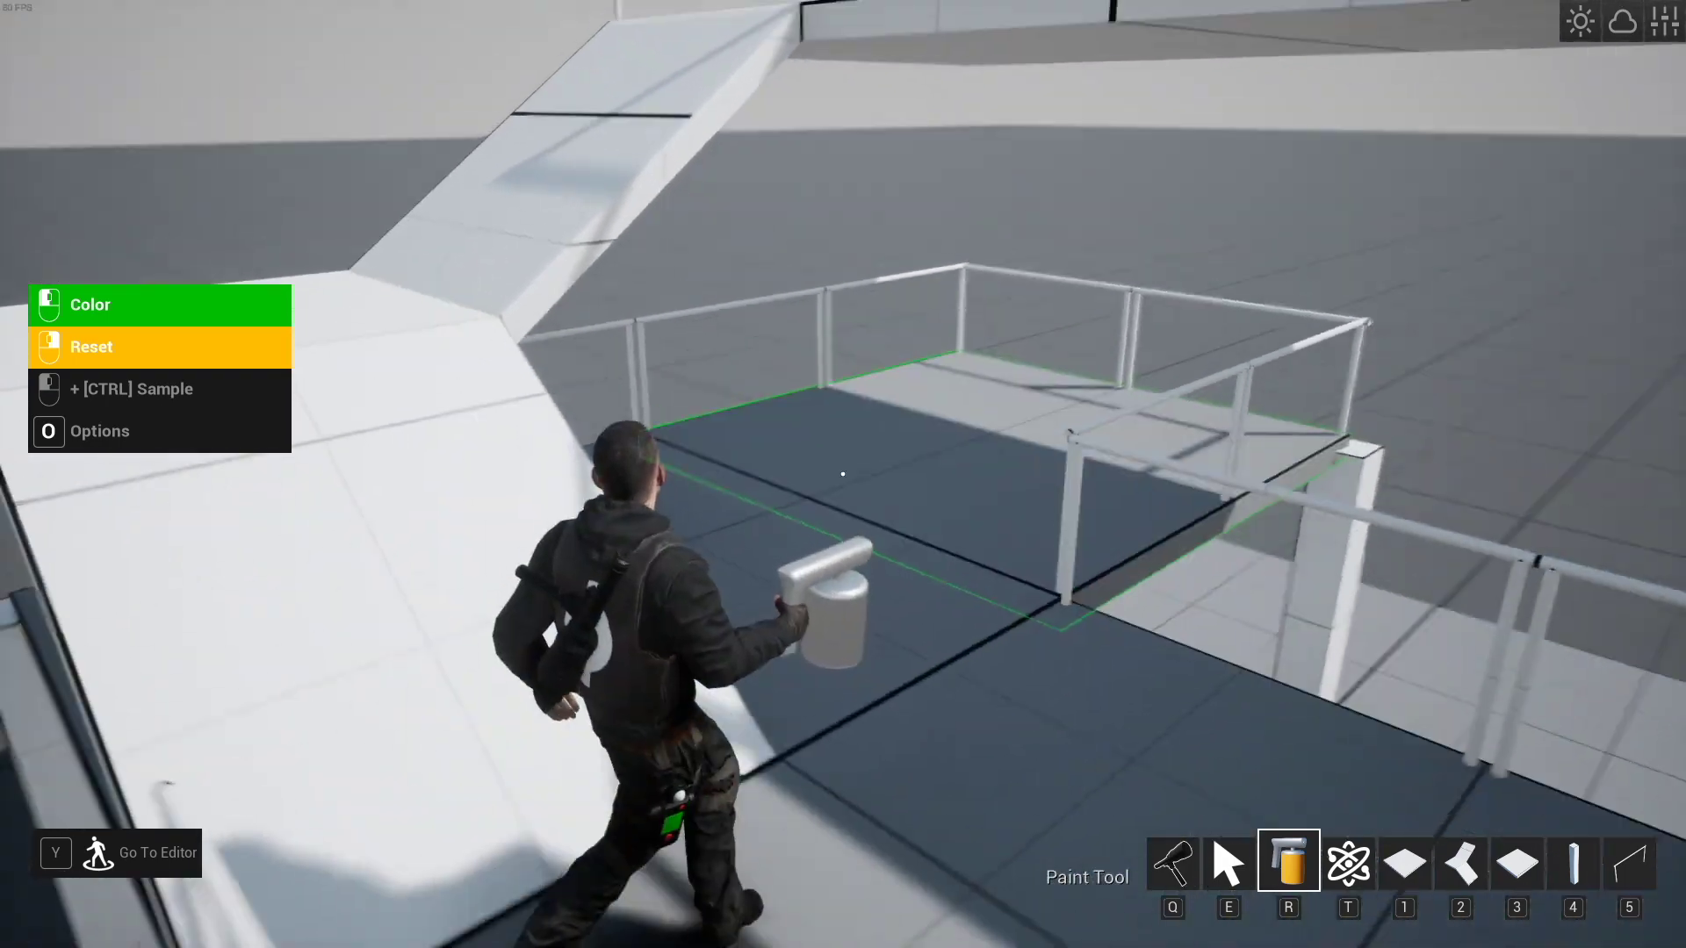
key("w")
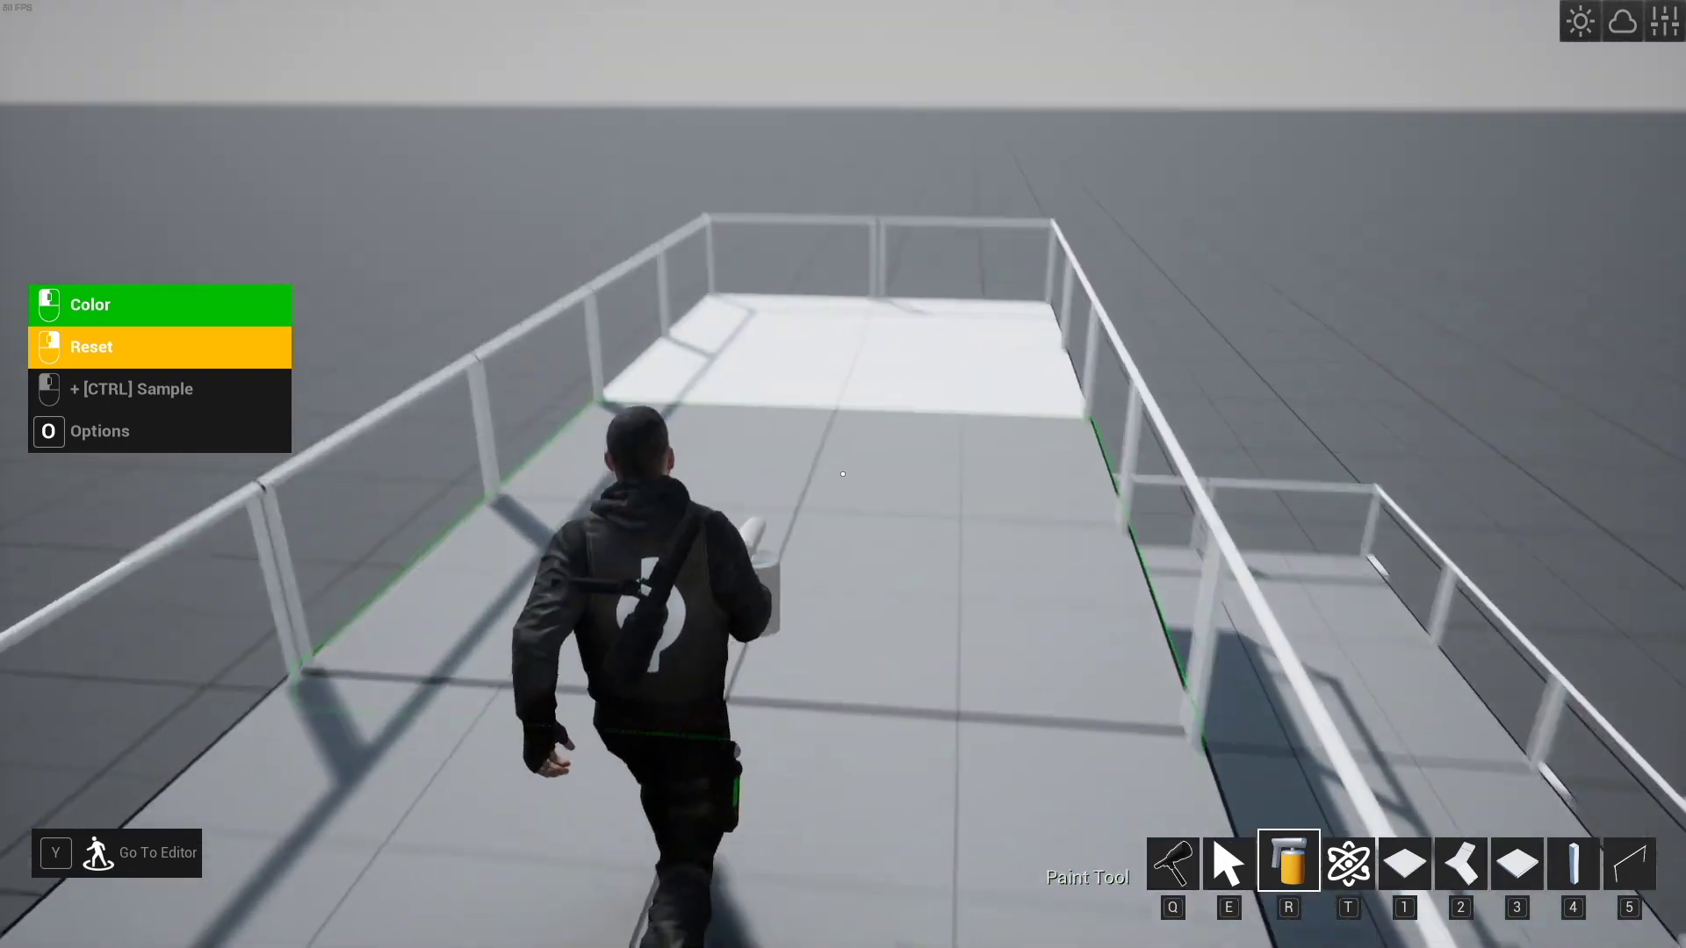
key("q")
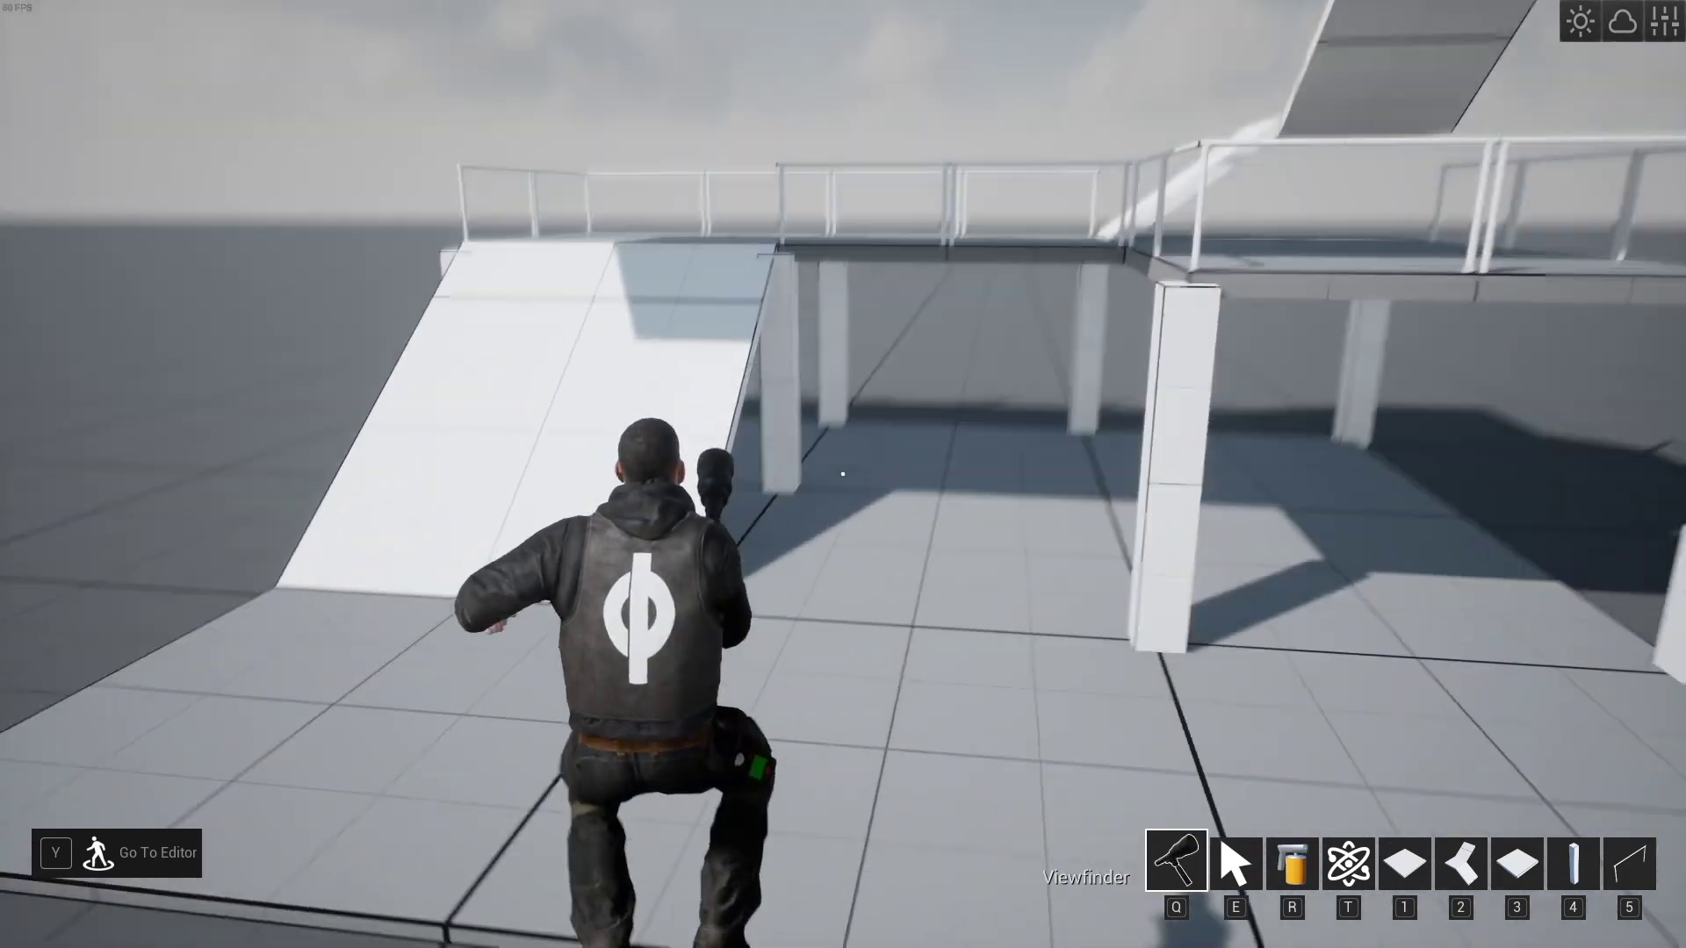
key("s")
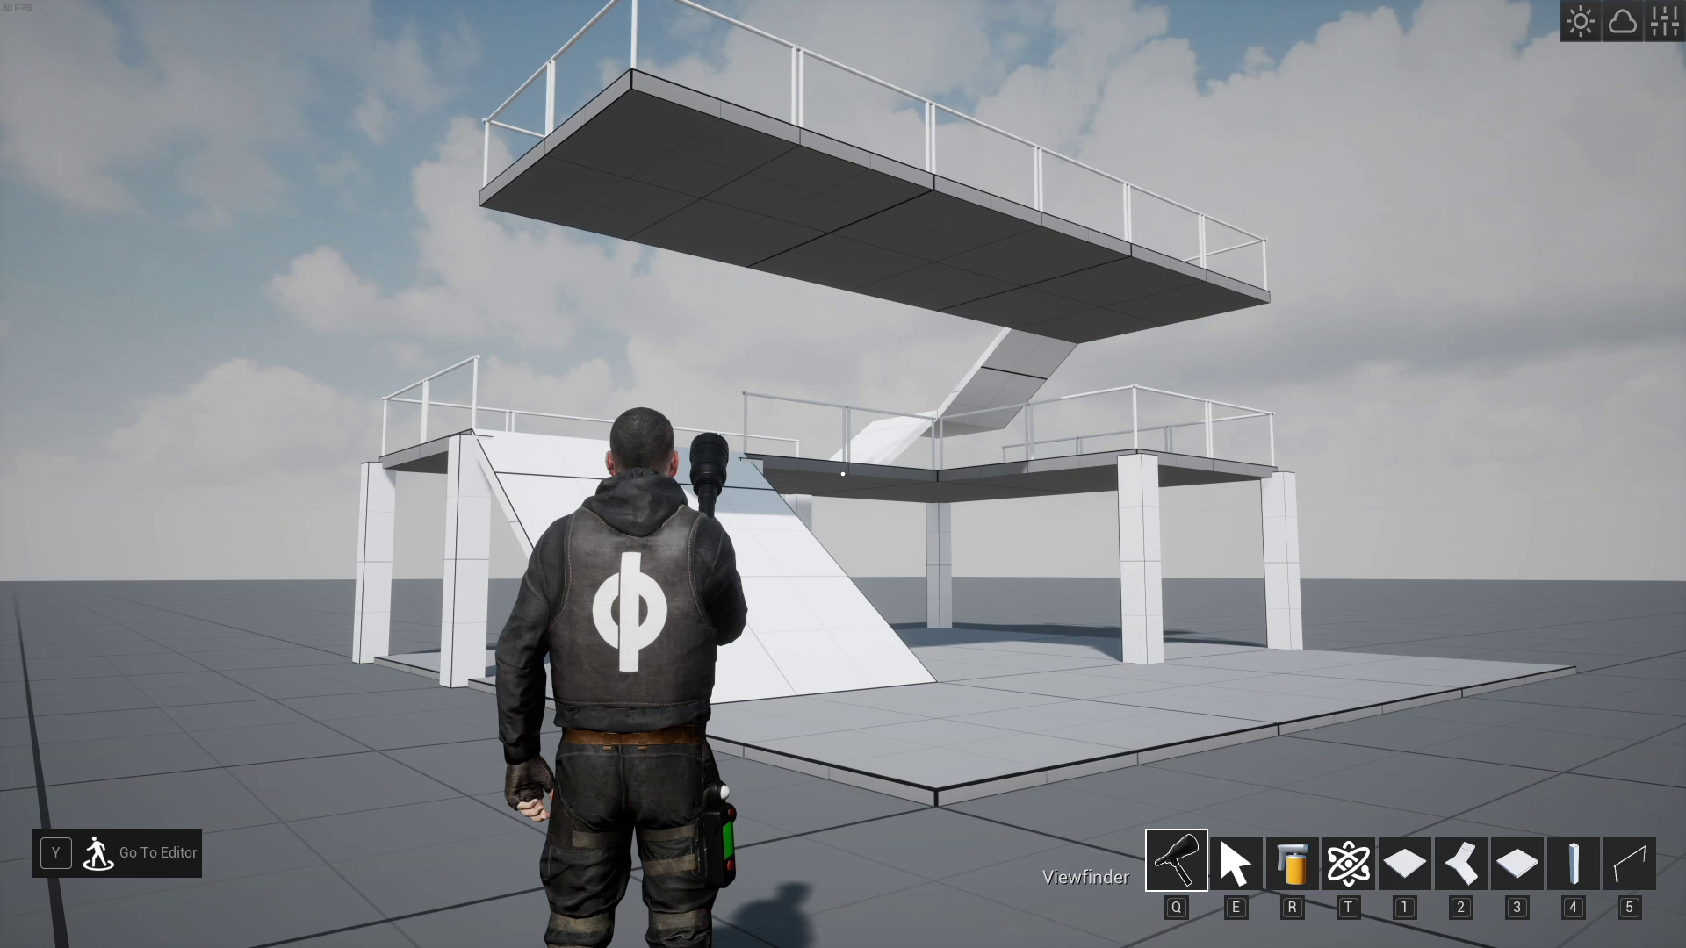
- Replace the rail in hotbar slot 5 with the Stair Half L piece from the Grid building category
key("Tab")
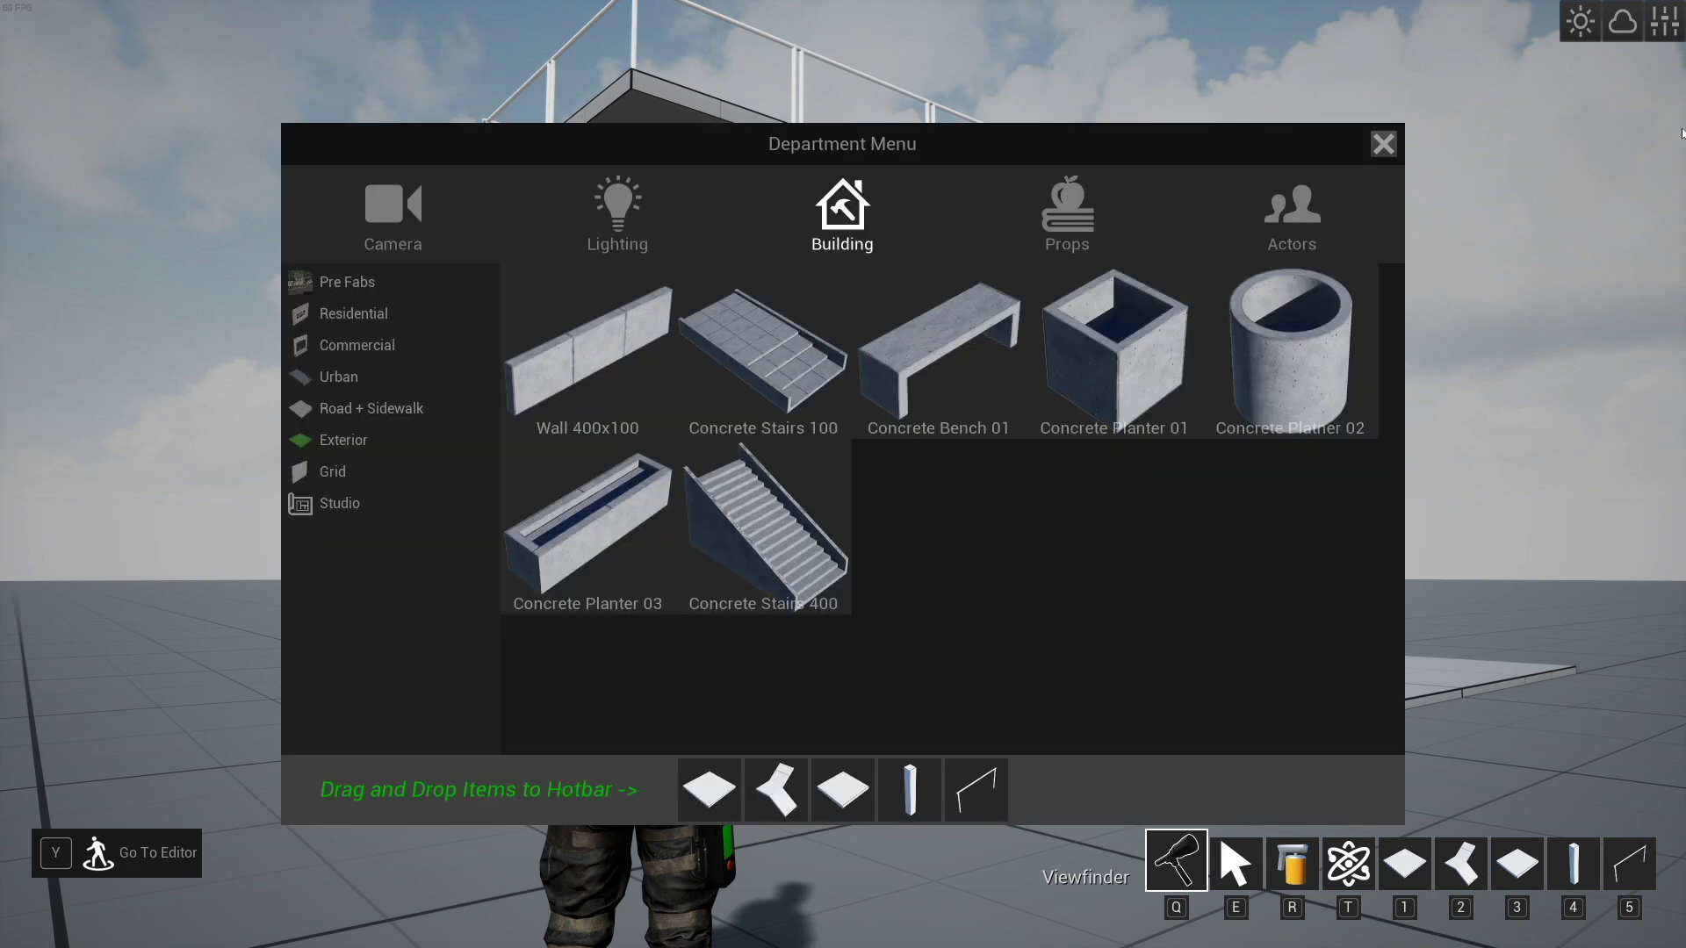
left_click(379, 481)
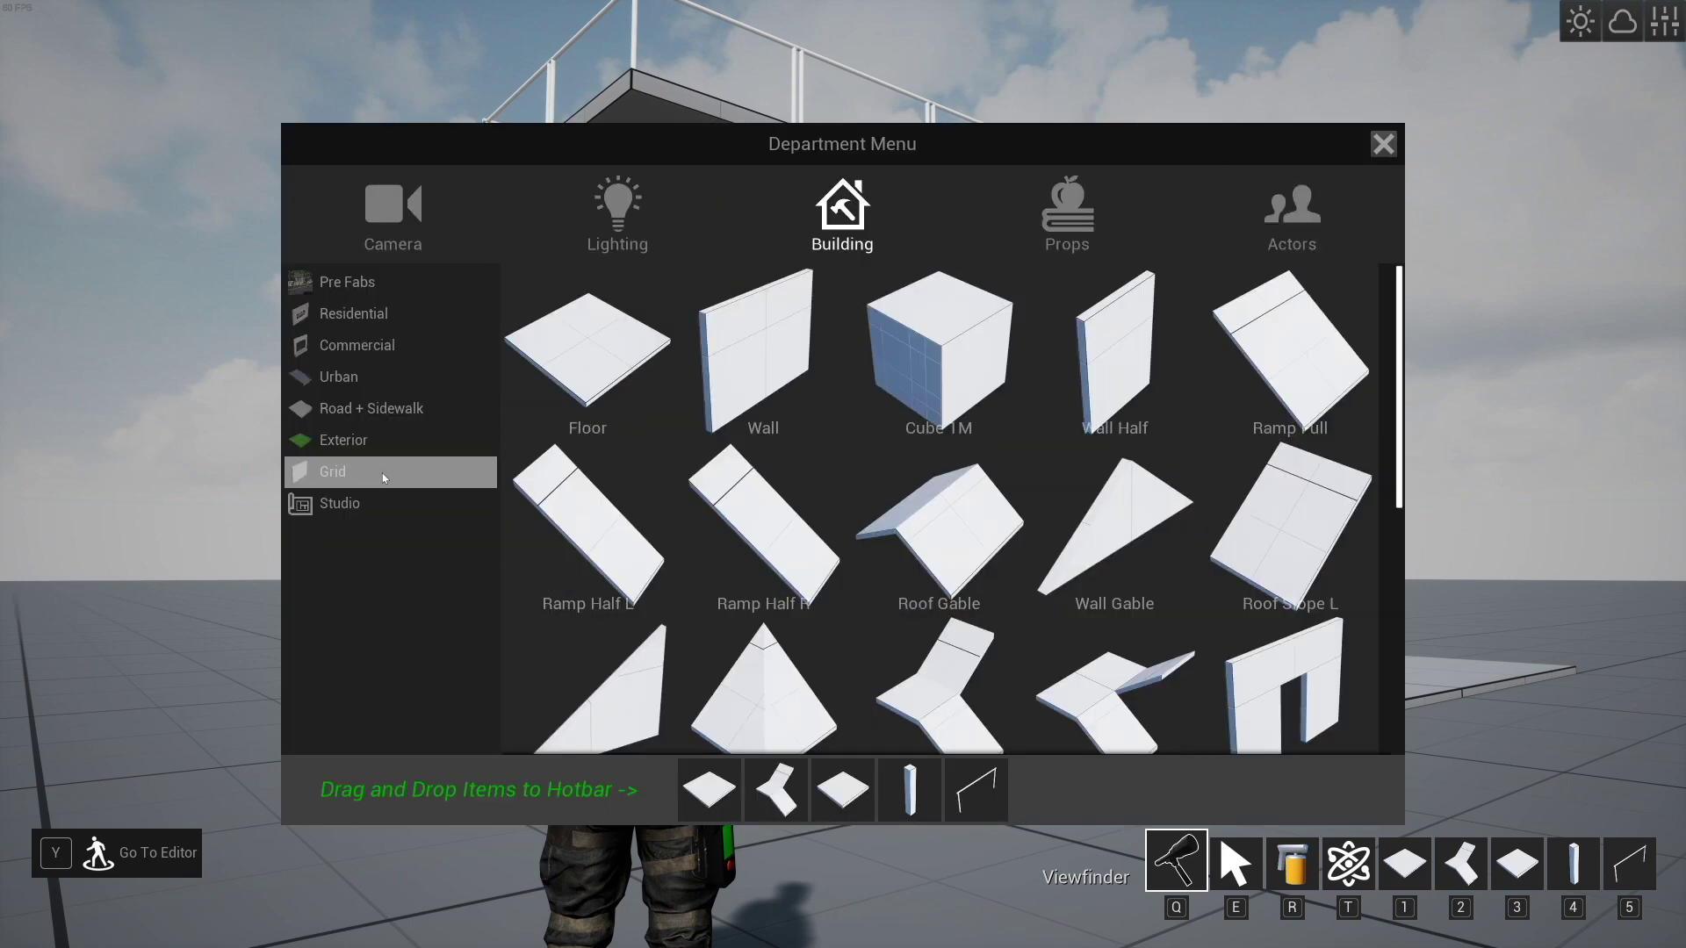
scroll(906, 456, "down", 8)
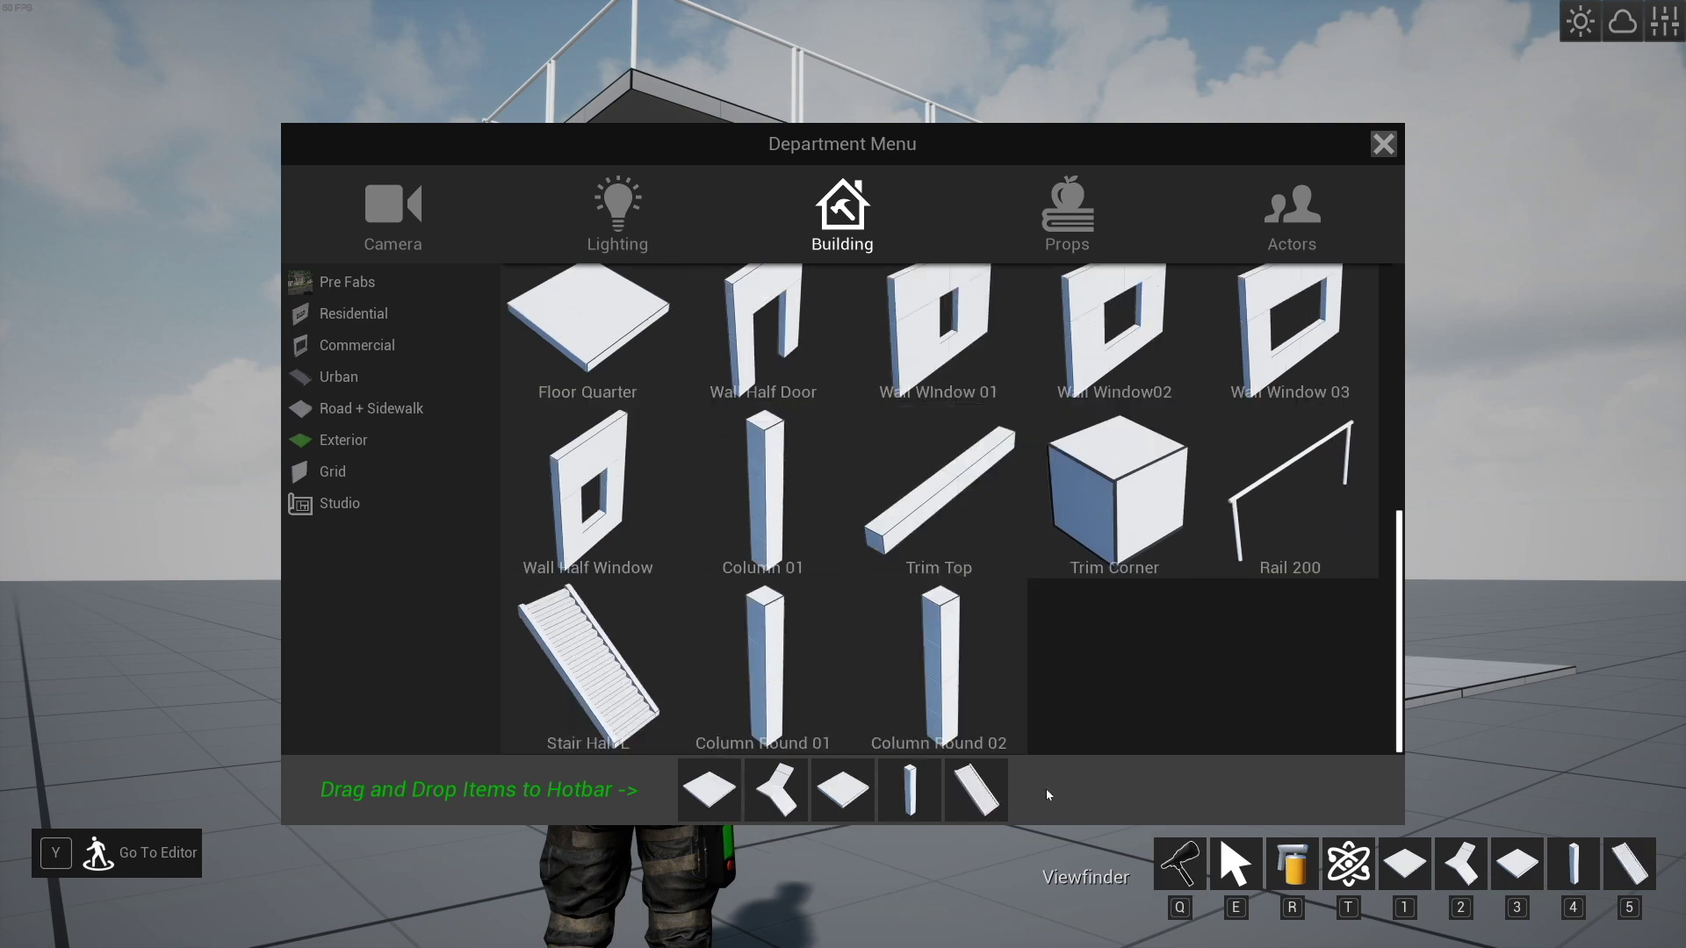
key("Tab")
- Place a staircase on the open ground beside the structure and climb to its top
key("5")
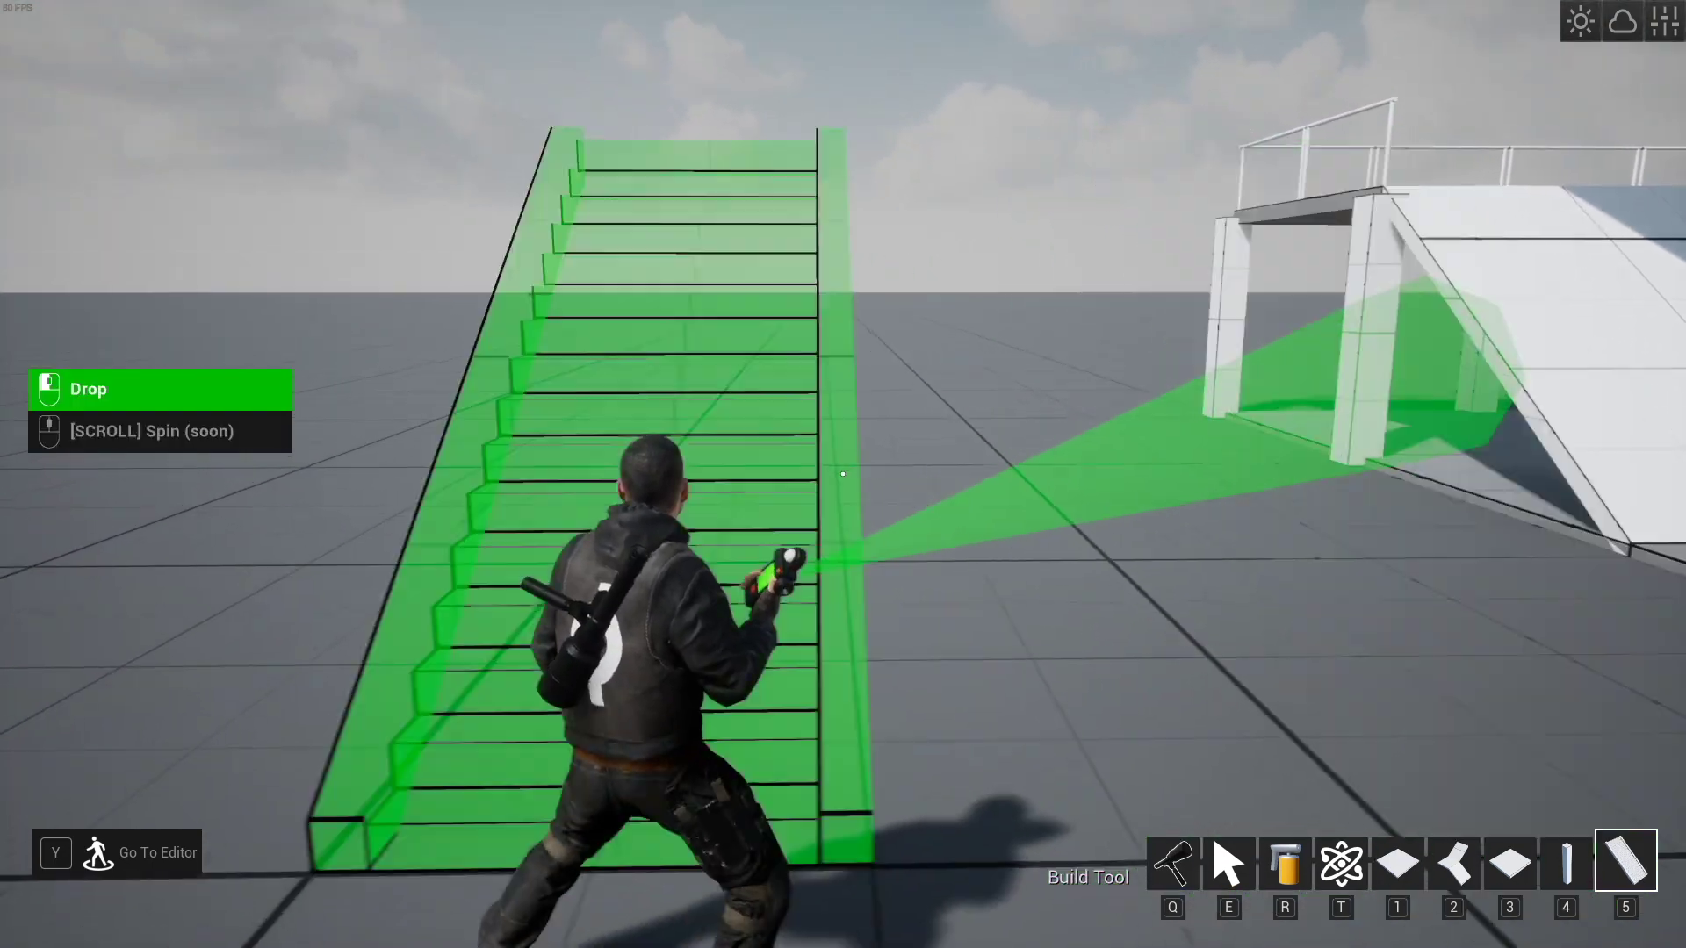
left_click(843, 474)
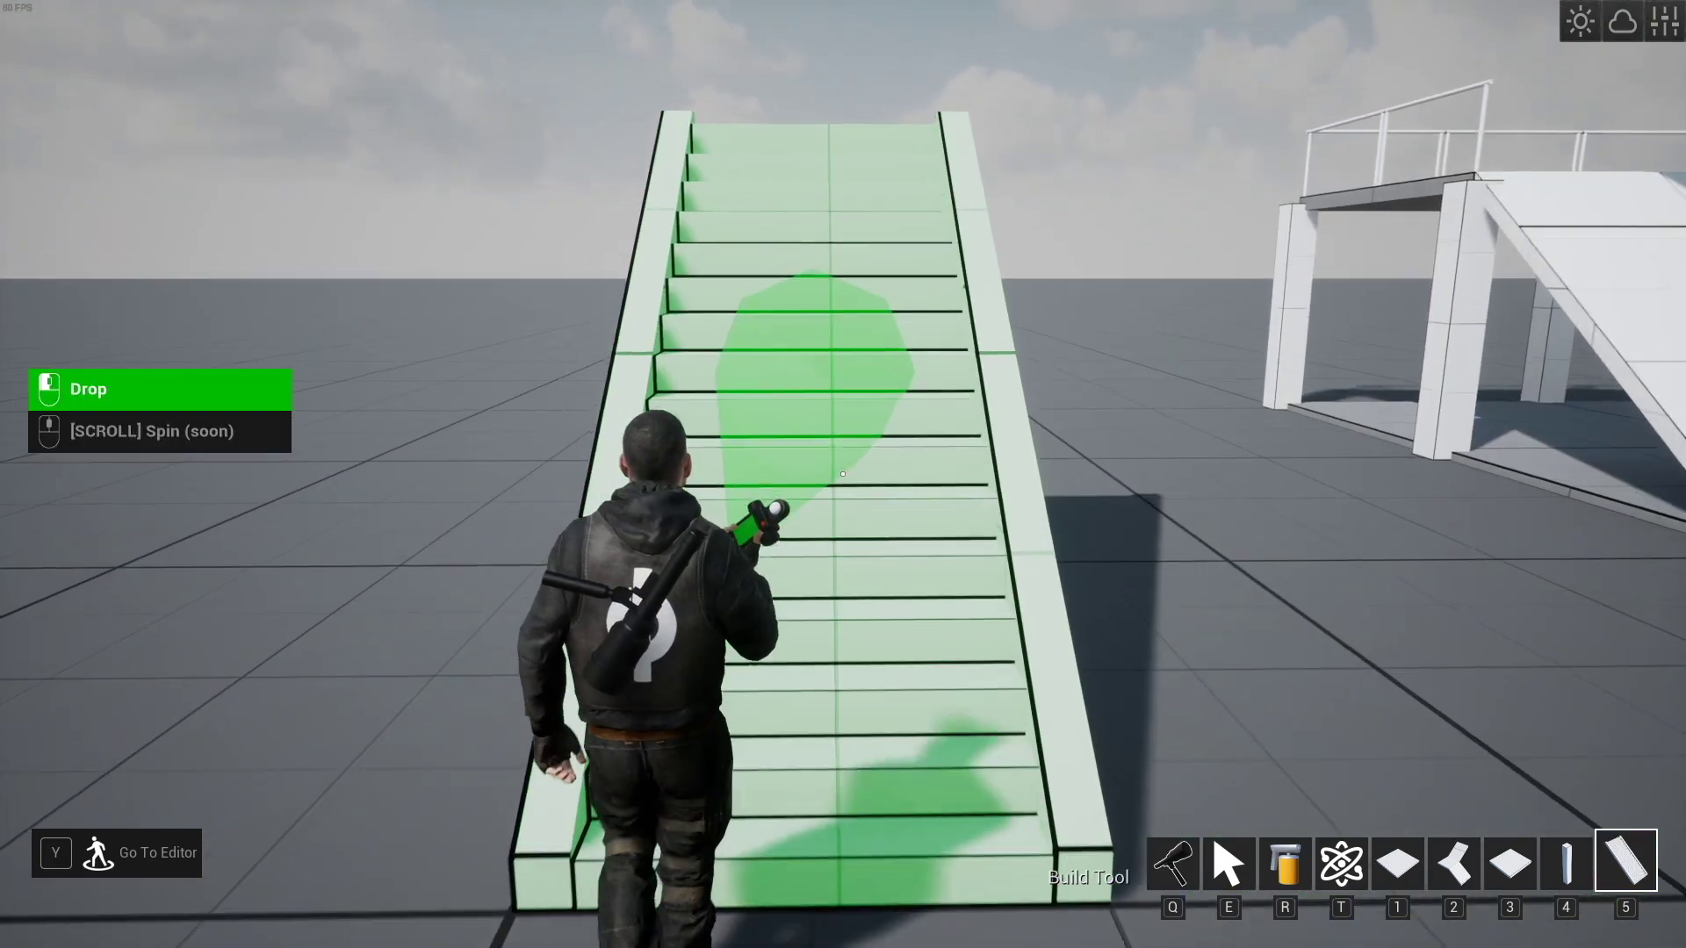
left_click(842, 474)
key("w")
- Place floor pieces from the top of the staircase across to the second level
key("1")
left_click(842, 474)
key("w")
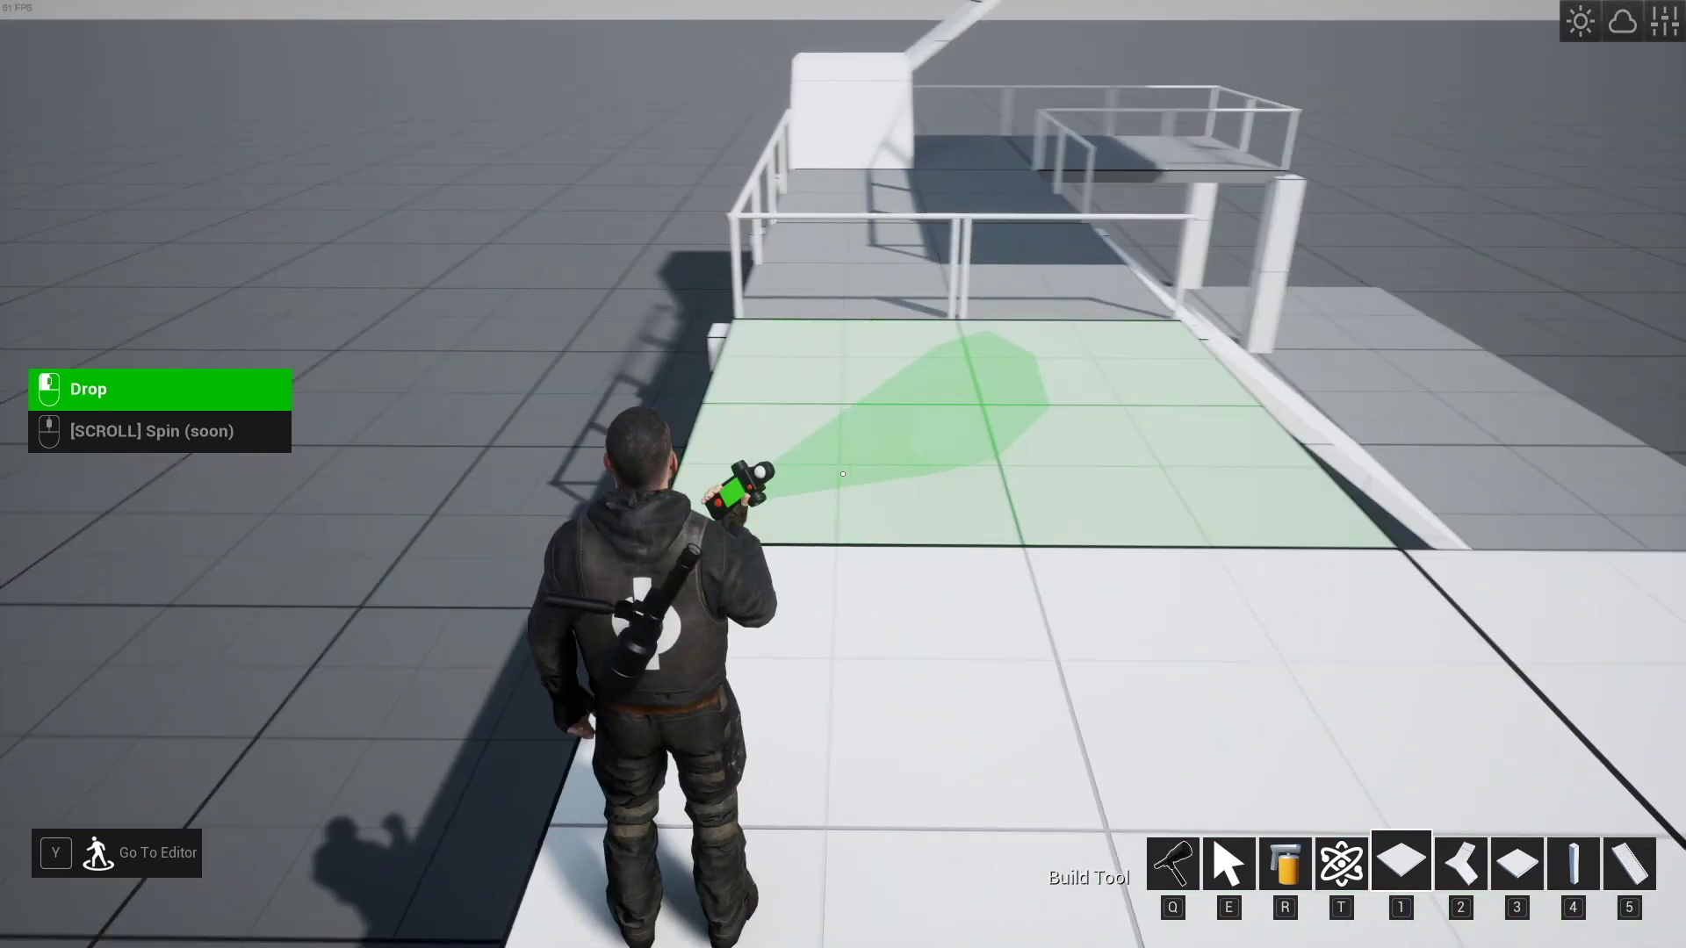
- Delete the two railing pieces that block the way between the new floor and the second level
key("e")
key("w")
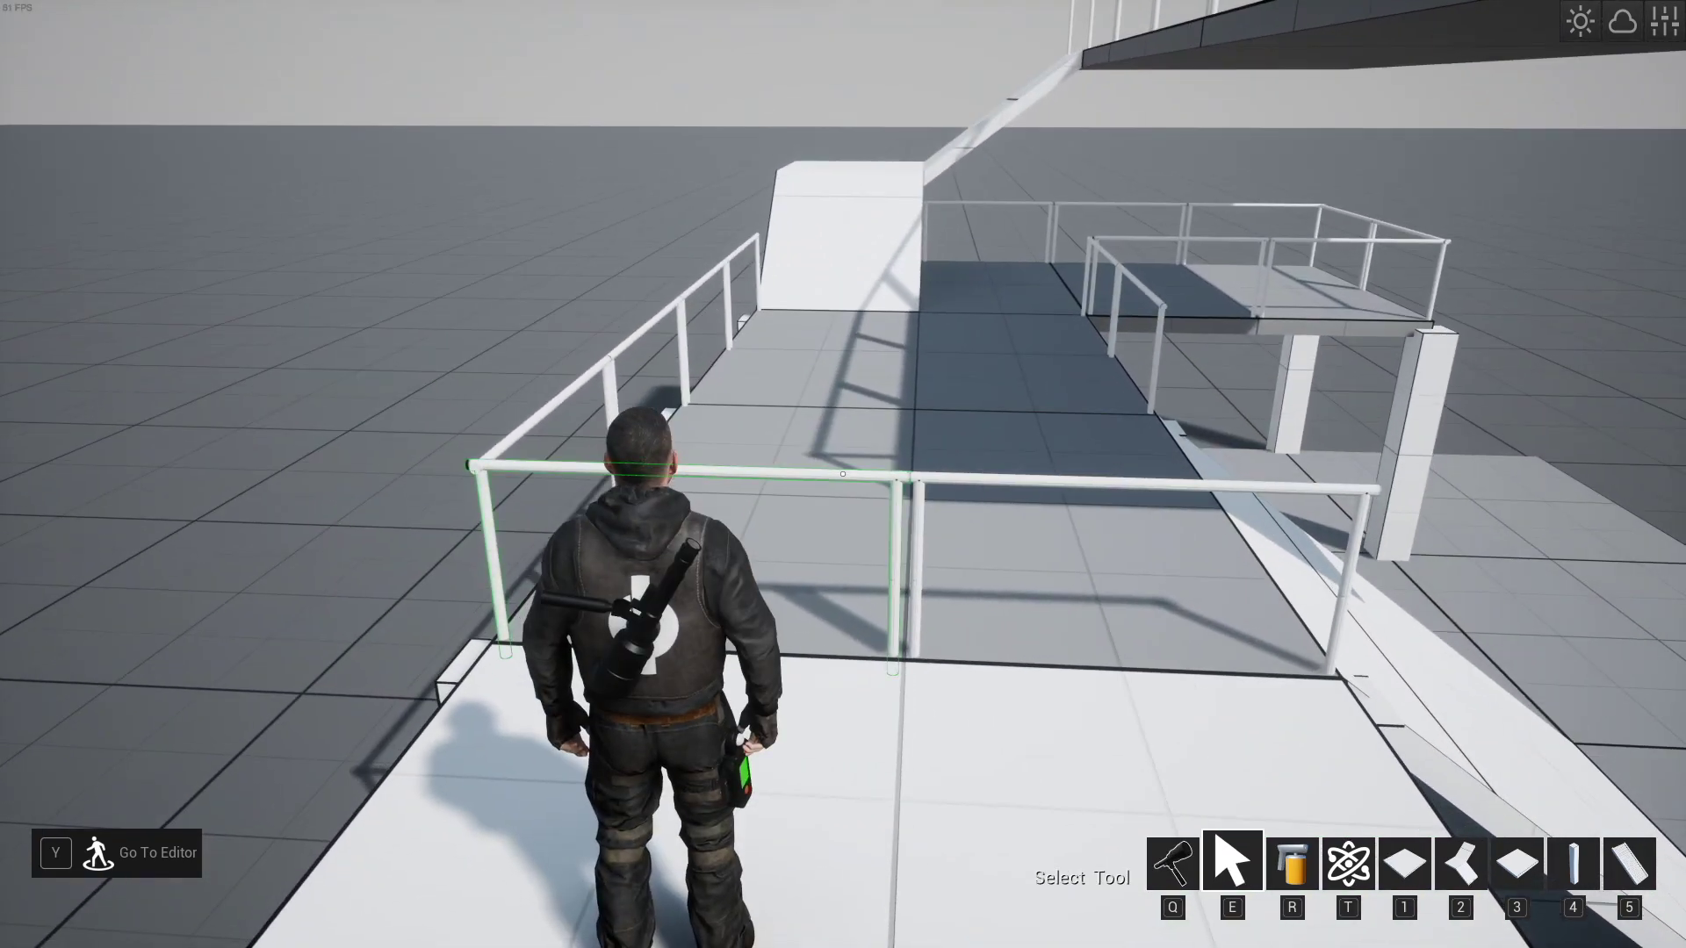
key("Delete")
key("q")
key("w")
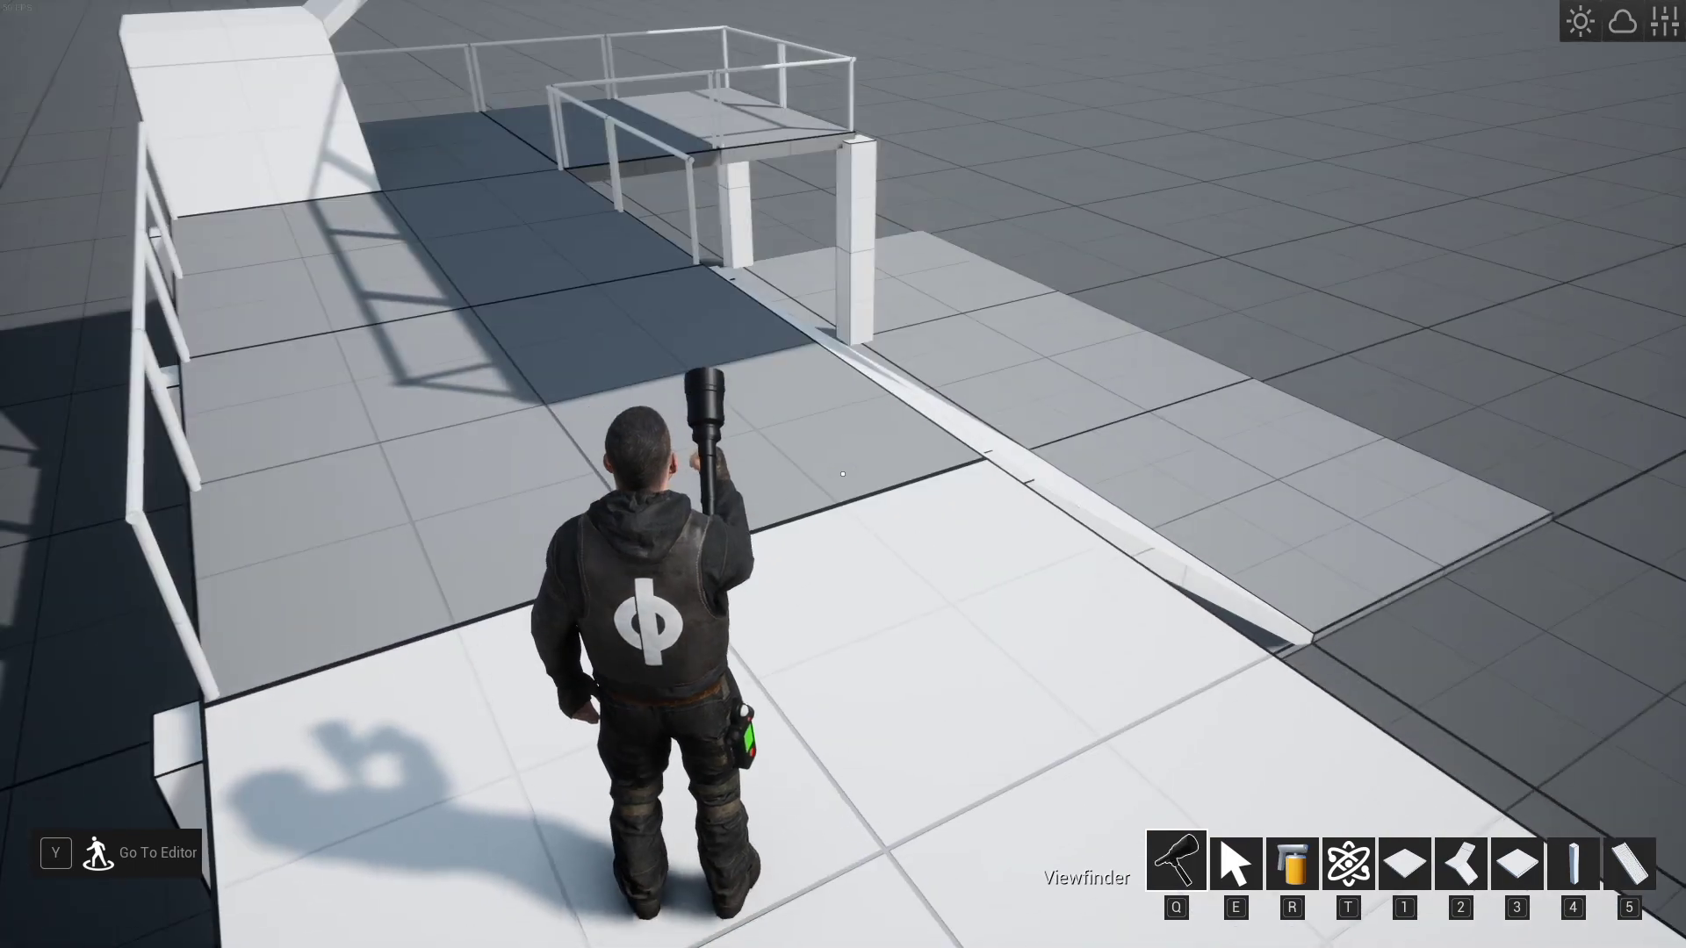
- Paint the new floor pieces between the staircase and the second level grey
key("r")
key("w")
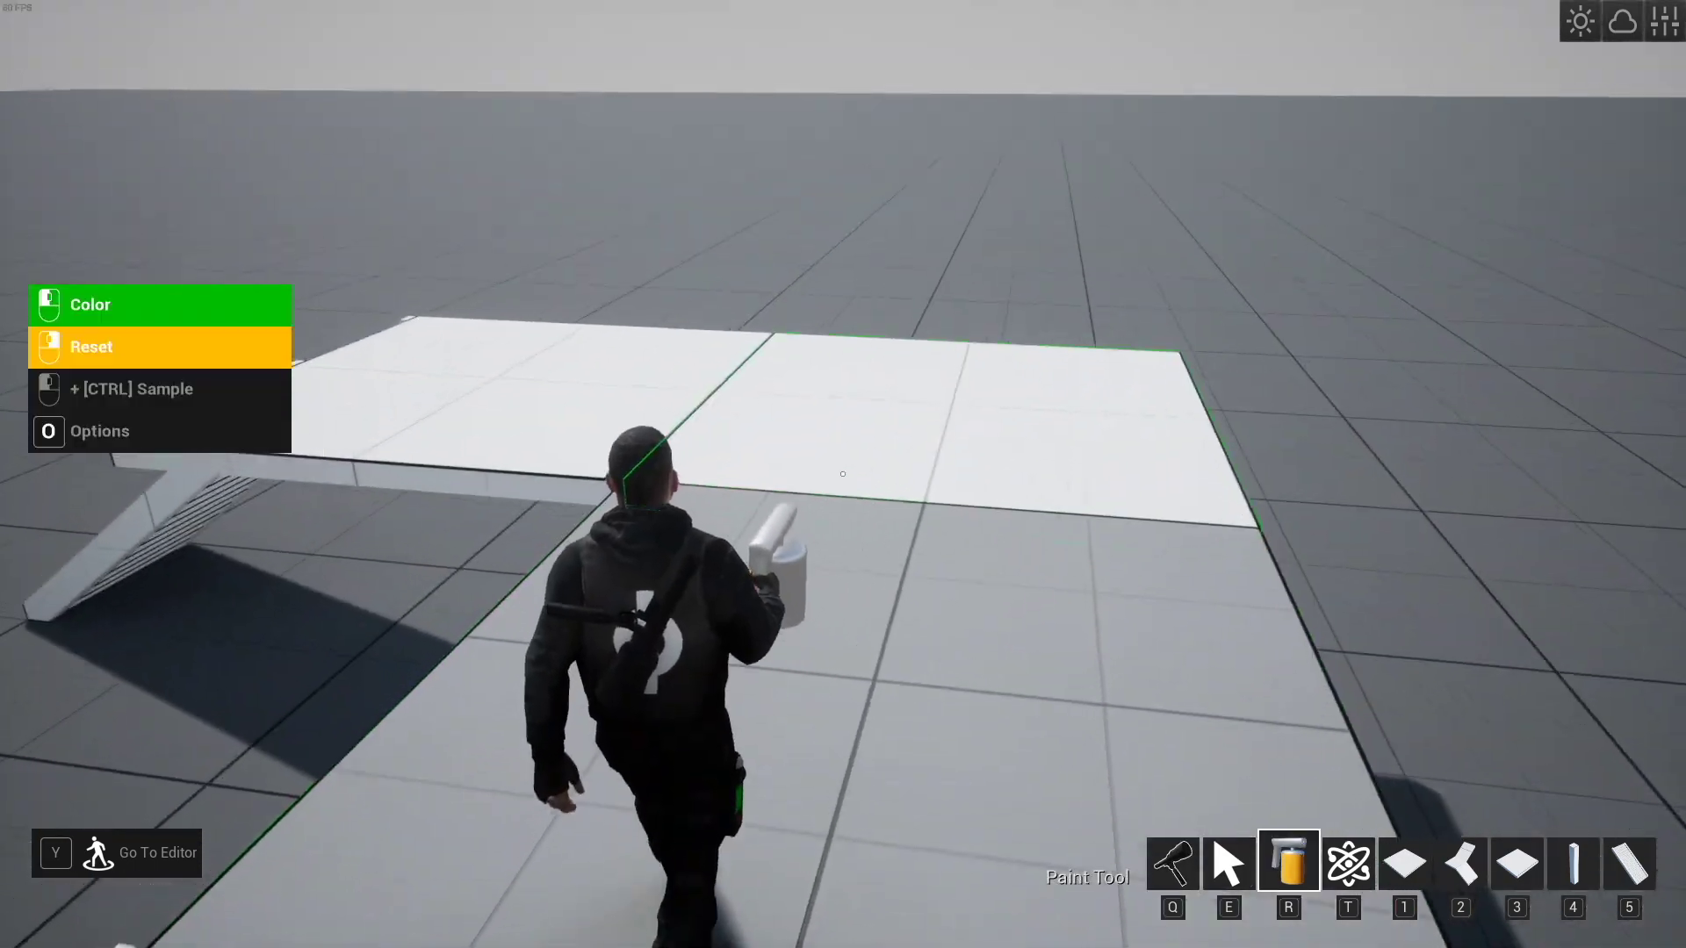
right_click(843, 474)
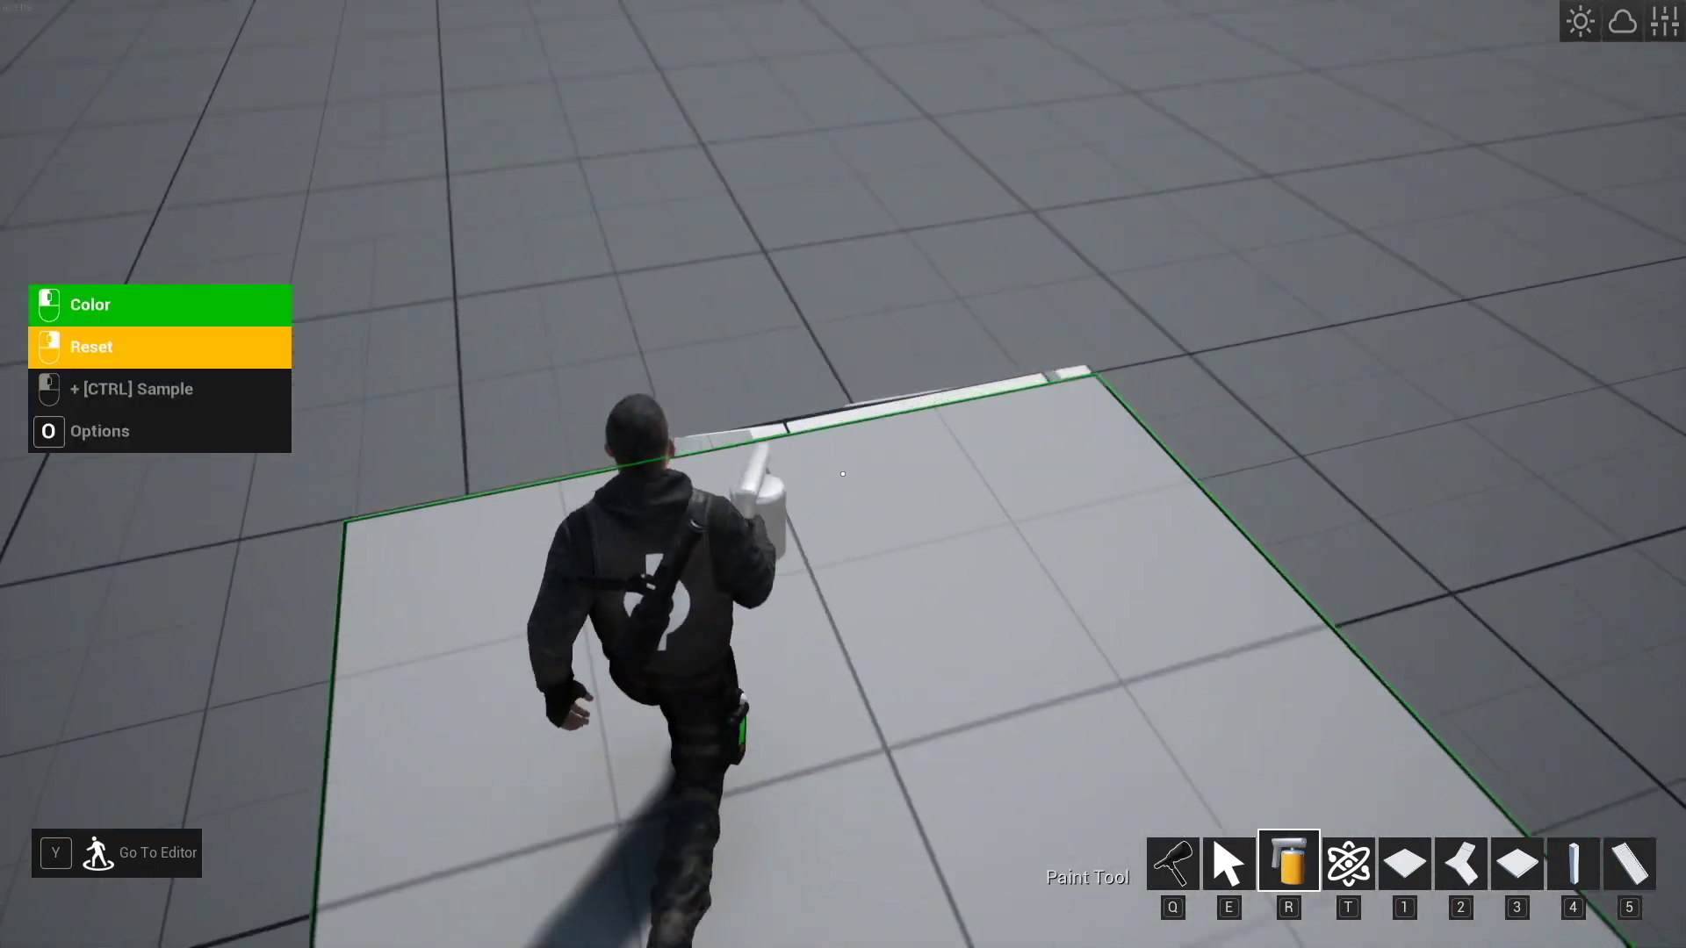
key("w")
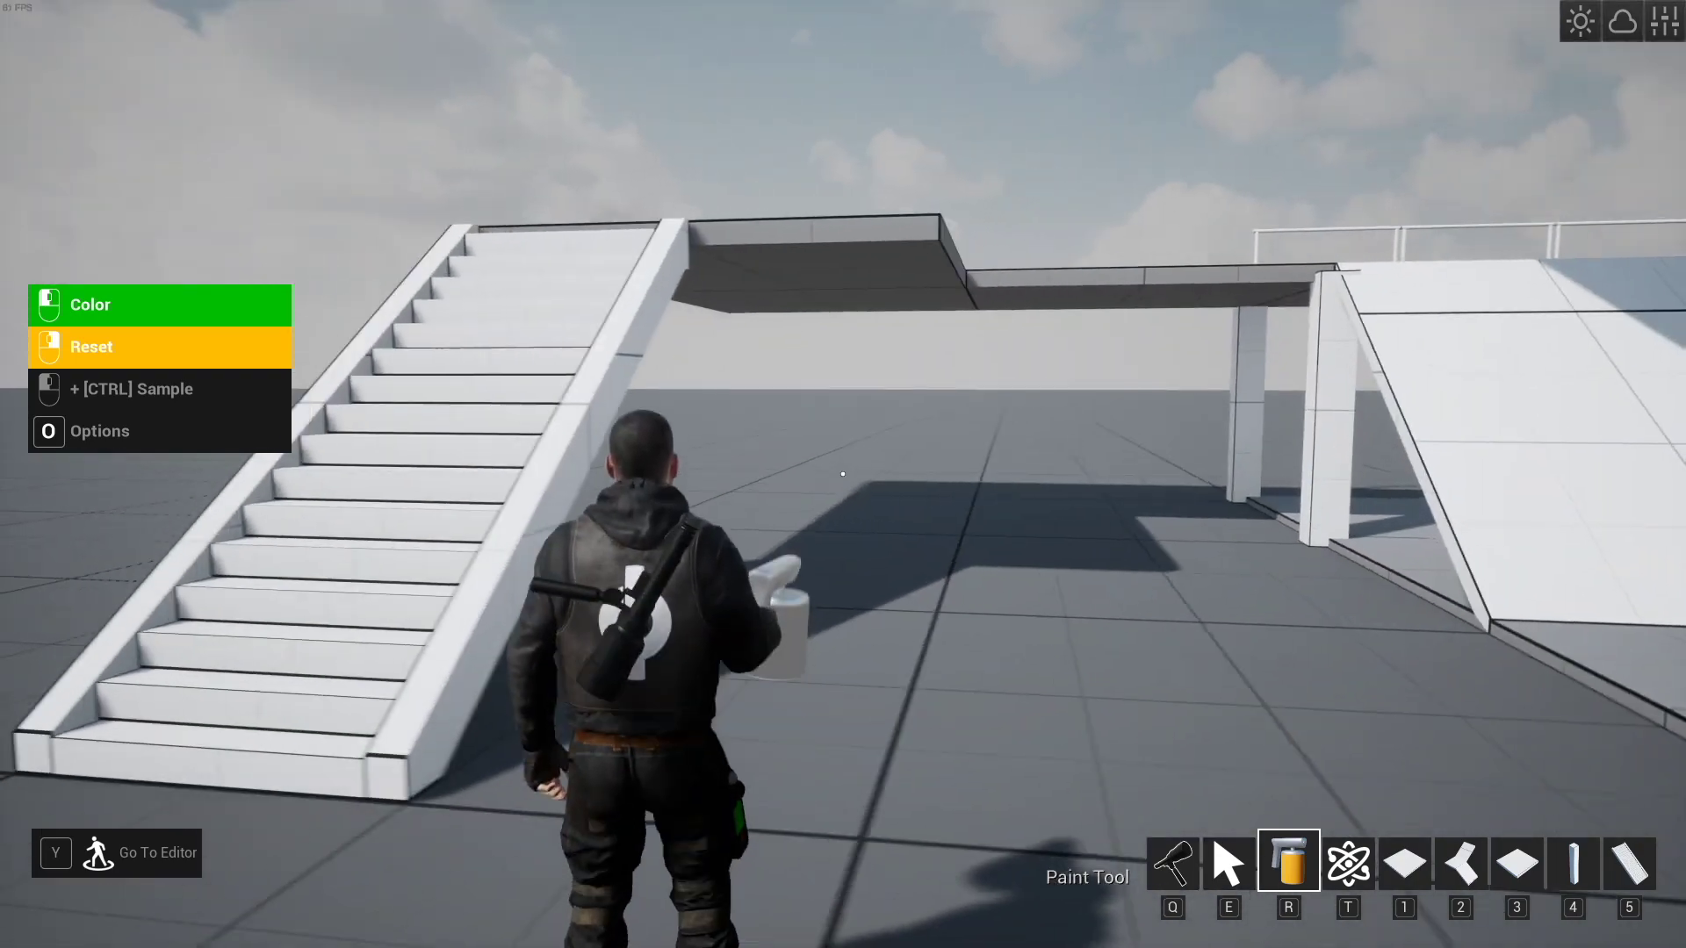
- Paint the new staircase the same grey as the floors
key("a")
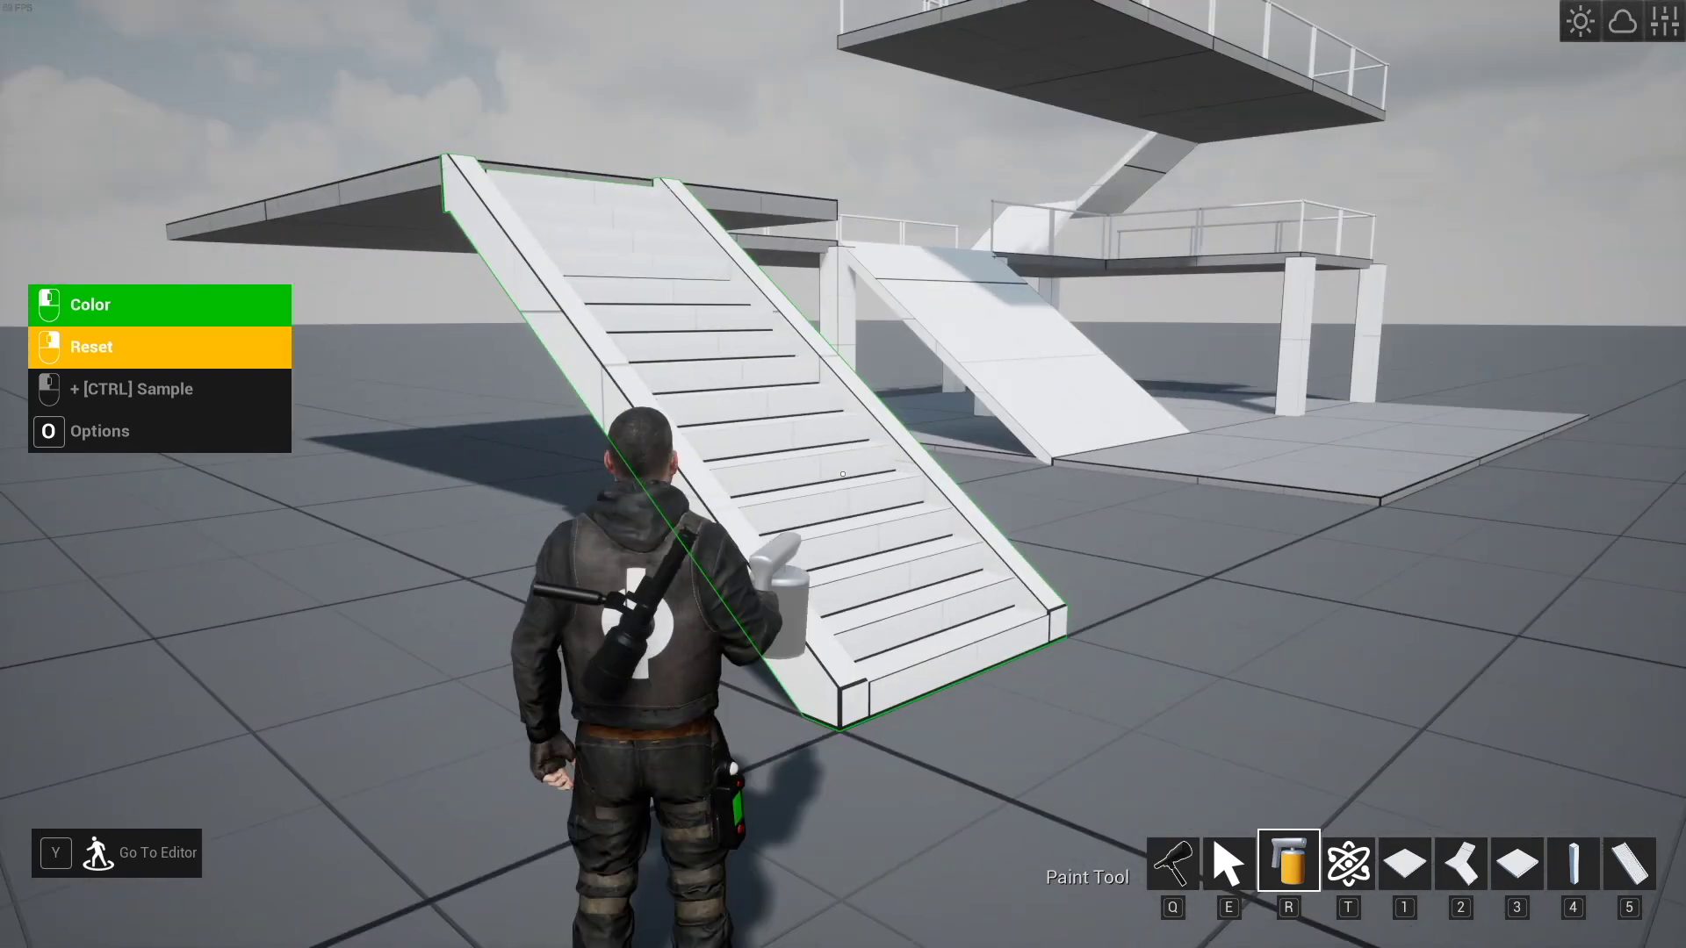
key("d")
right_click(843, 474)
- Climb the staircase, cross the new floor section and view the extended structure from the ground
key("q")
key("w")
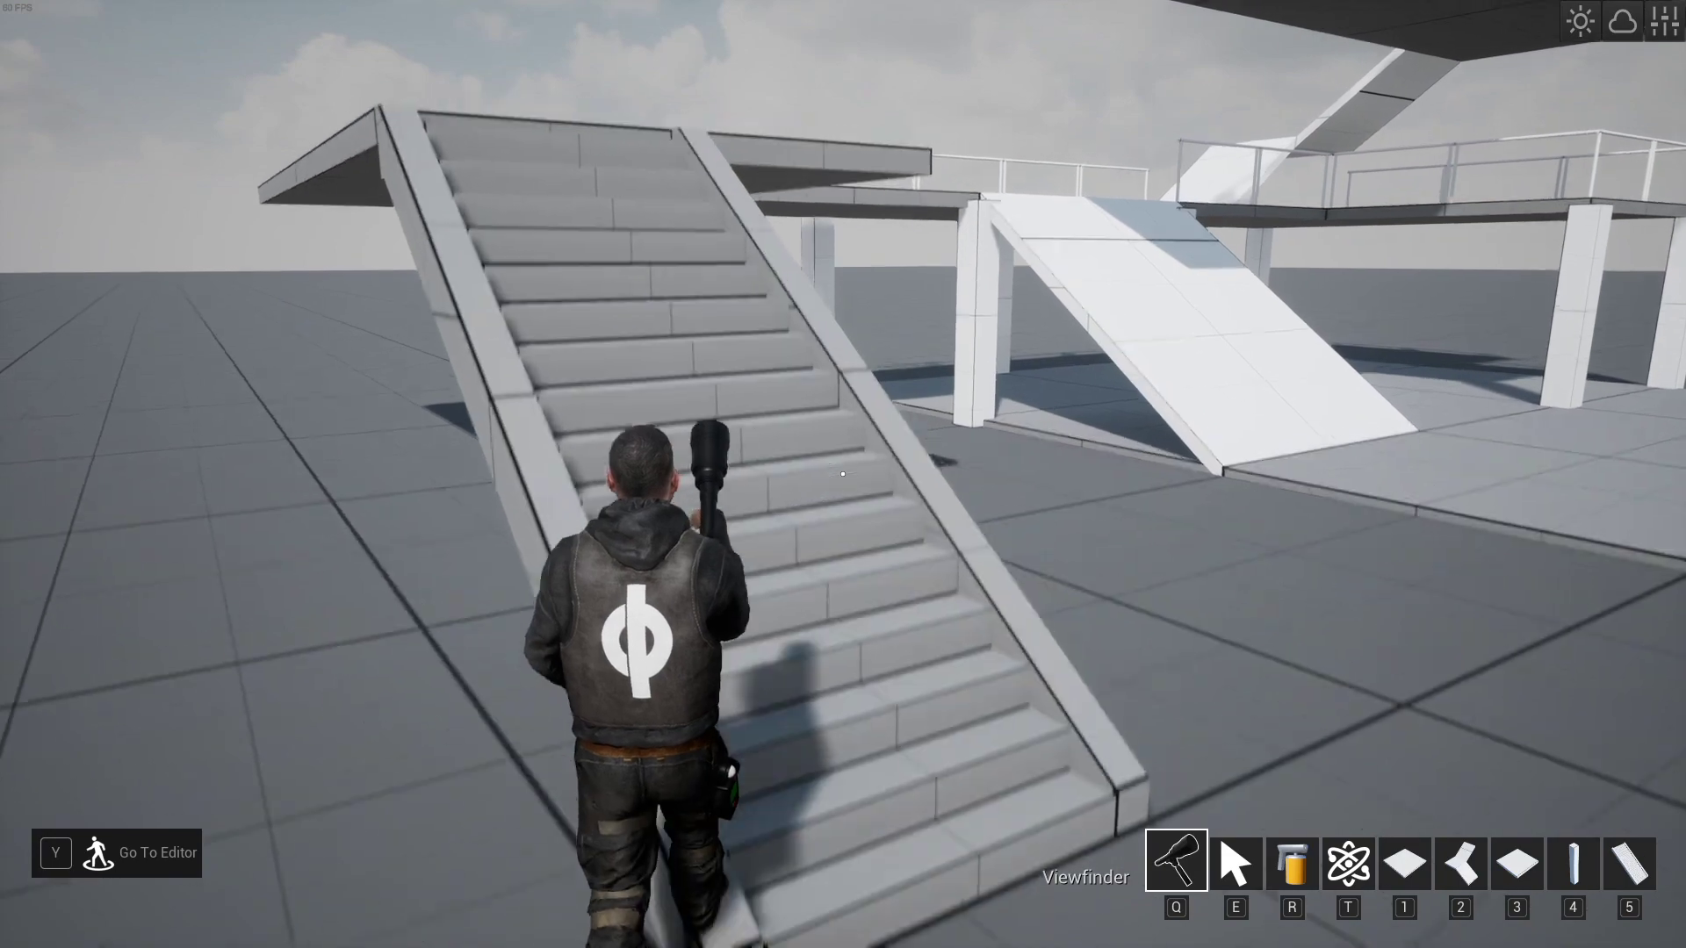
key("w")
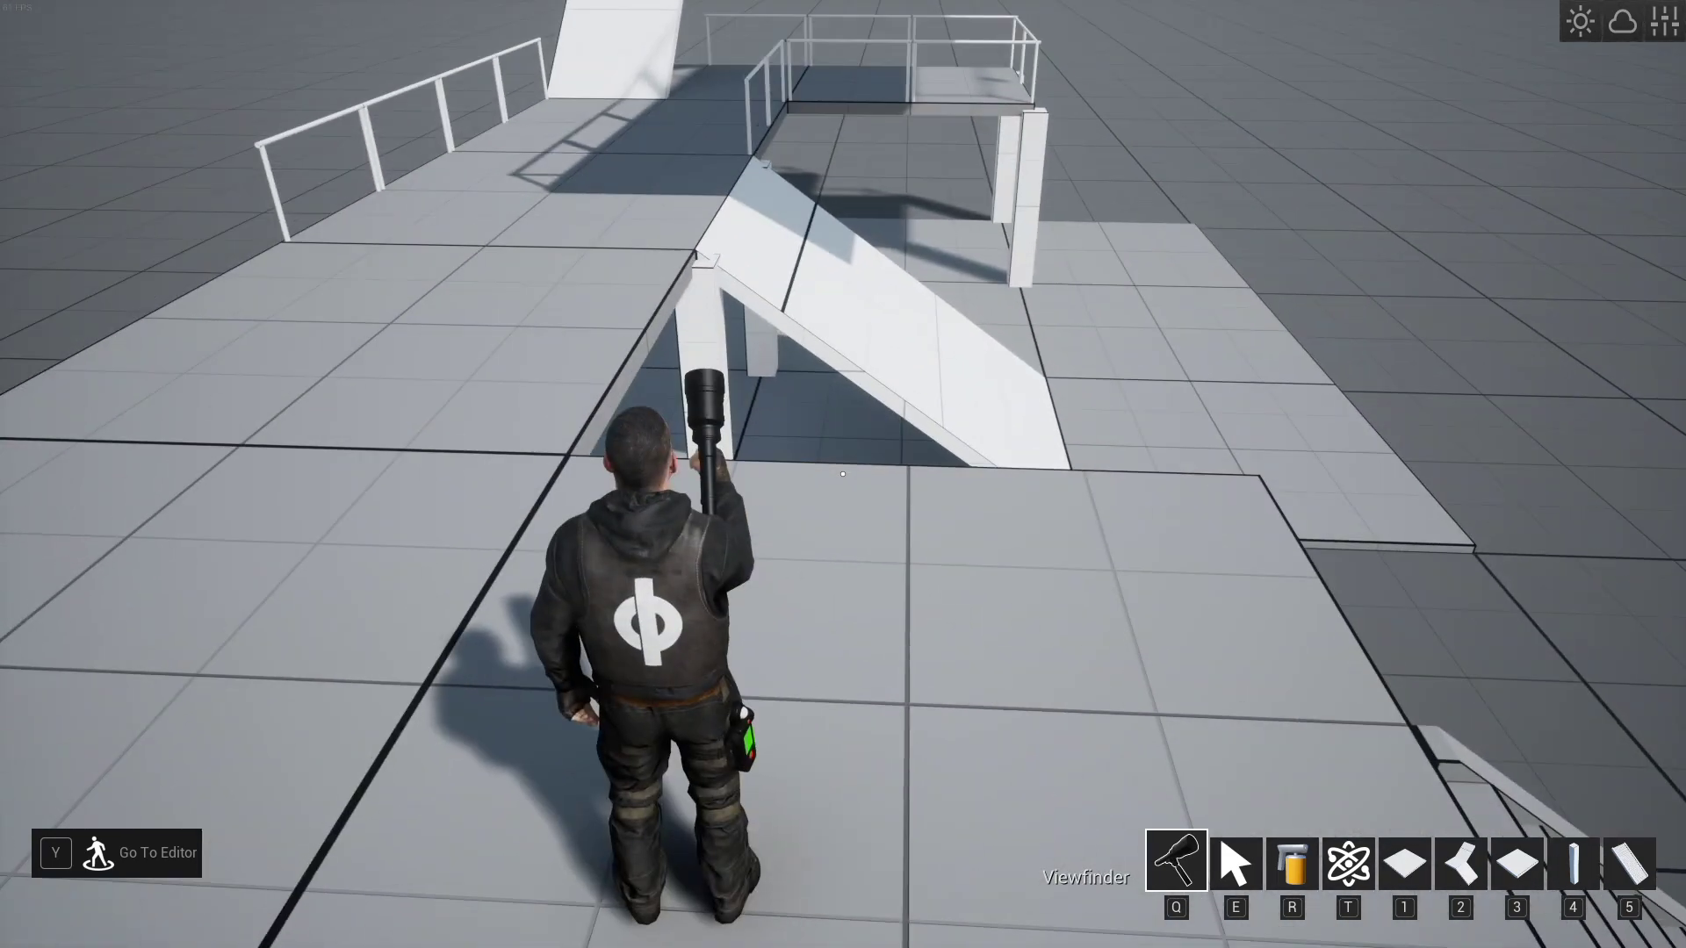
key("d")
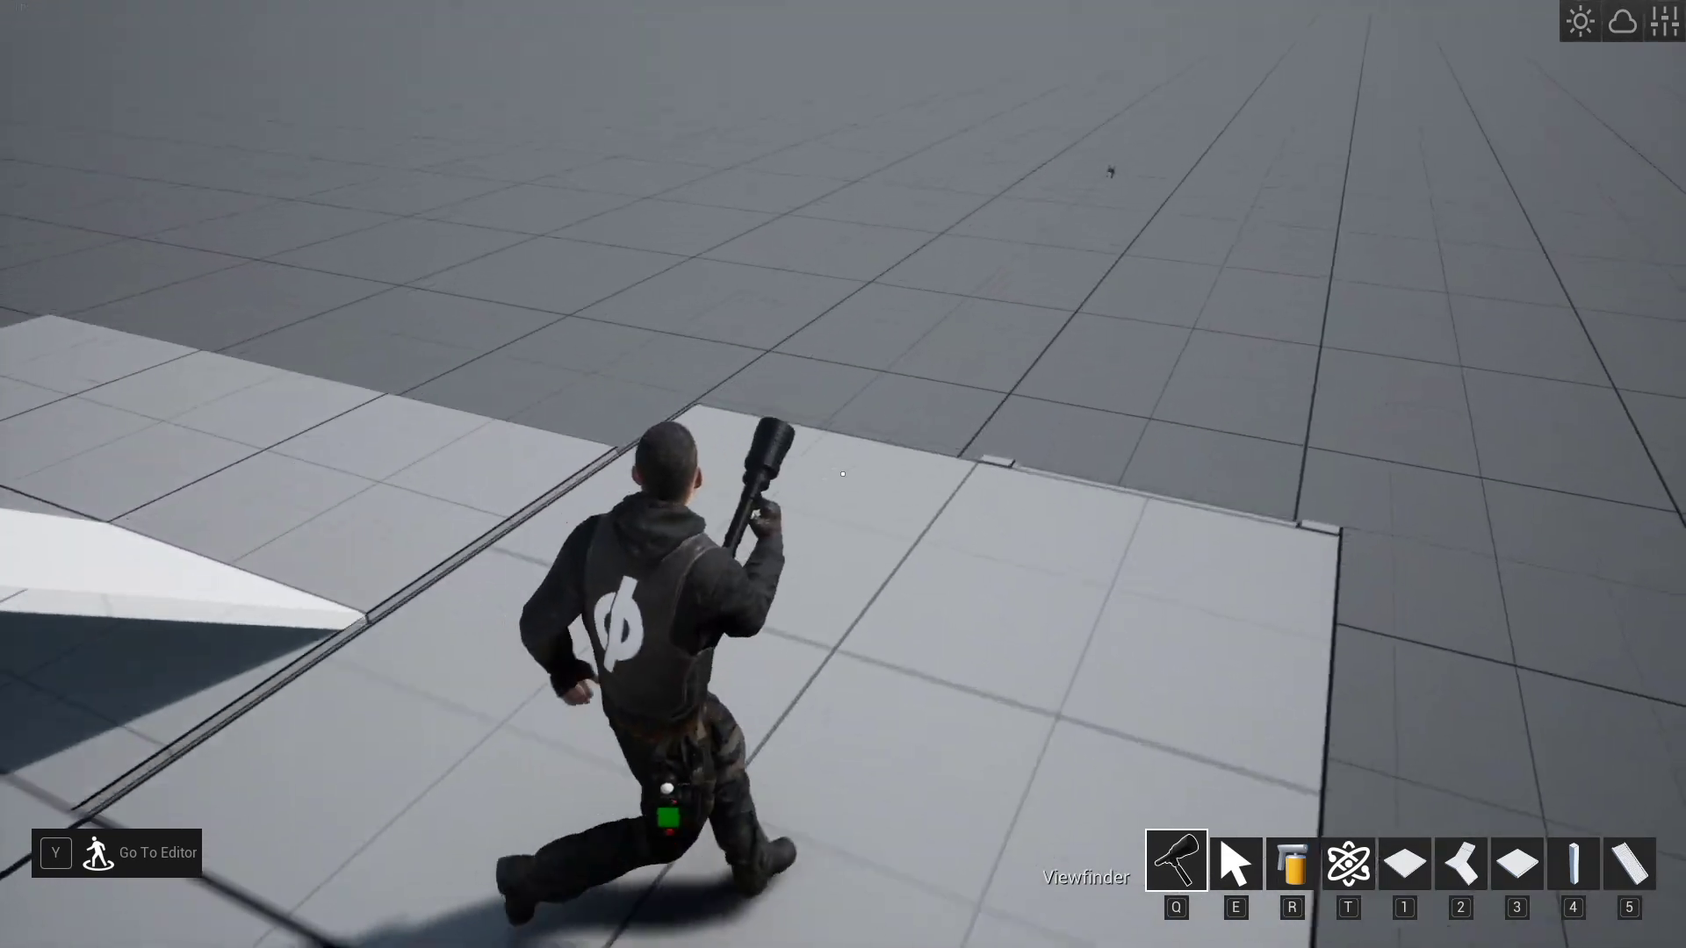
key("w")
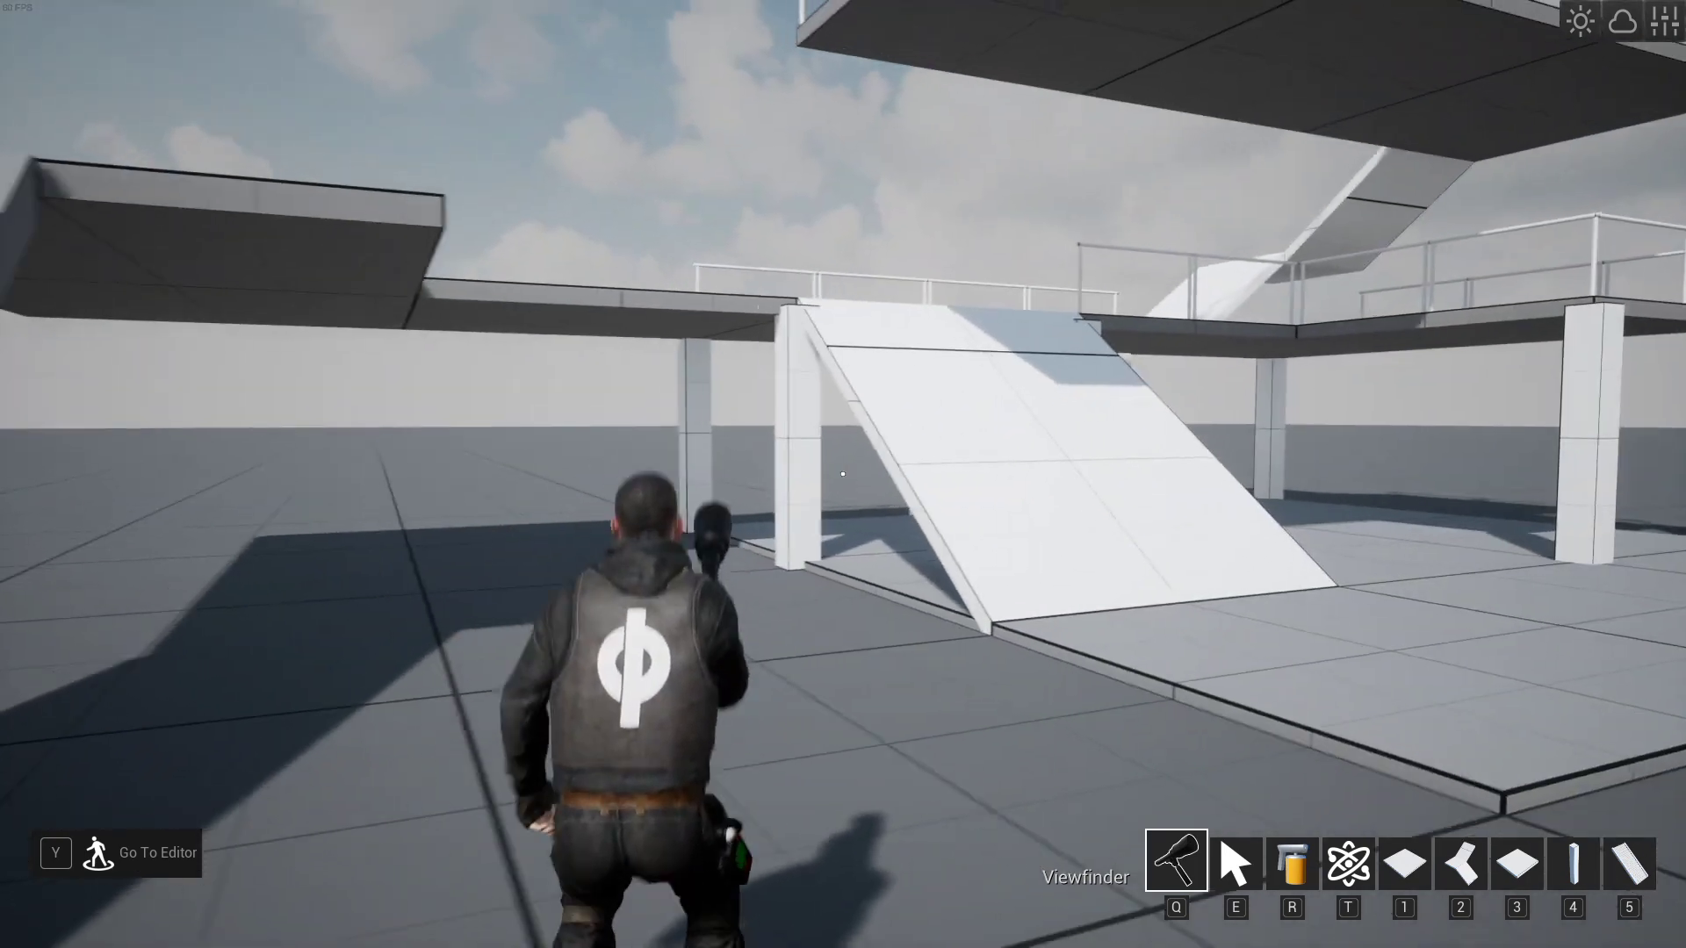
- Fill the five hotbar slots in order with Roof Gable, Roof Slope L, Wall Slope L, Roof Corner Concave and Roof Slope L
key("s")
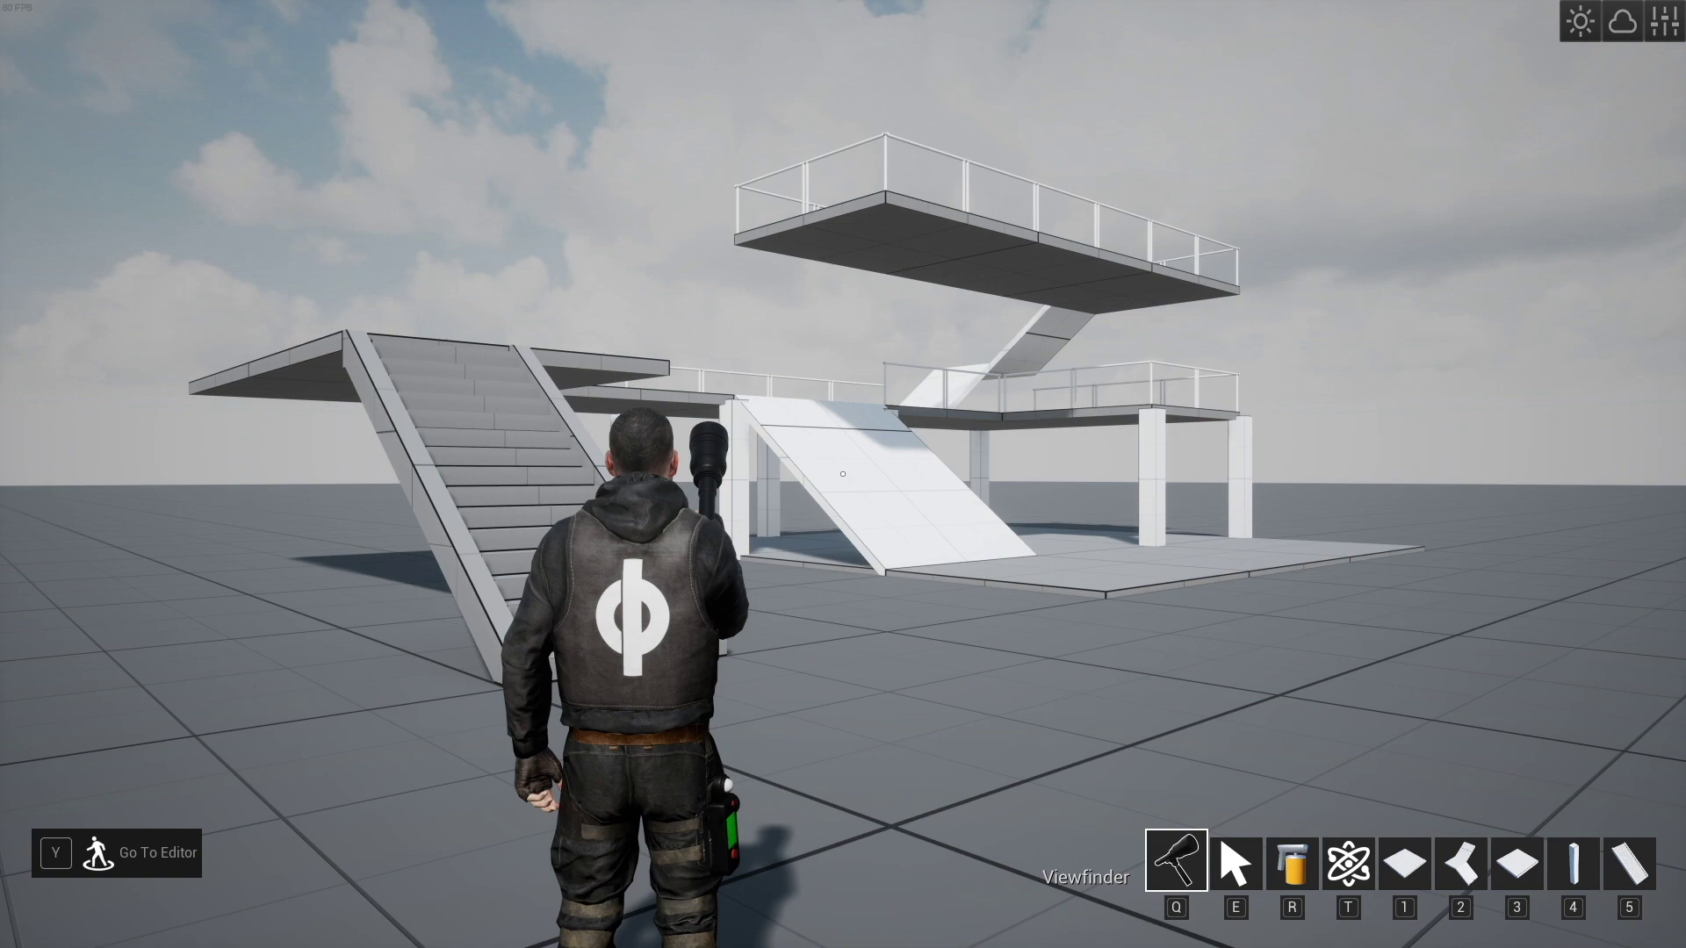
key("s")
key("Tab")
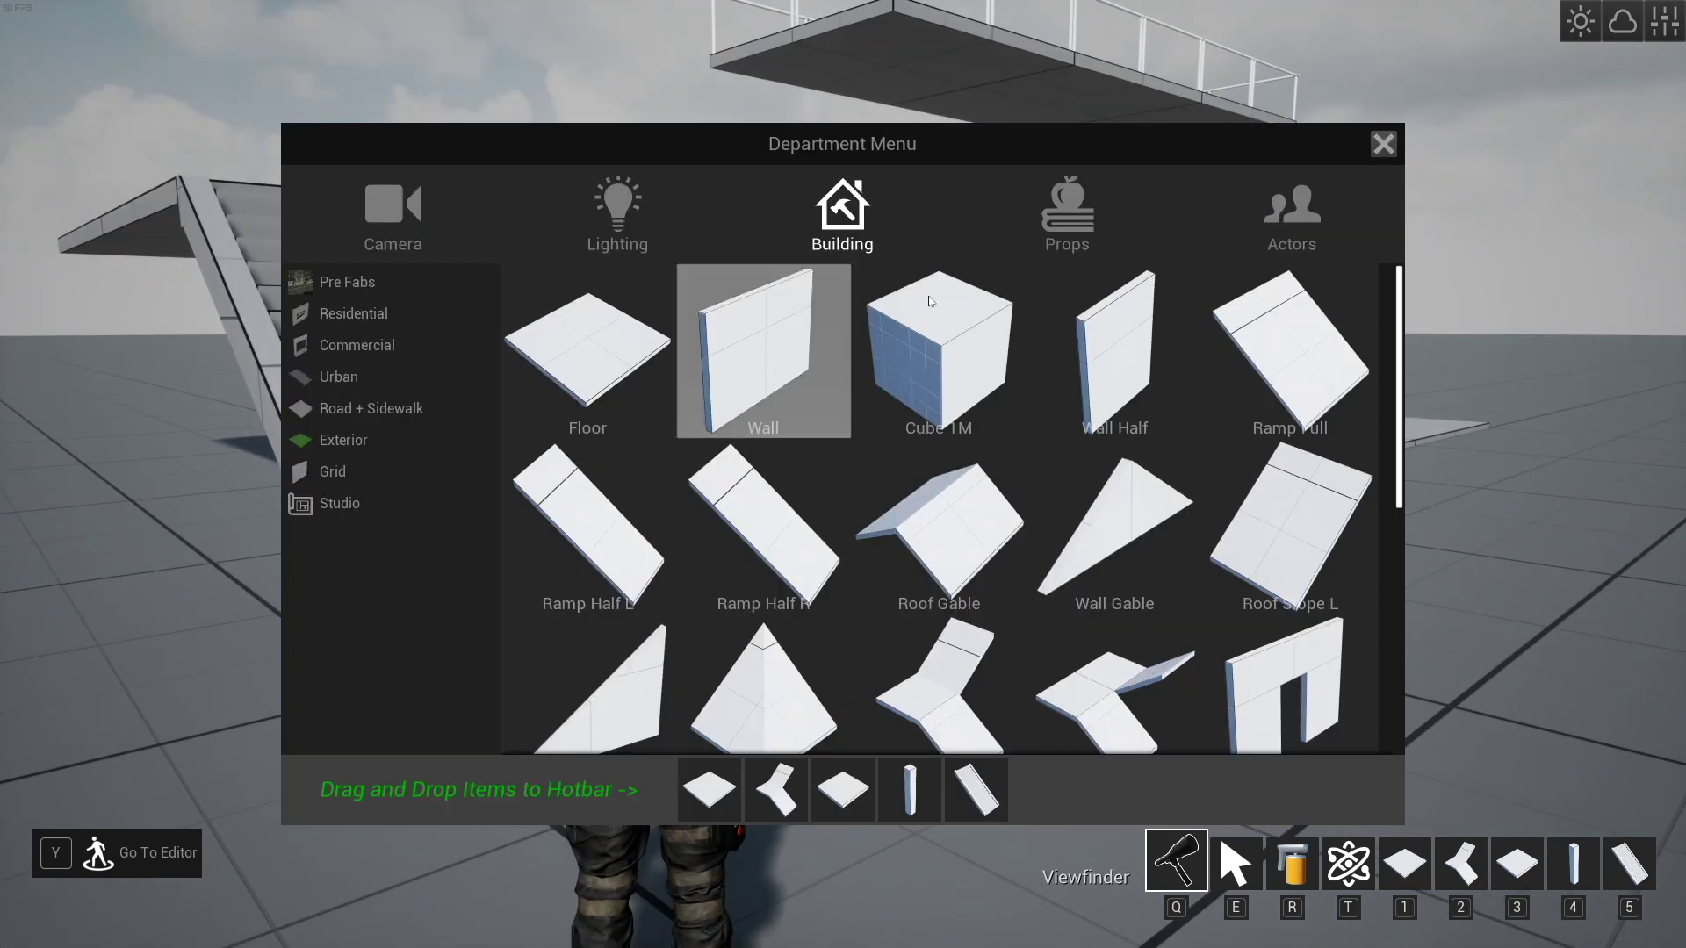
scroll(961, 344, "down", 8)
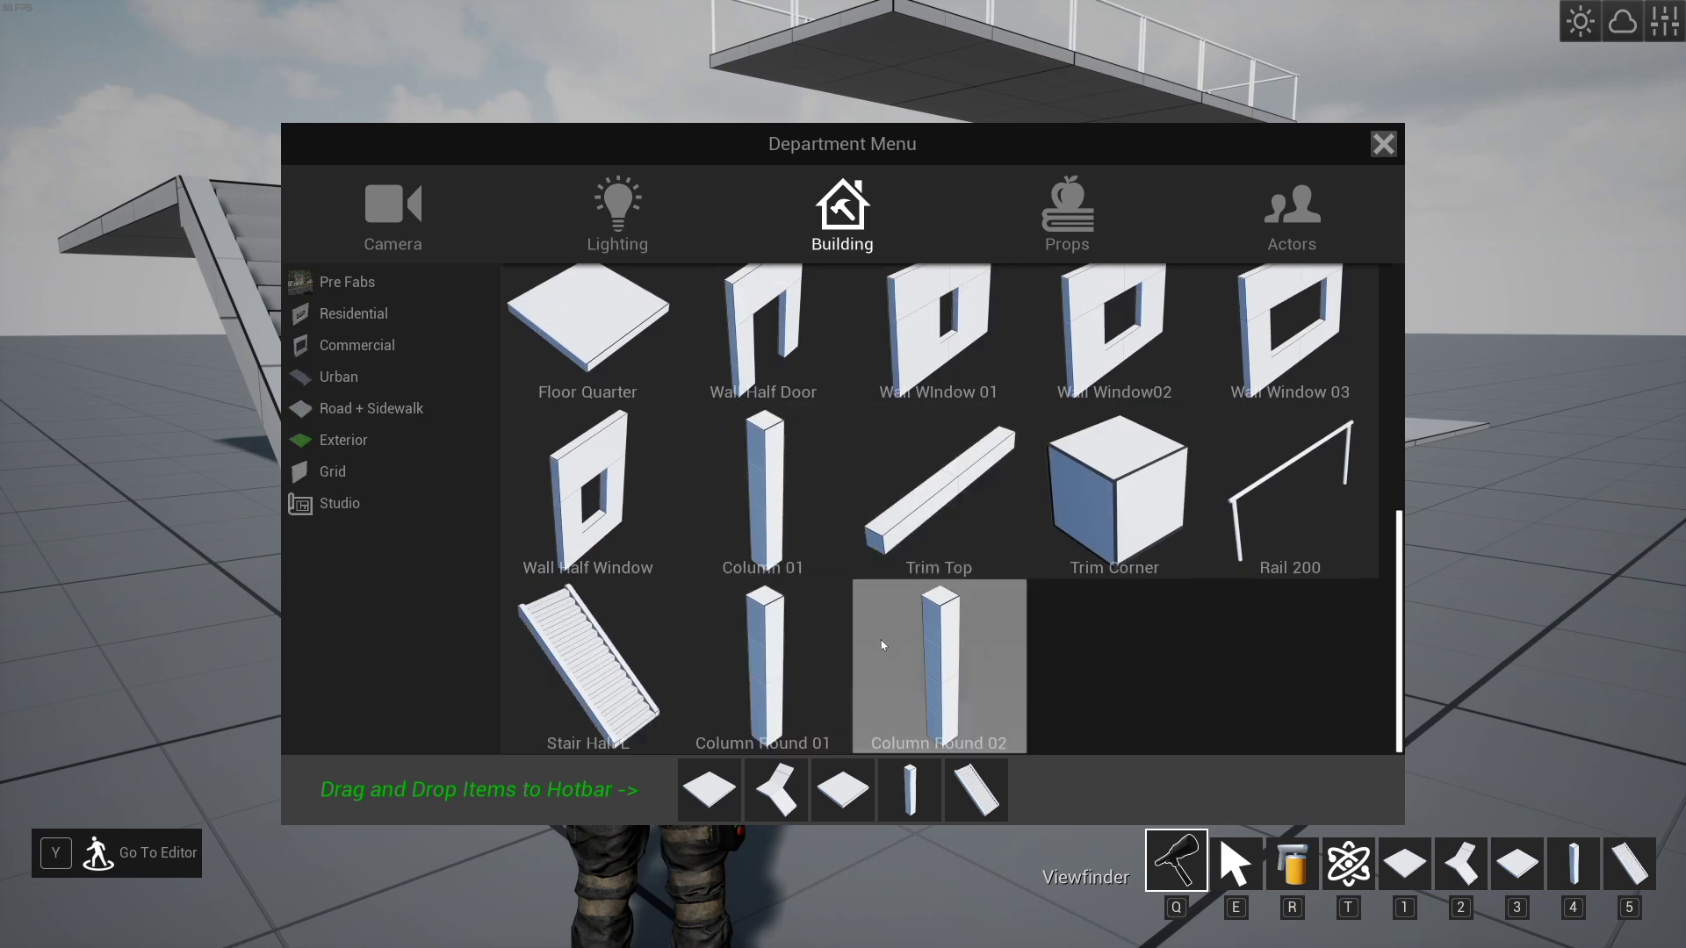
scroll(970, 655, "up", 5)
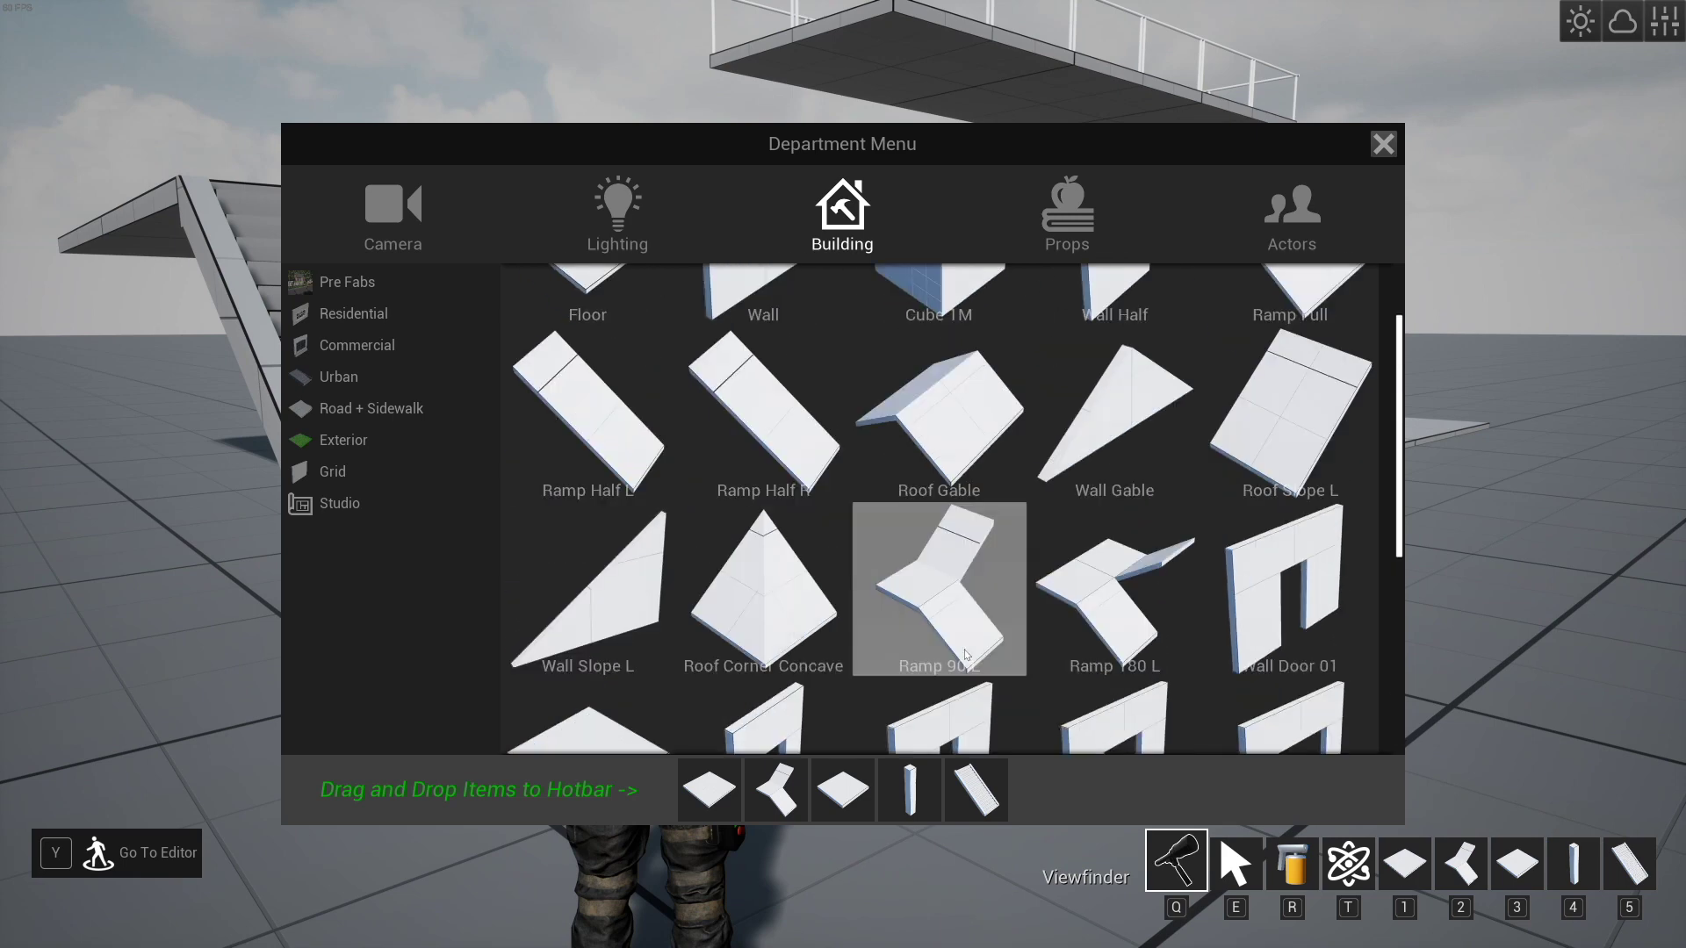
scroll(974, 644, "up", 1)
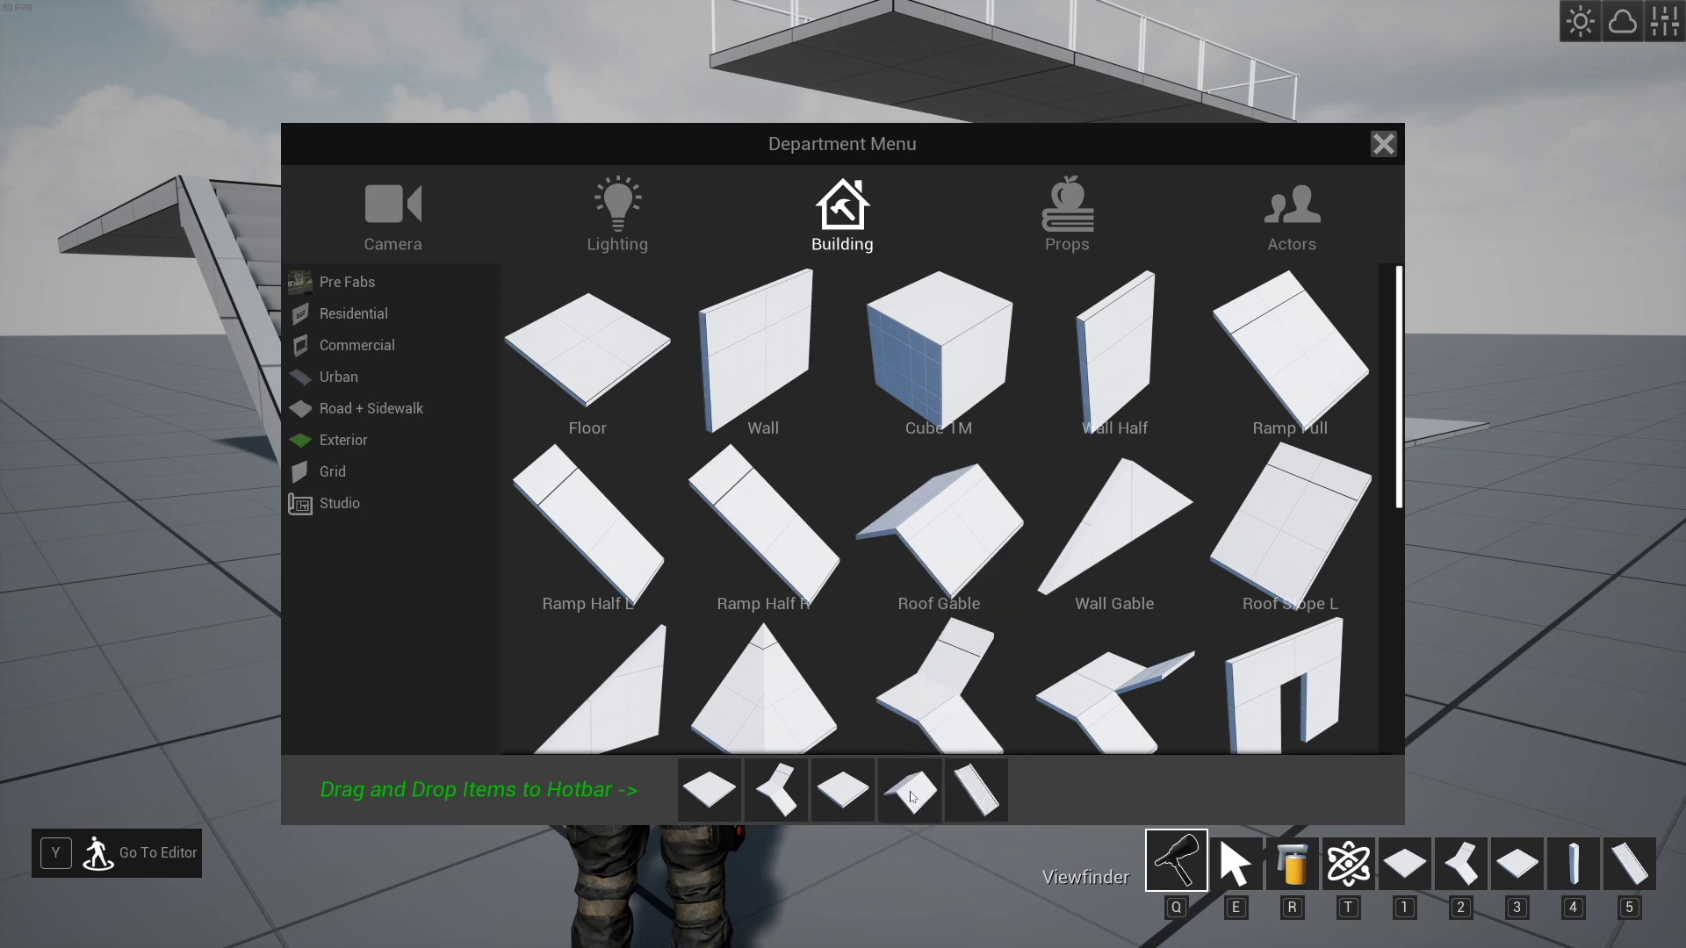
scroll(1120, 654, "down", 1)
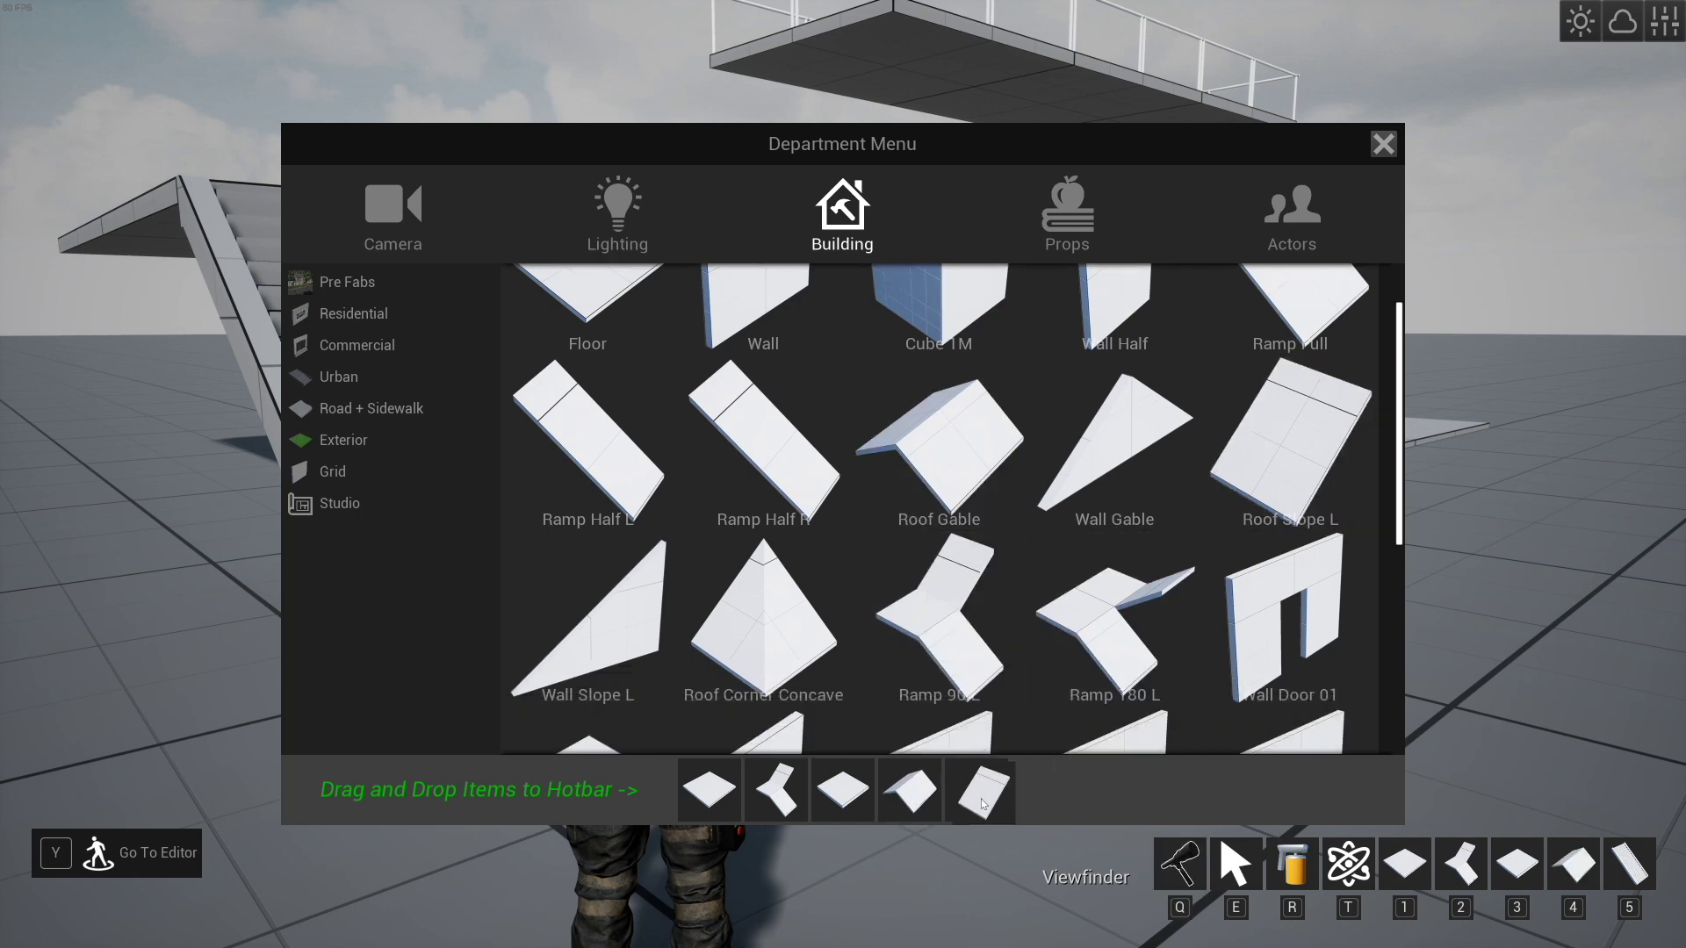
scroll(917, 597, "up", 1)
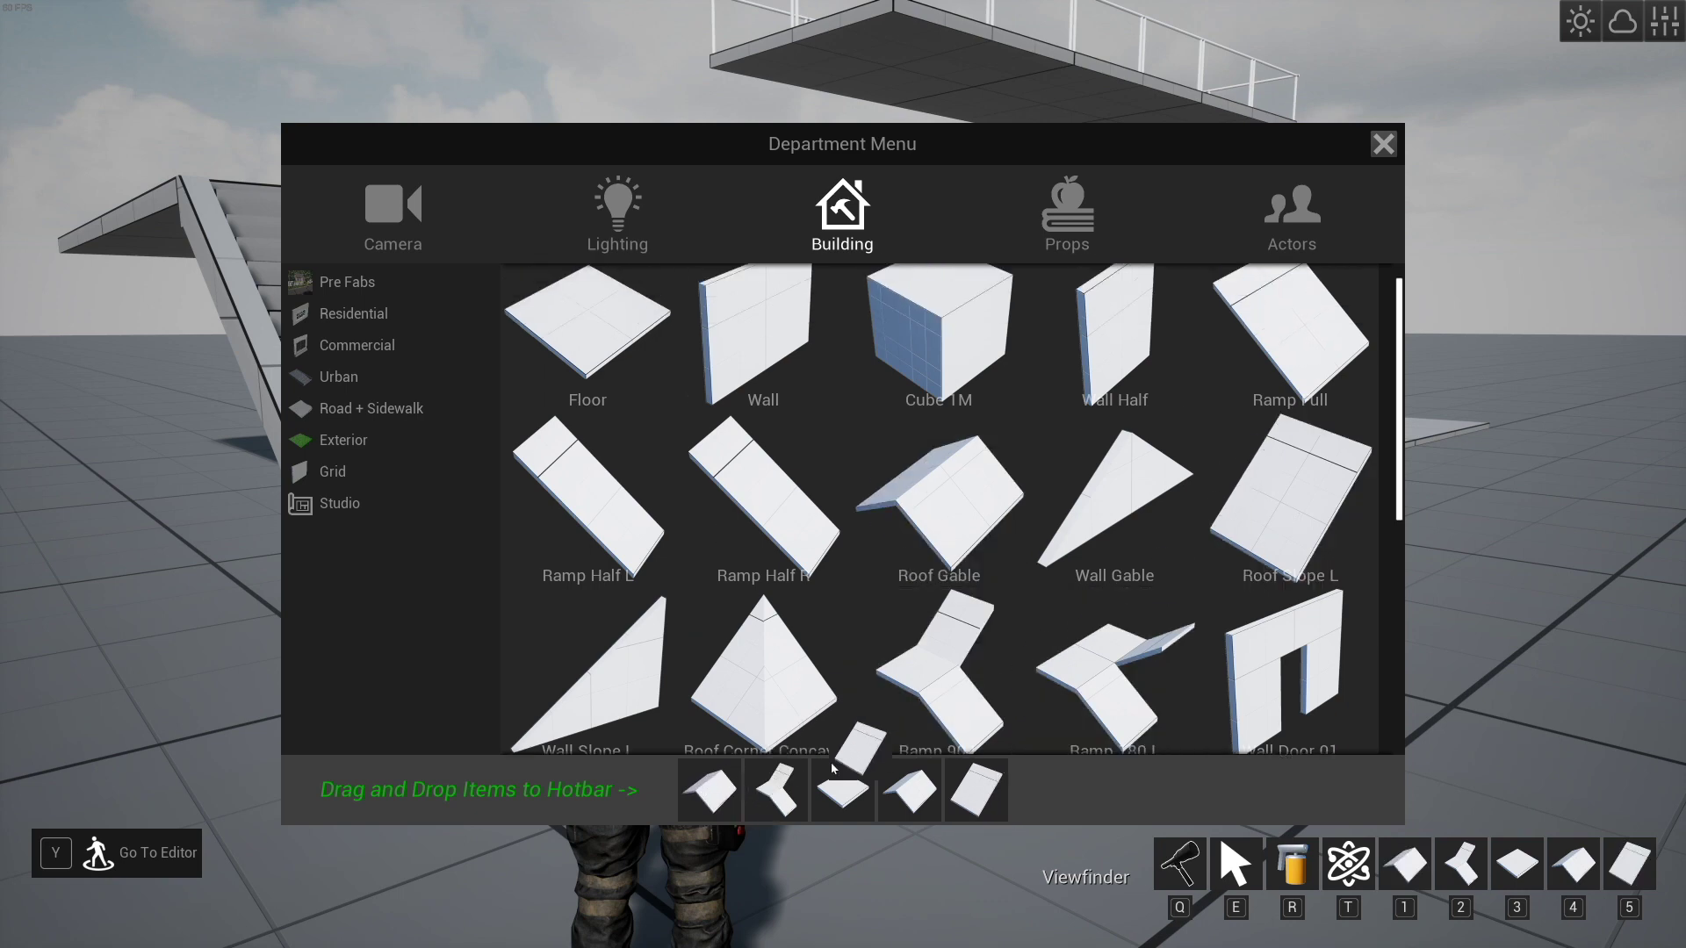
scroll(1003, 620, "down", 2)
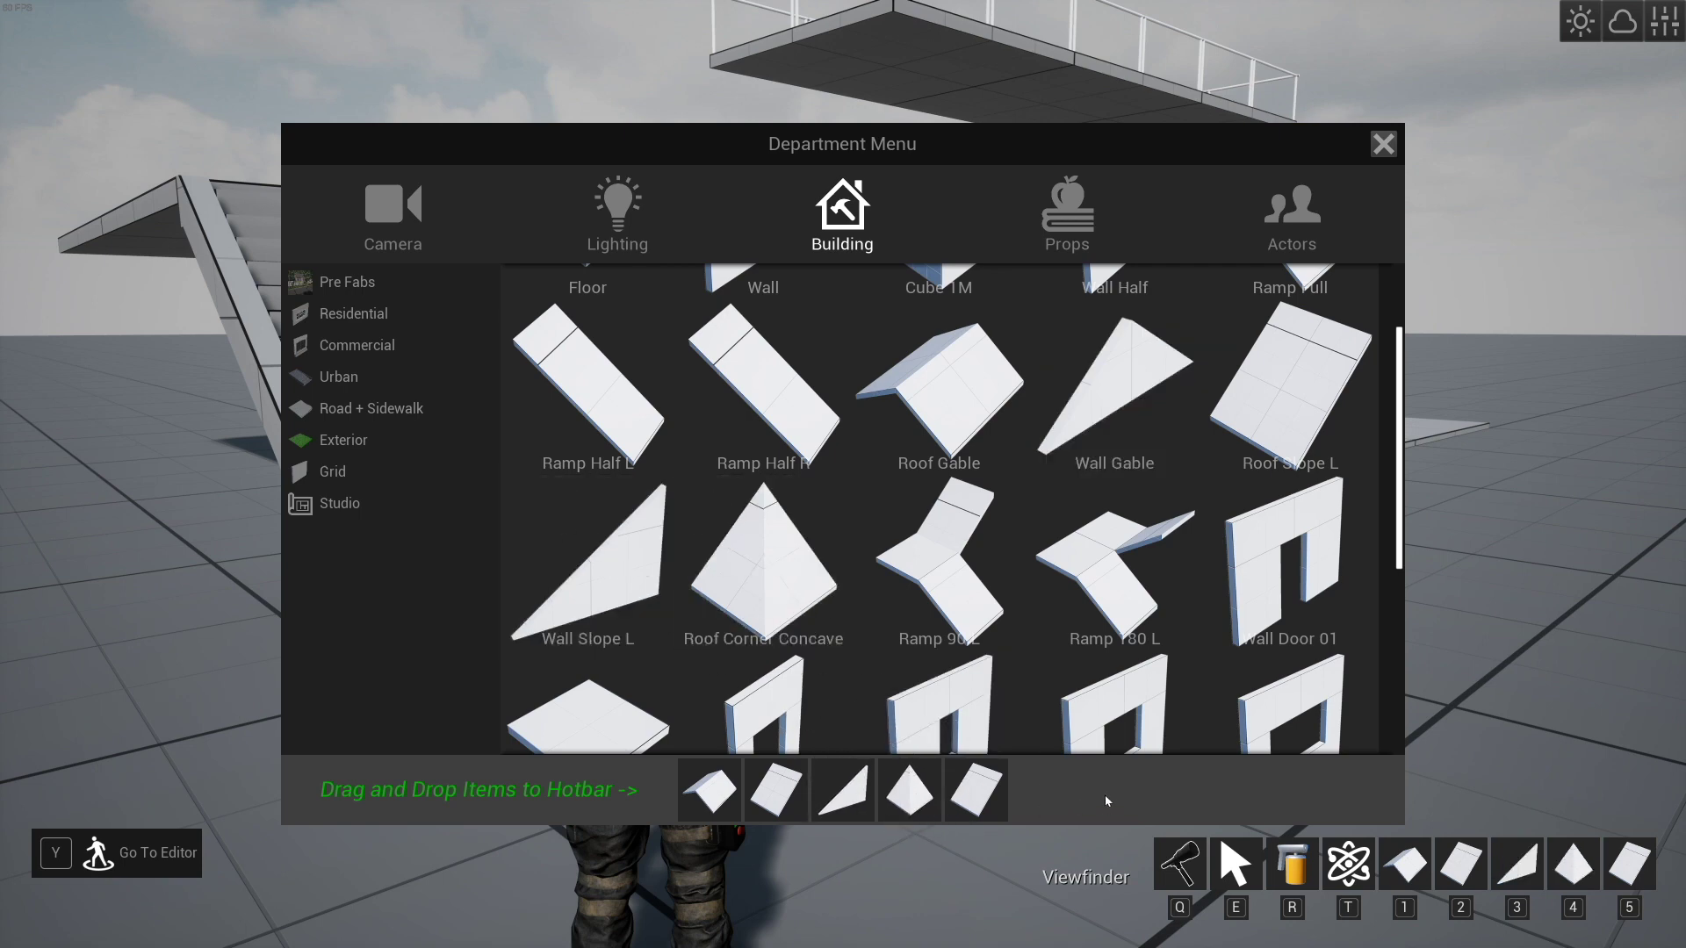
key("Tab")
- Assign the Wall piece to hotbar slot 5 and enclose the outer raised floor tile with walls on three sides
key("w")
key("space")
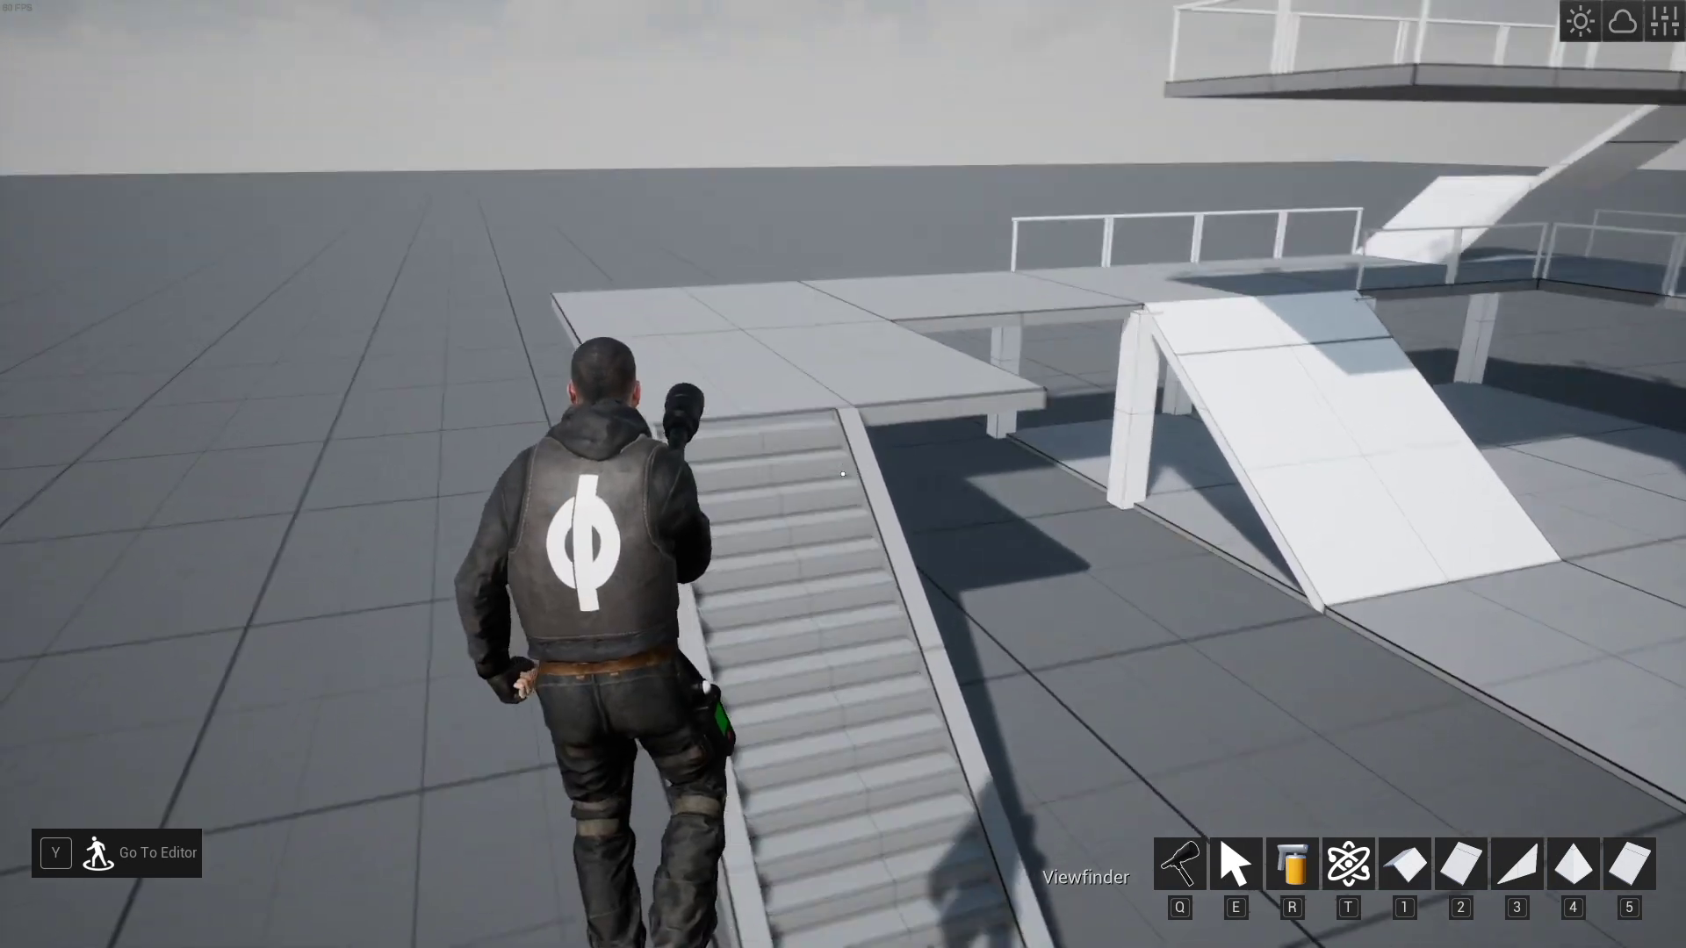
key("w")
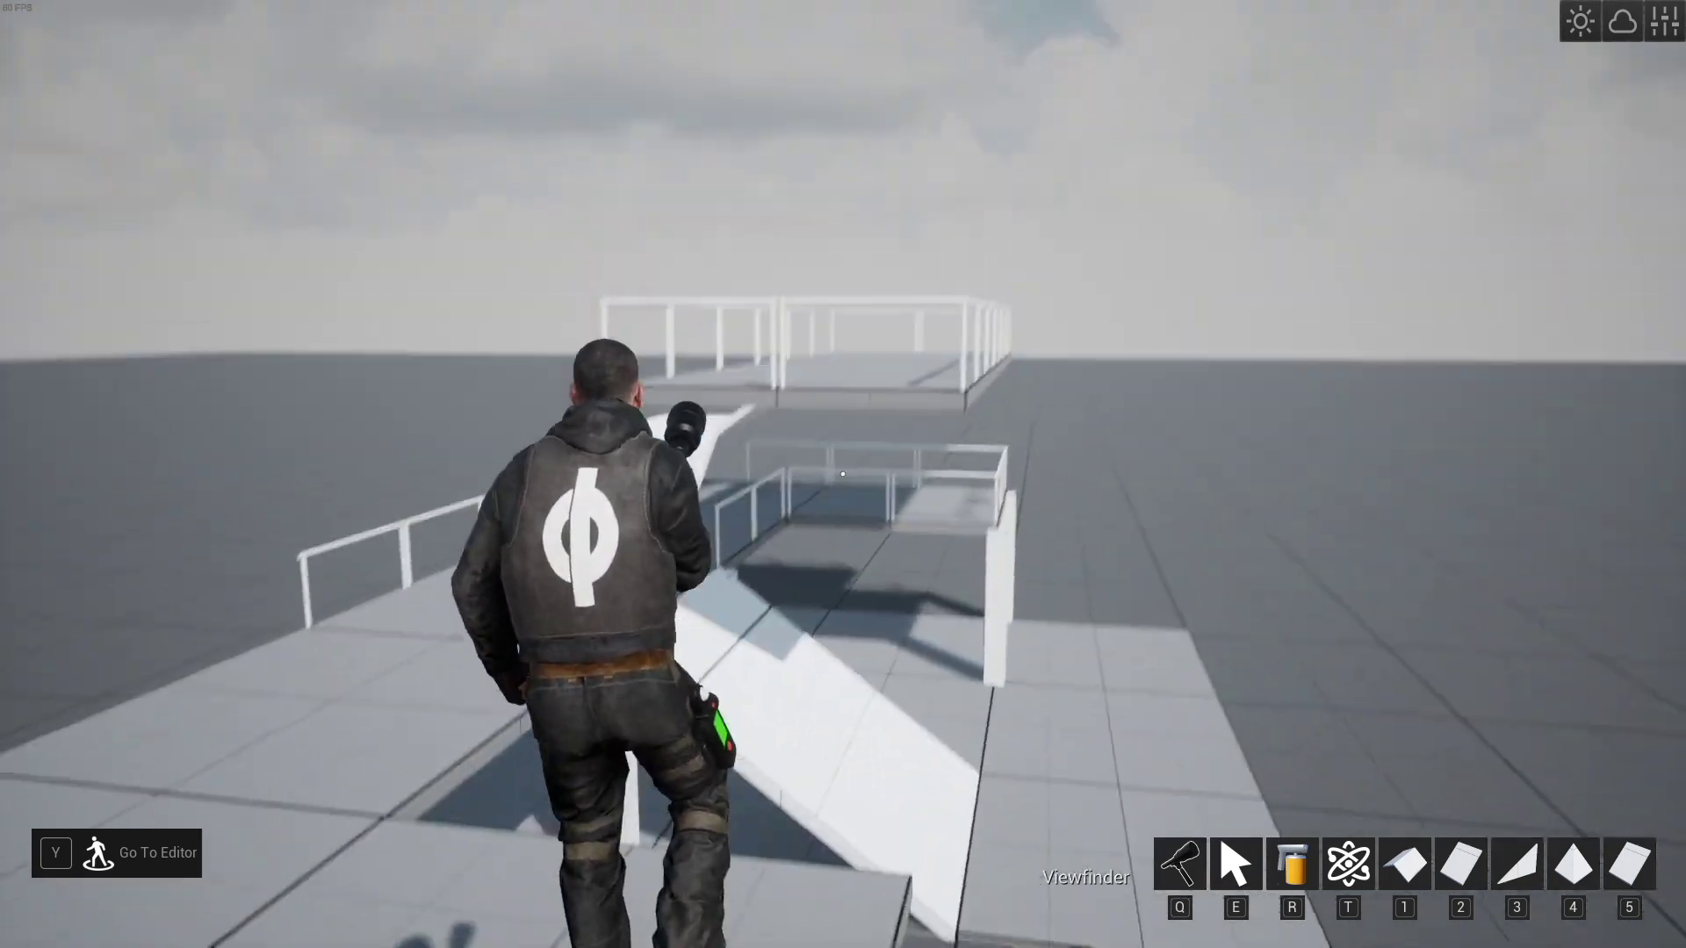
key("ctrl")
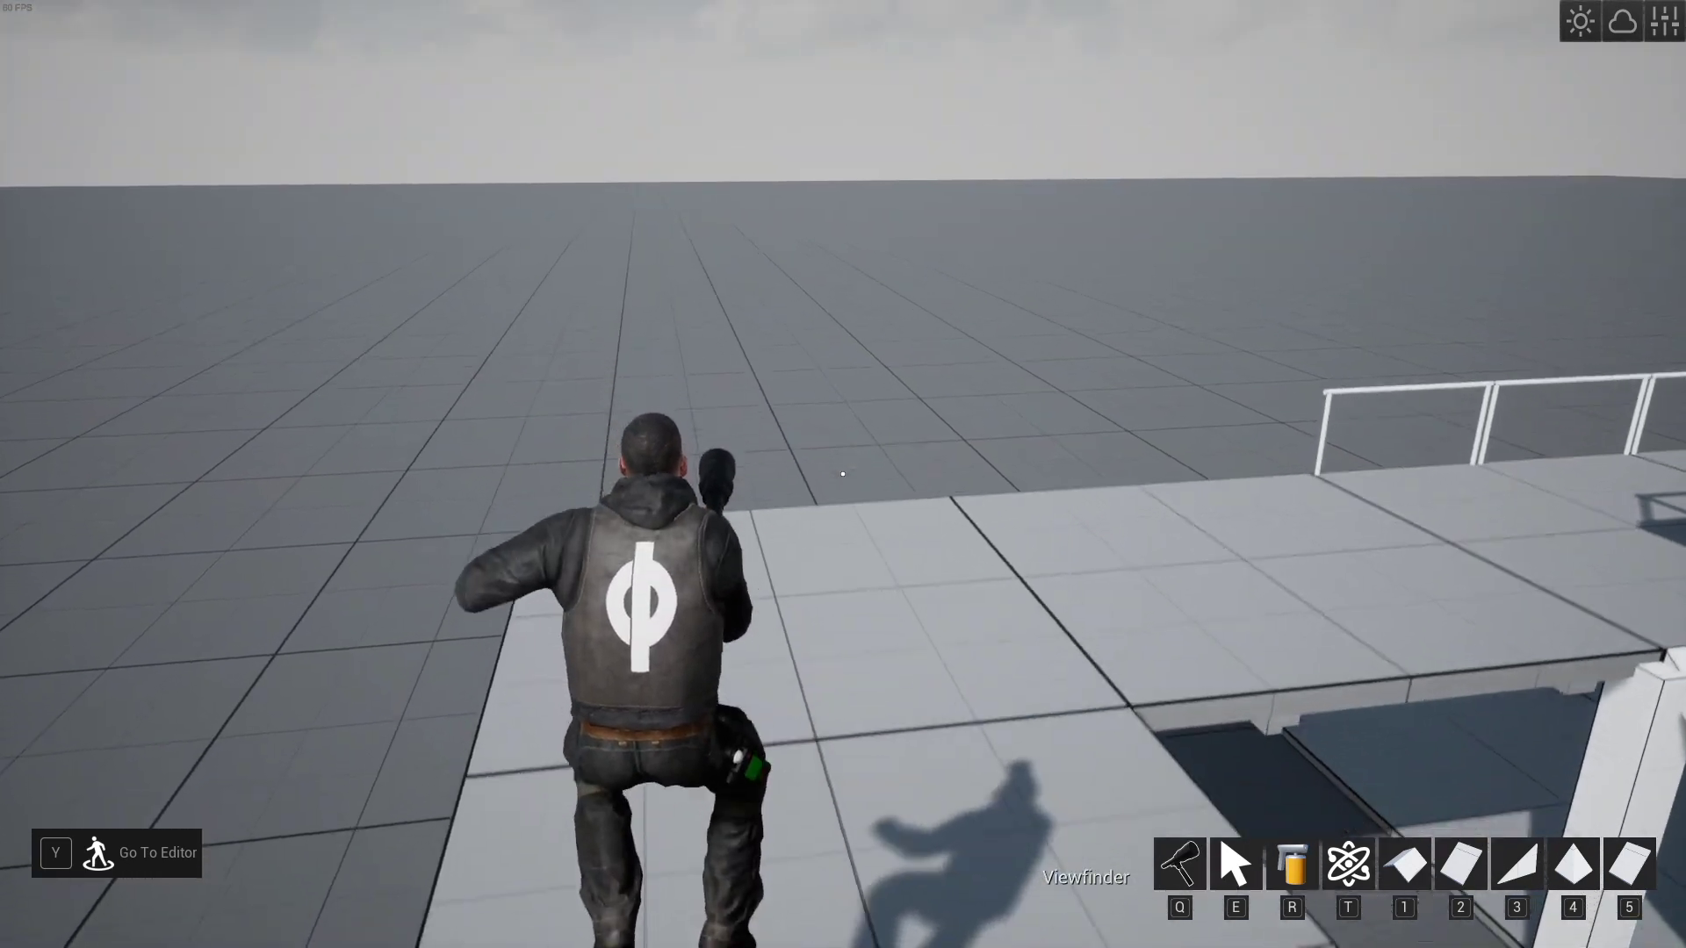
key("Tab")
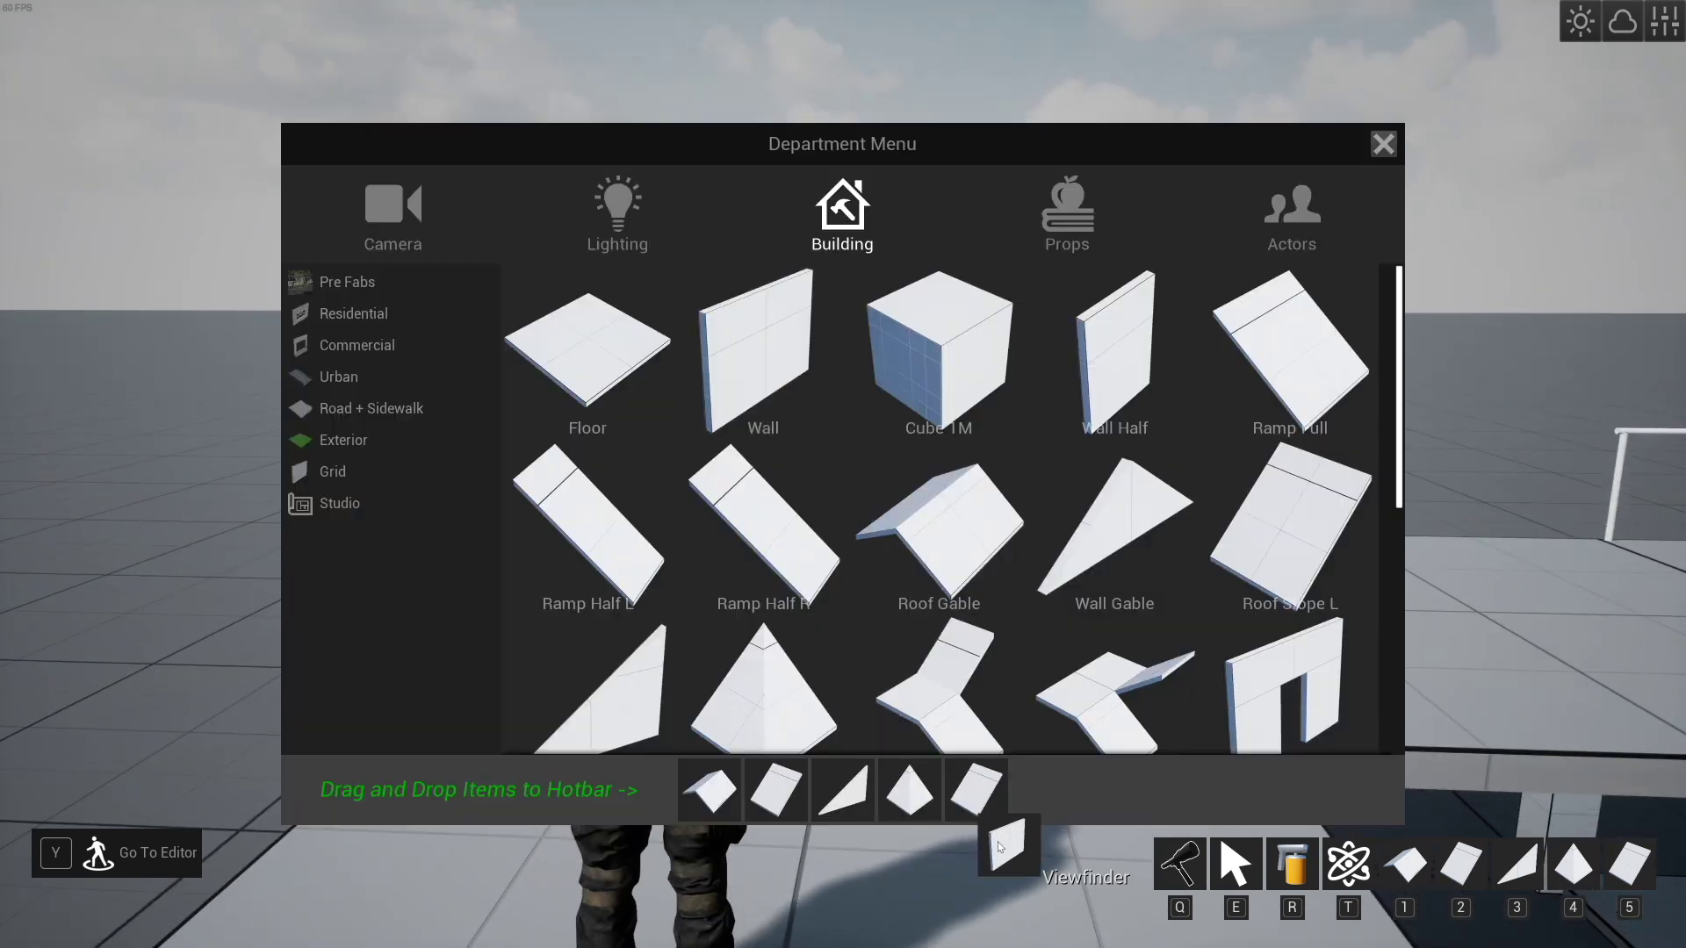
key("Tab")
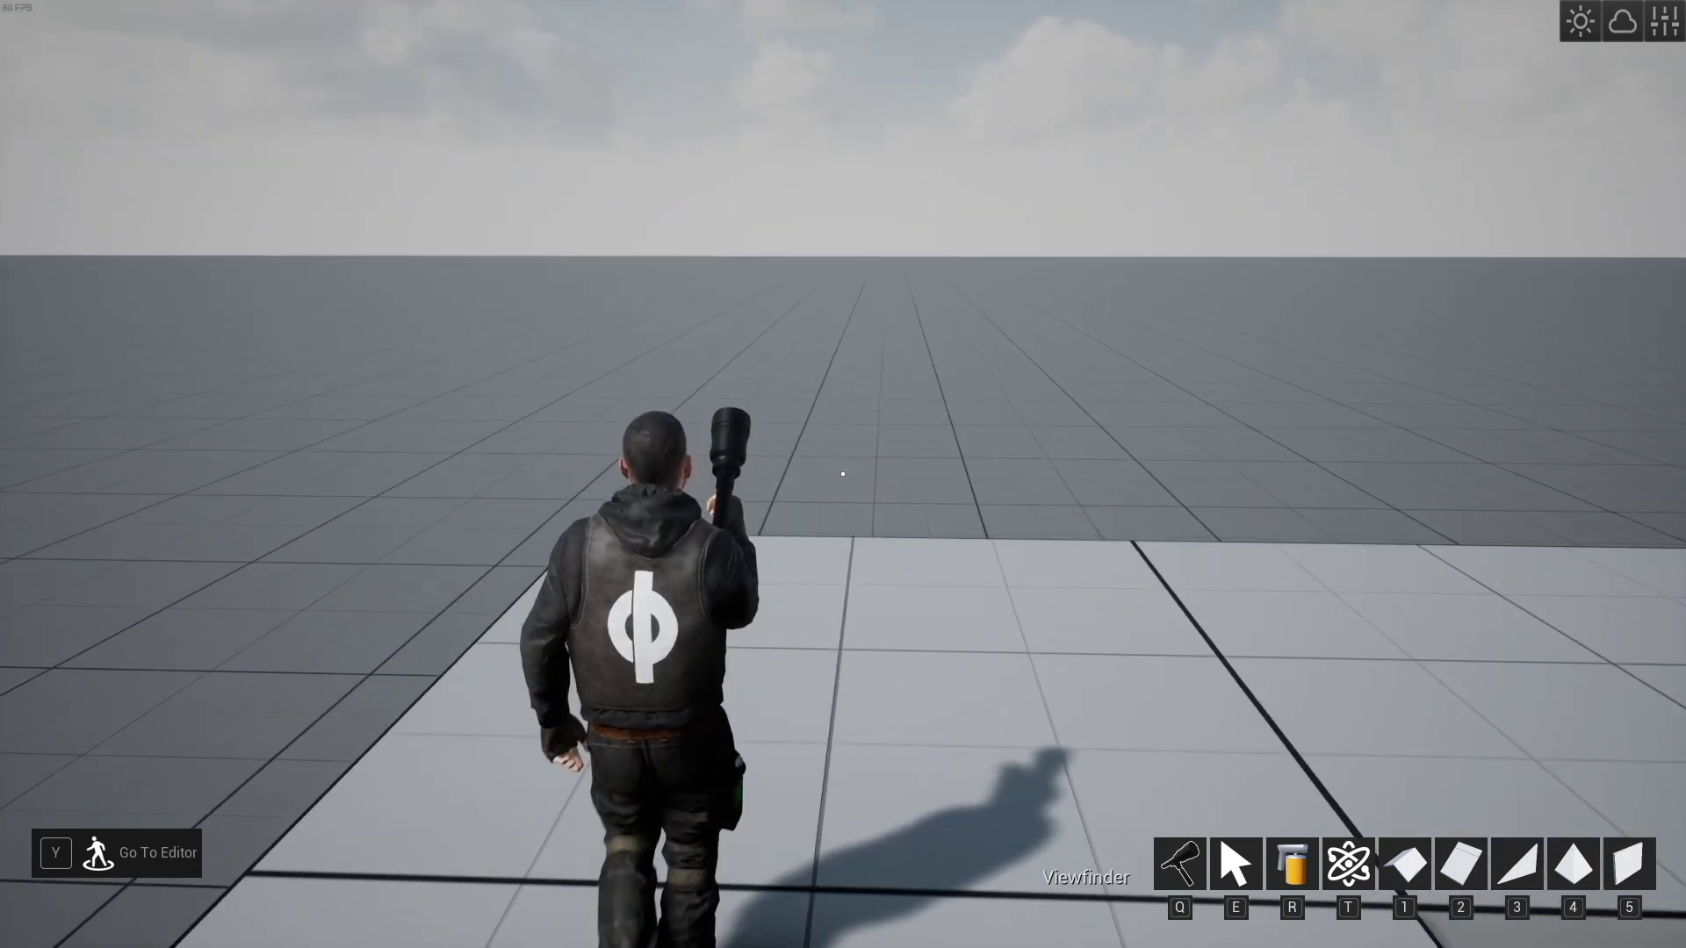
key("5")
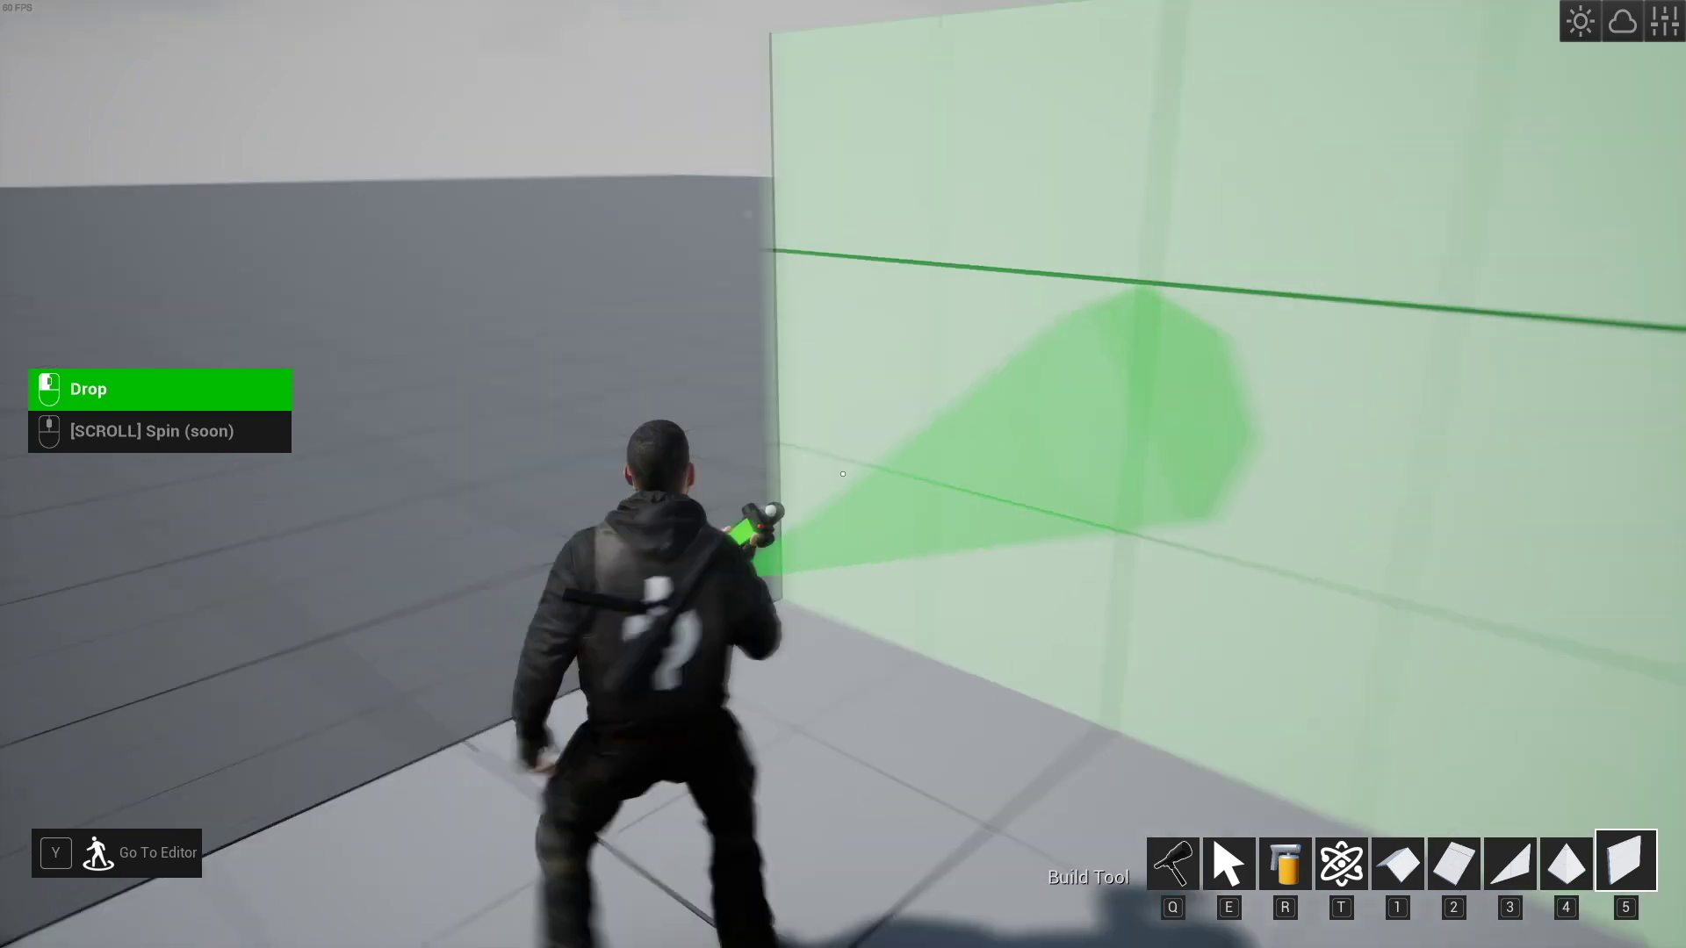
key("q")
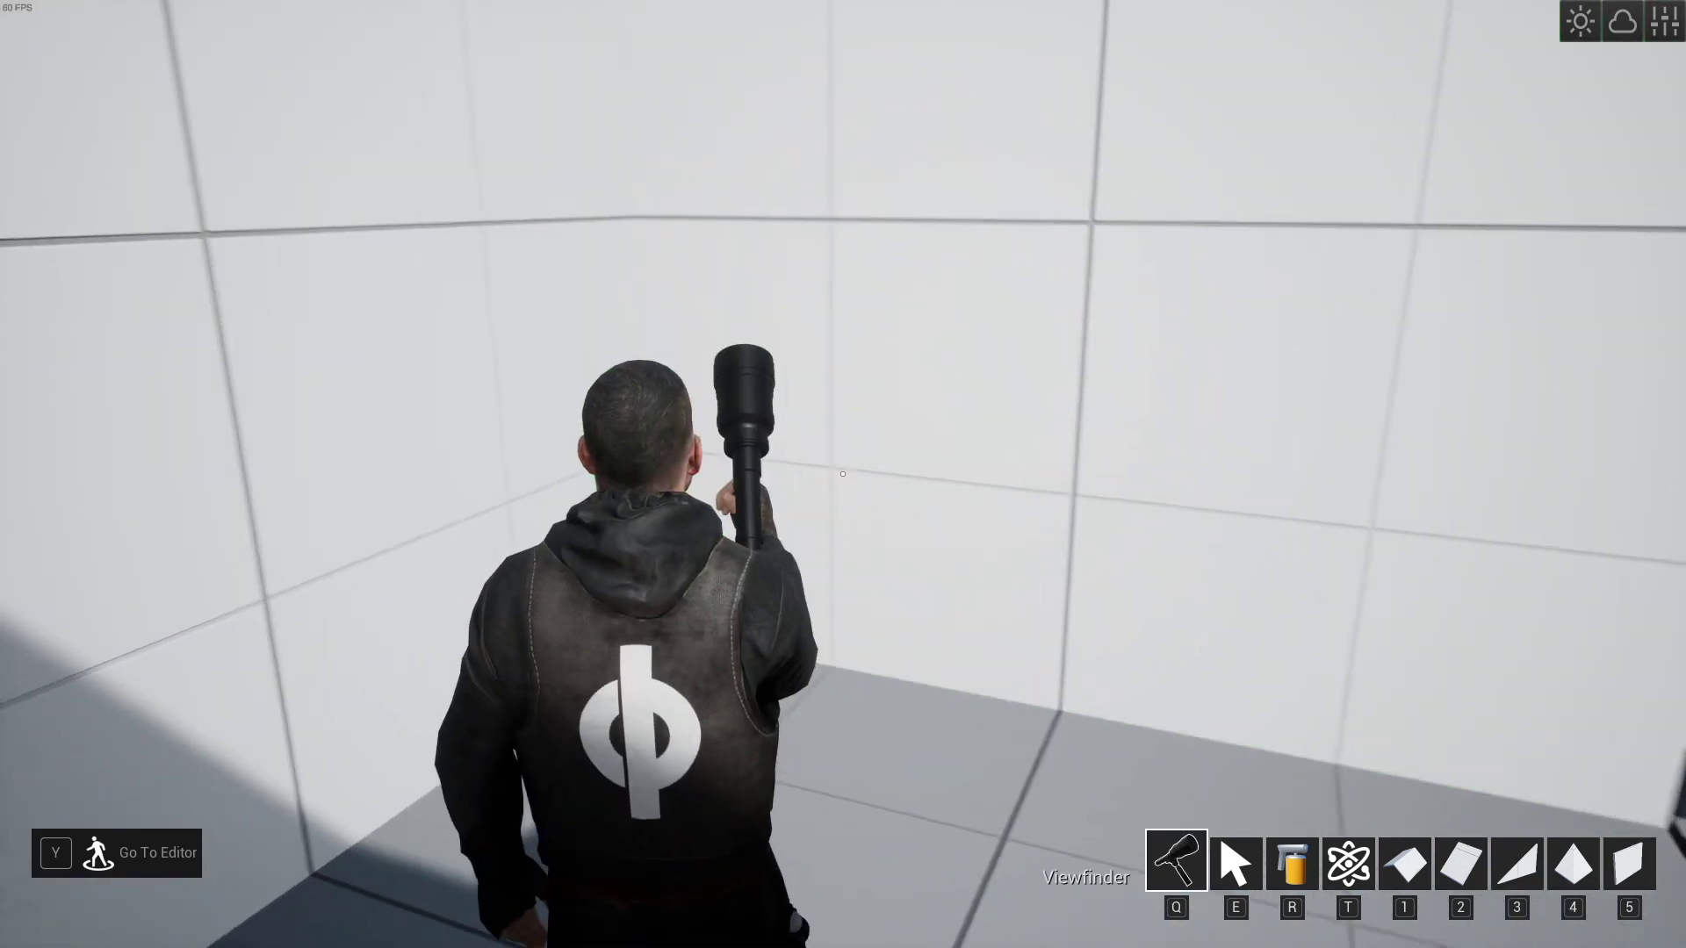
- Place a Roof Gable piece on top of the three walls
key("s")
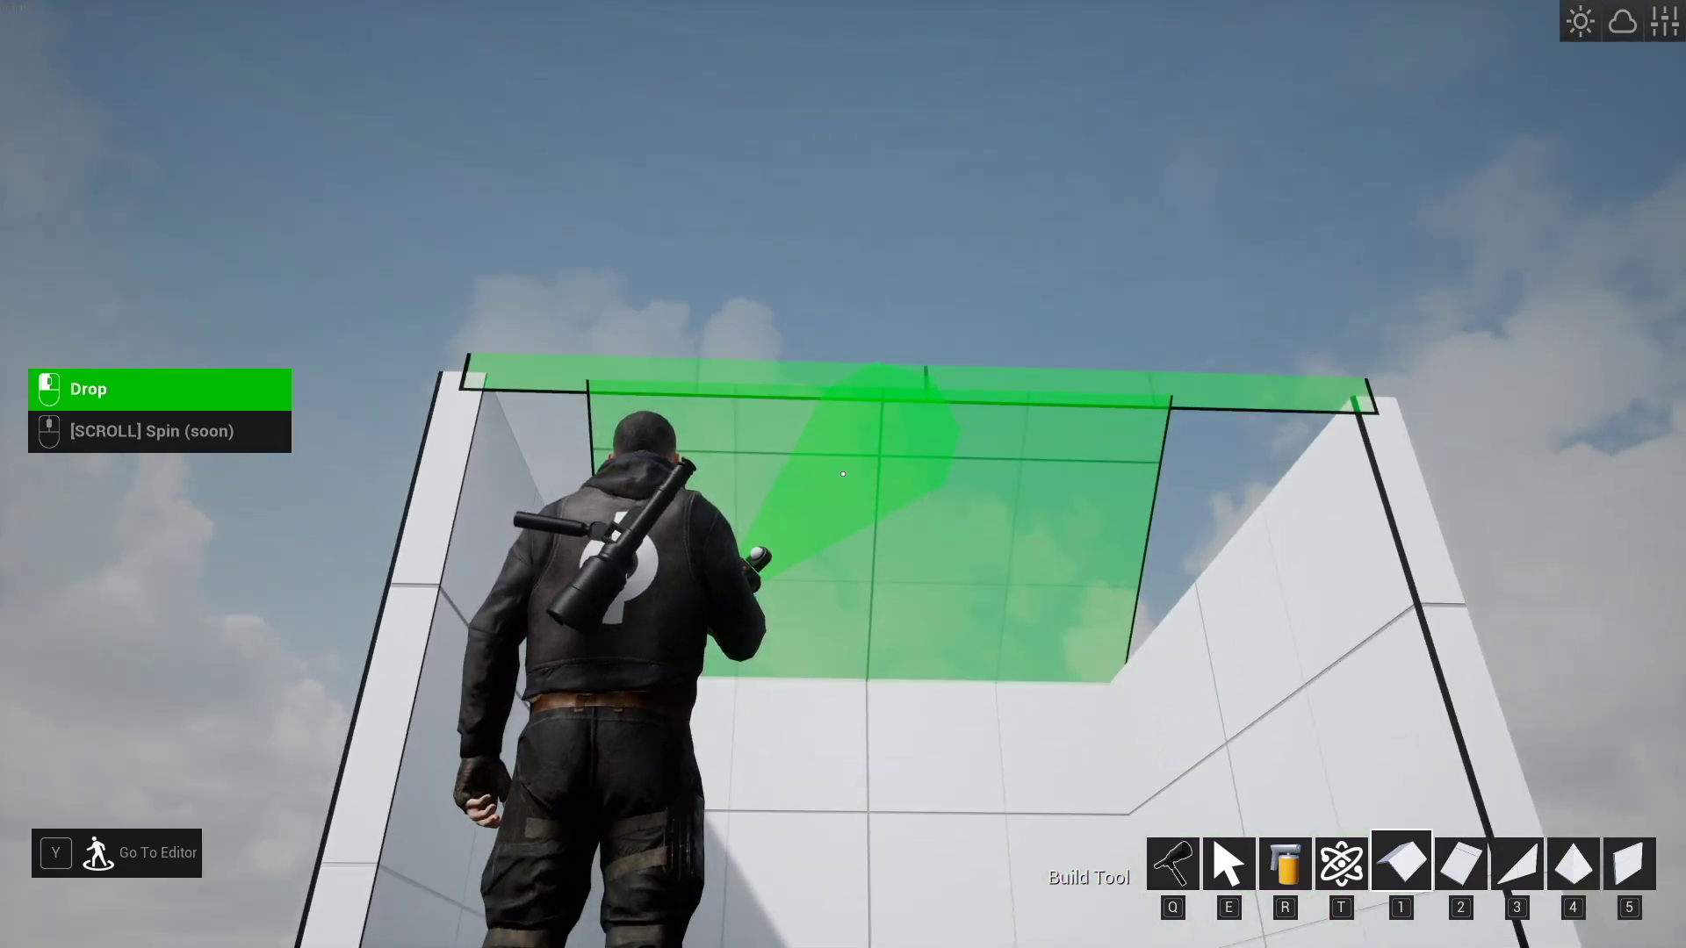
key("space")
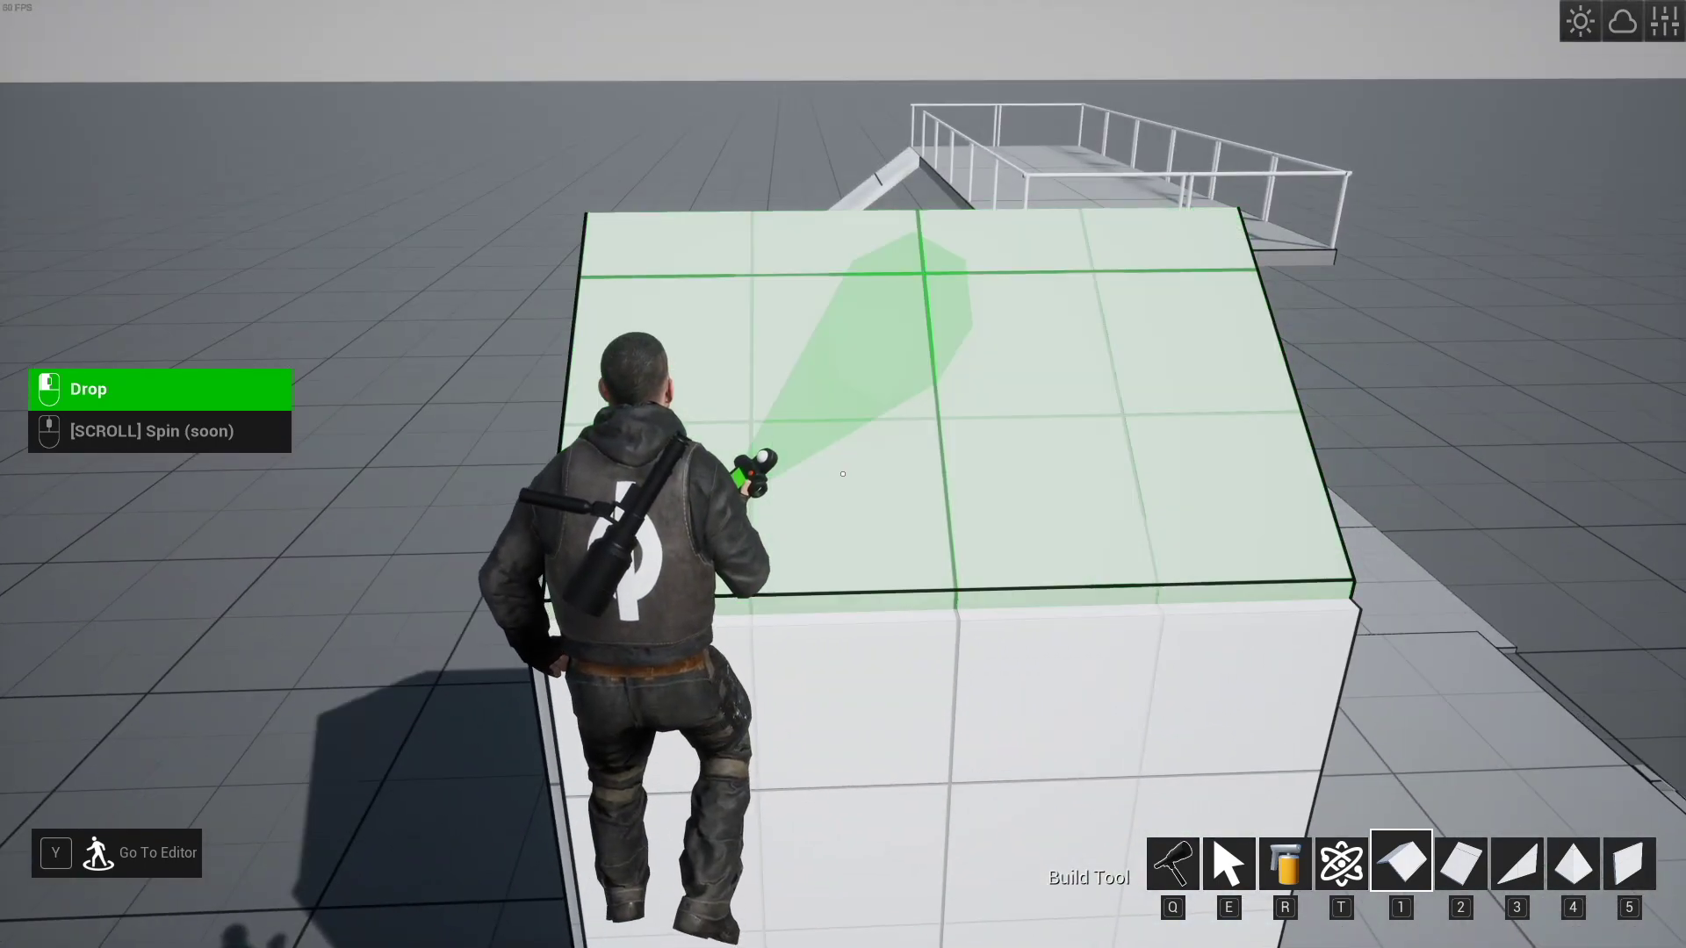
left_click(842, 474)
key("q")
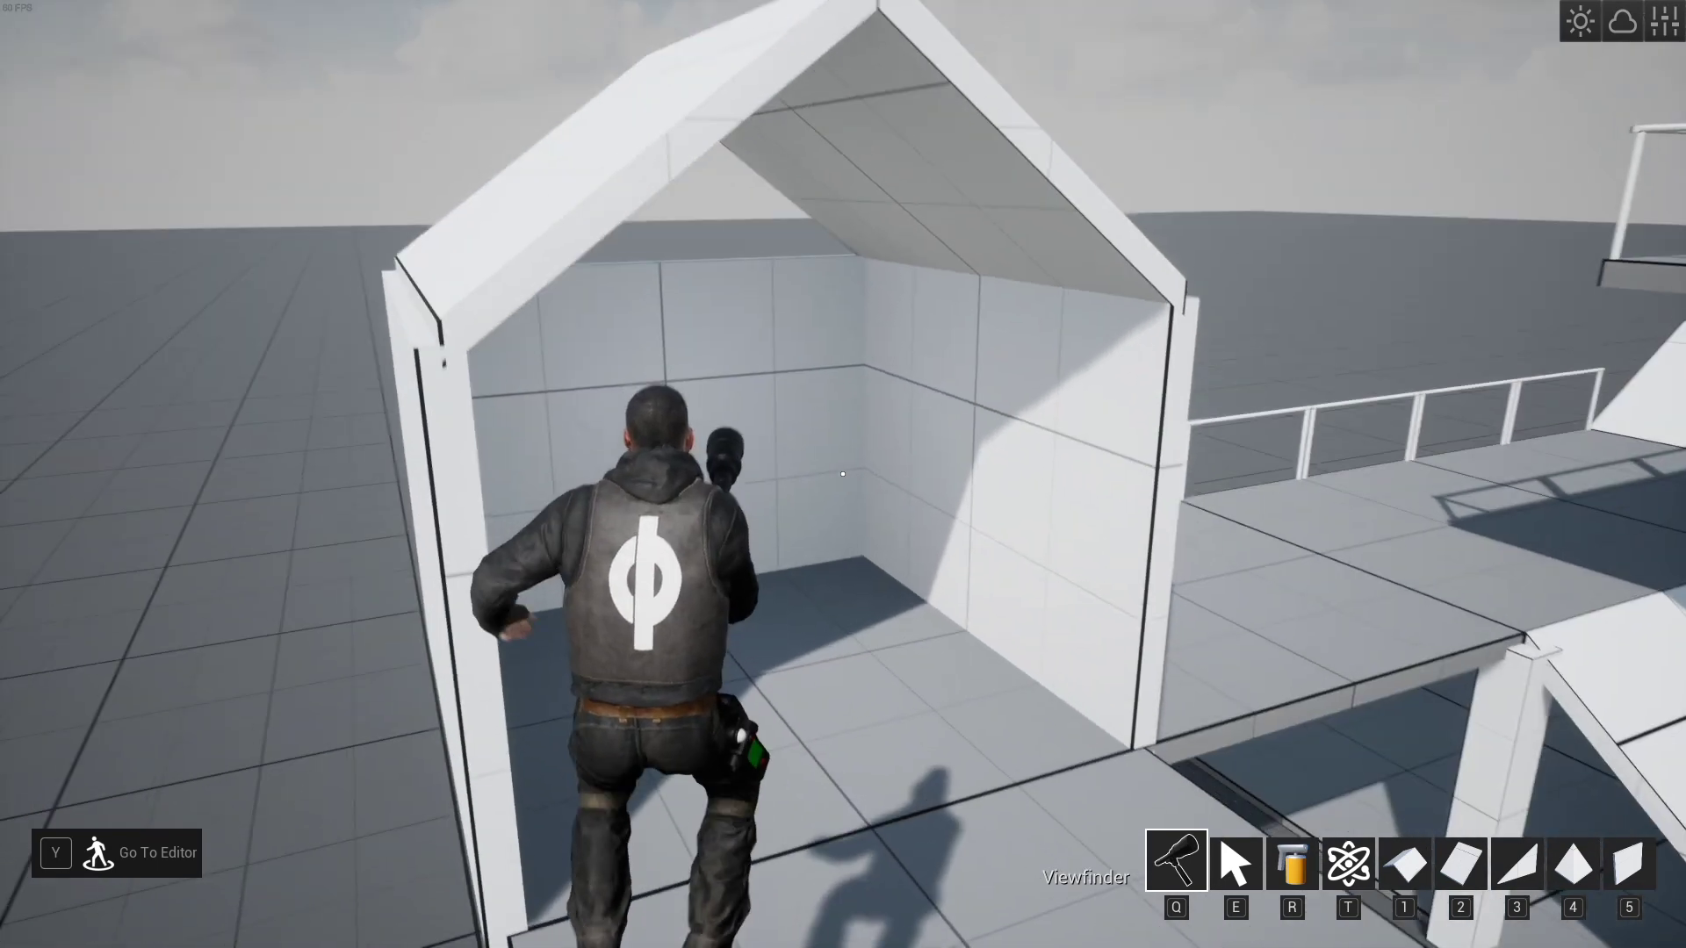
- Assign the Wall Gable piece to hotbar slot 1
key("Tab")
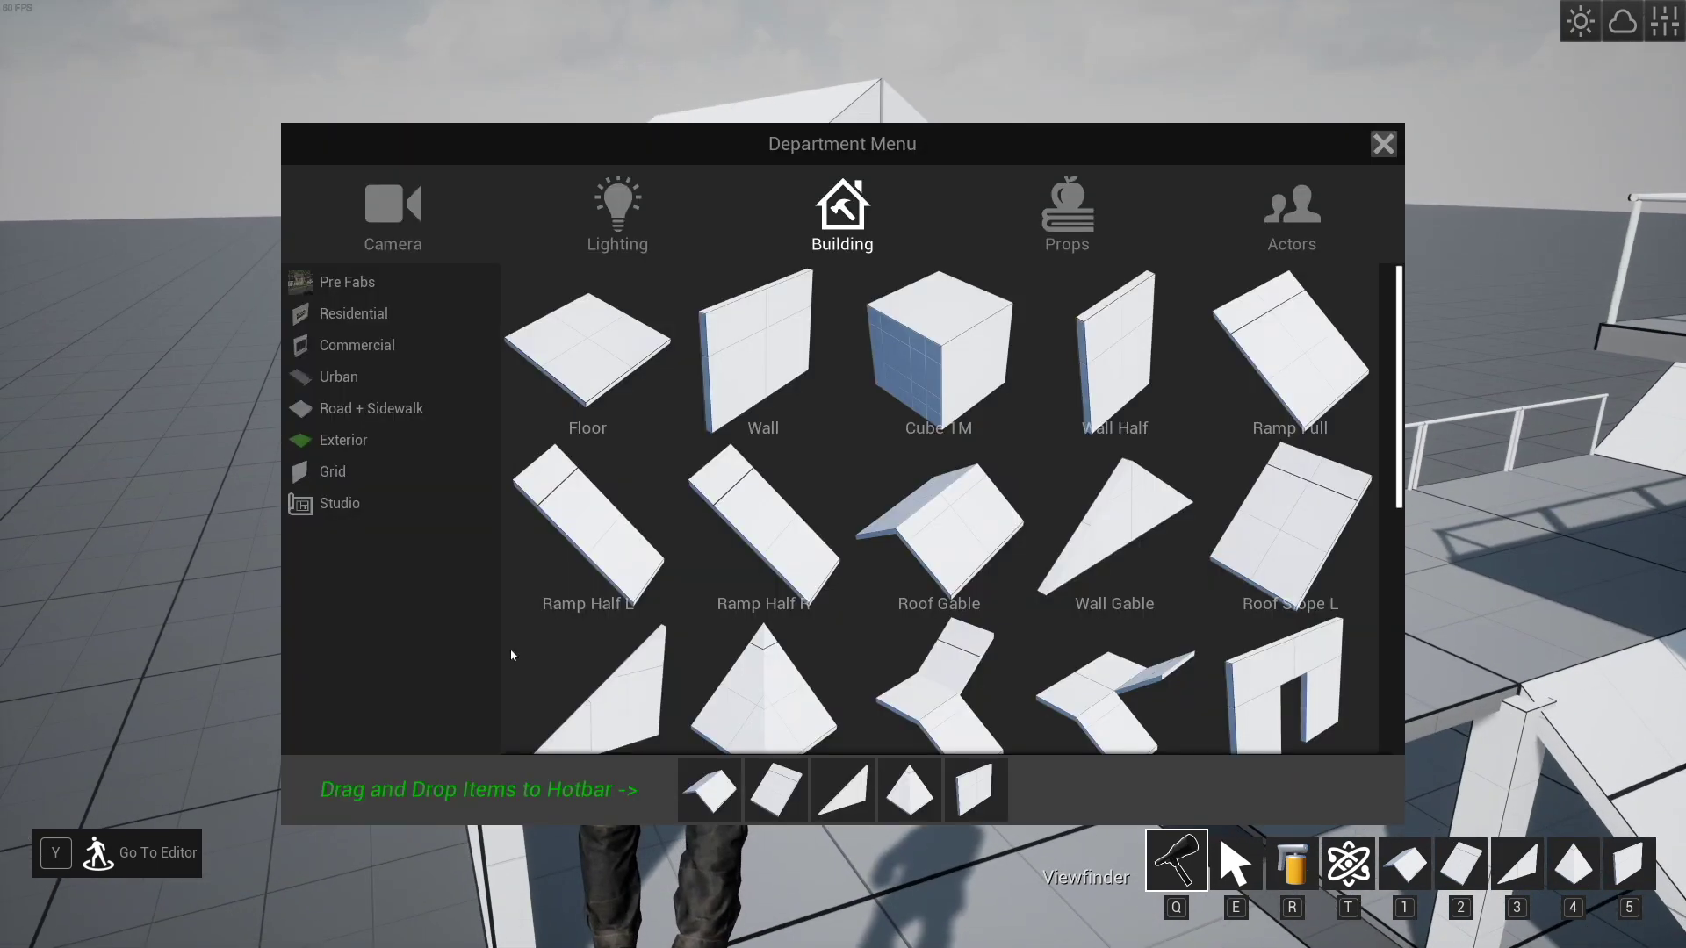
scroll(1073, 519, "down", 1)
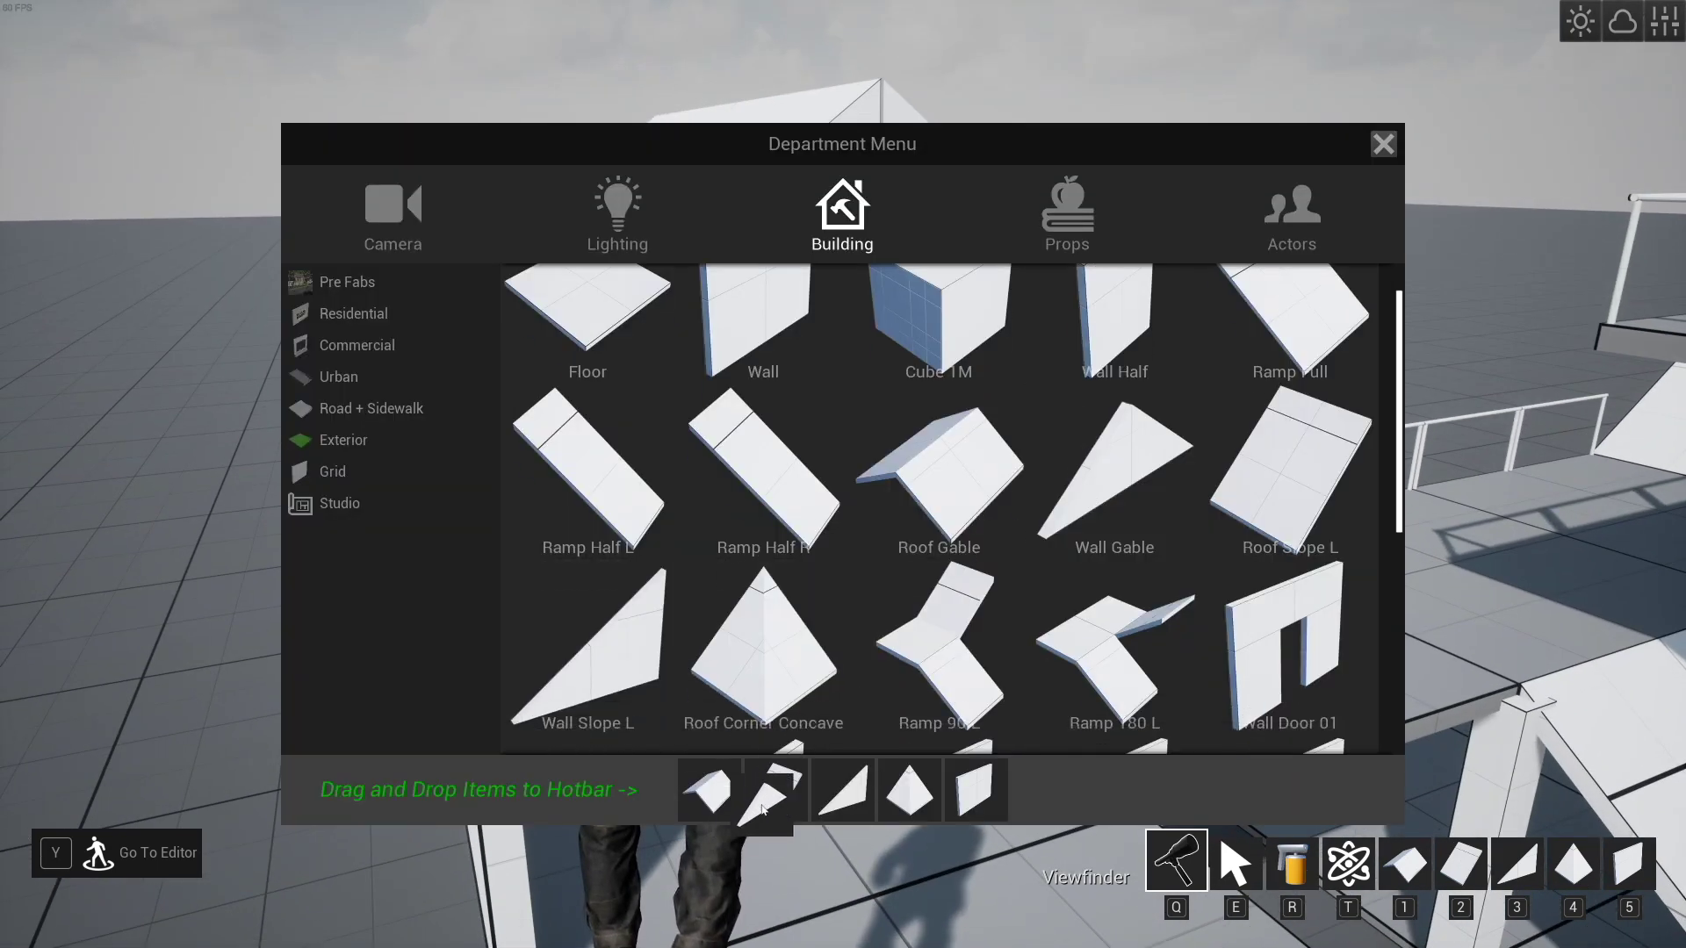
key("Tab")
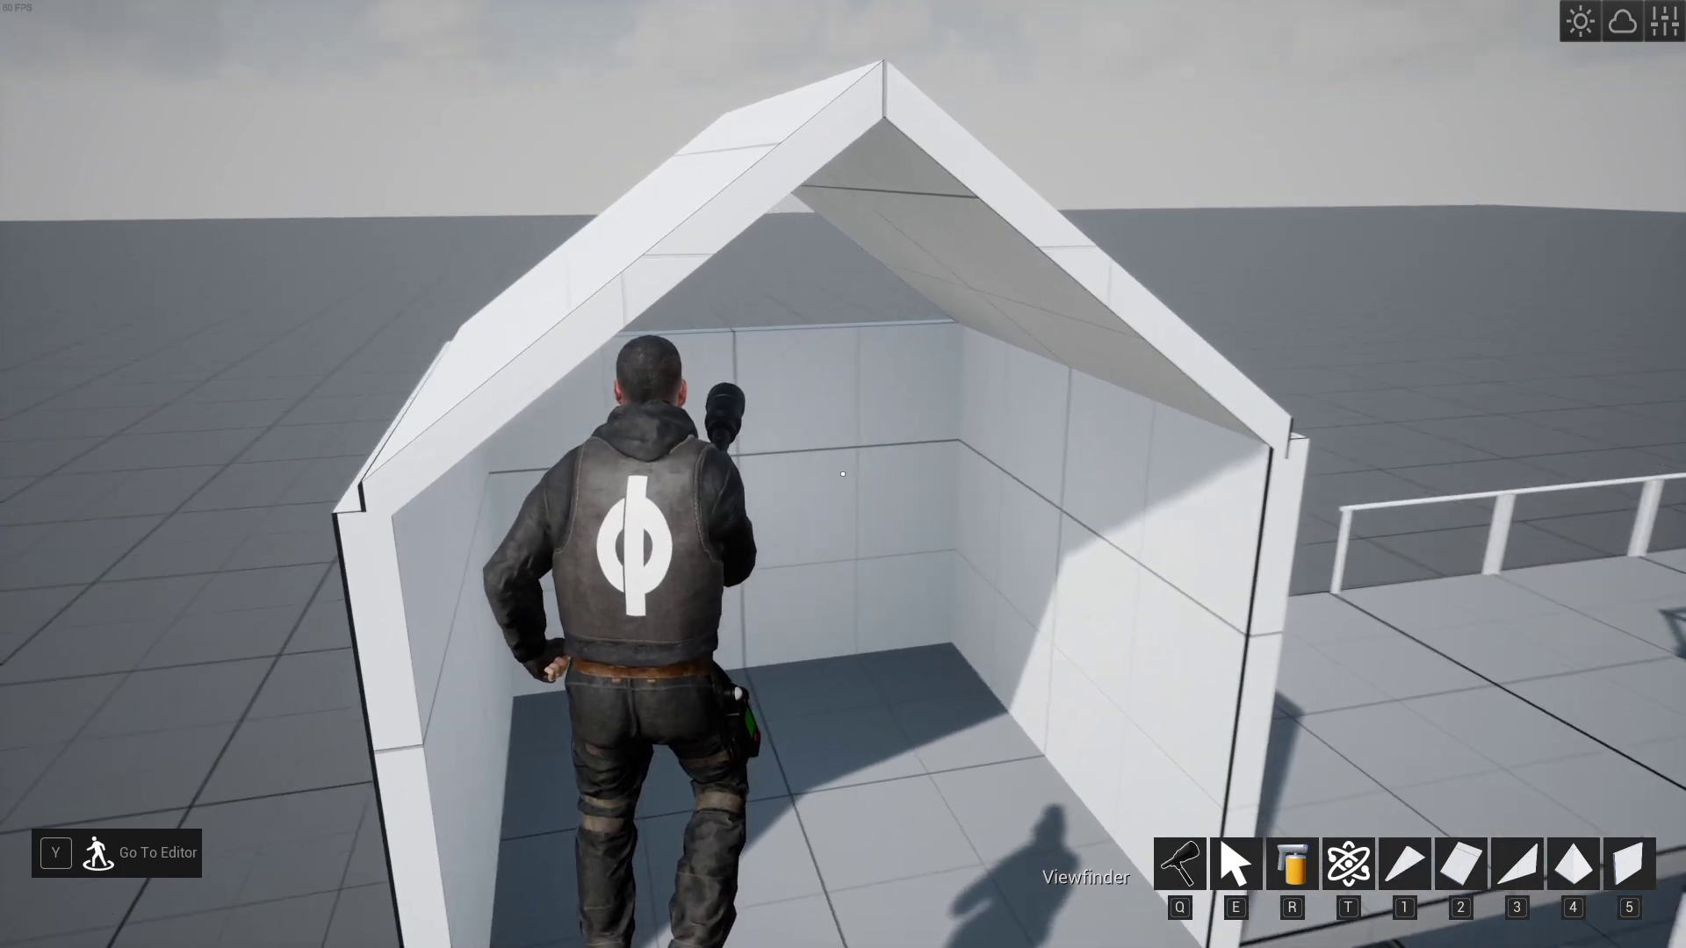
- Close both triangular ends of the gable roof with Wall Gable pieces and check the fit from outside
key("1")
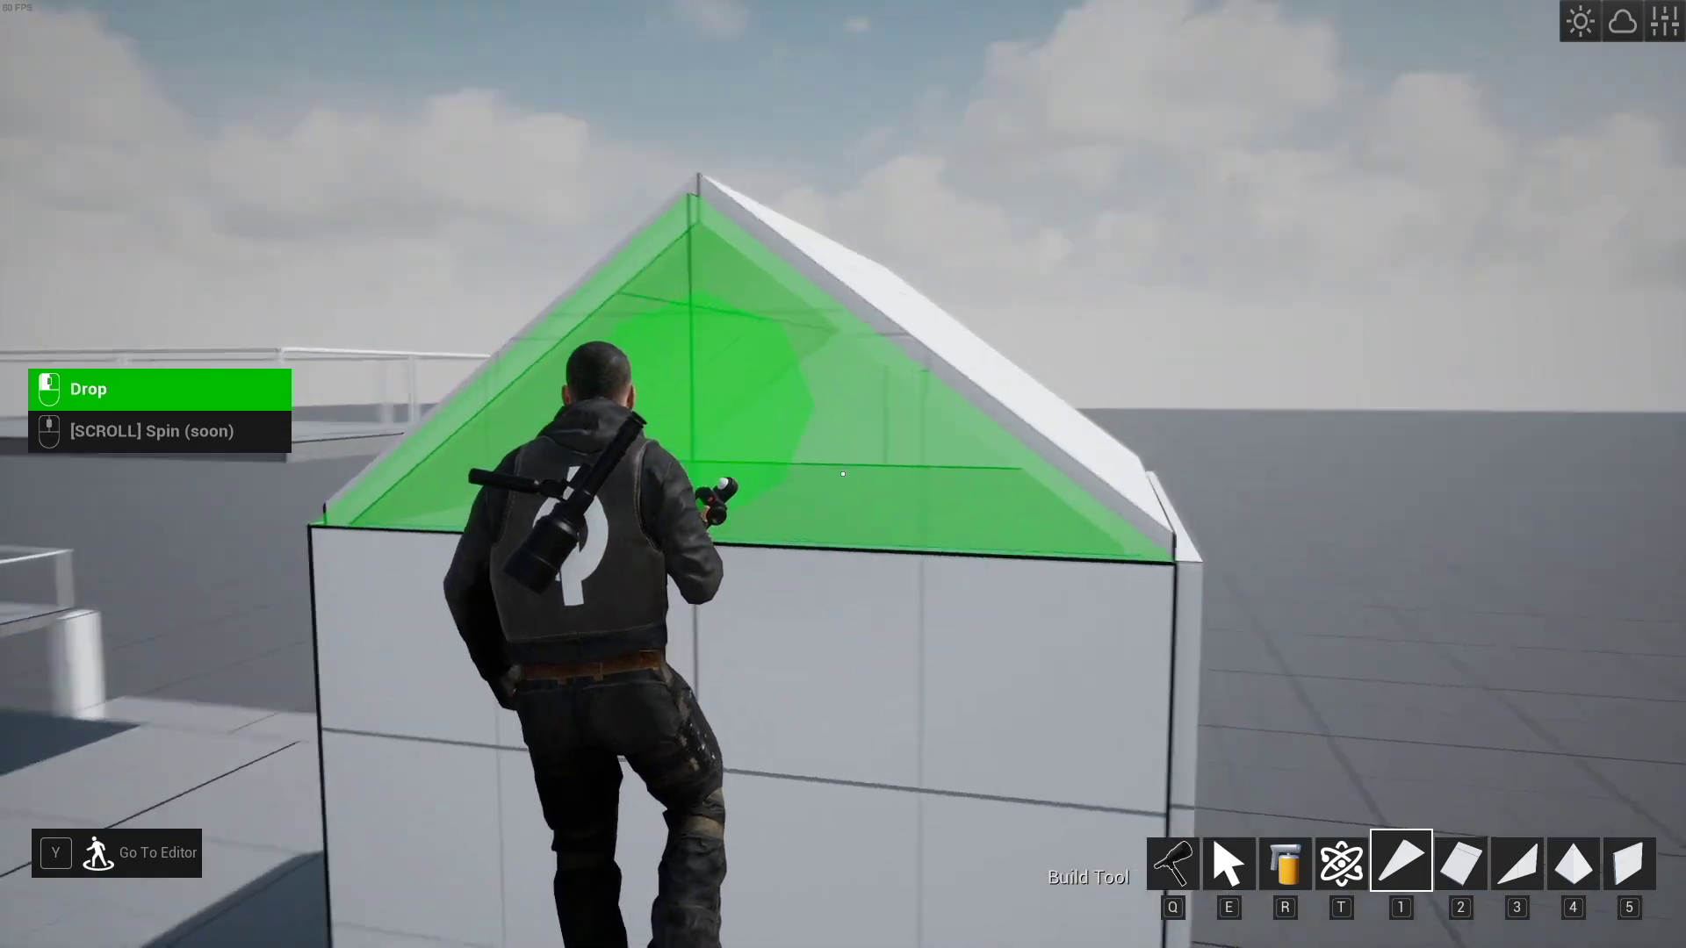
left_click(843, 474)
key("d")
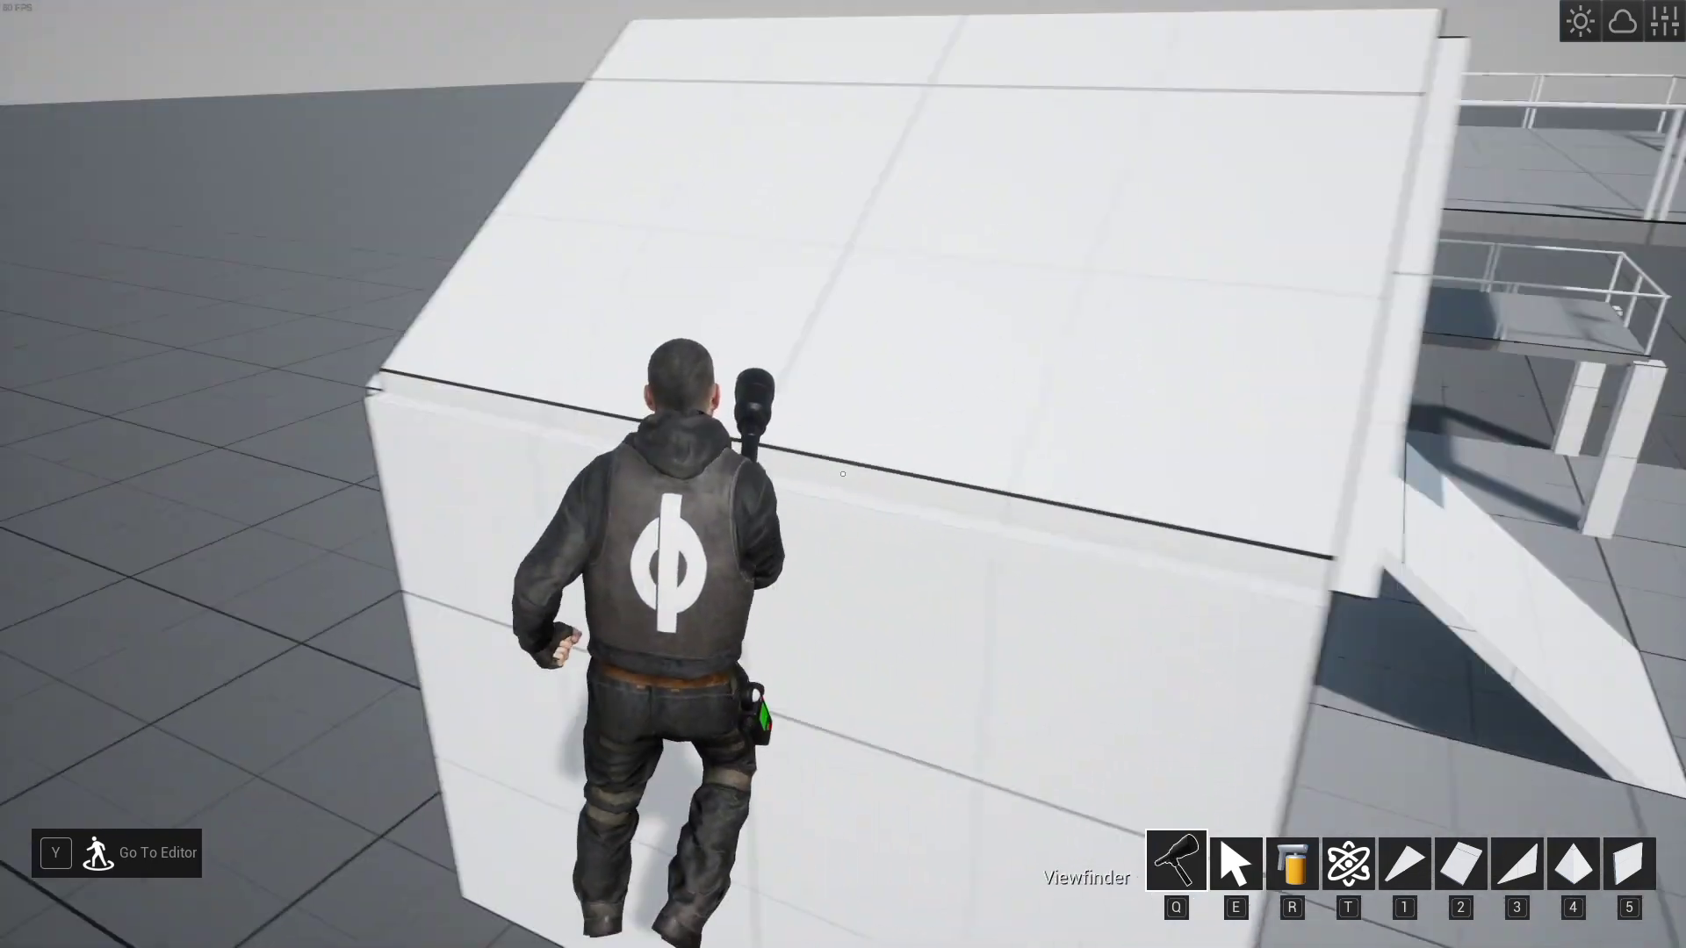
key("d")
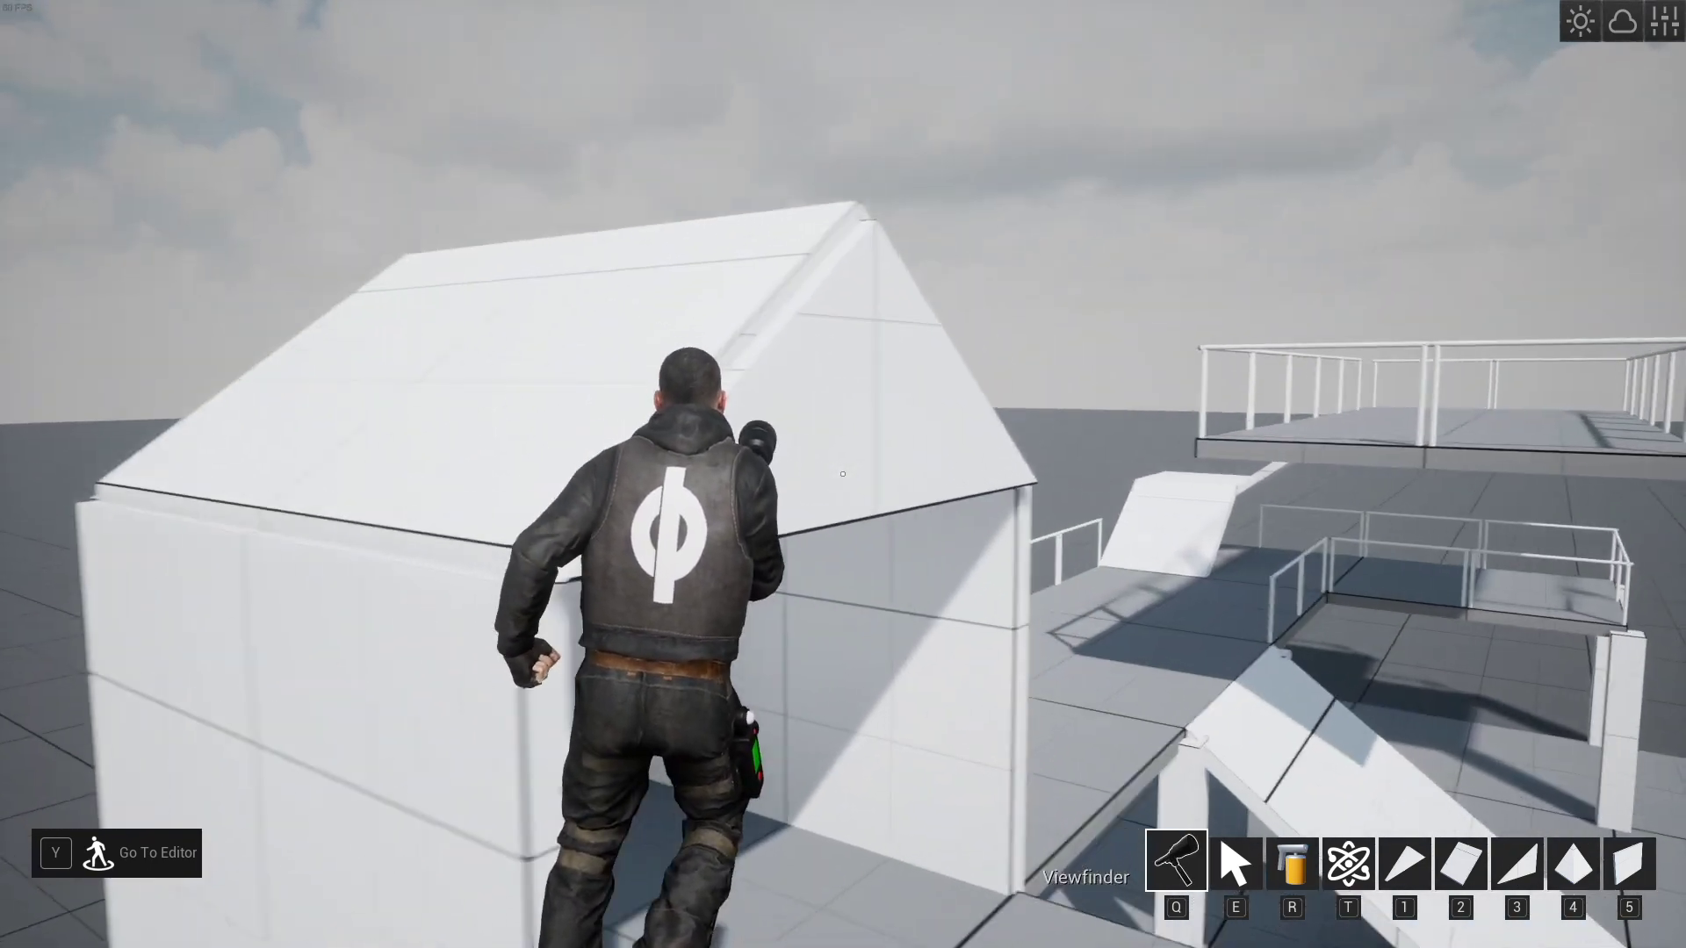
key("a")
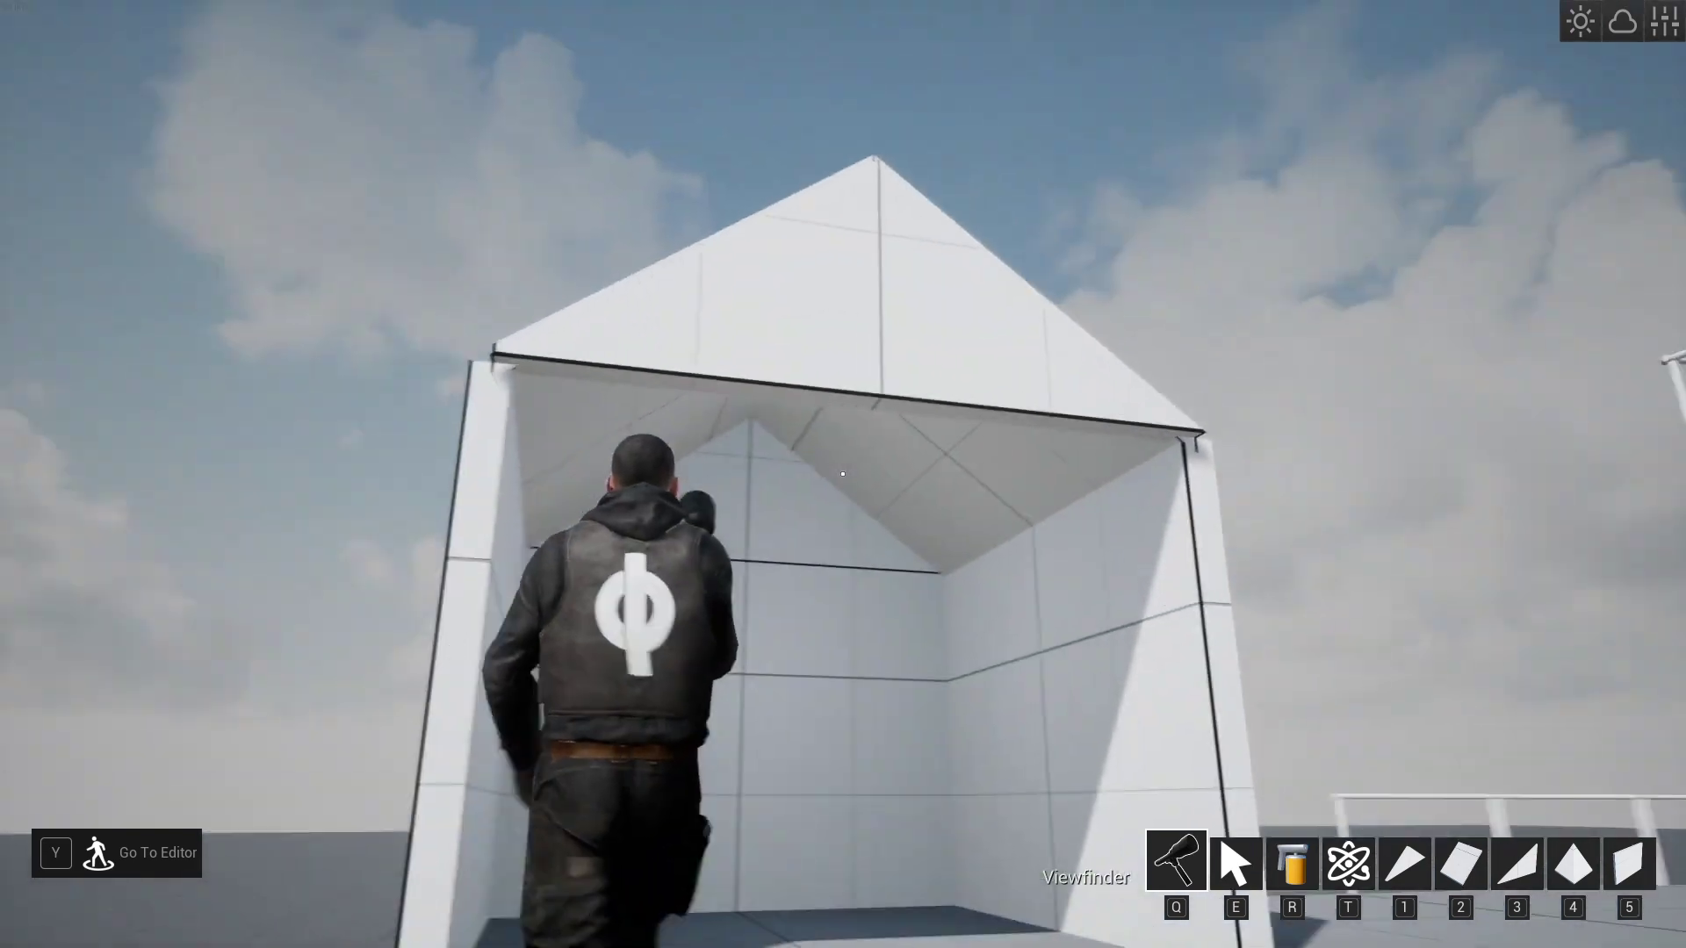
- Delete the gable roof and its two triangular end walls, keeping the three walls below
key("space")
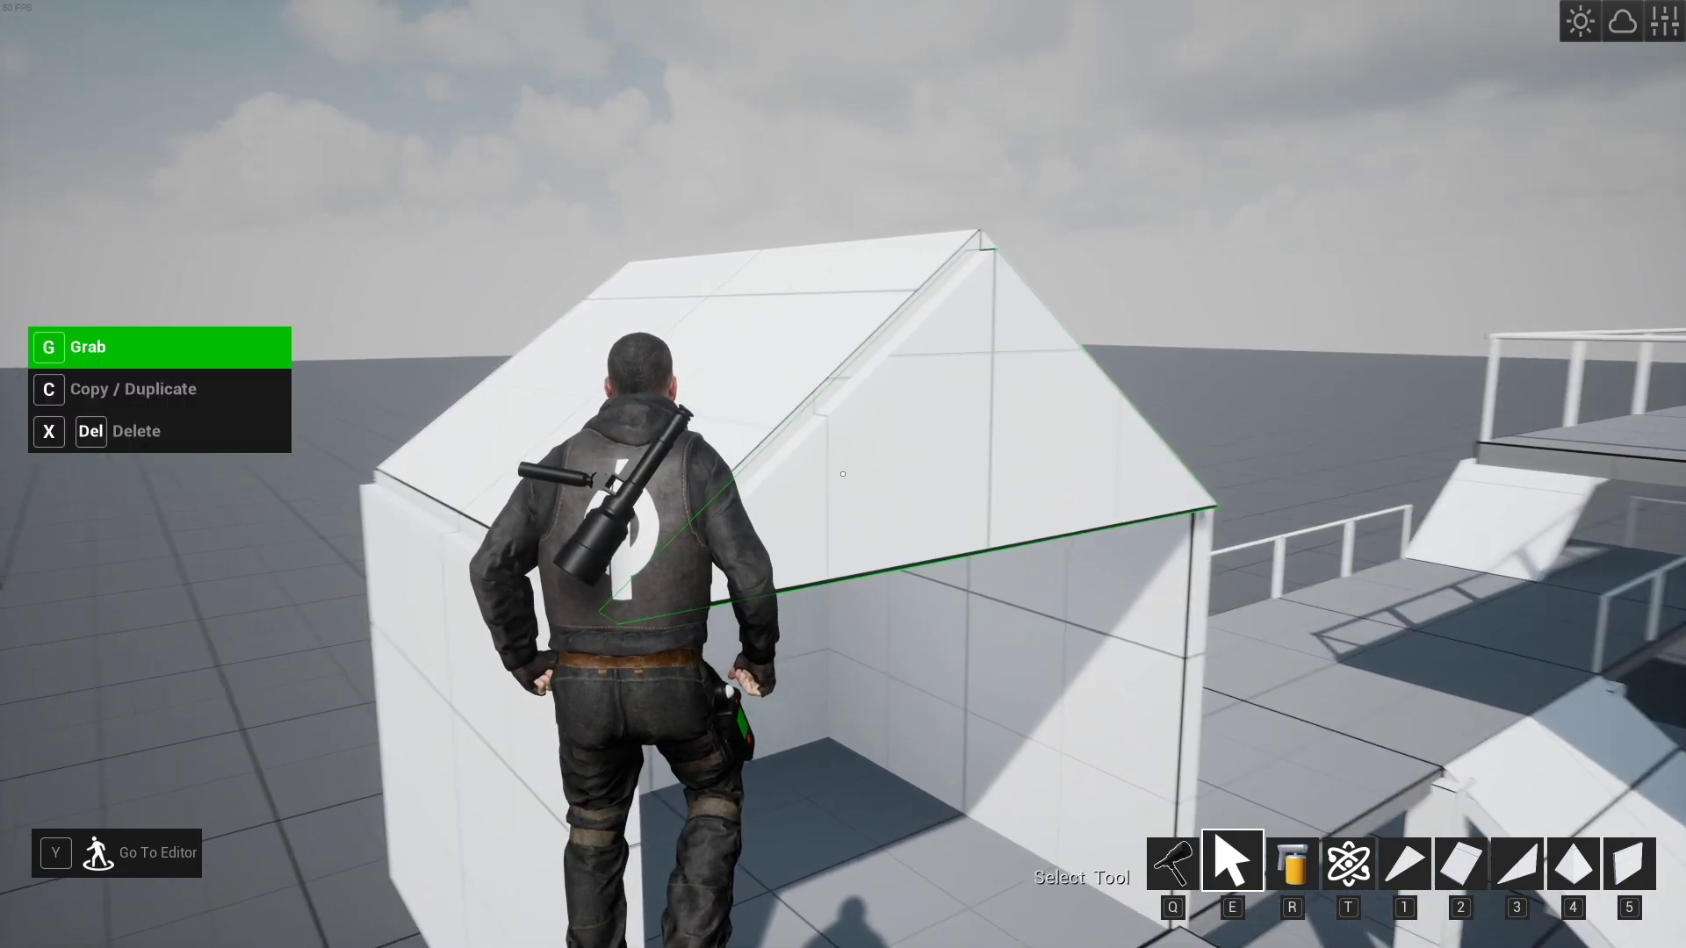
key("x")
key("x")
key("x")
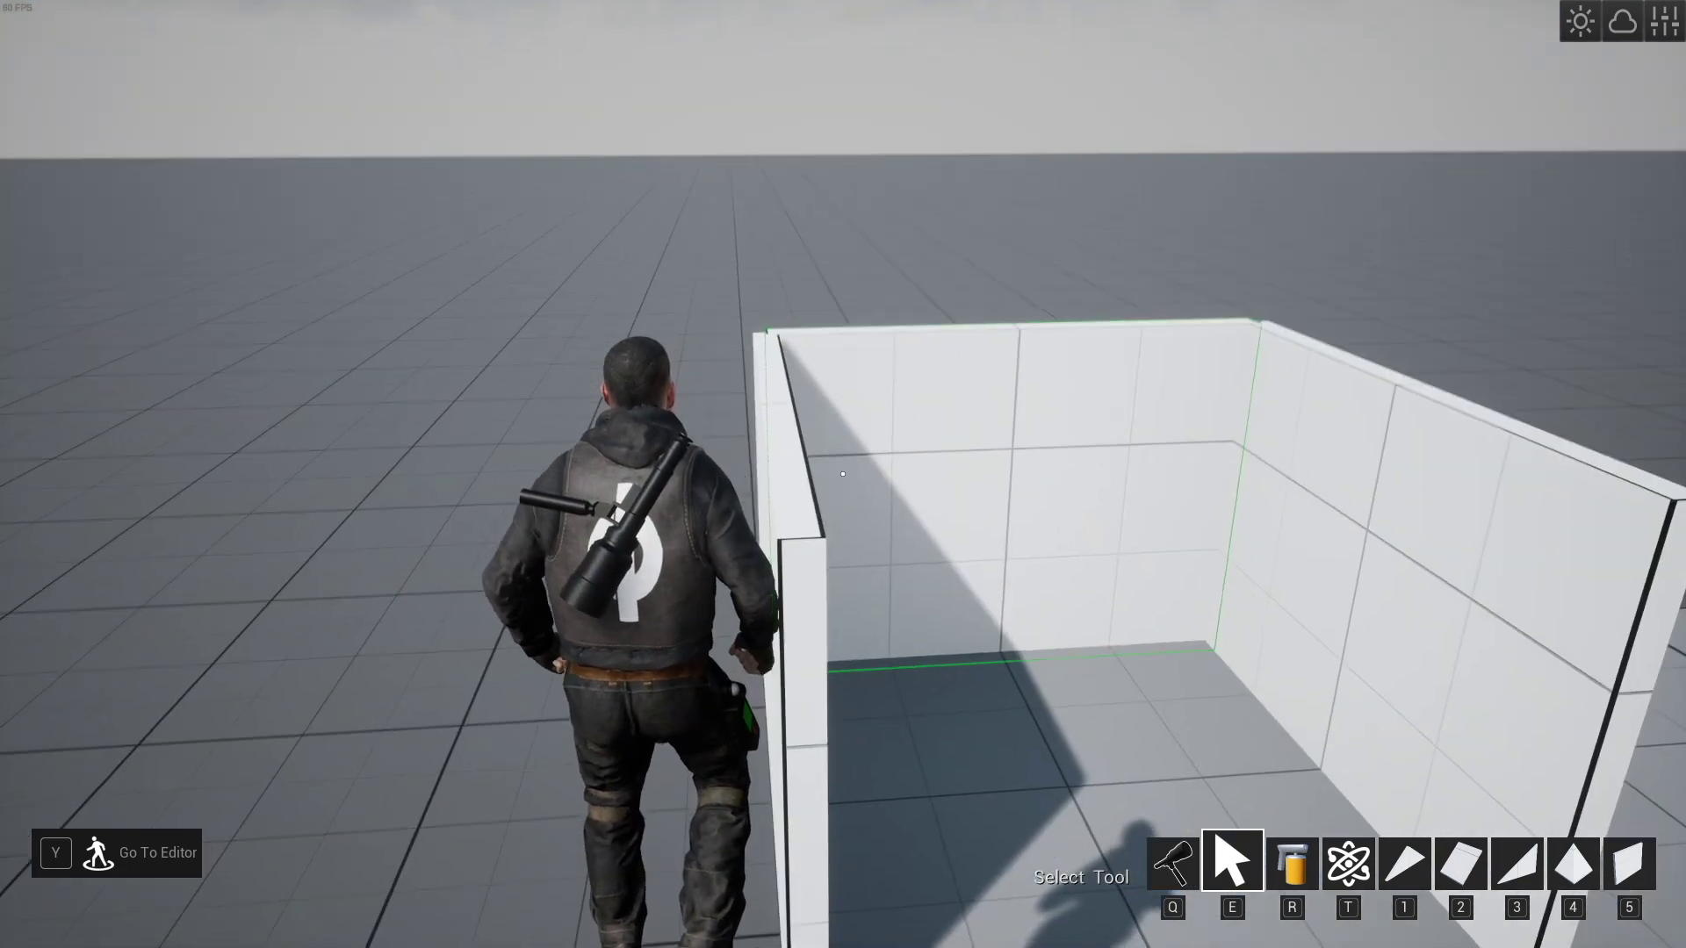
- Add a second walled bay beside the first with Wall pieces and duplicate the floor tile into it
key("5")
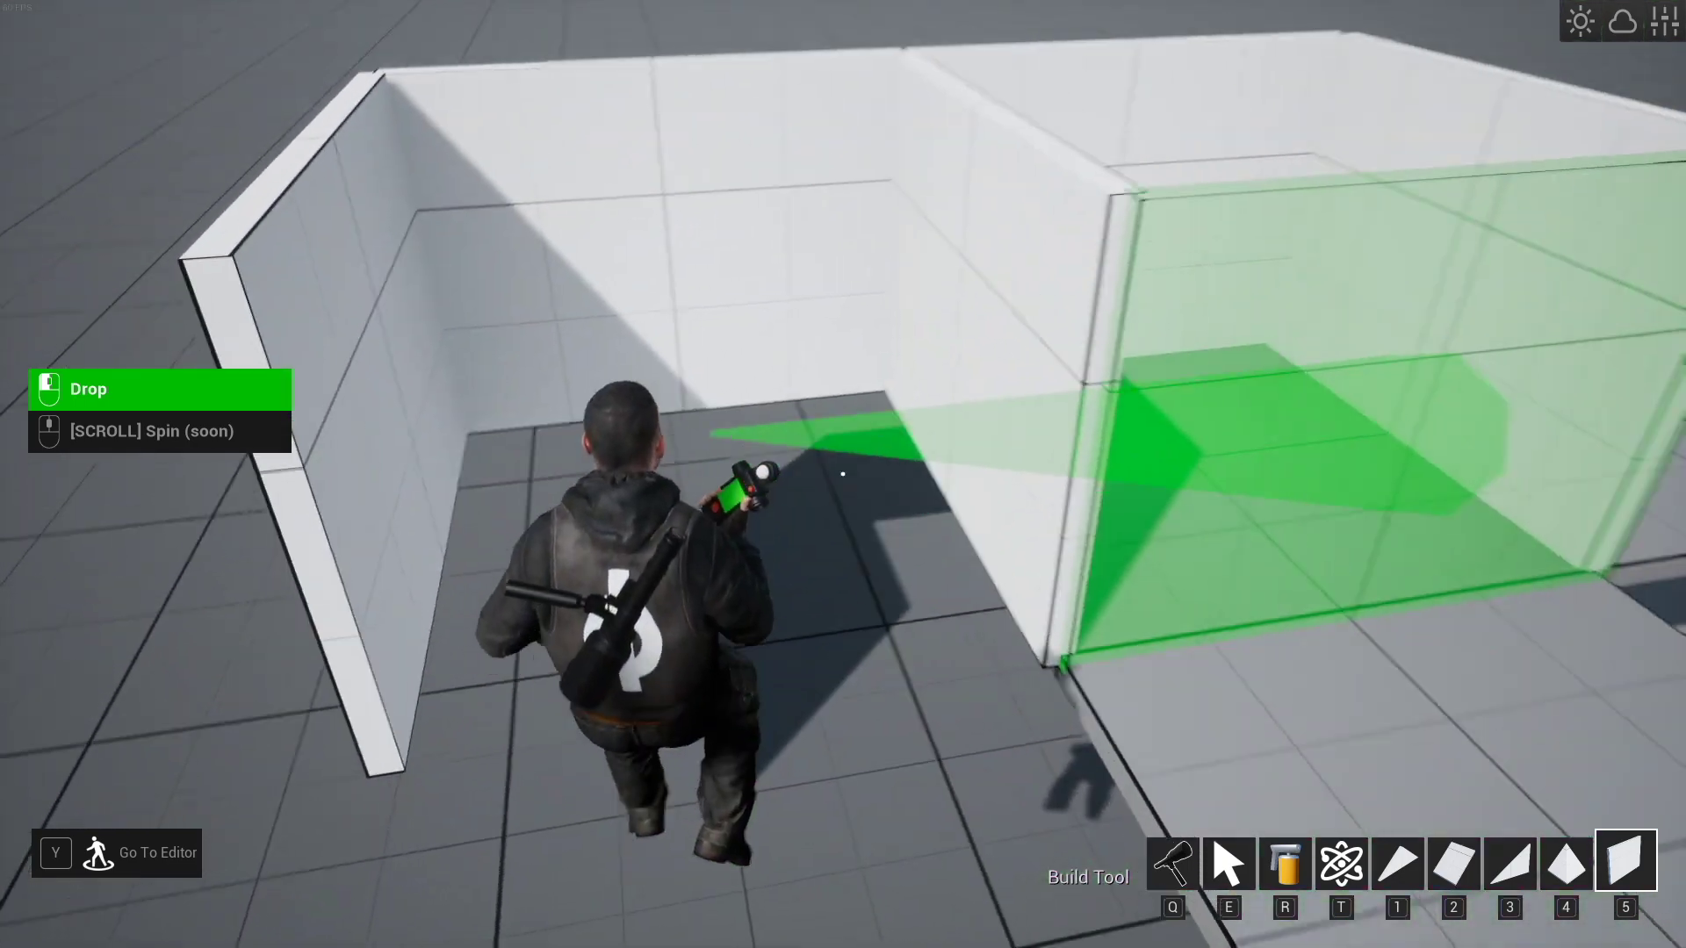
left_click(843, 475)
key("e")
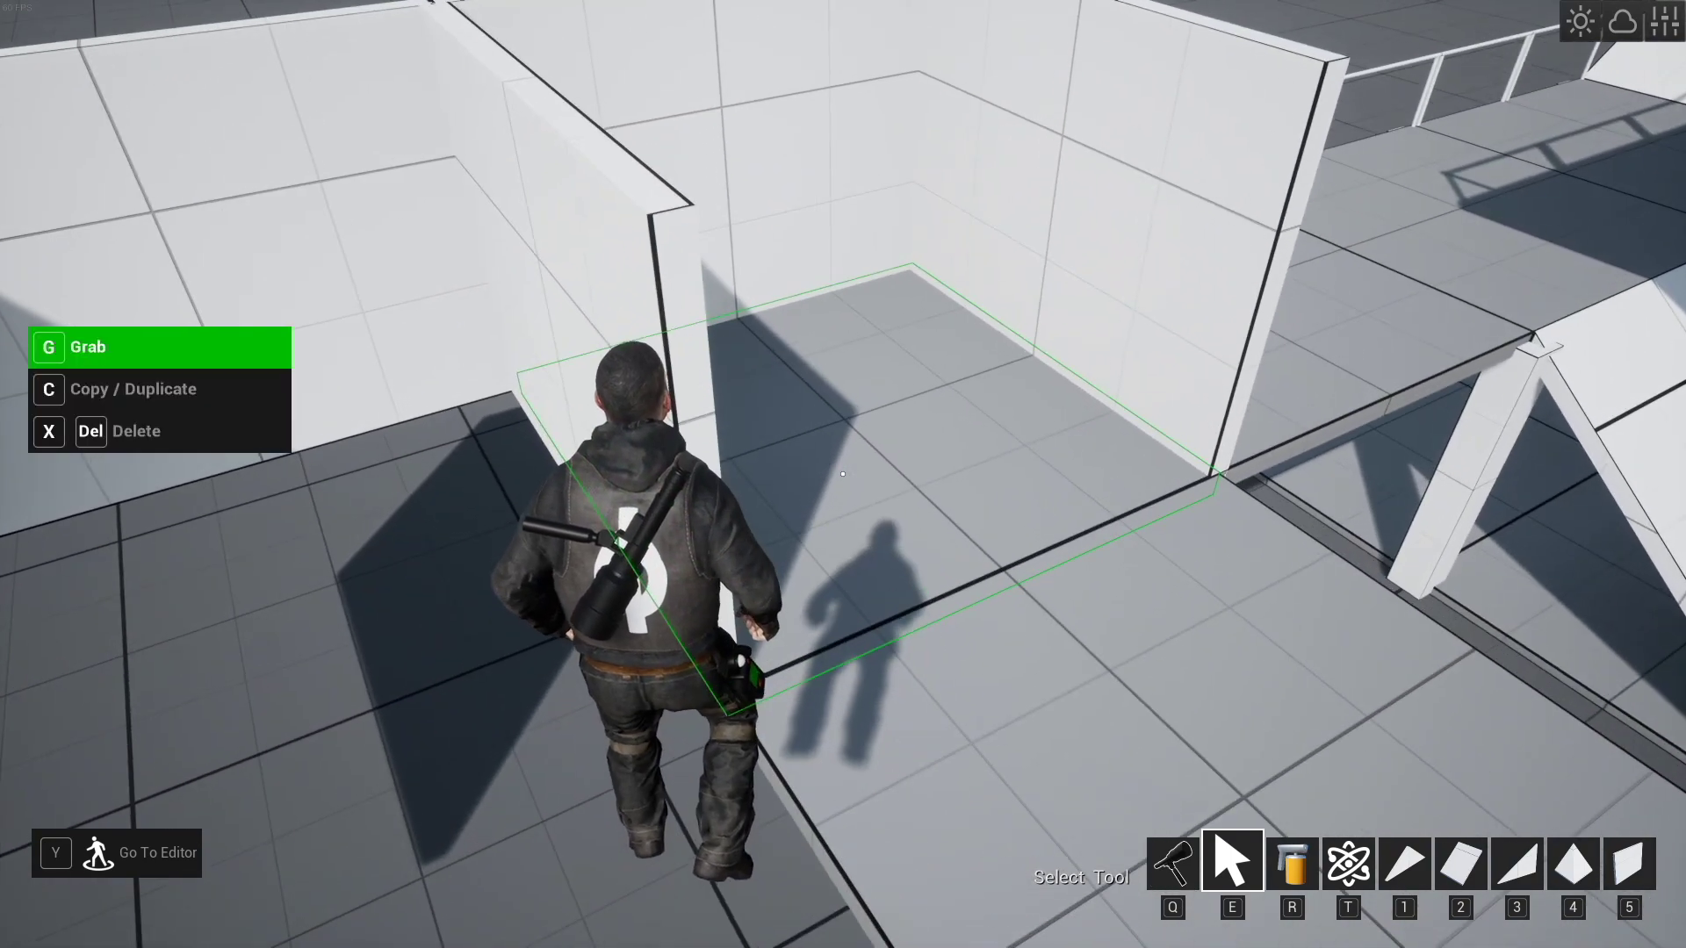
key("g")
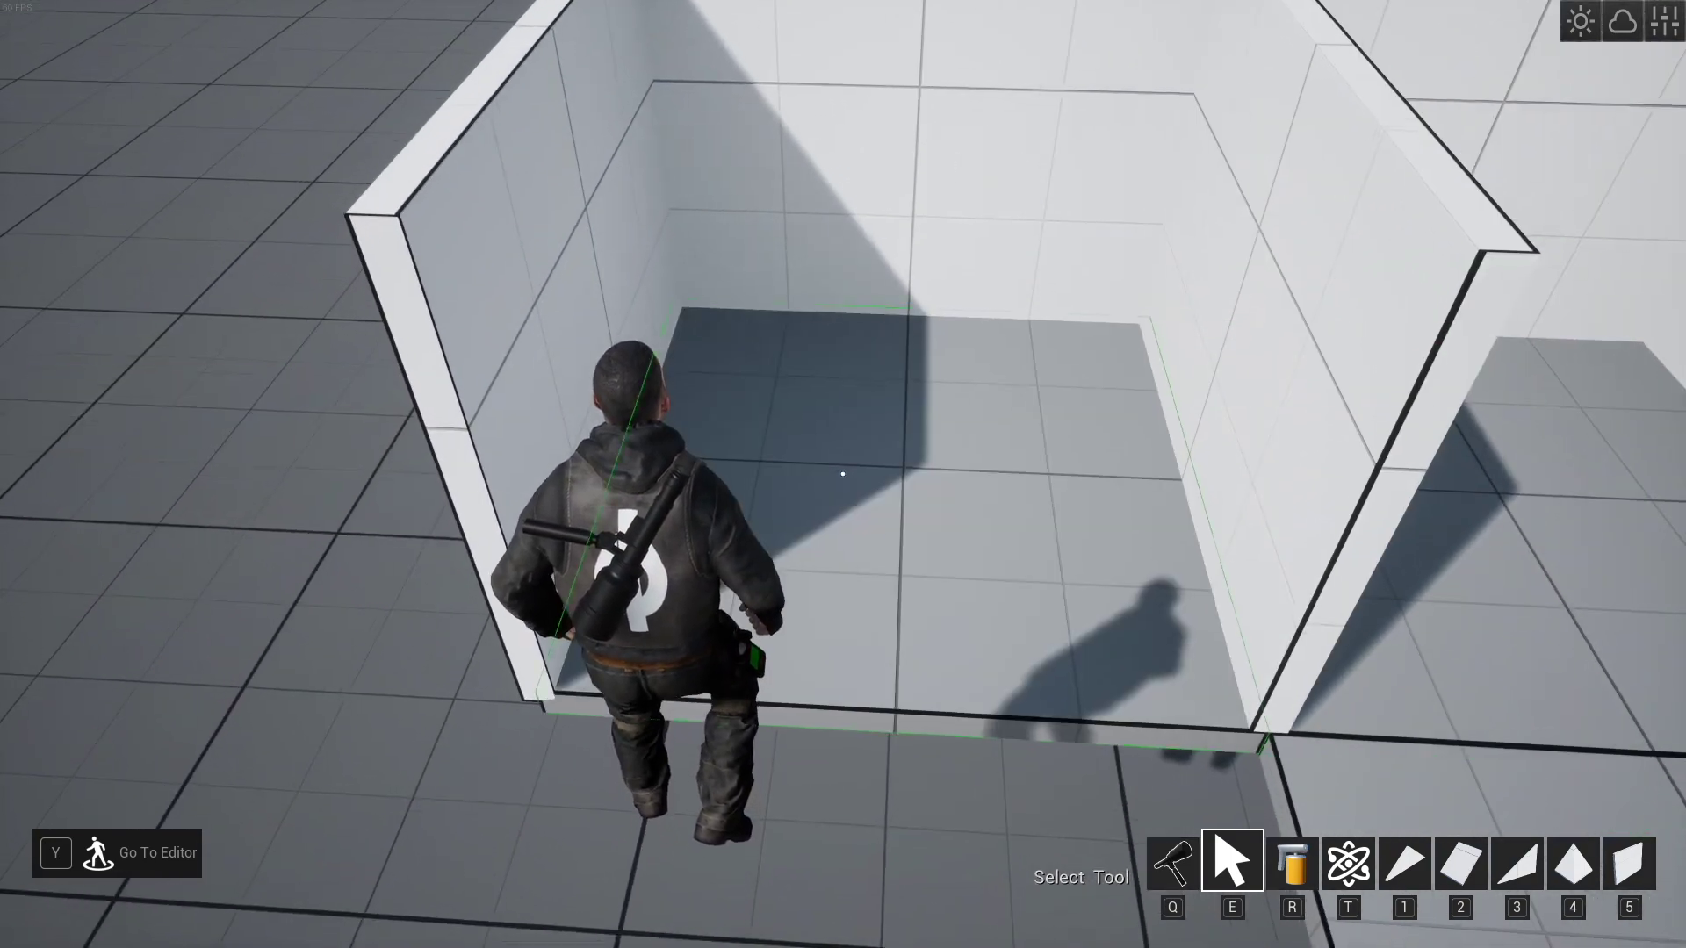
key("q")
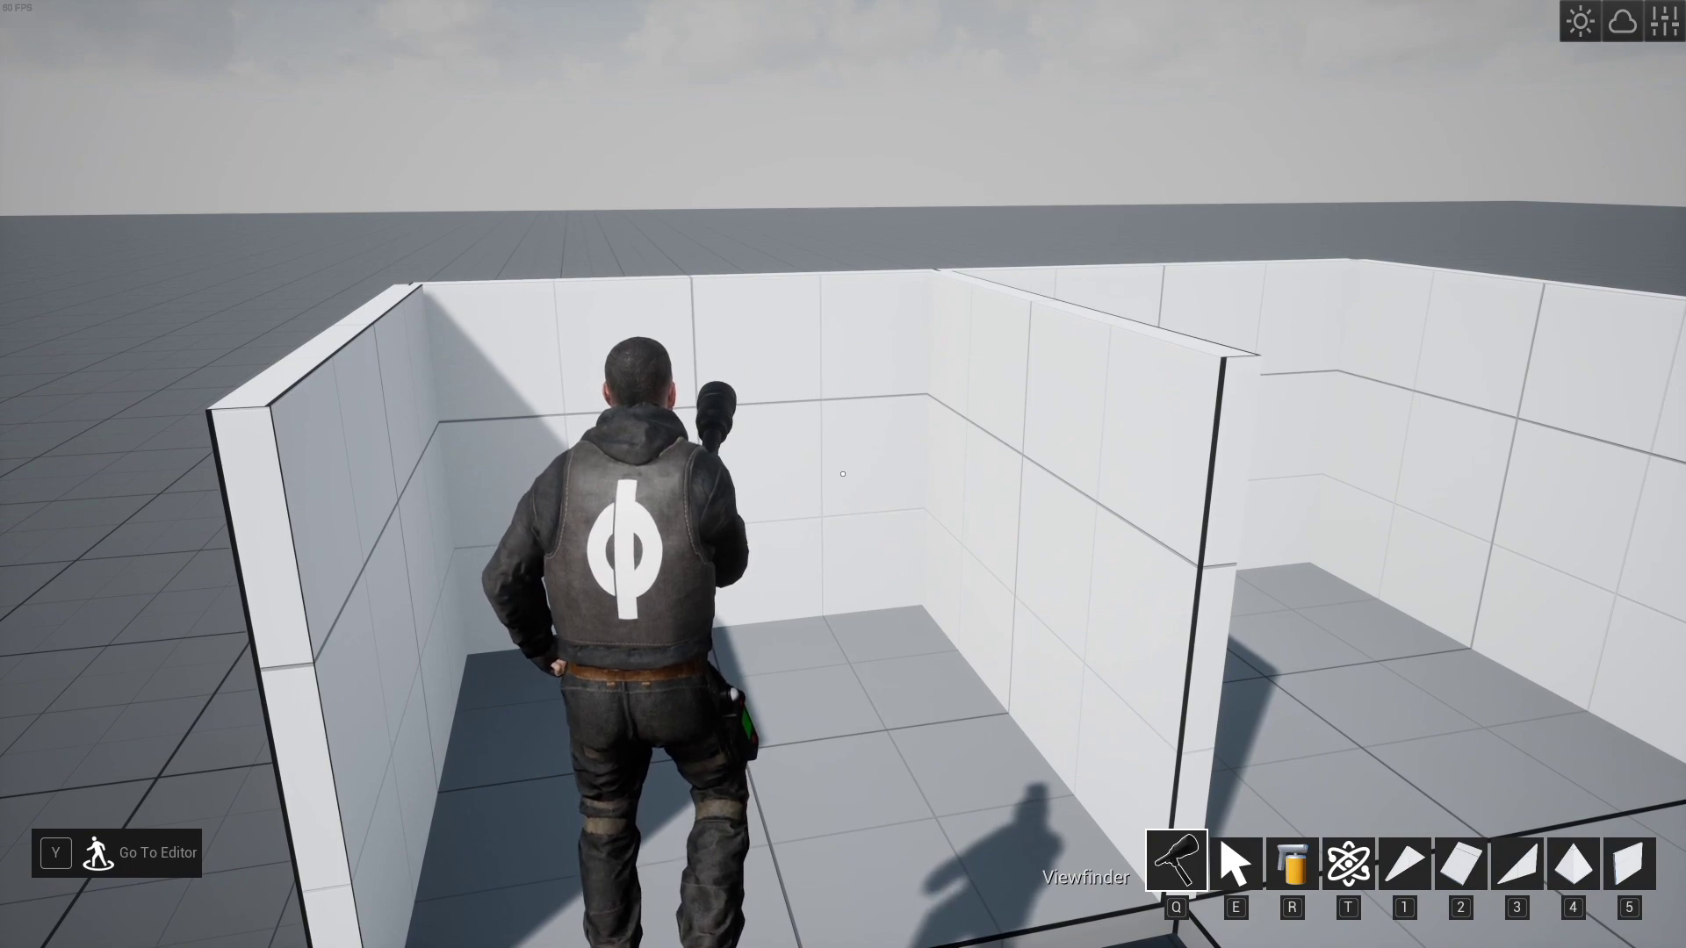
- Roof the two bays with Roof Slope L pieces on both sides and fill the open roof ends with Wall Slope L pieces
key("2")
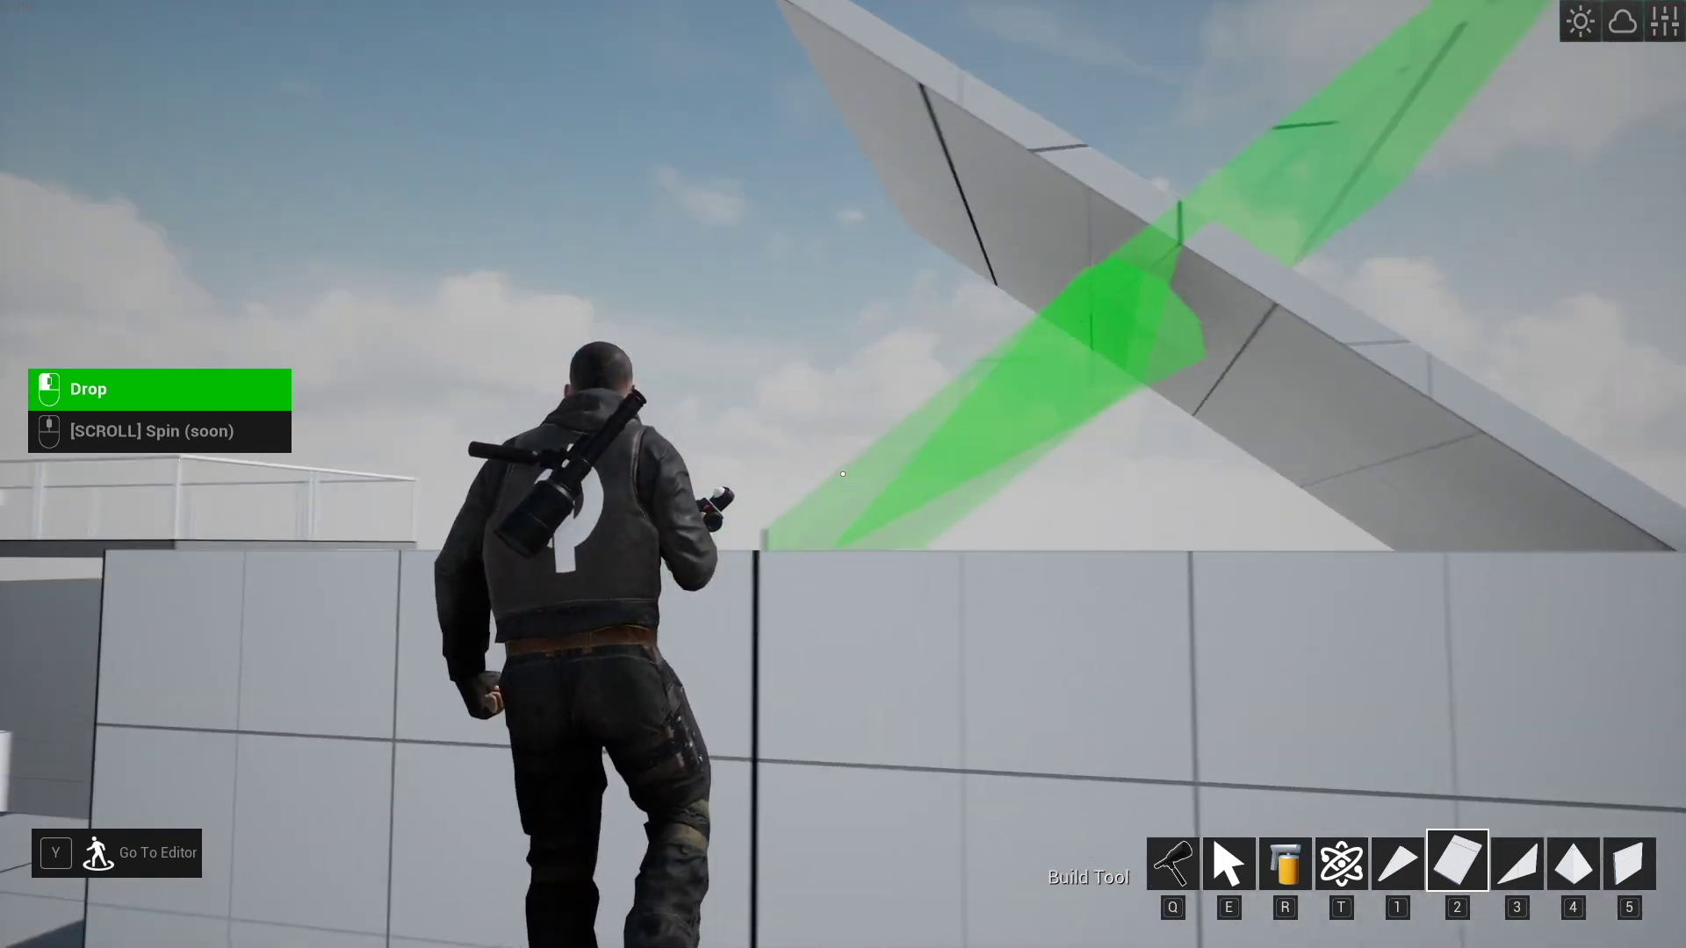
key("q")
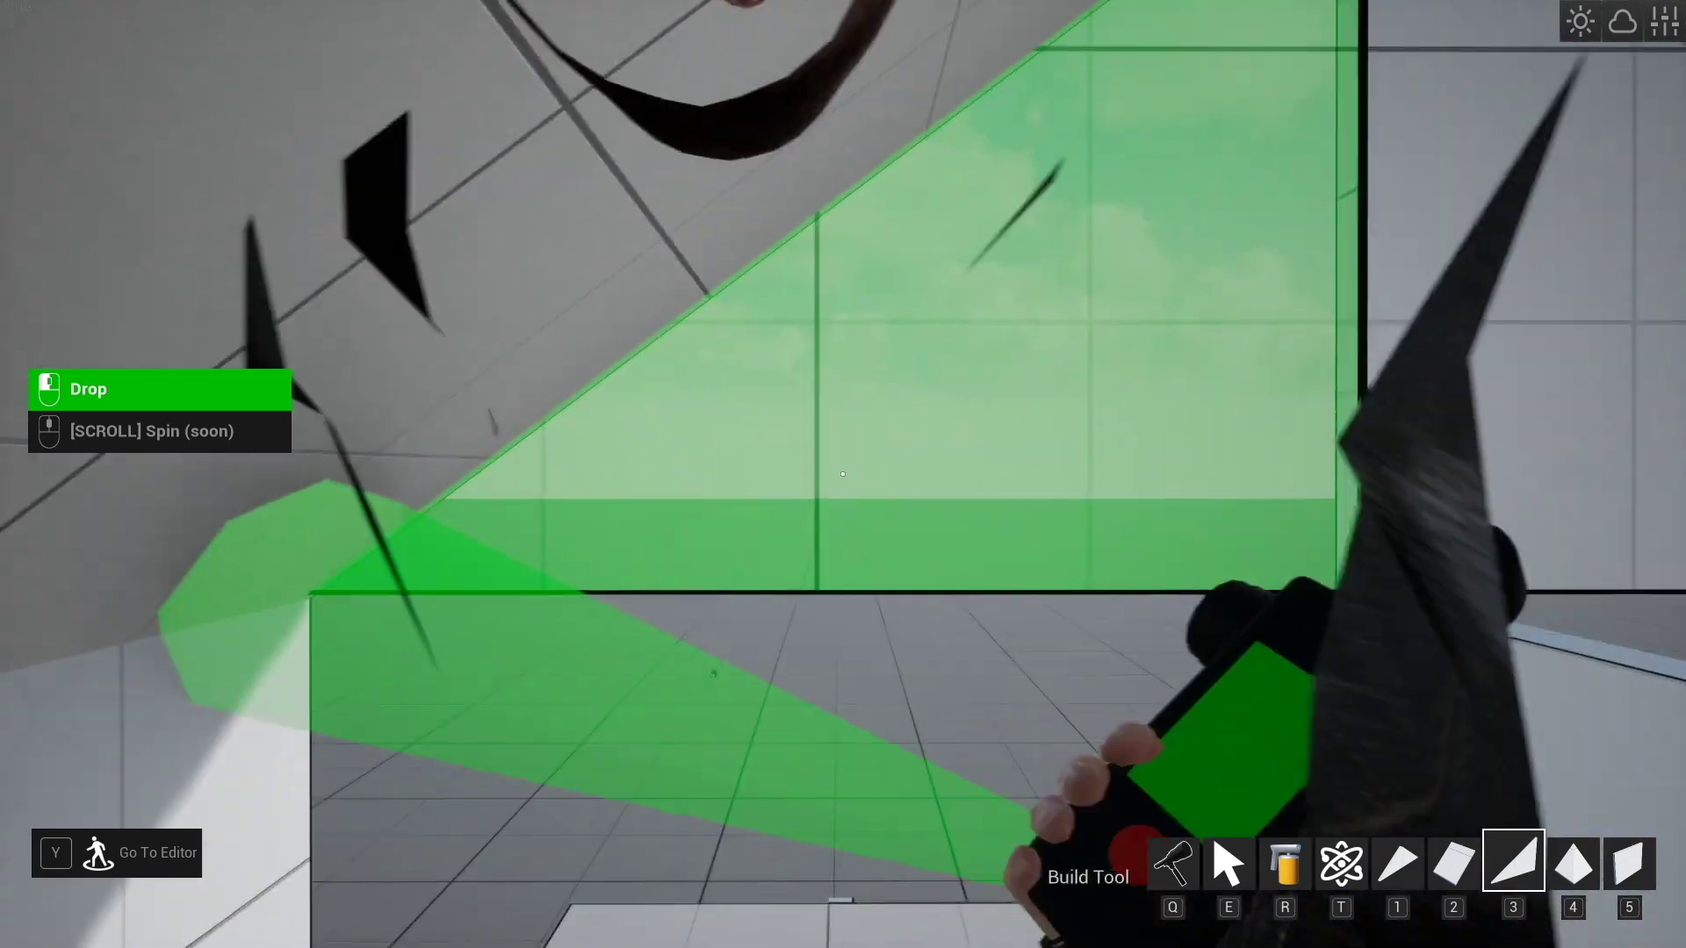
key("q")
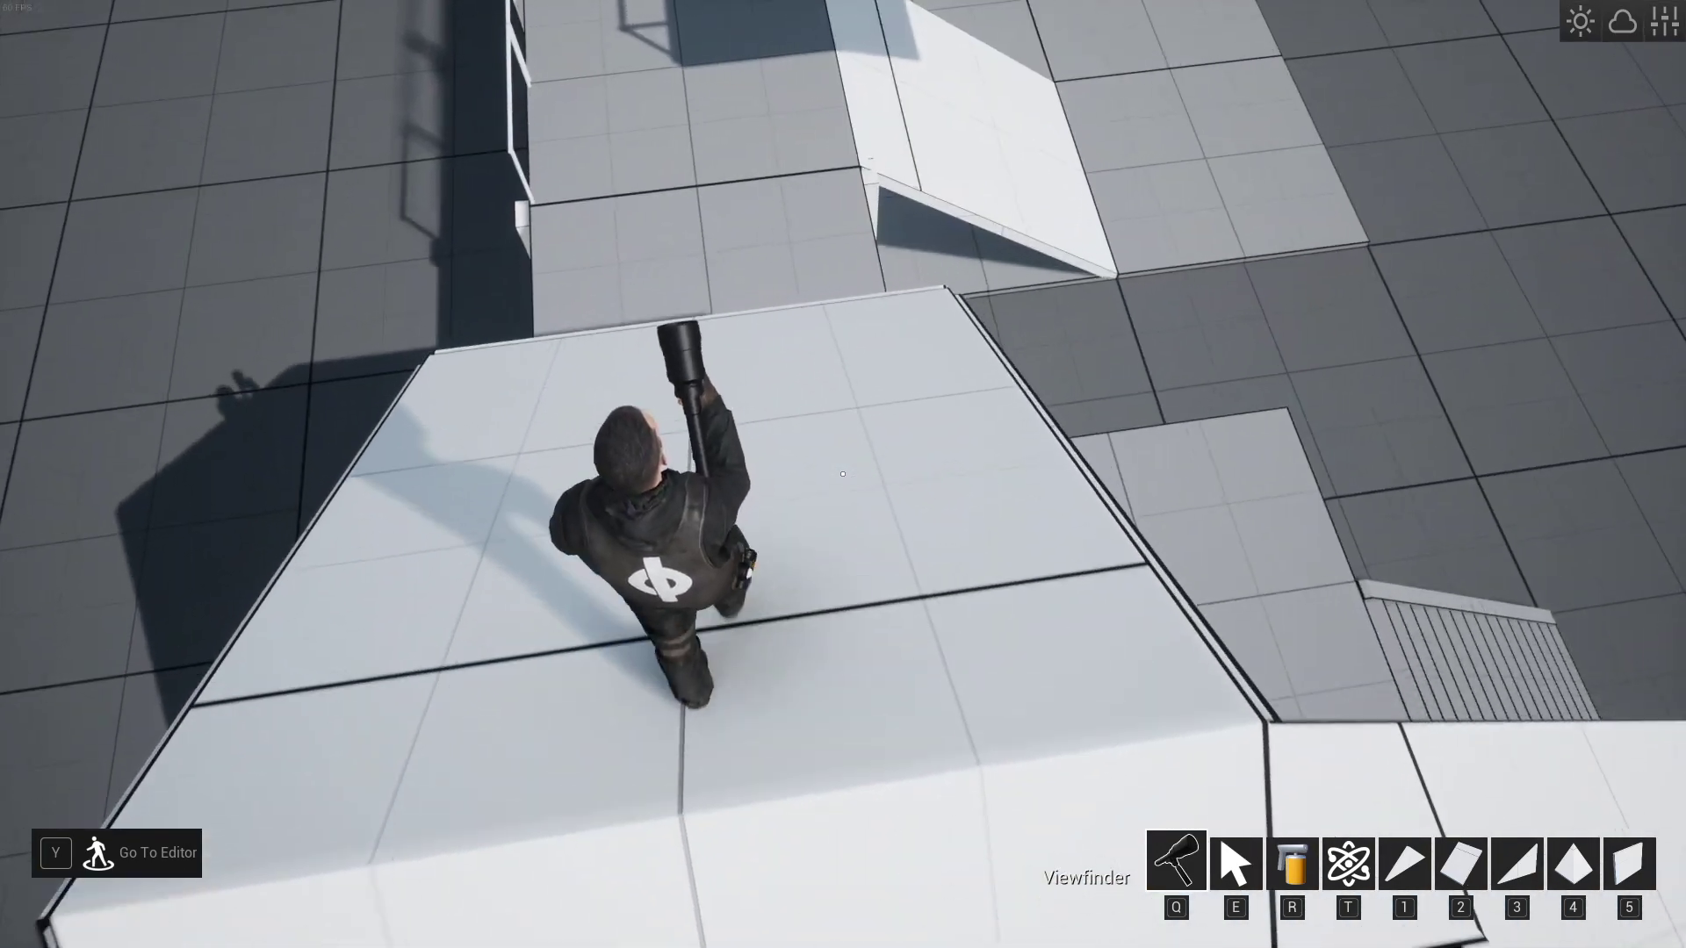
key("w")
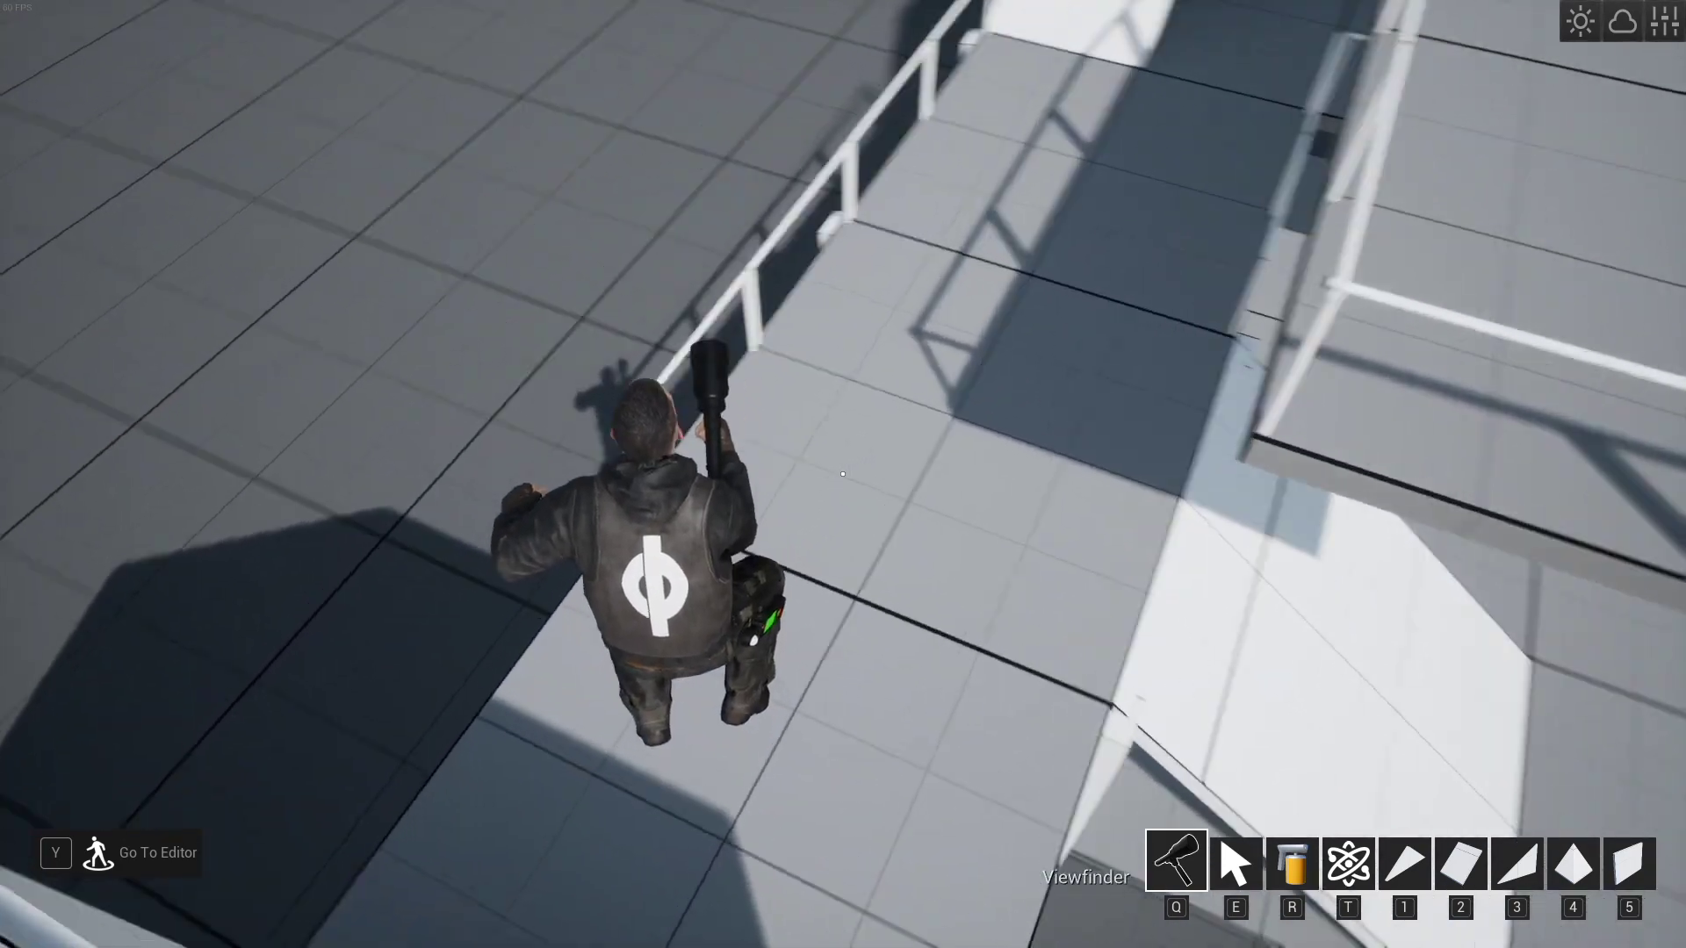
- Inspect the finished set in play mode from all around, including the roofed building, stairs, ramps and railed platforms
key("a")
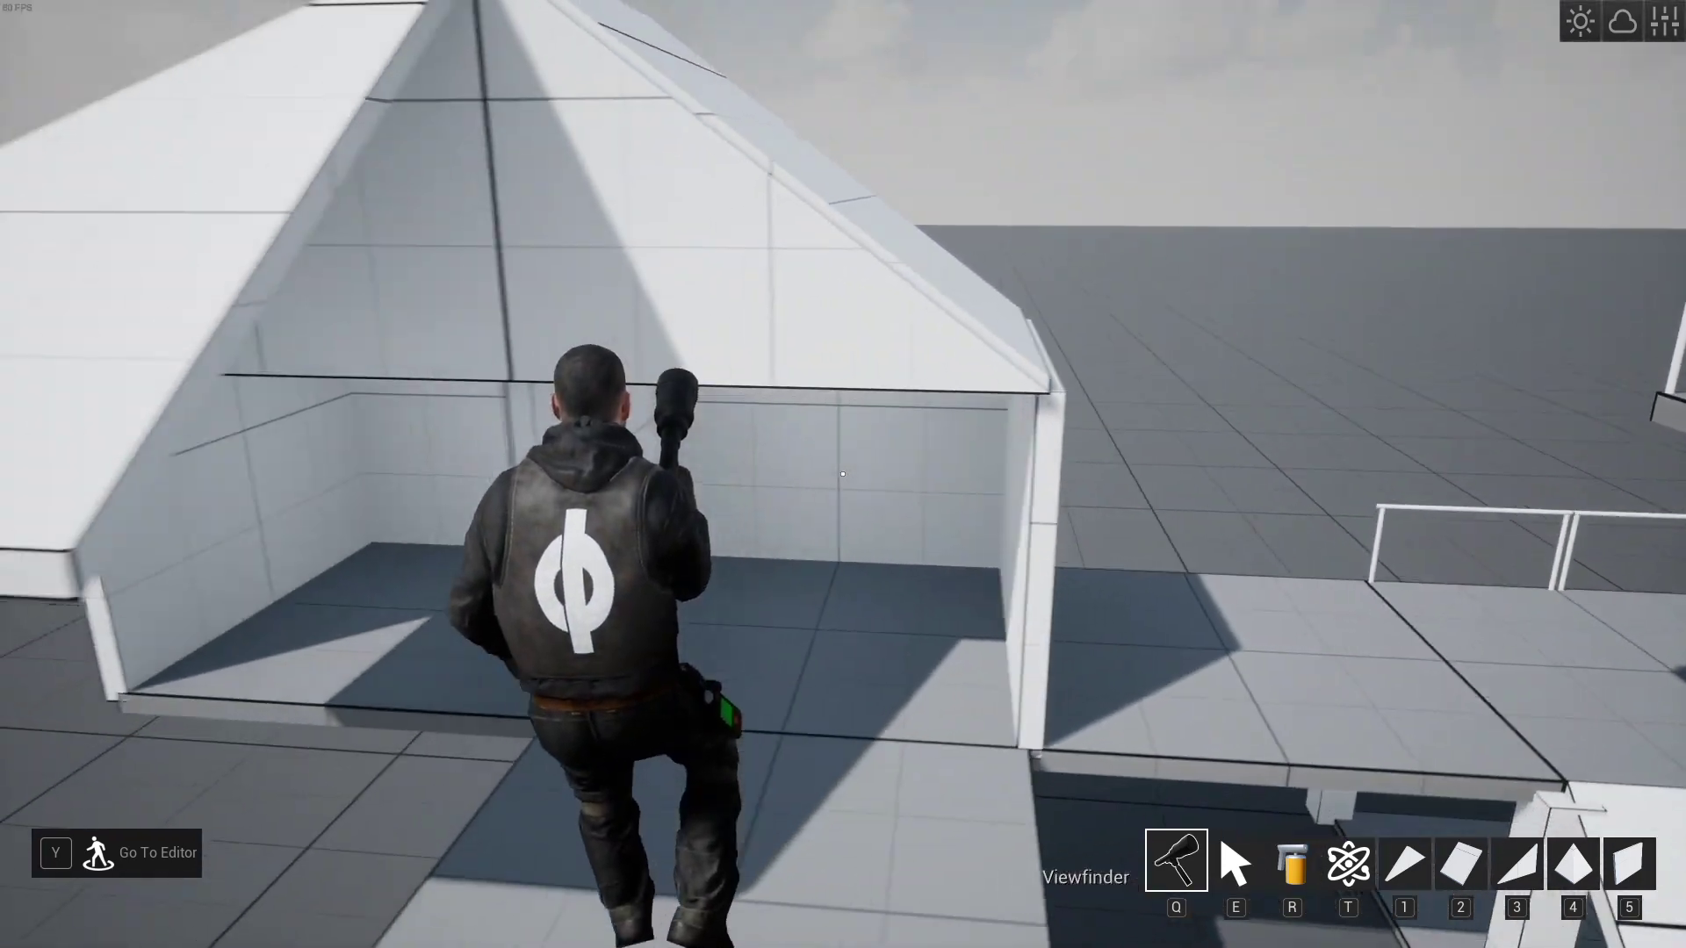
key("s")
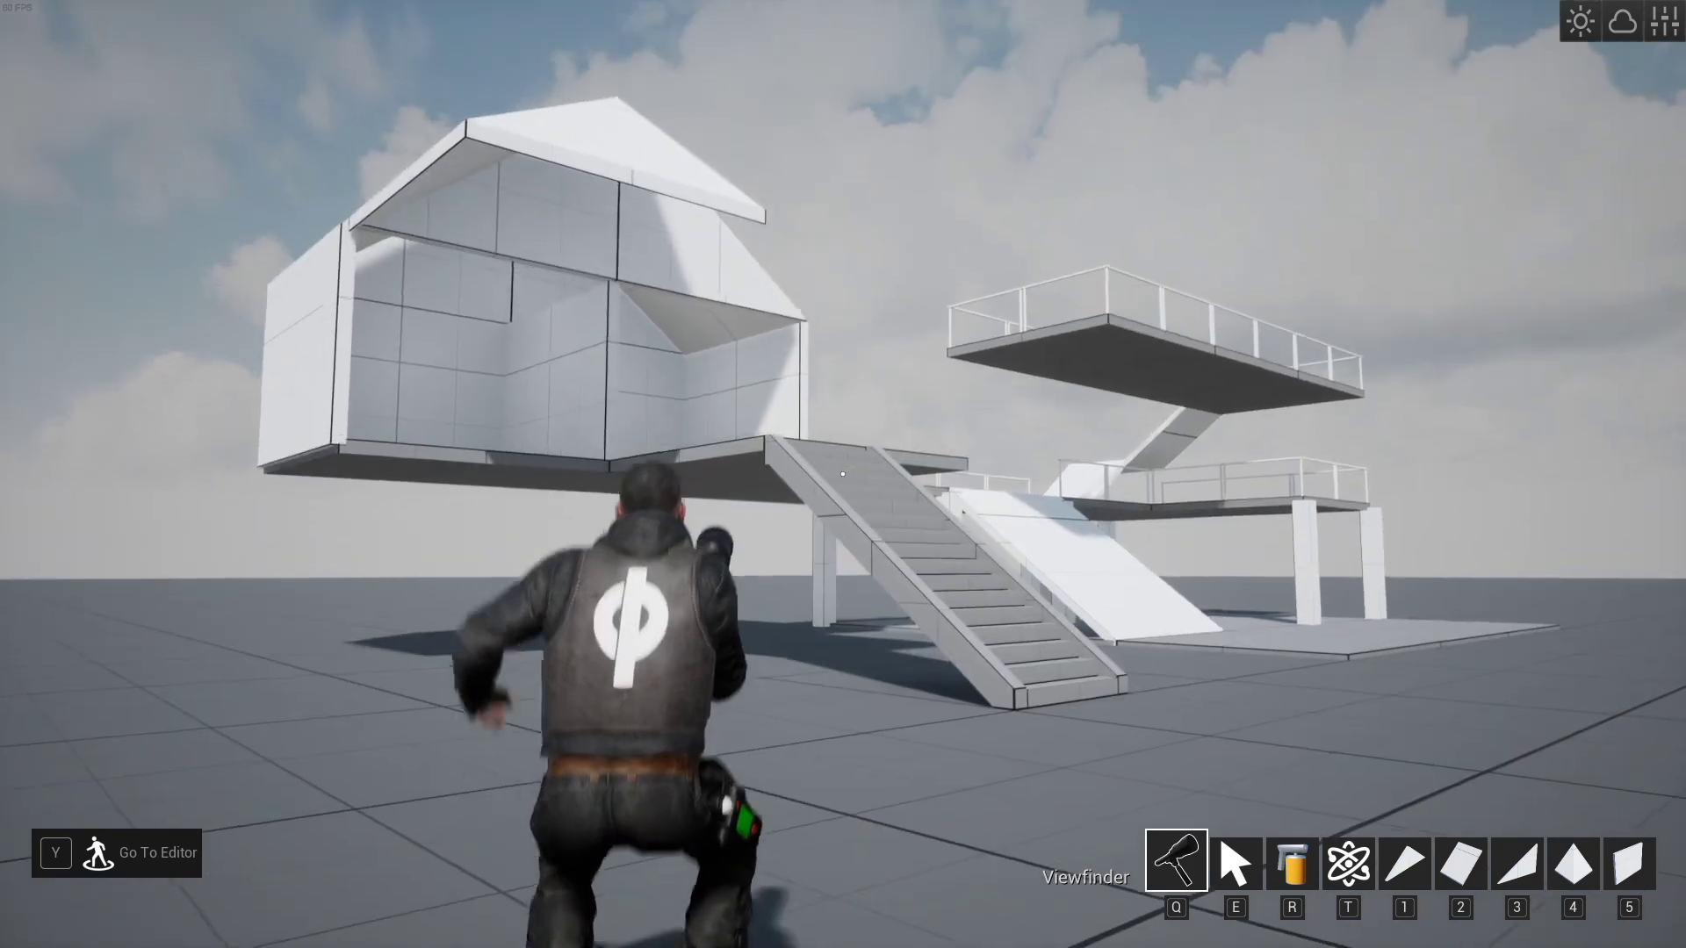
key("a")
key("w")
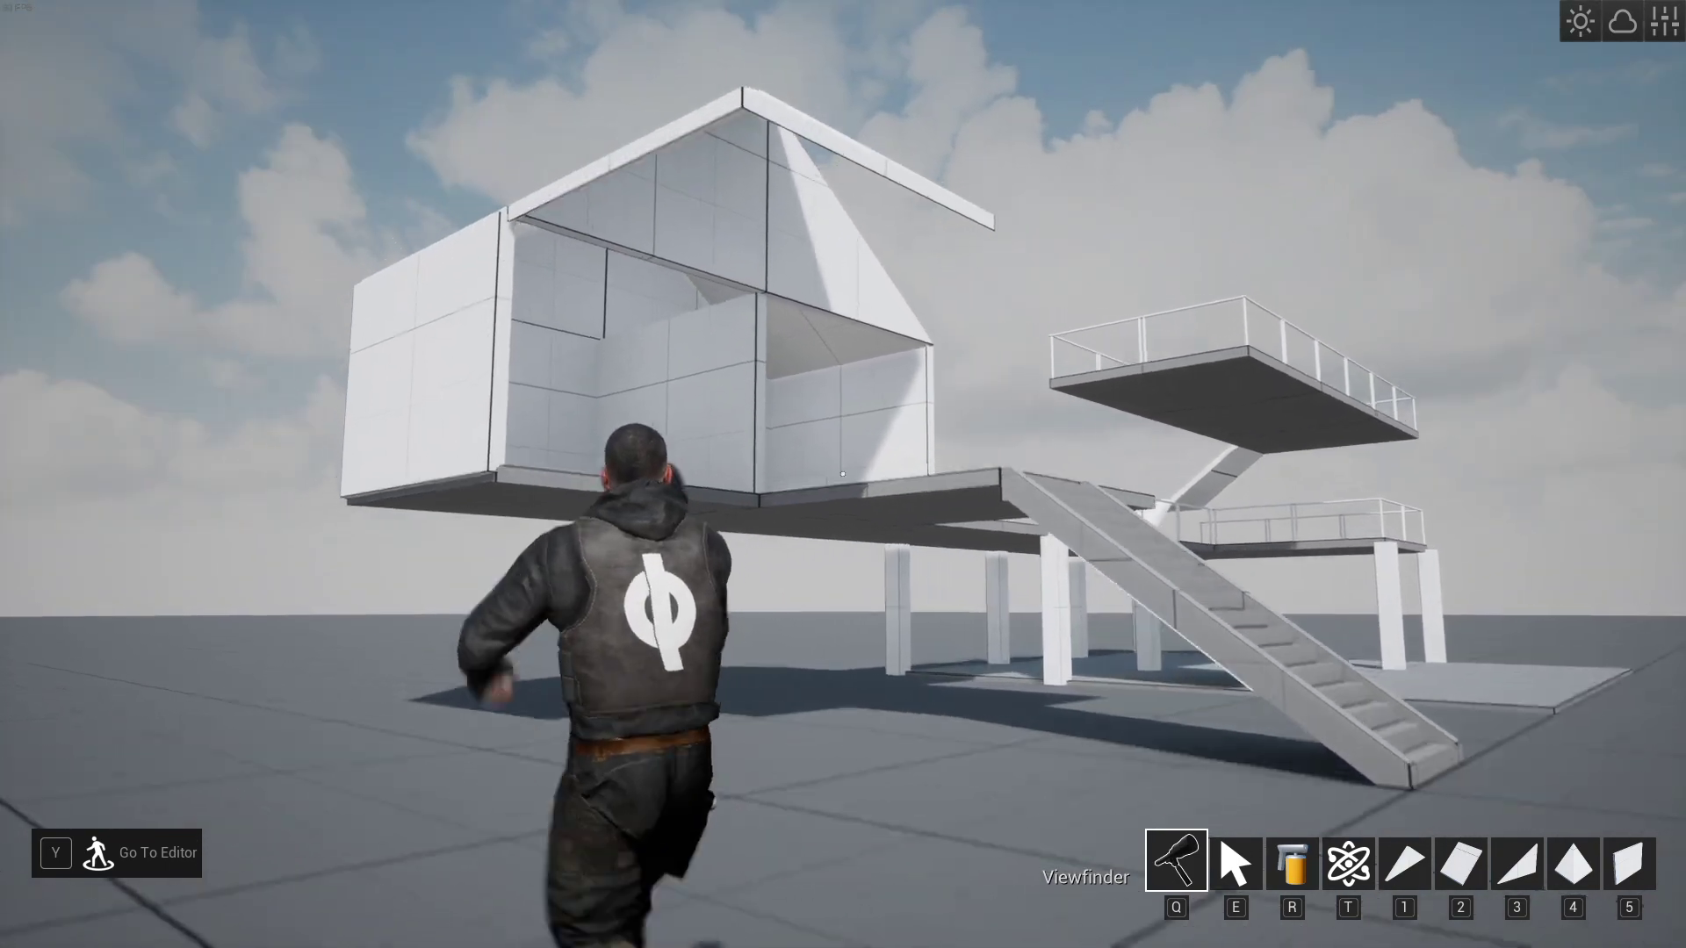
key("w")
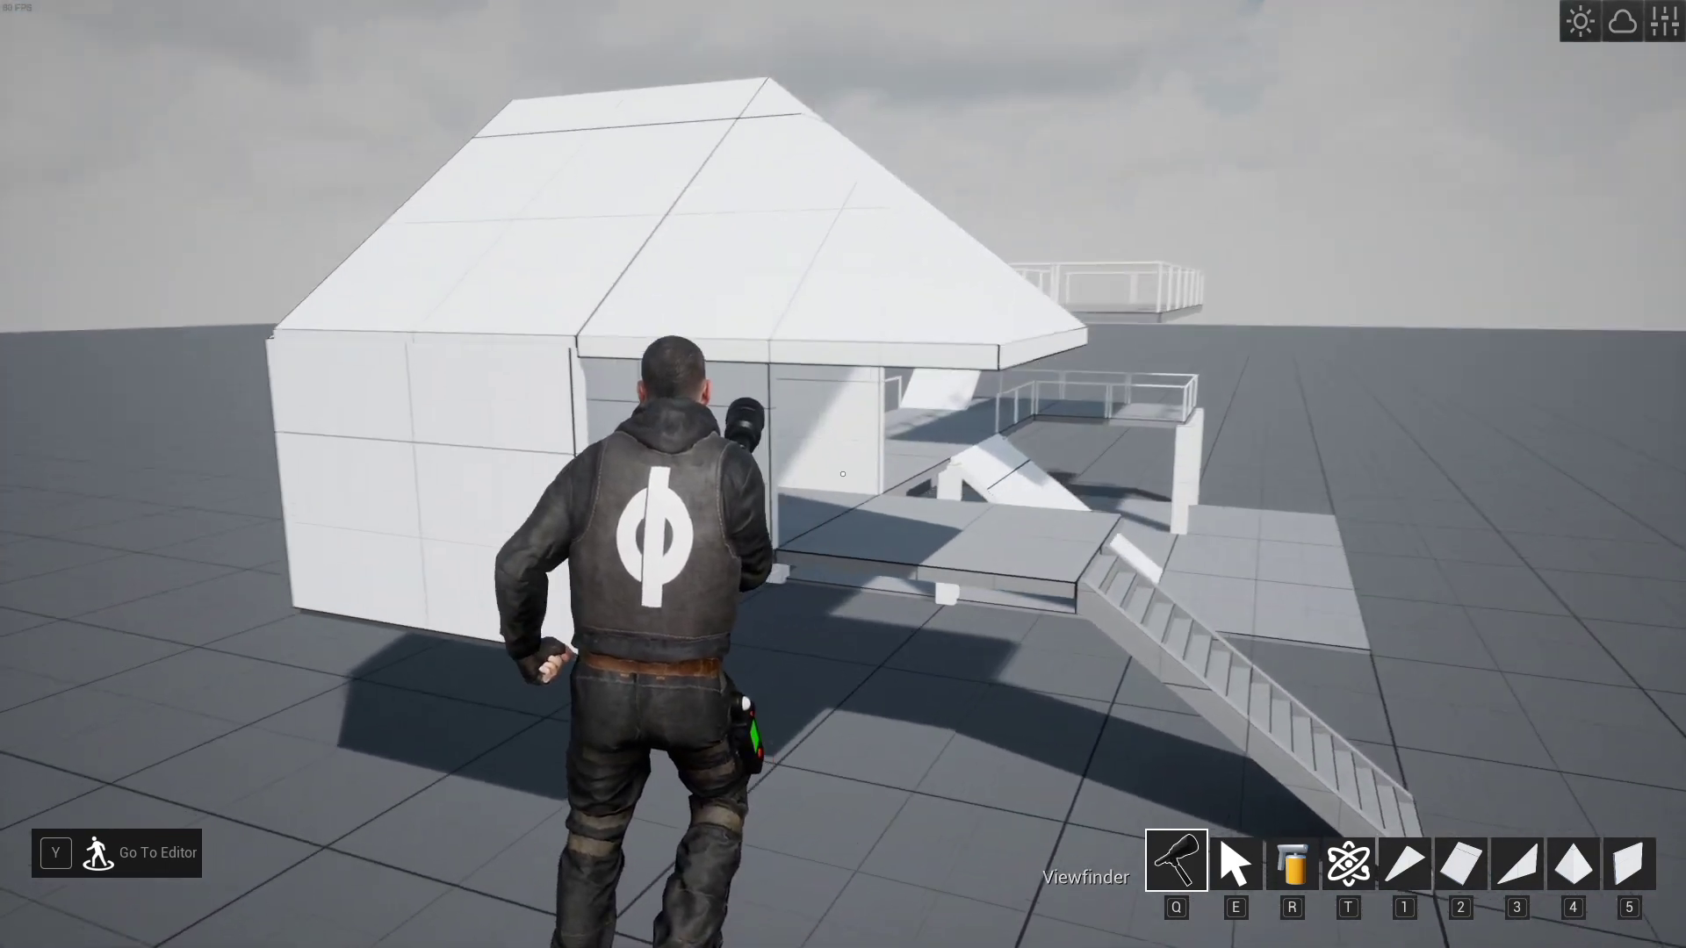
key("d")
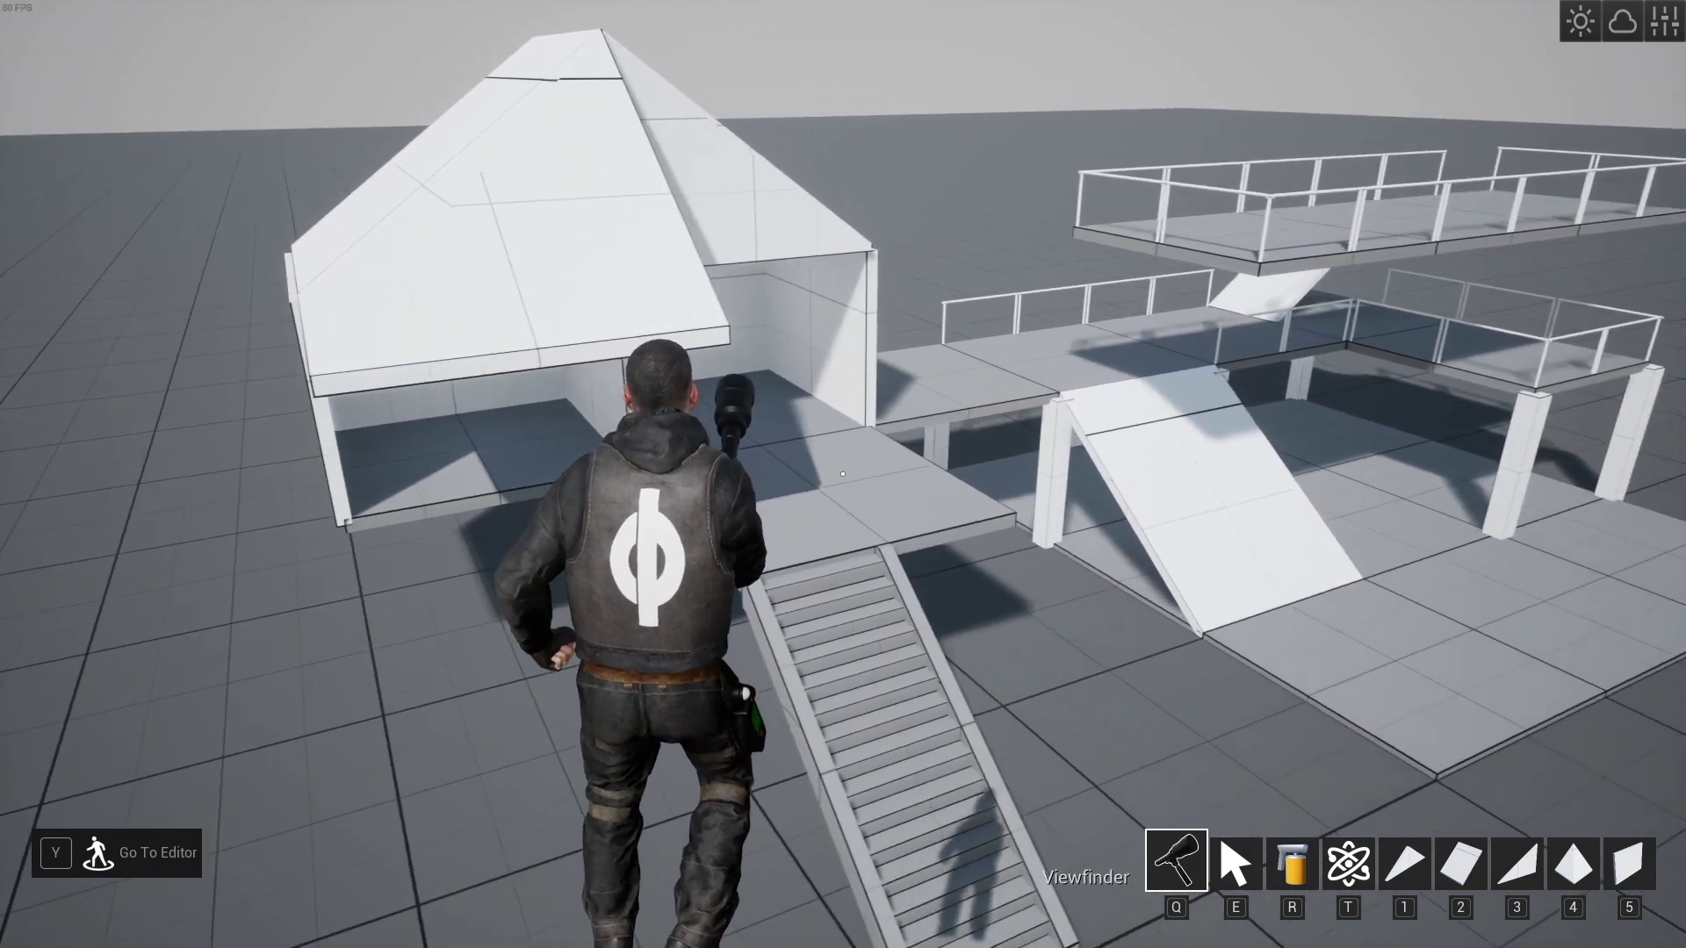
key("s")
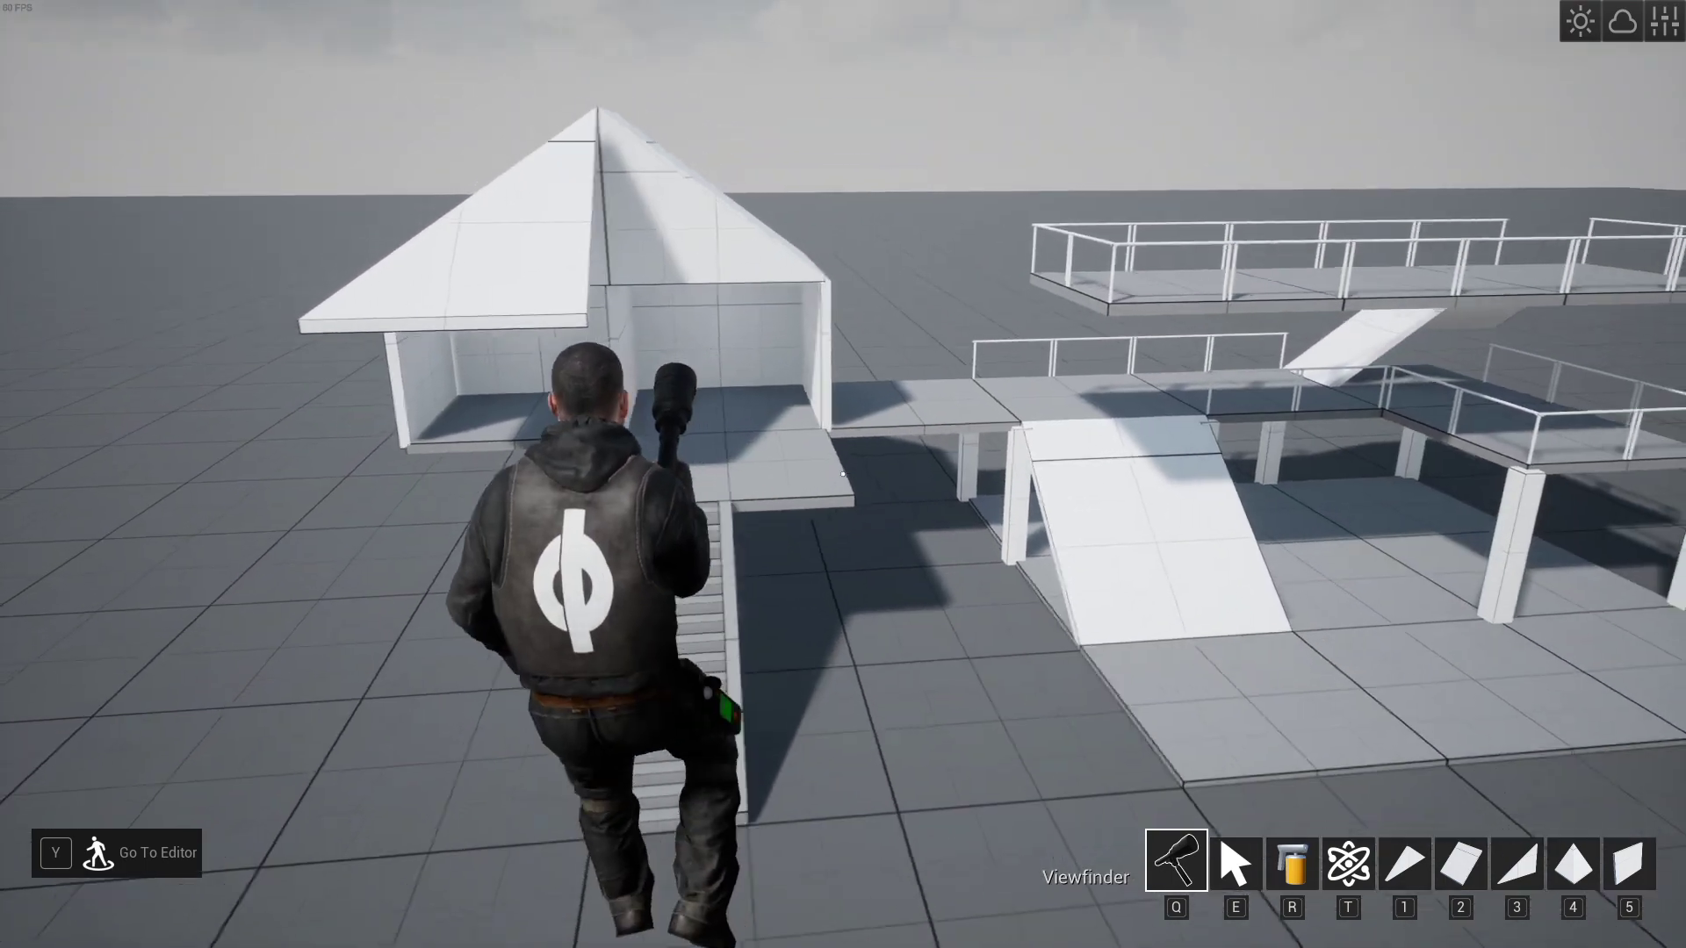
key("w")
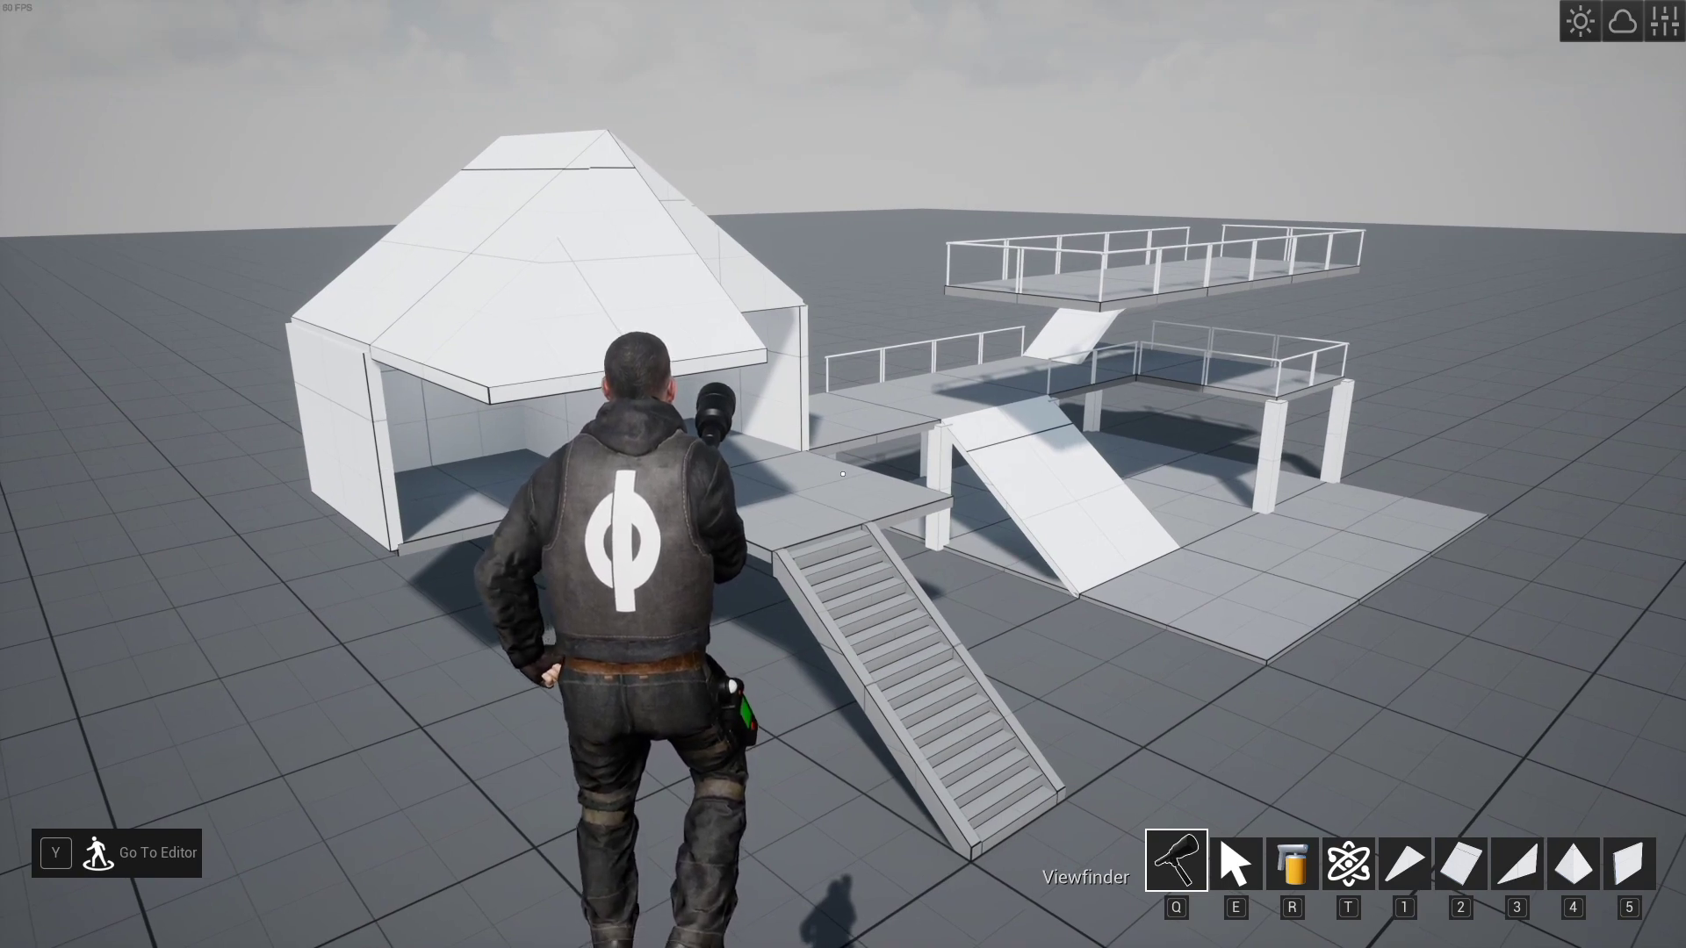
key("c")
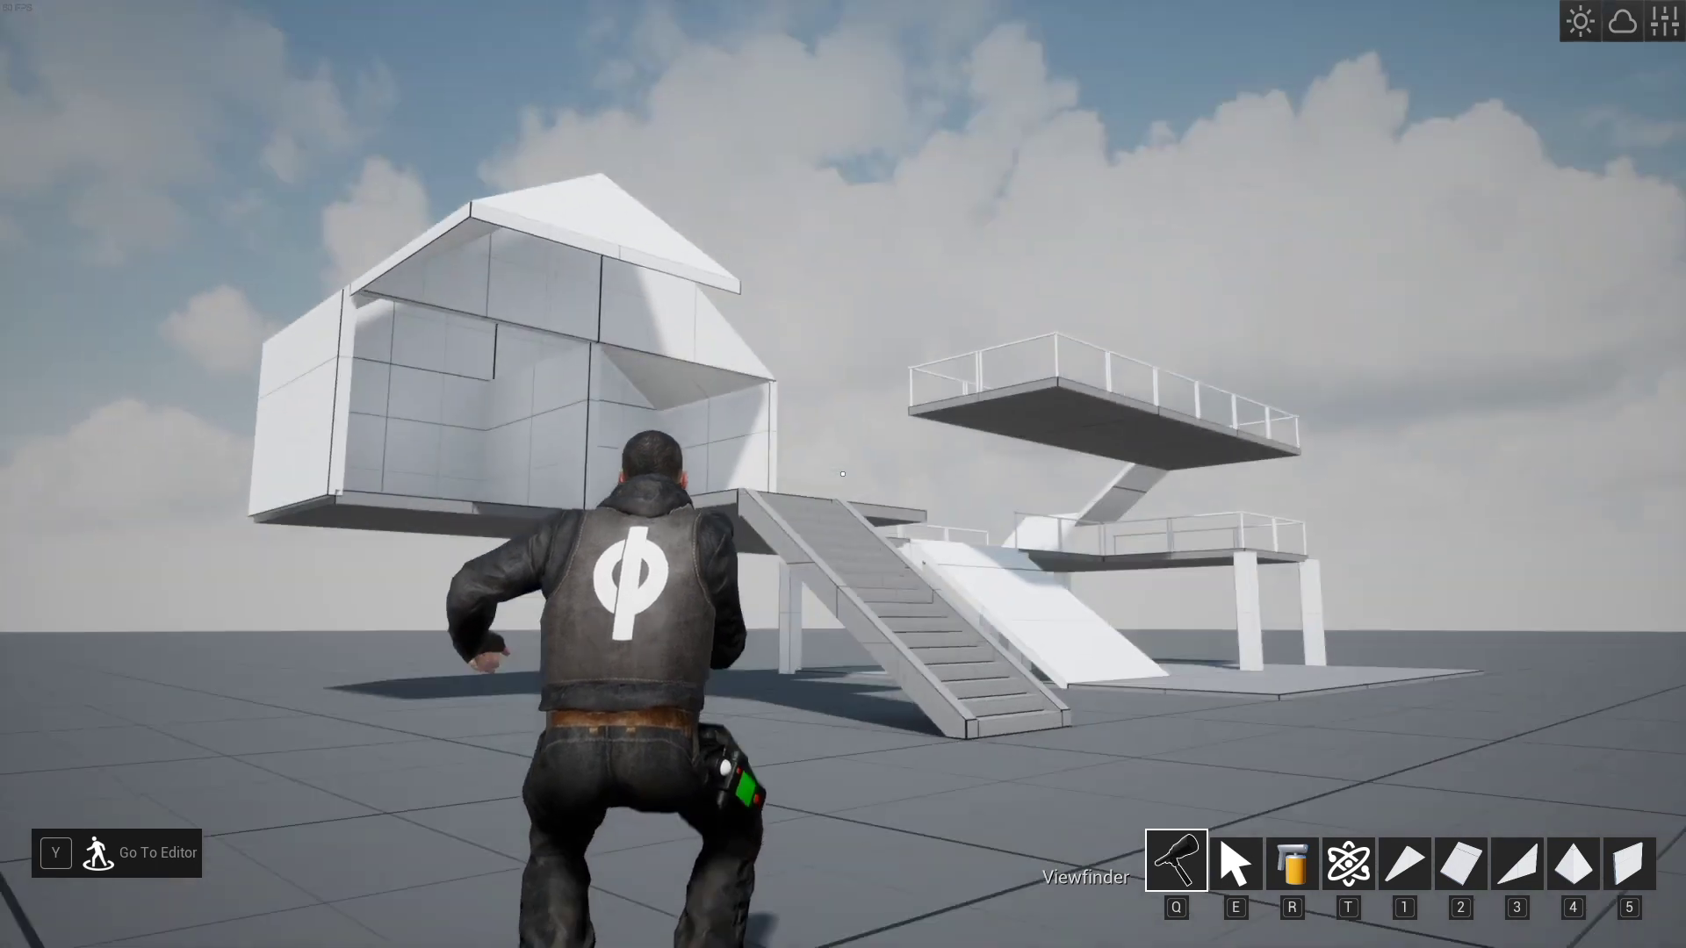
key("a")
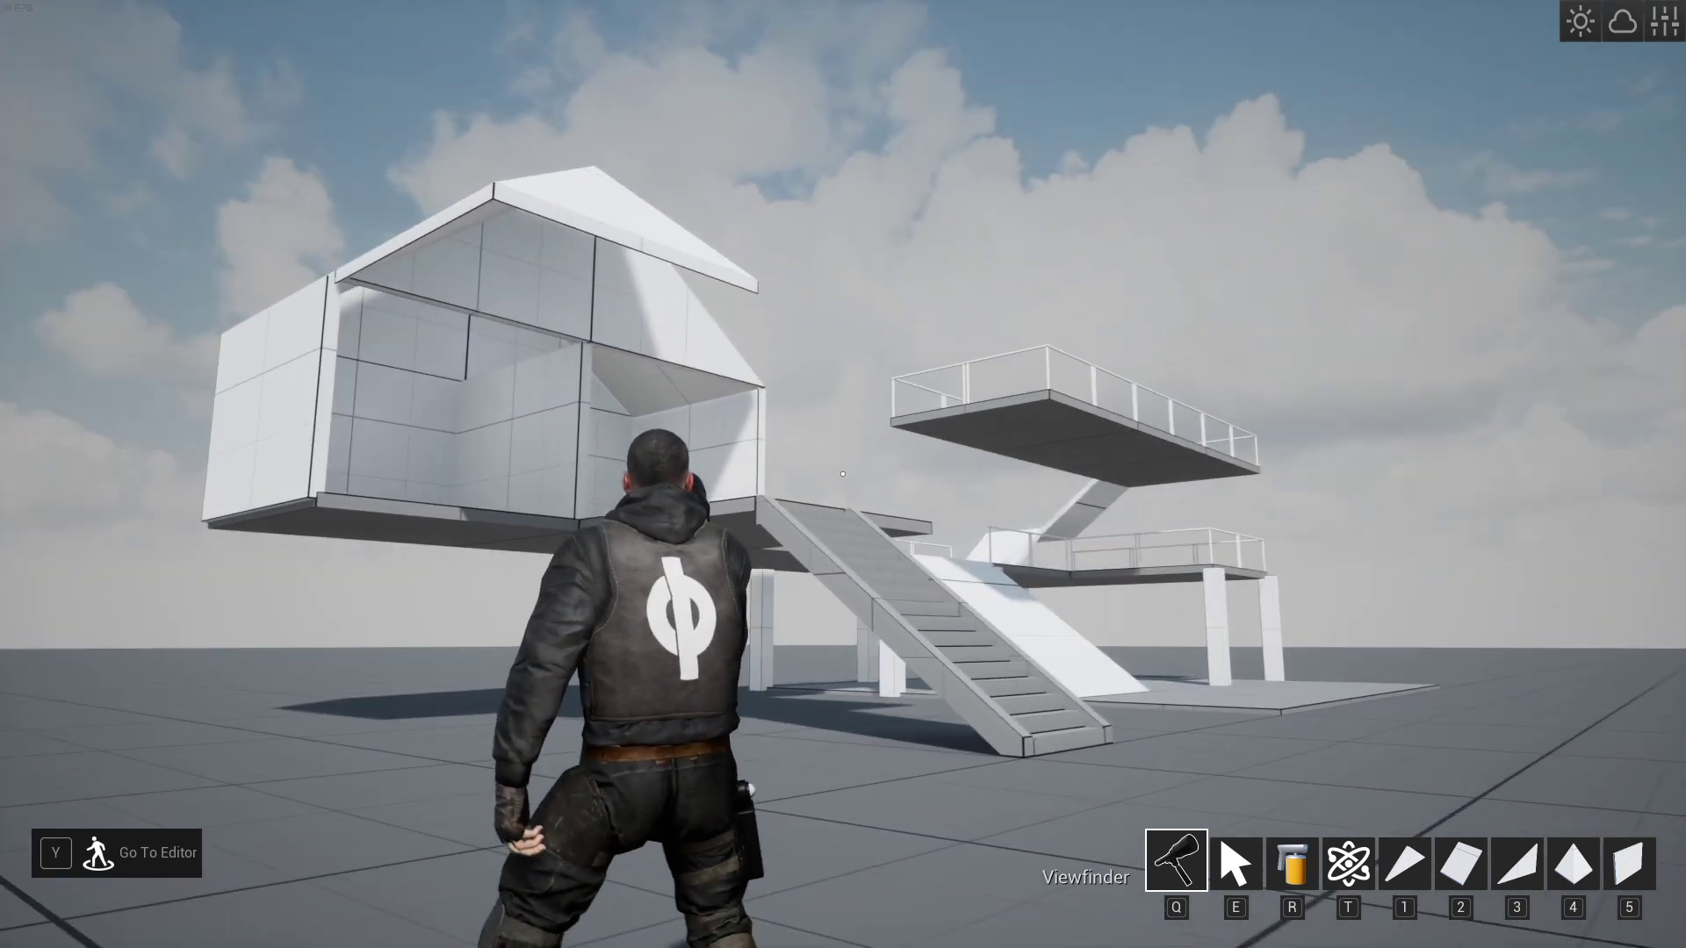